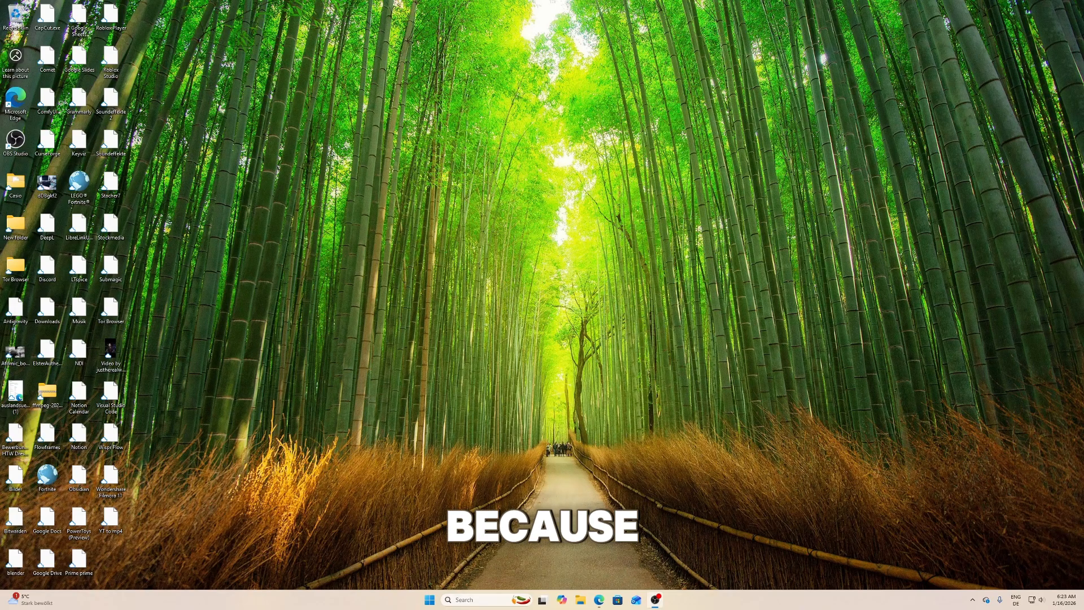
Open the Windows Settings app
key("super")
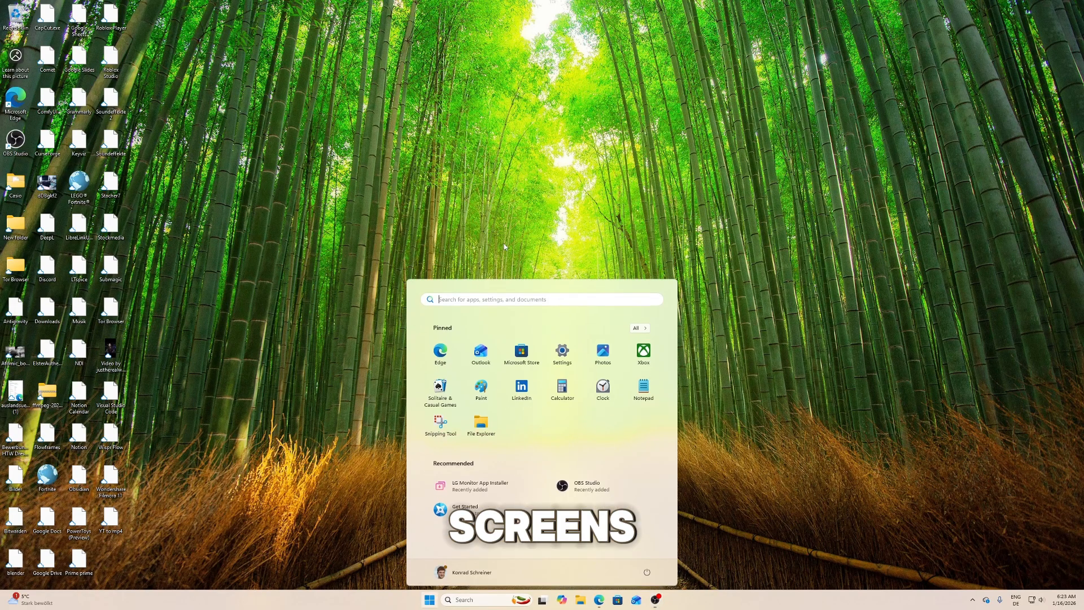
type("settings")
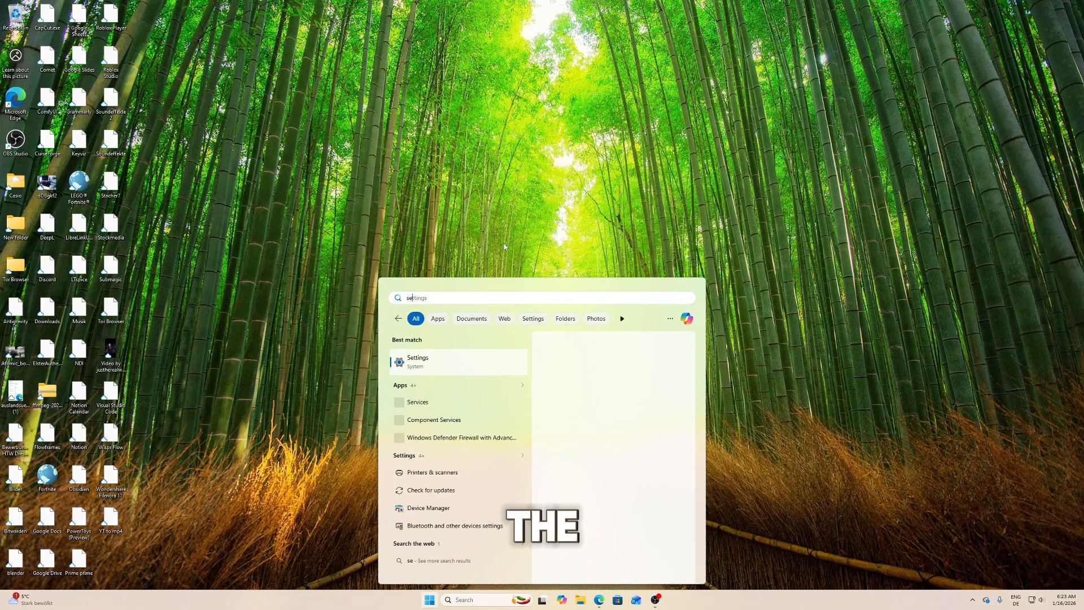
key("Return")
type("scrren")
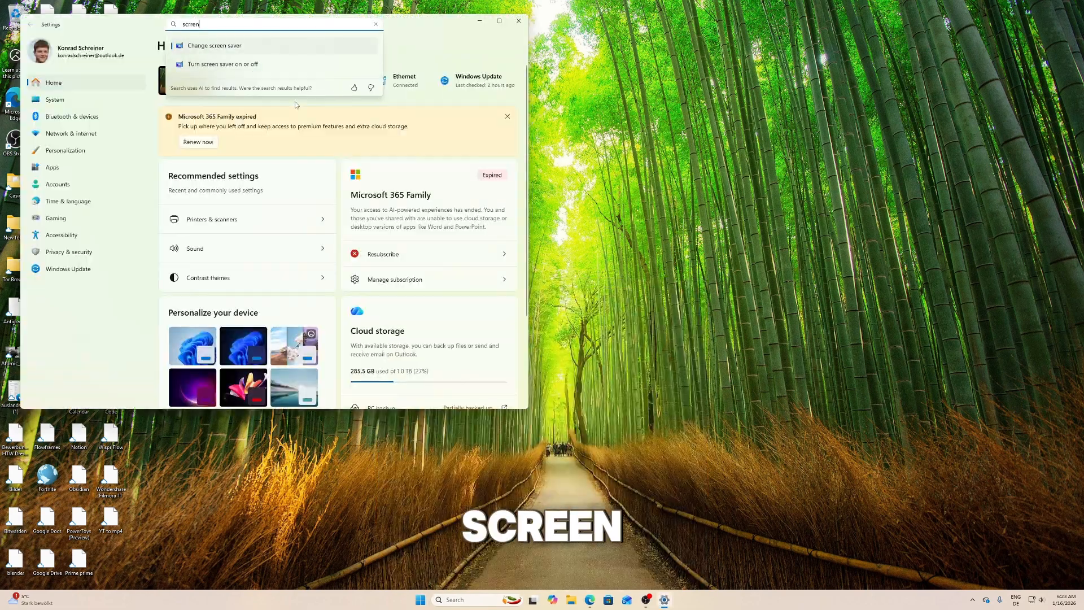
left_click(190, 48)
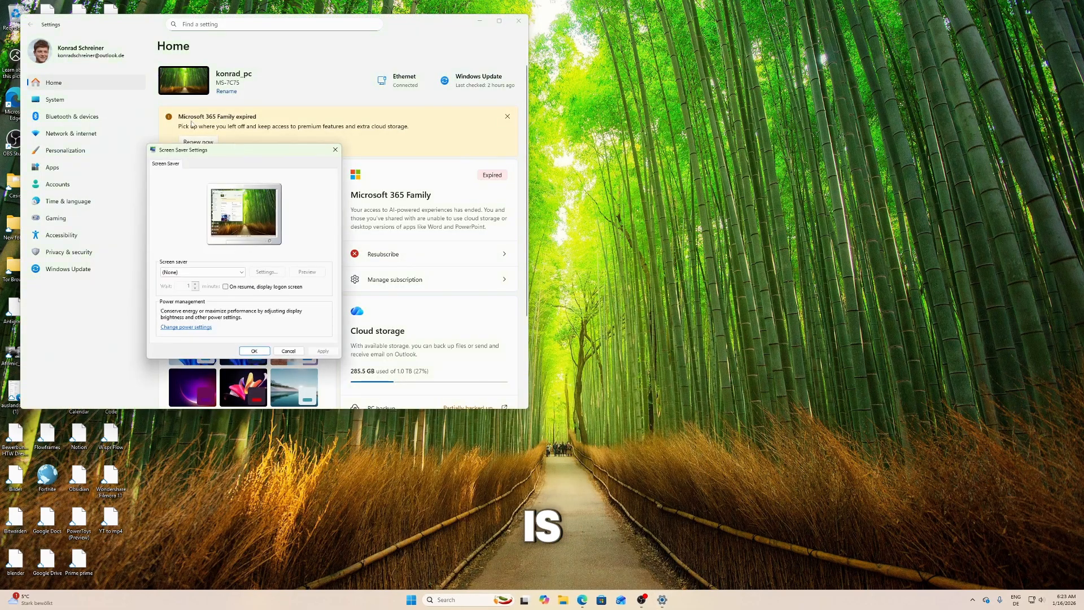
left_click(304, 352)
Open the Display page of the System settings
left_click(54, 100)
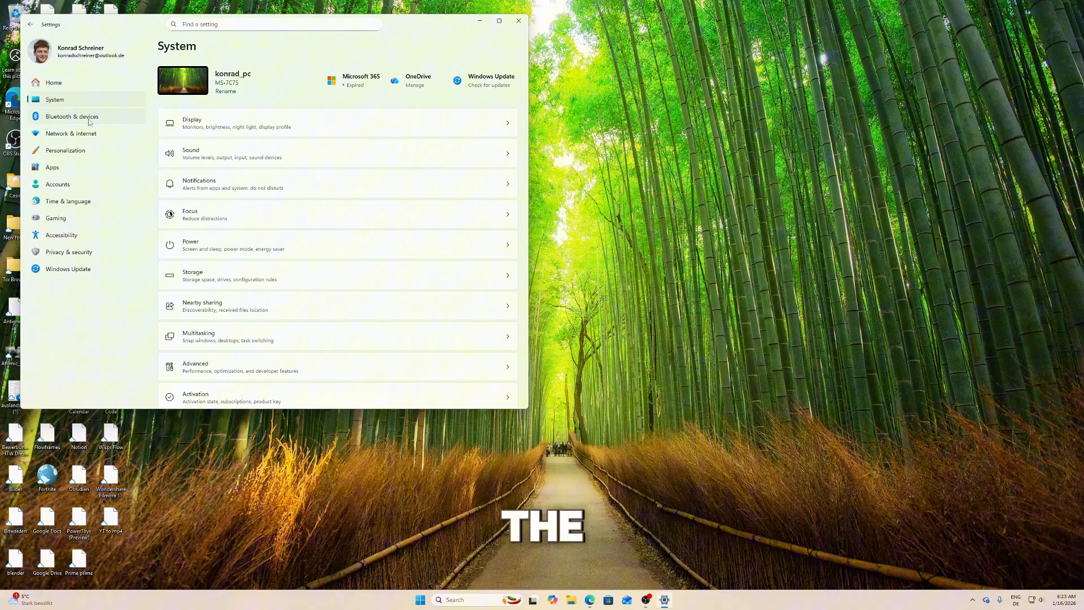
scroll(216, 184, "down", 2)
scroll(216, 184, "up", 2)
left_click(273, 118)
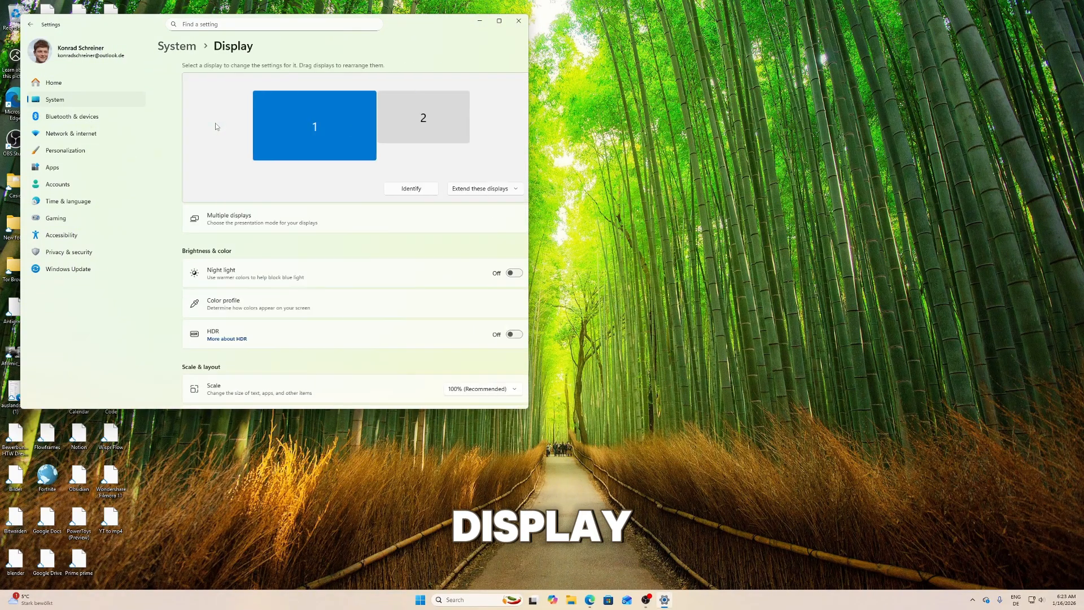
Arrange display 2 to the left of display 1, vertically centred beside it, and apply the arrangement
mouse_move(275, 117)
left_mouse_down()
mouse_move(361, 124)
mouse_move(277, 130)
left_mouse_up()
left_click_drag(371, 117, 242, 124)
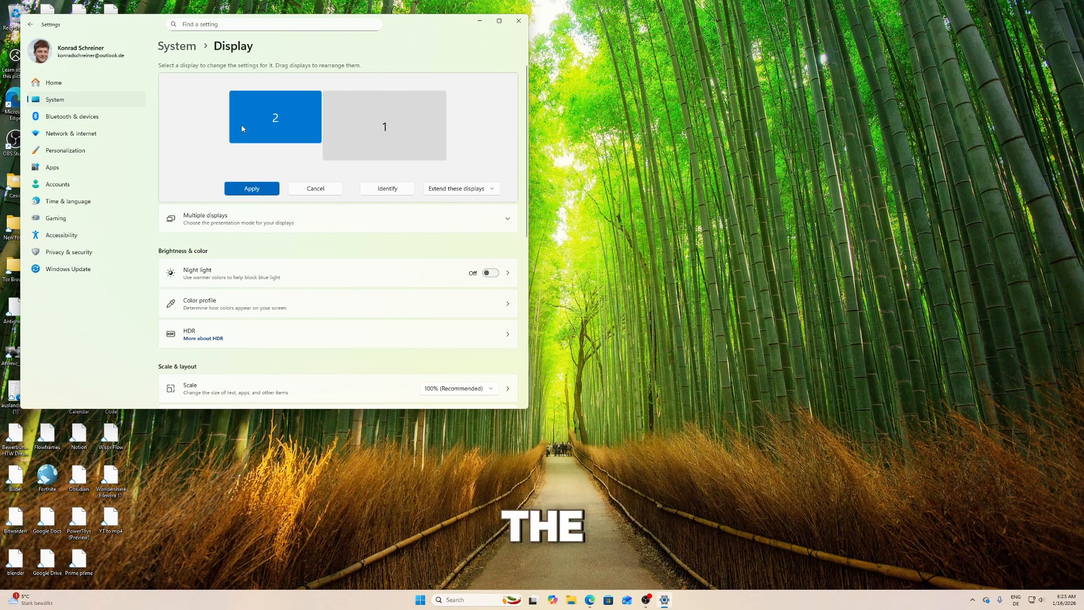
left_click(360, 128)
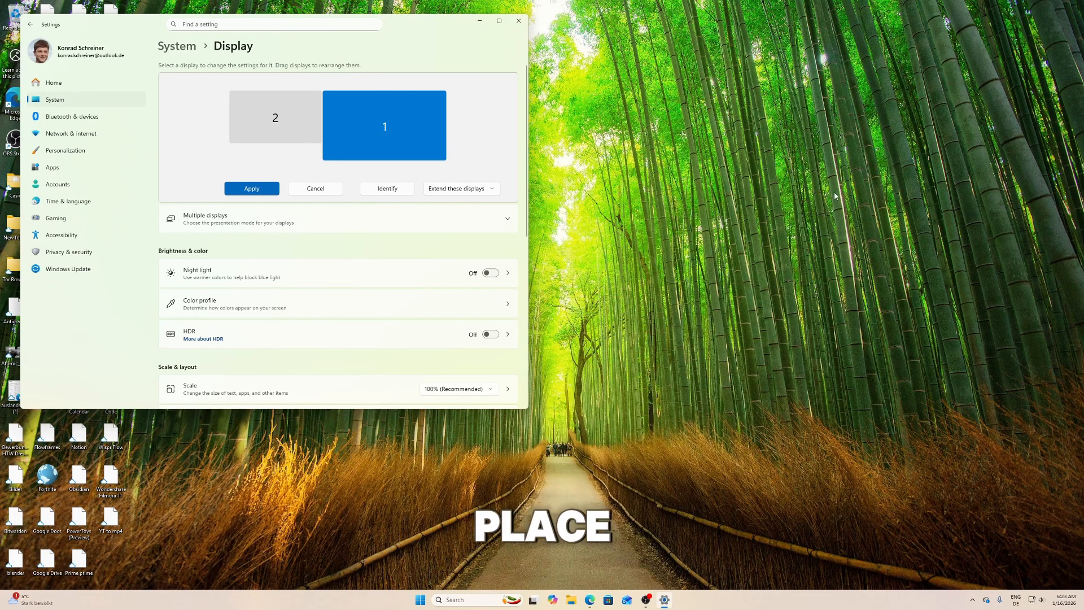
left_click(275, 186)
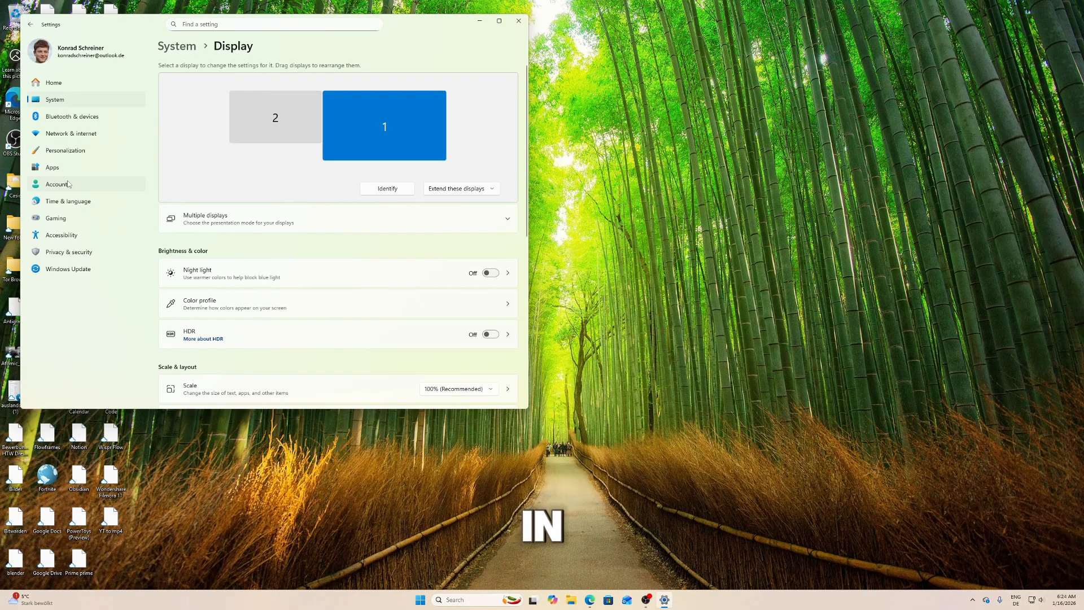
left_click_drag(273, 118, 286, 132)
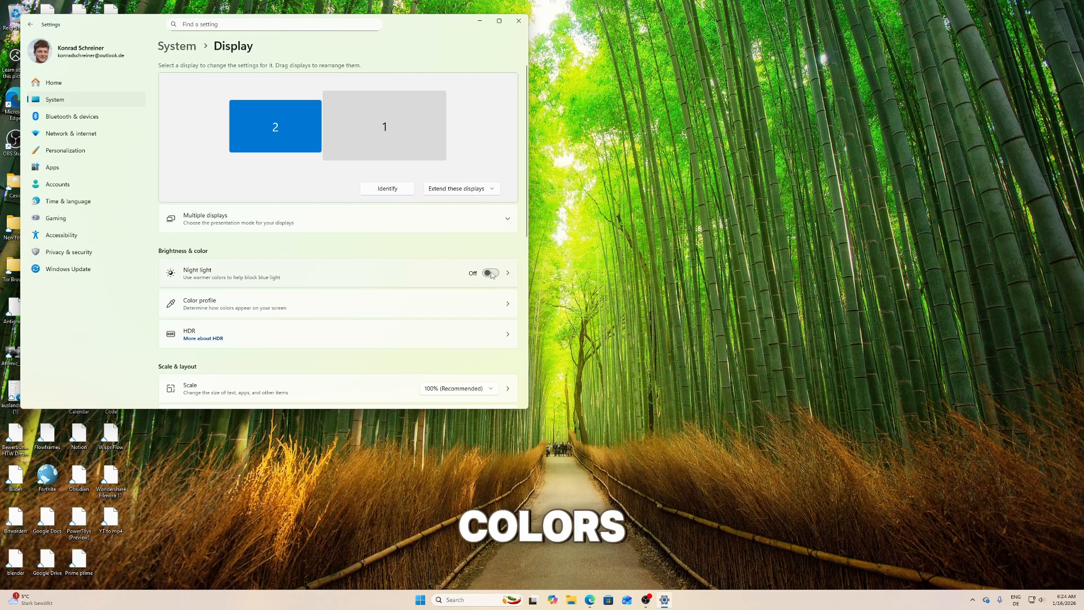
Open the Night light settings and turn on the night light schedule with set hours
left_click(510, 275)
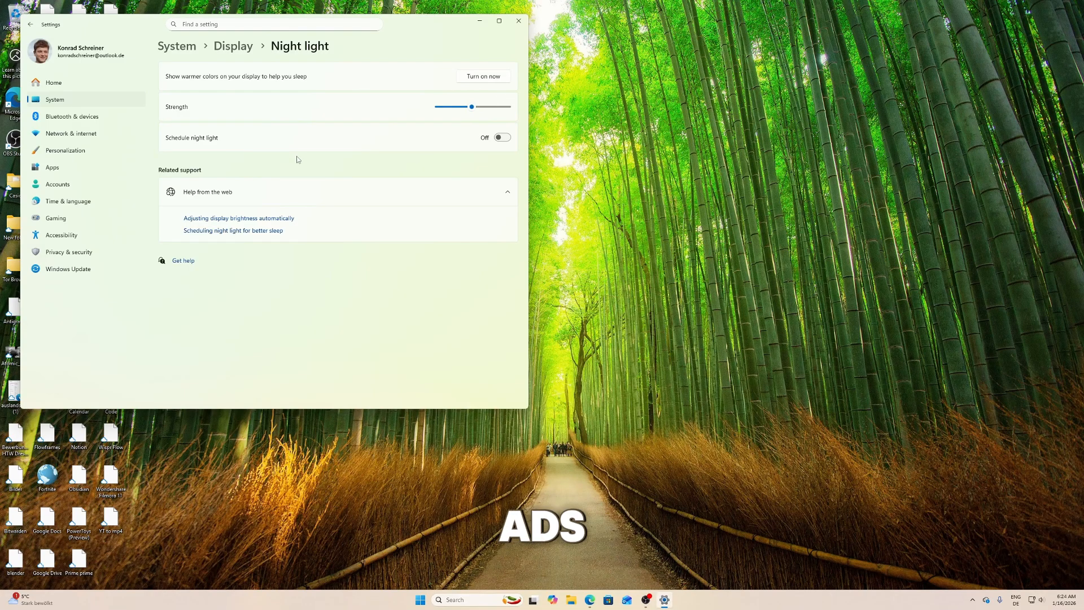
left_click(502, 137)
left_click(414, 232)
left_click(377, 234)
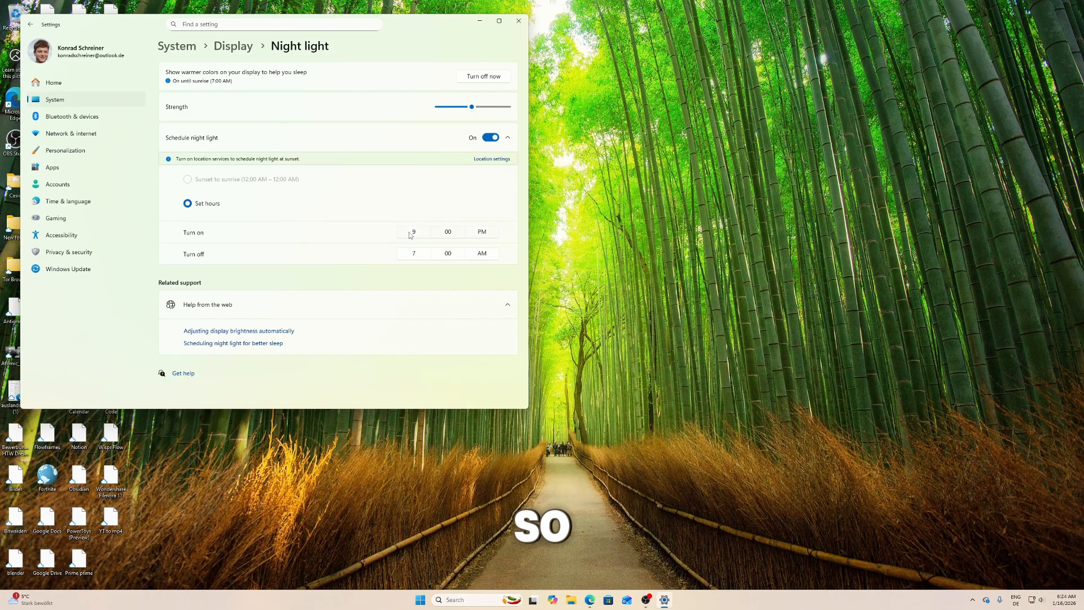
Set the night light schedule's turn-off time to 1:00 AM
left_click(426, 258)
scroll(412, 282, "up", 5)
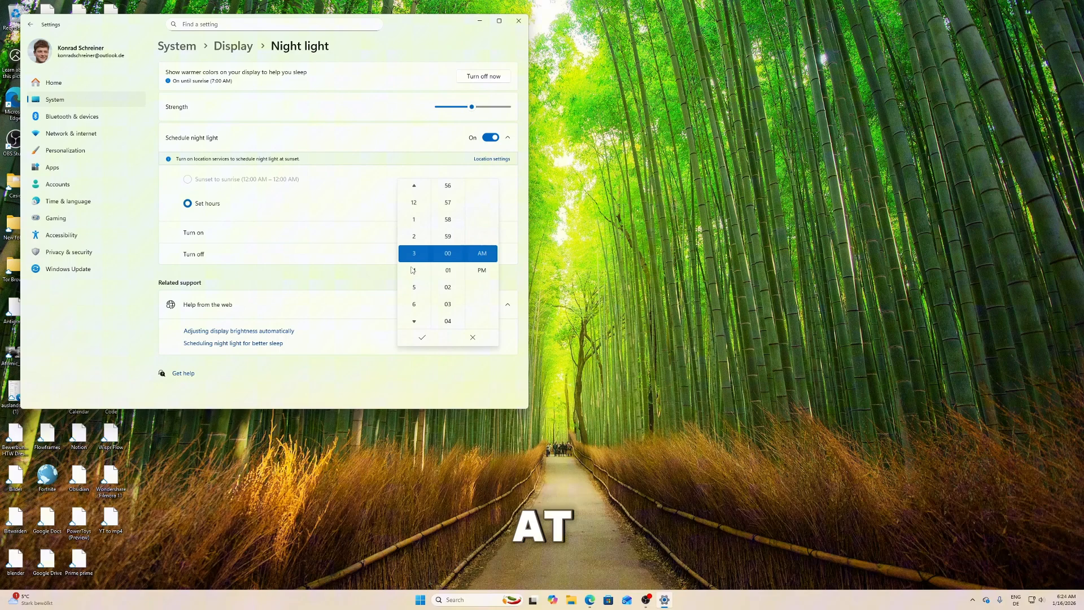
scroll(412, 270, "down", 2)
left_click(354, 267)
left_click(414, 254)
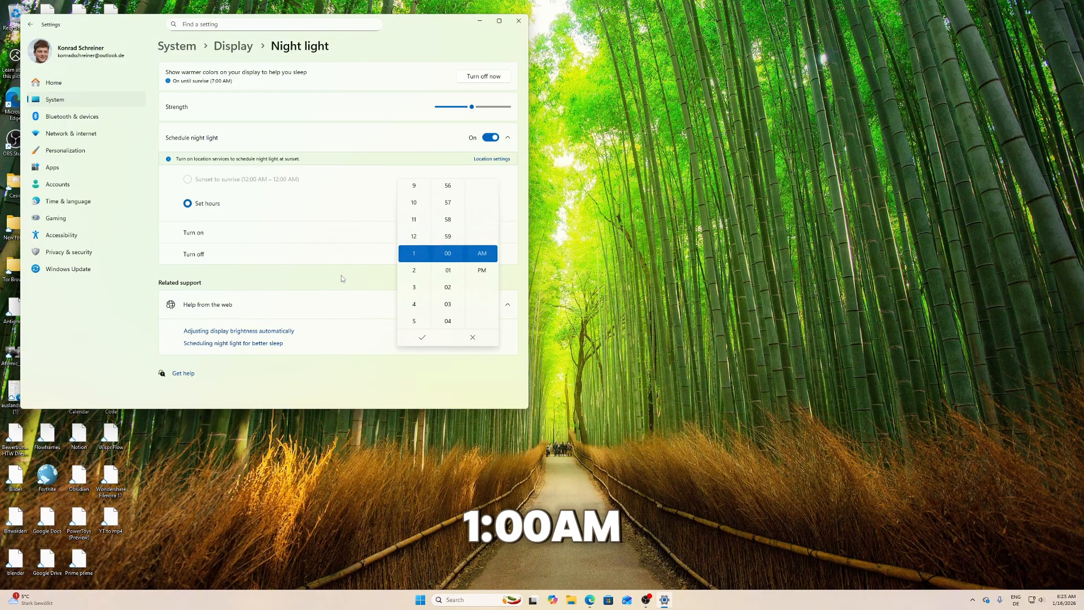
left_click(422, 337)
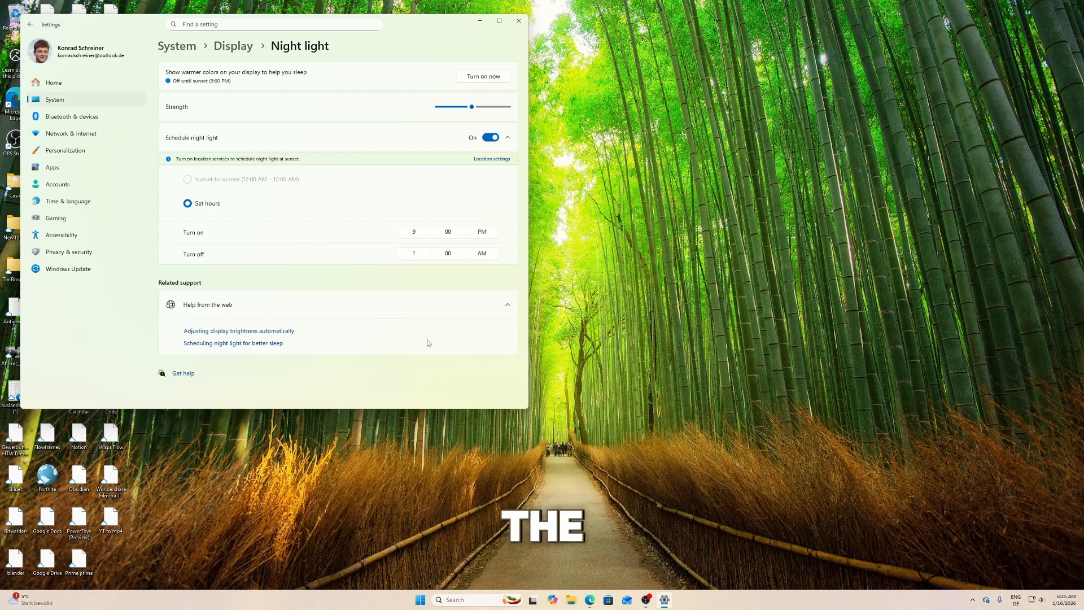
Set the night light schedule's turn-on time to 10:00 PM
left_click(423, 240)
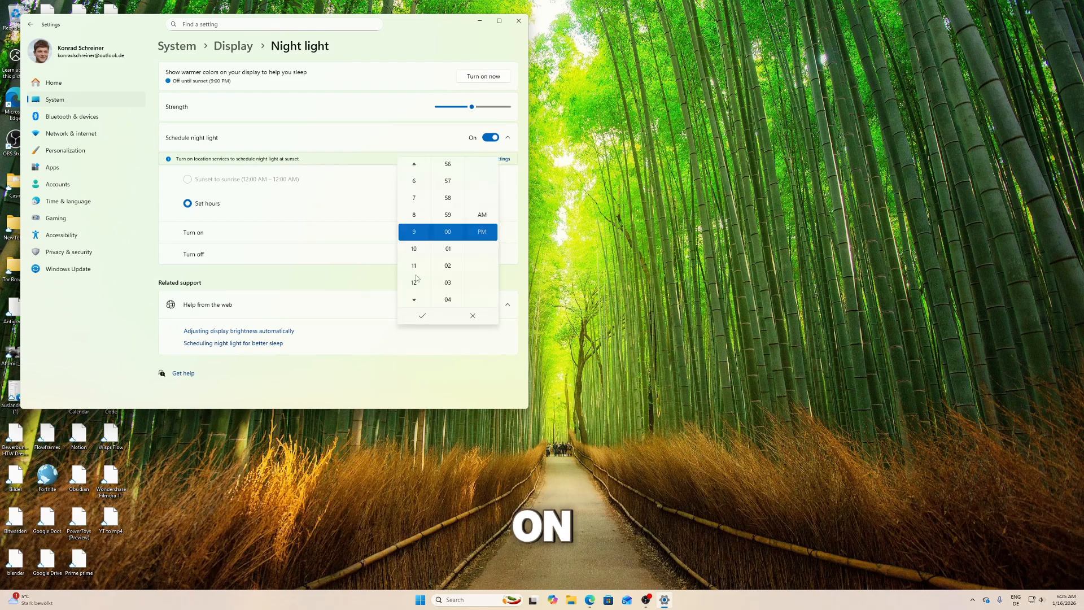
scroll(416, 278, "down", 1)
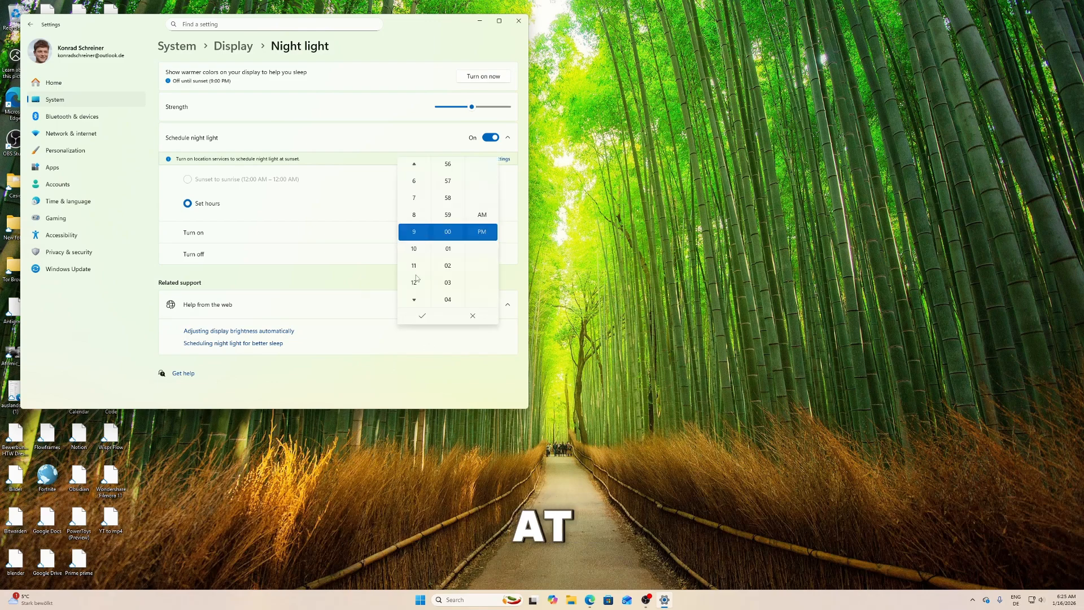
left_click(423, 320)
Set the night light schedule's turn-on time to 9:30 PM, slightly lower the strength, and return to the System page
left_click(415, 239)
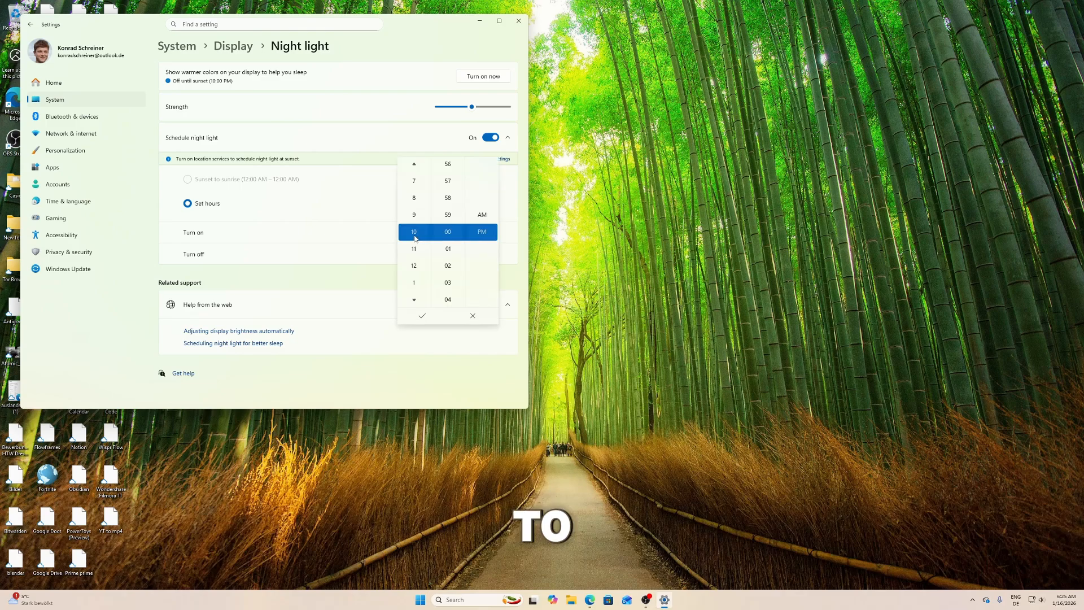
scroll(415, 240, "up", 1)
scroll(452, 268, "down", 11)
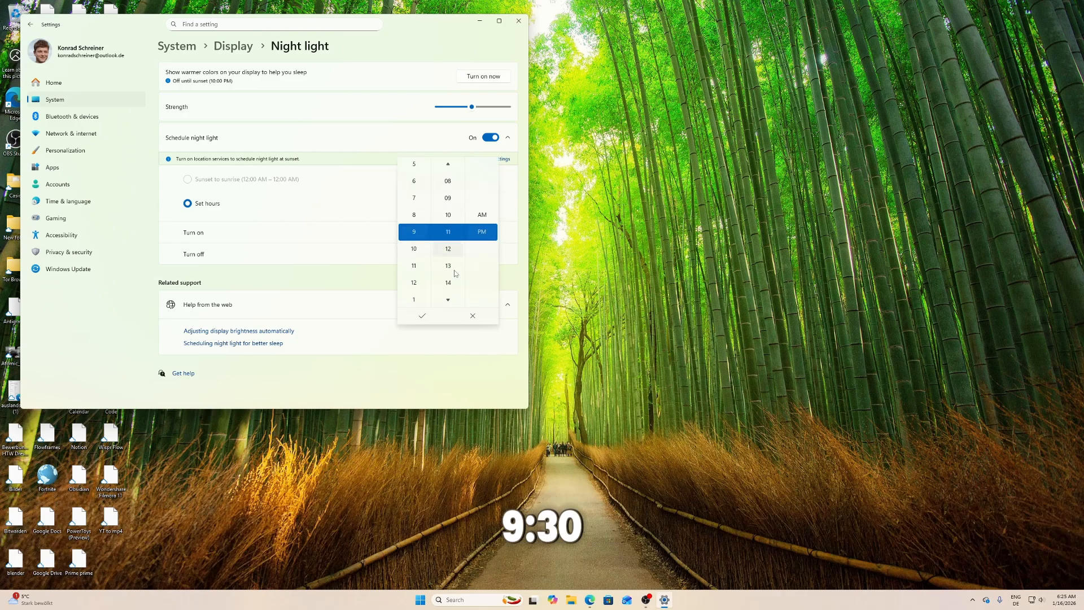
scroll(451, 267, "down", 14)
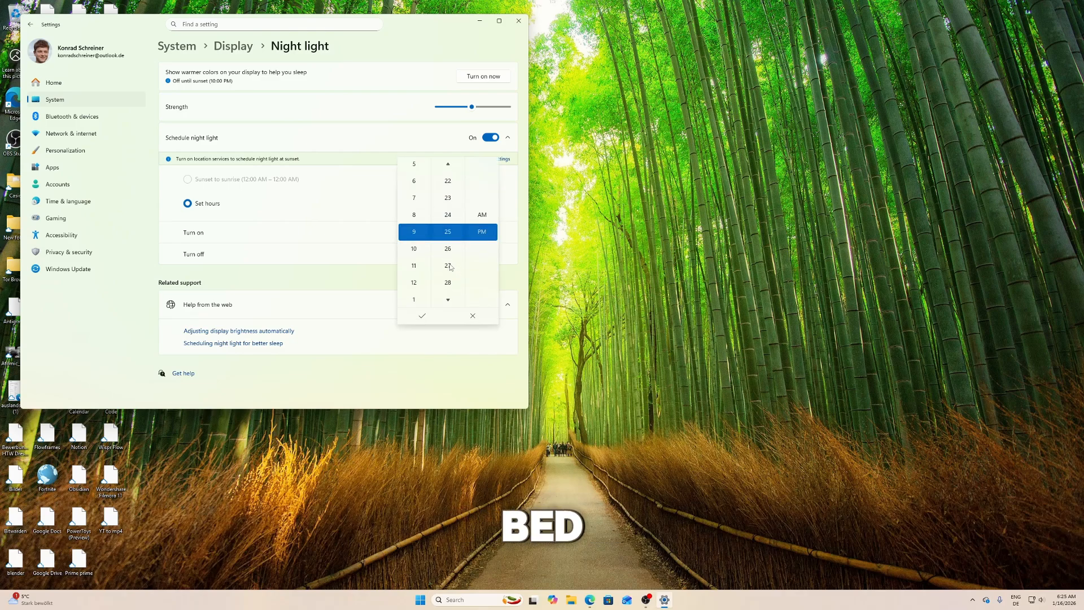
scroll(451, 267, "down", 5)
left_click(422, 315)
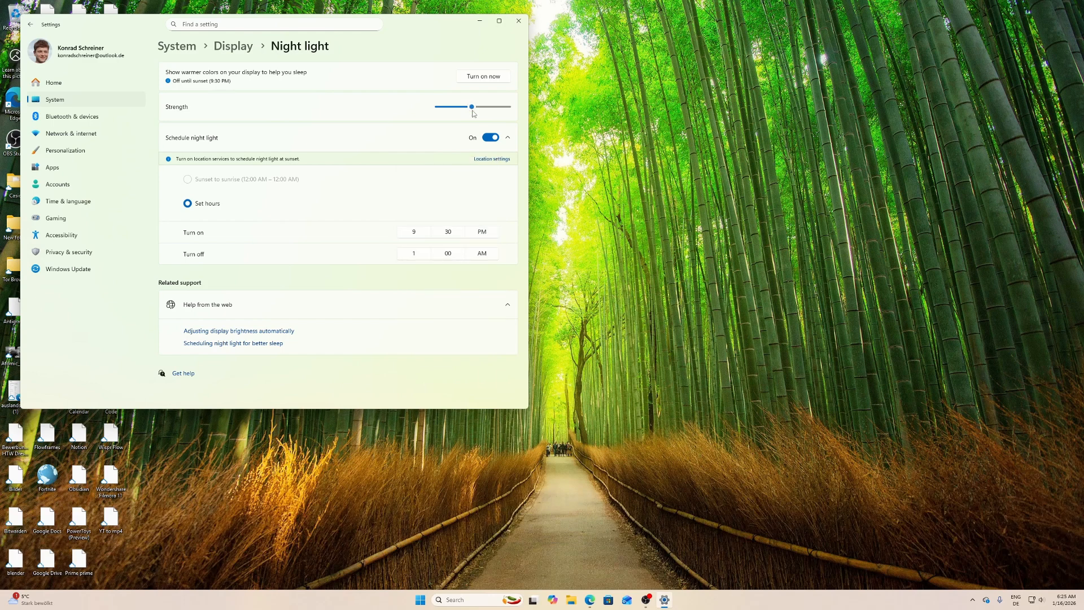
mouse_move(474, 113)
left_mouse_down()
mouse_move(461, 113)
mouse_move(520, 109)
mouse_move(443, 111)
mouse_move(495, 111)
mouse_move(464, 109)
left_mouse_up()
left_click(54, 100)
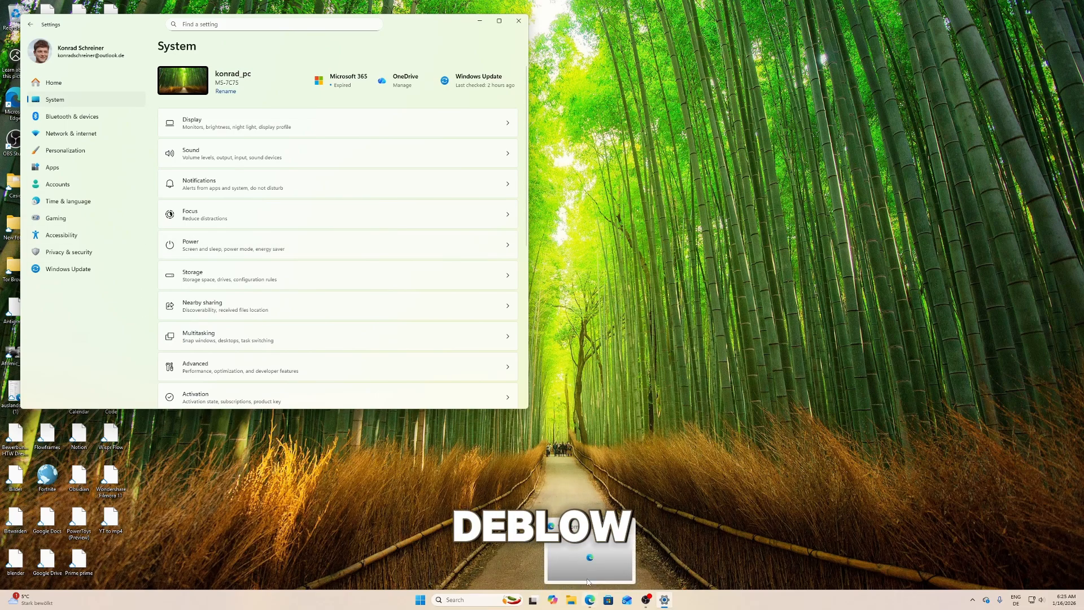
Switch to Microsoft Edge and close all of its open tabs
left_click(591, 602)
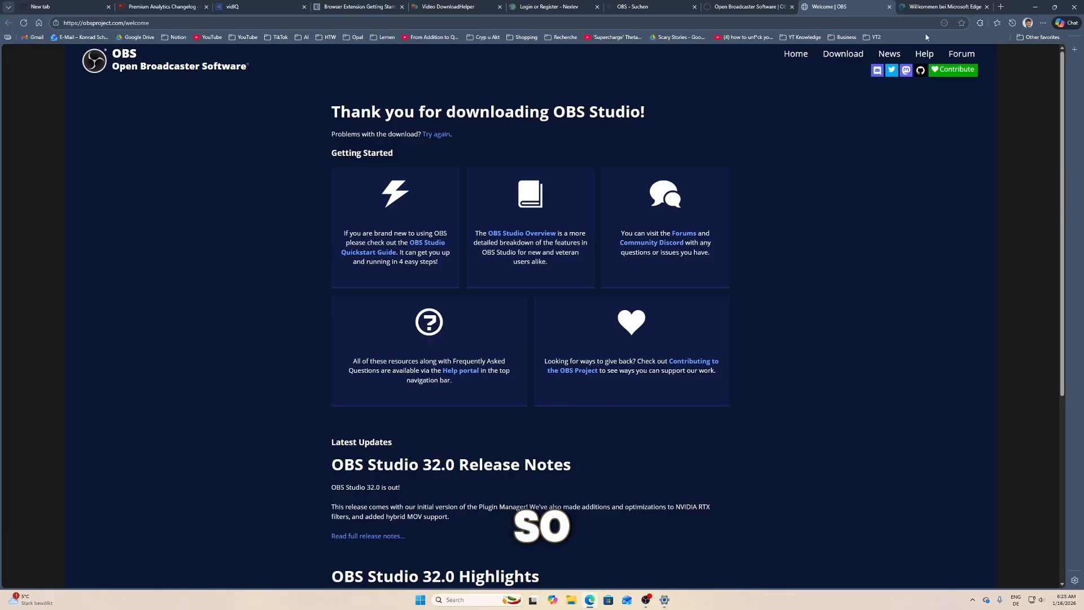
left_click(108, 10)
left_click(108, 10)
left_click(108, 10)
left_click(108, 10)
left_click(108, 10)
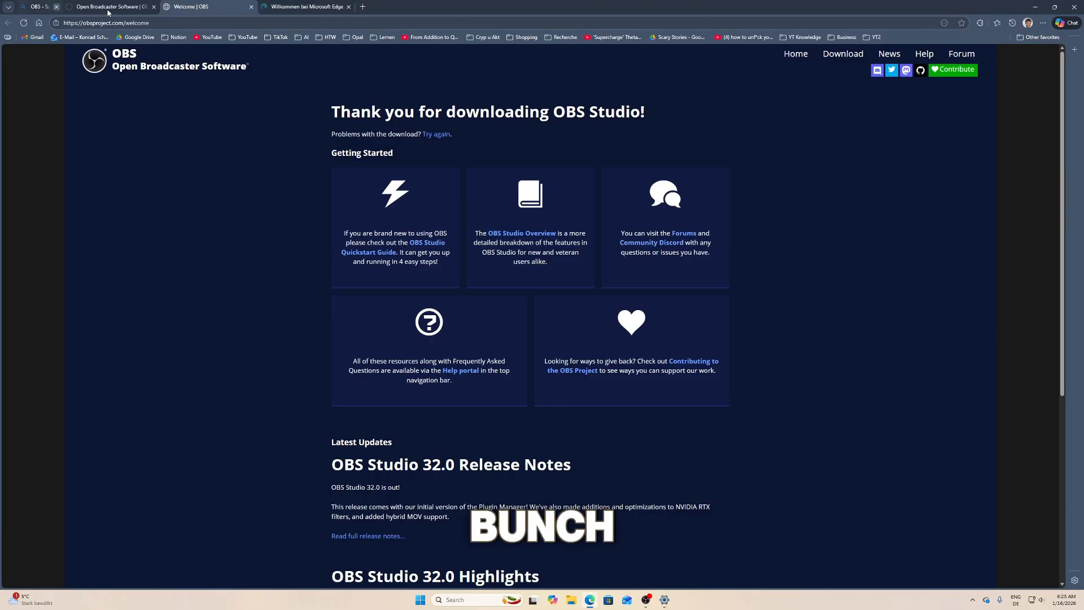
left_click(107, 10)
left_click(108, 10)
left_click(107, 10)
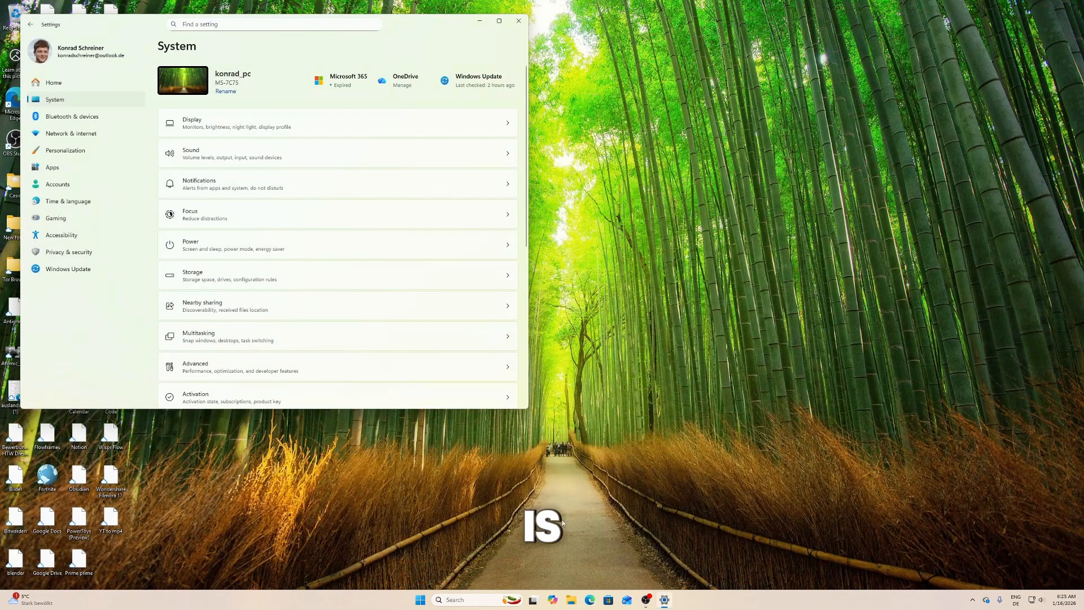
Reopen Microsoft Edge and search the web for "windows debloater"
left_click(589, 600)
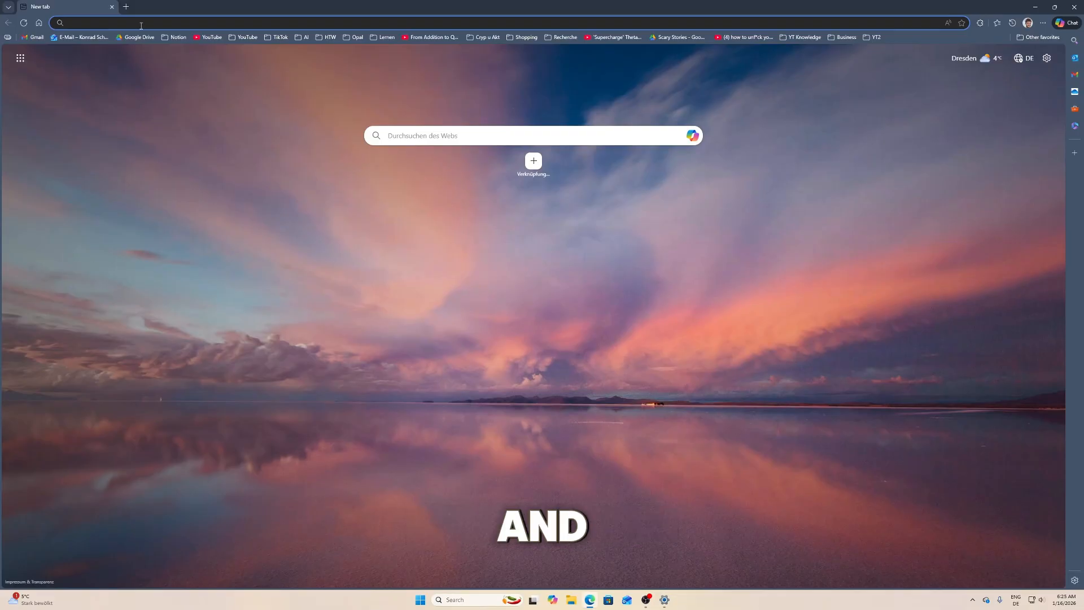
type("windows debloa")
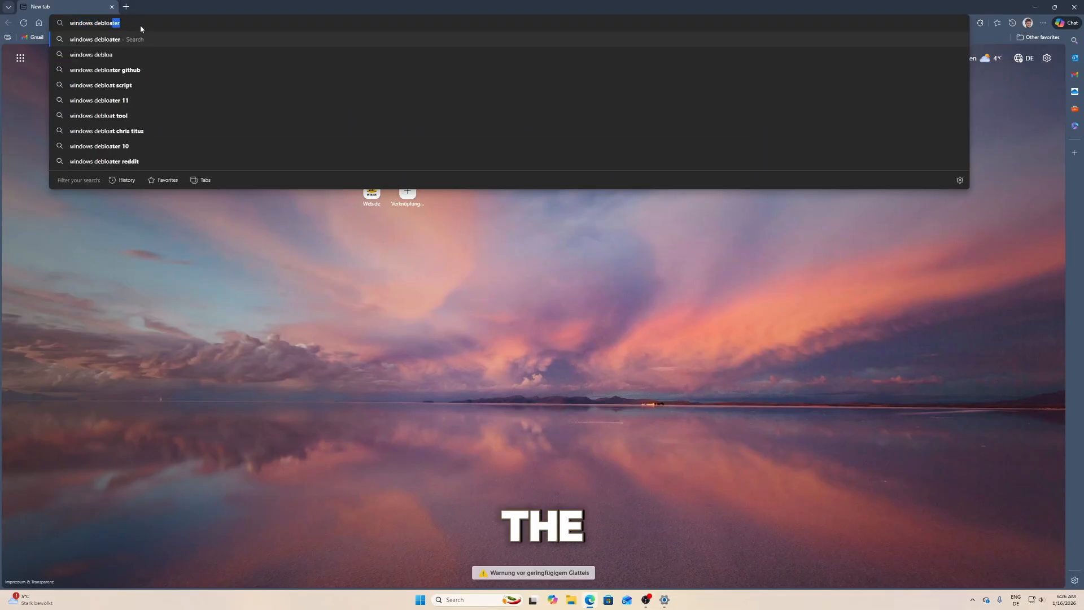
key("Return")
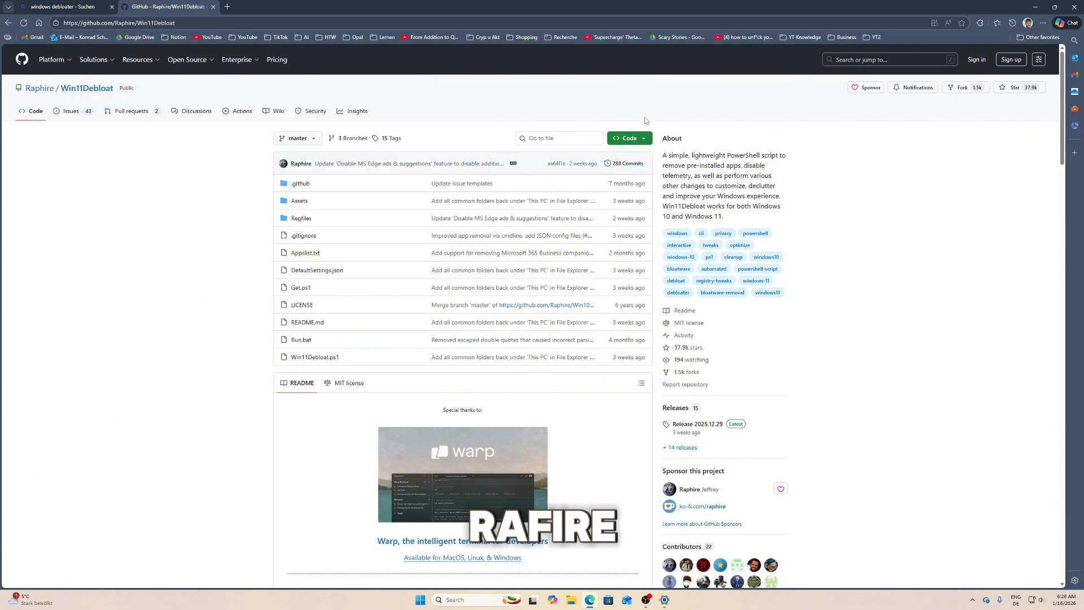
Download the Win11Debloat repository from GitHub as a ZIP and extract the archive in the Downloads folder
left_click(647, 140)
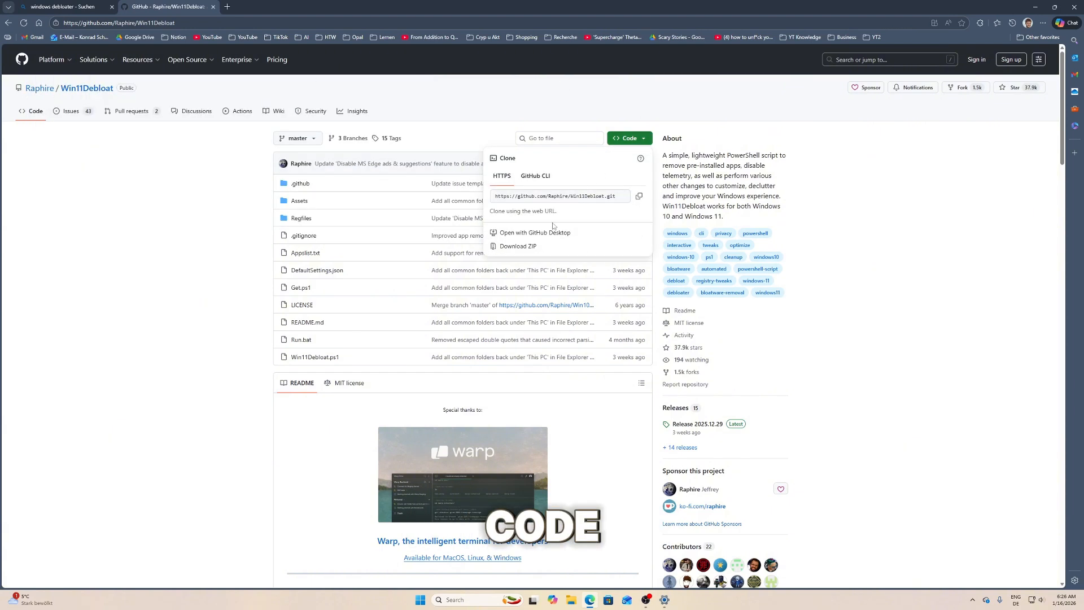
left_click(529, 247)
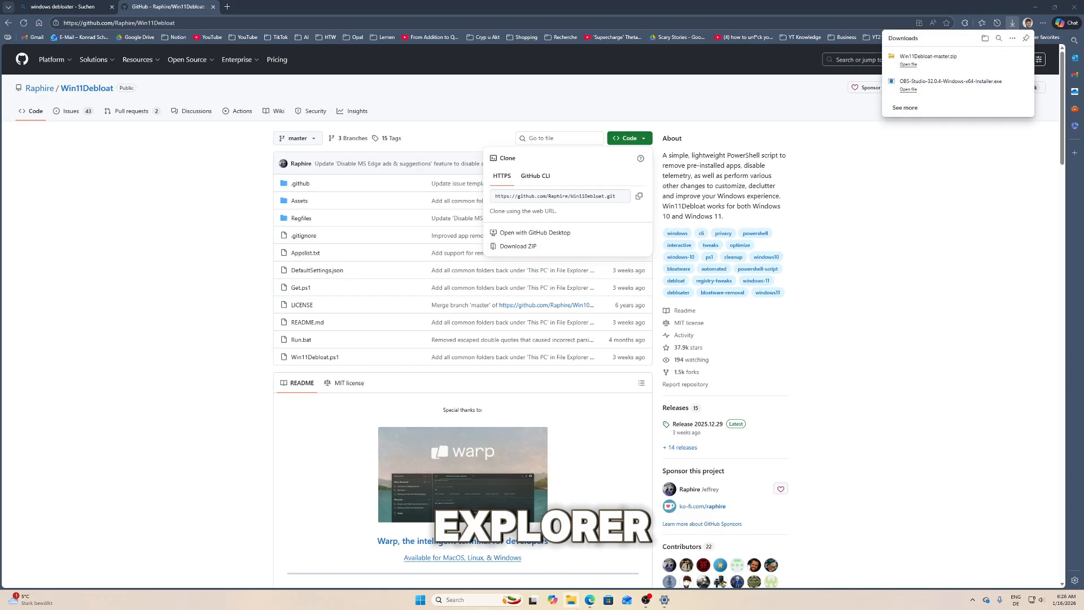
left_click(572, 601)
left_click(353, 299)
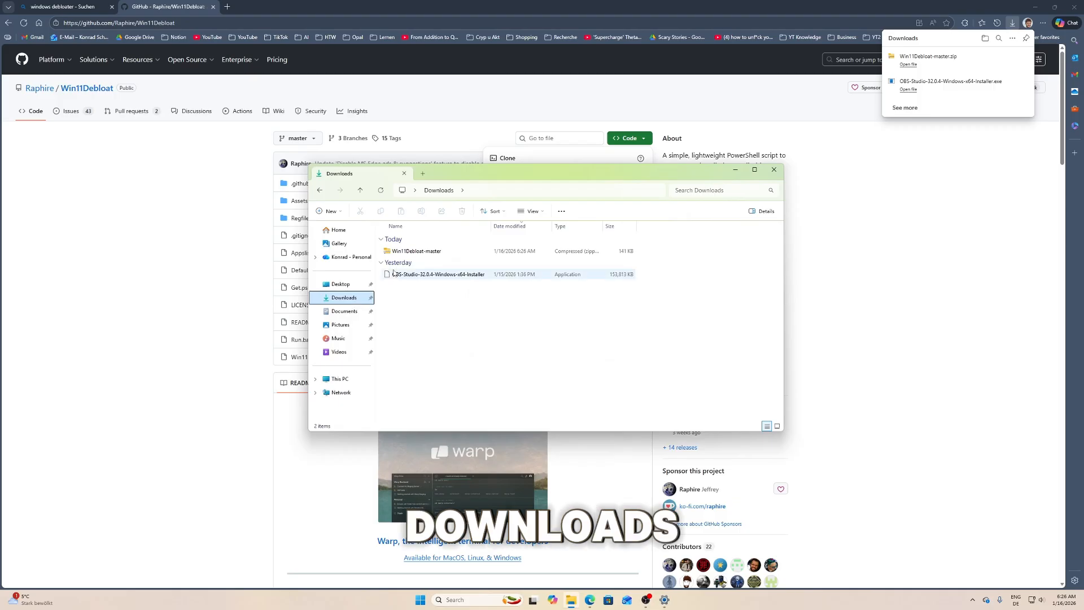
left_click(429, 251)
left_click(574, 212)
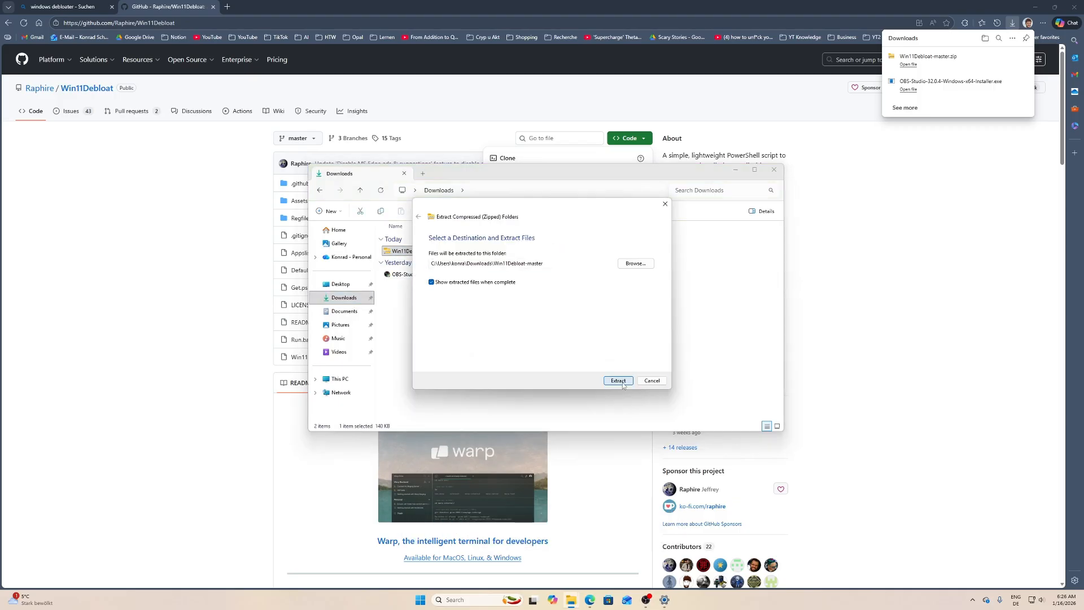
left_click(619, 381)
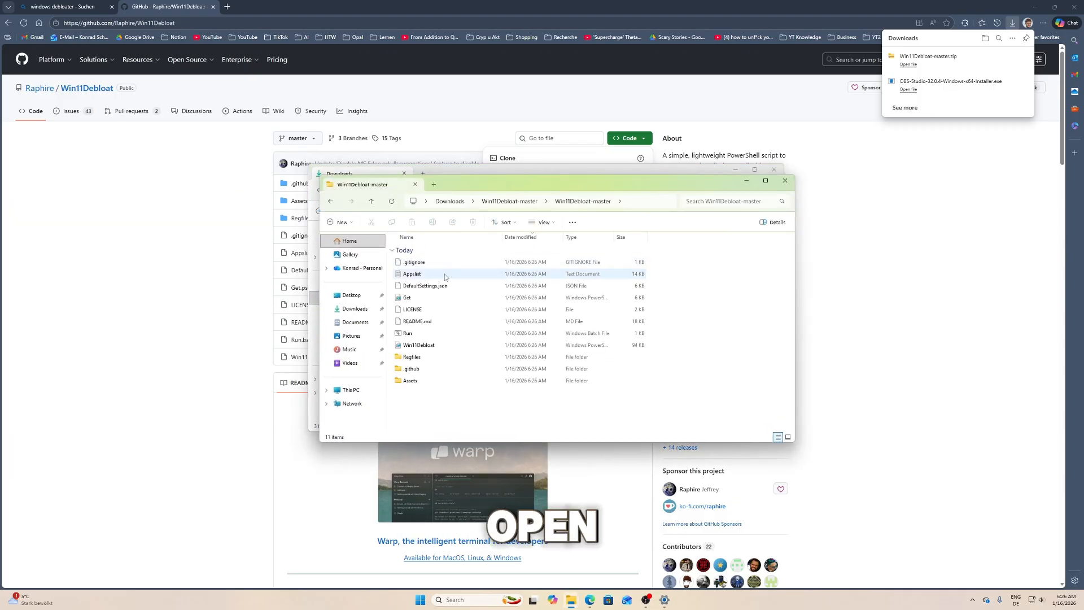
Launch the Run batch file from the extracted Win11Debloat-master folder and allow it to run
double_click(421, 333)
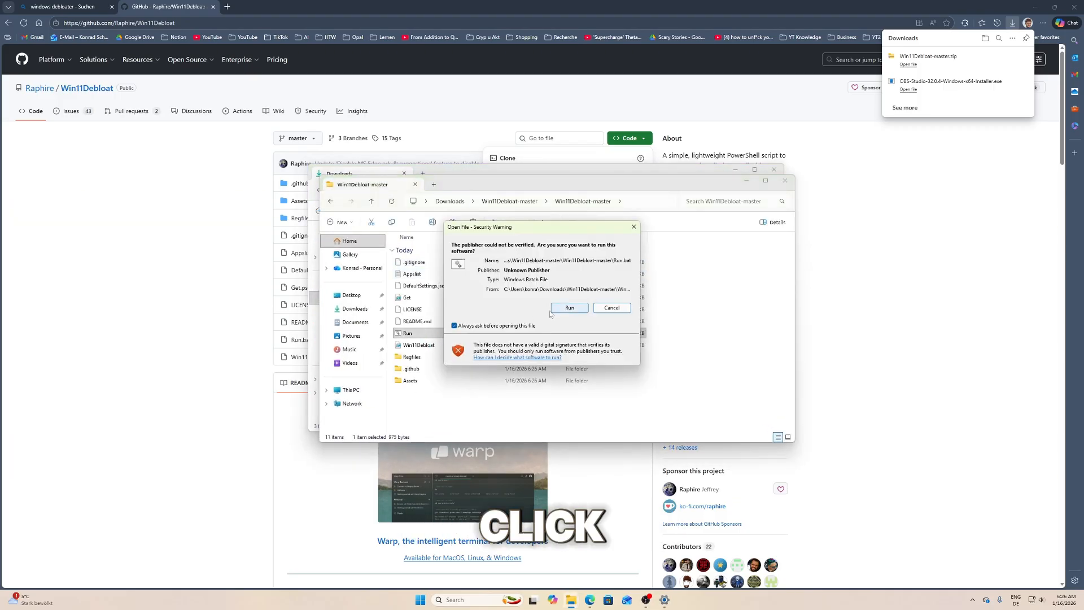
left_click(565, 308)
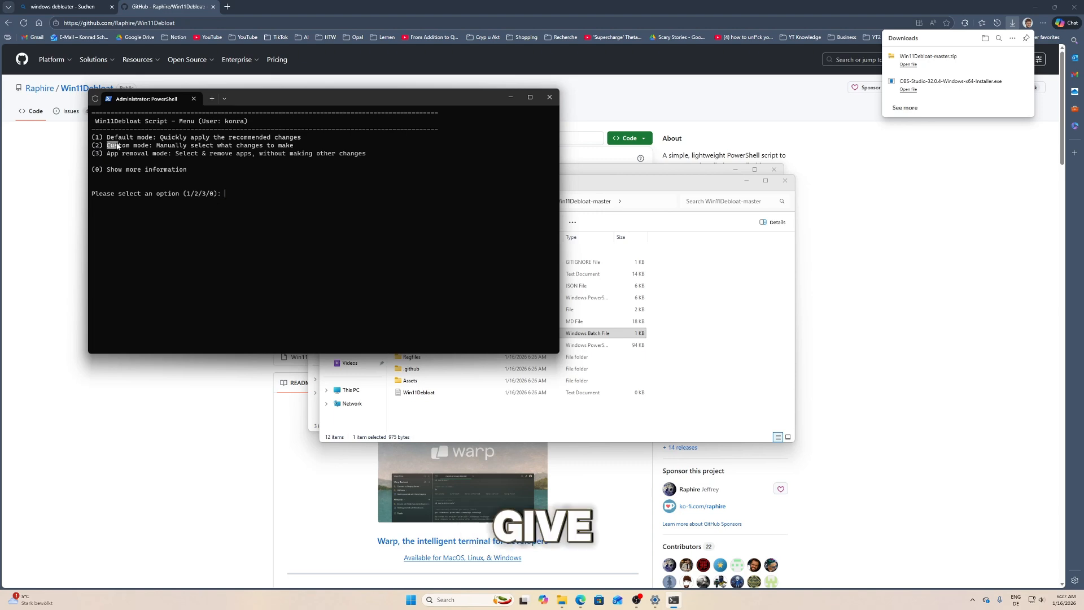
left_click_drag(149, 148, 187, 148)
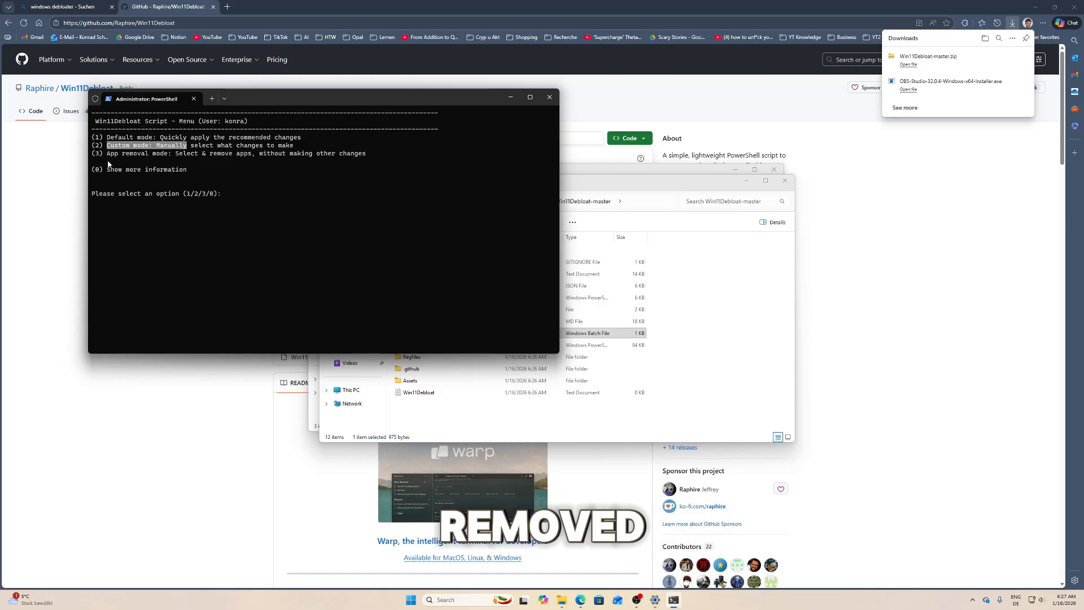
left_click(125, 164)
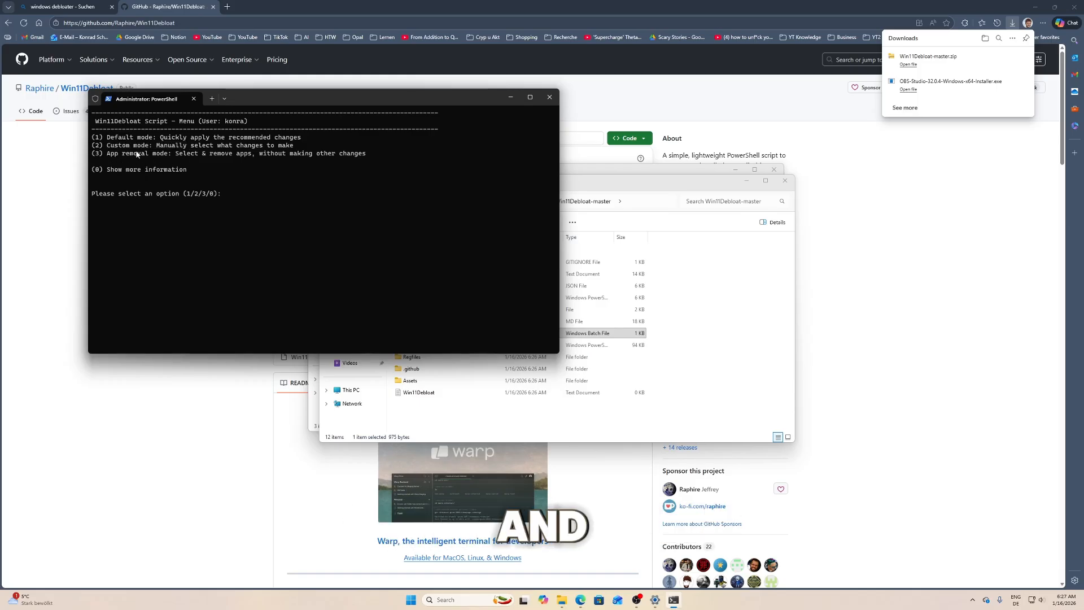
left_click_drag(112, 158, 148, 158)
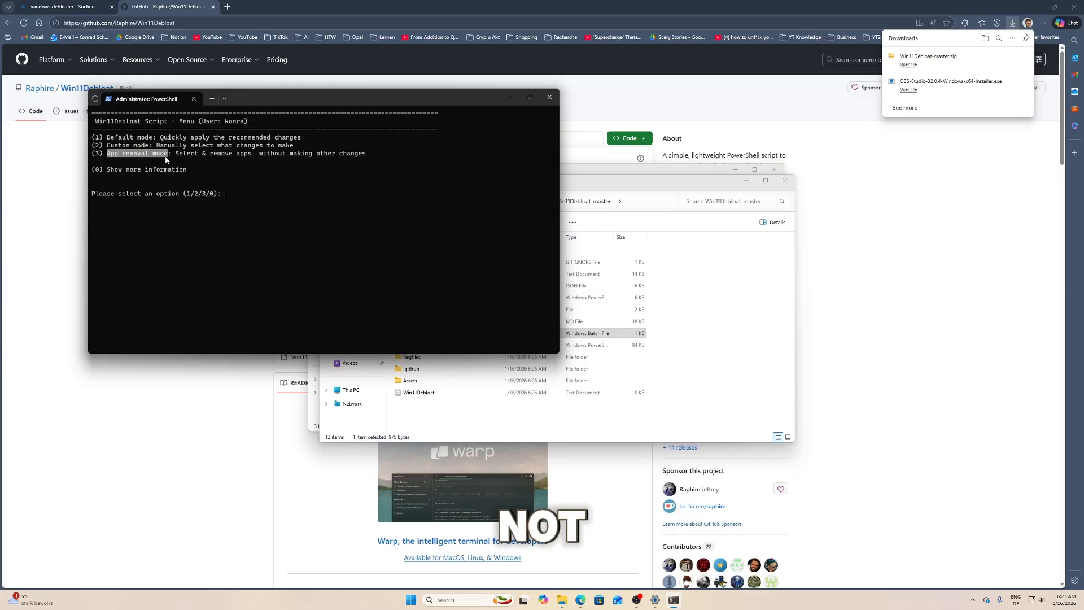
left_click(180, 162)
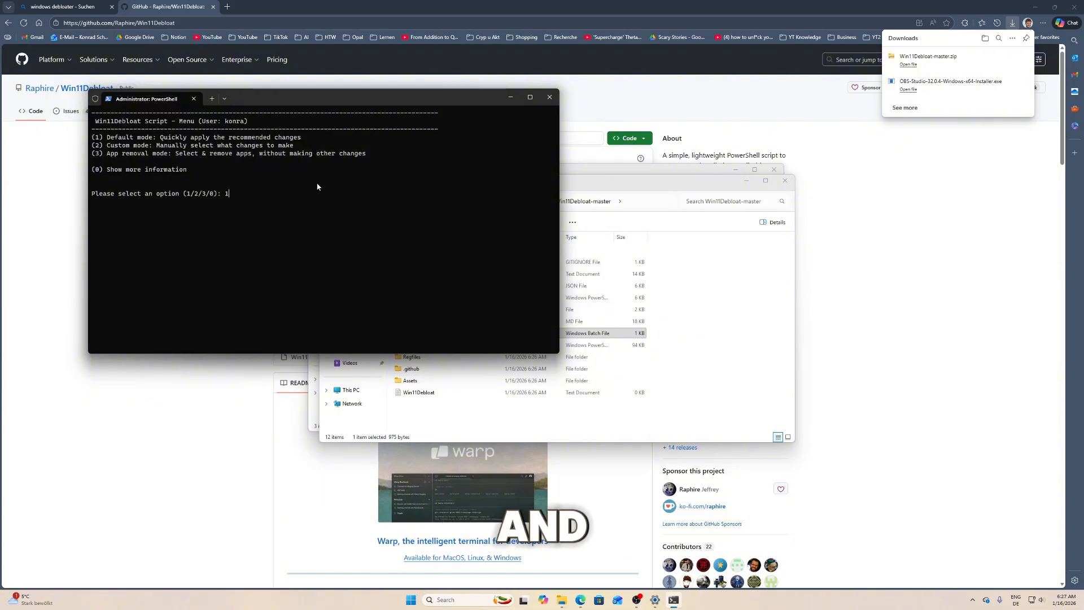
Start the Win11Debloat script in default mode and choose to manually select which apps to remove
key("Return")
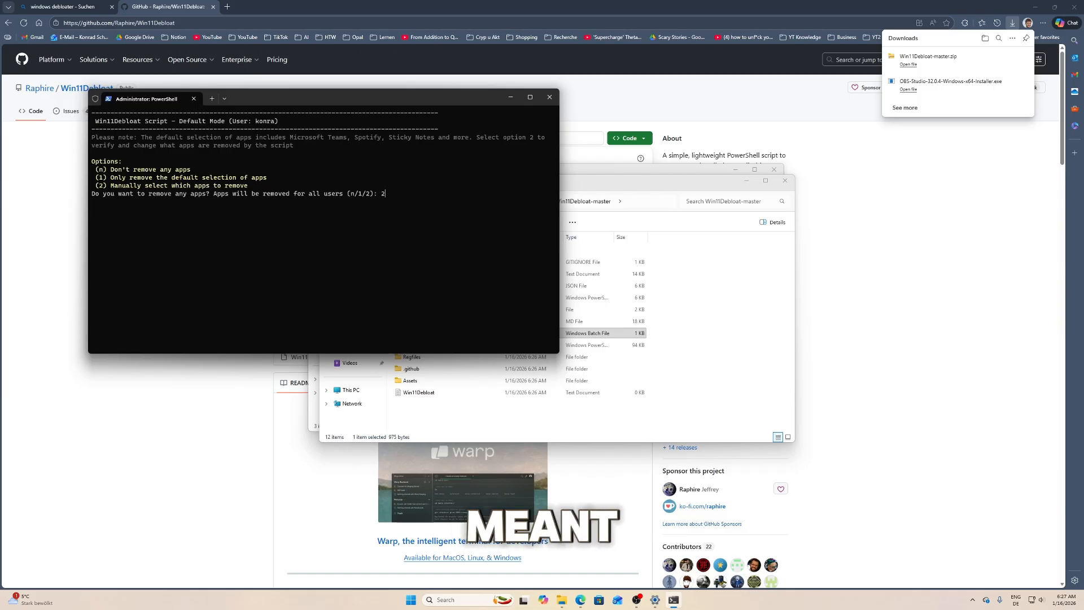
type("2")
key("Return")
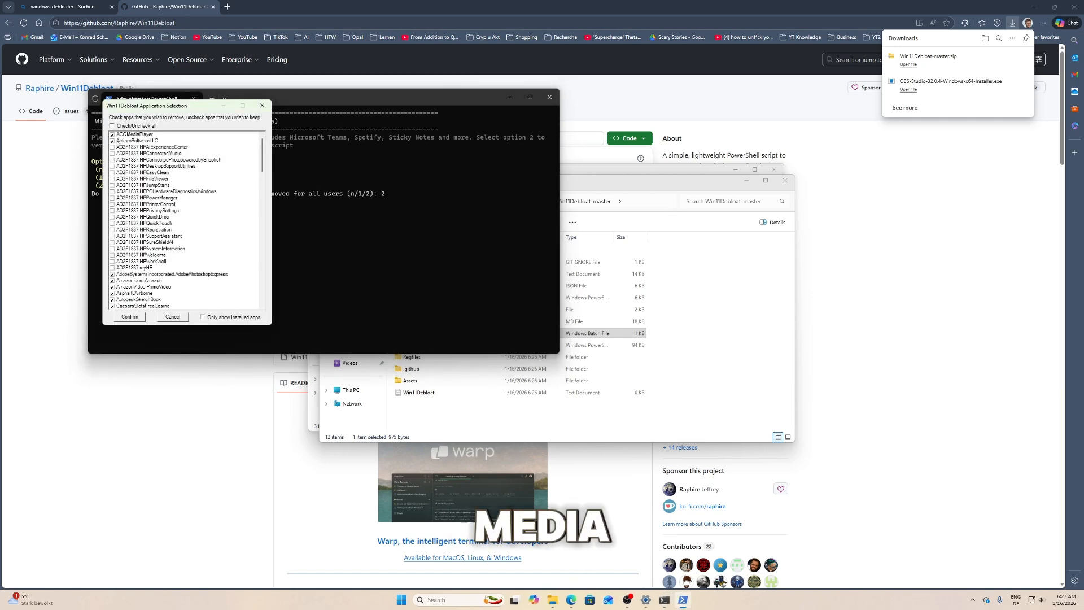
Review the whole application selection list to see which apps are marked for removal
scroll(124, 154, "down", 4)
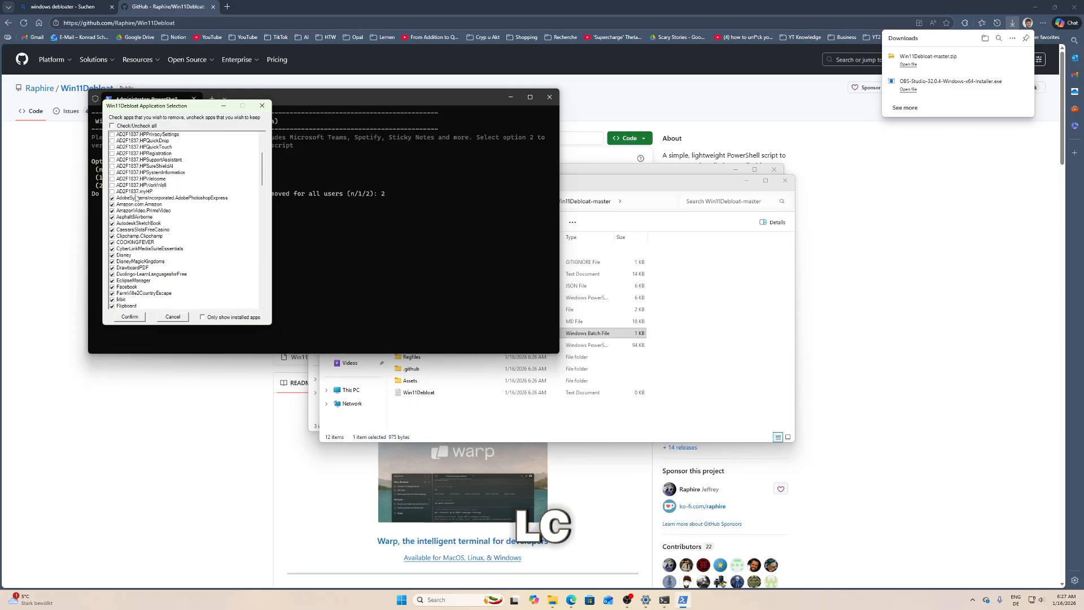
scroll(136, 197, "down", 1)
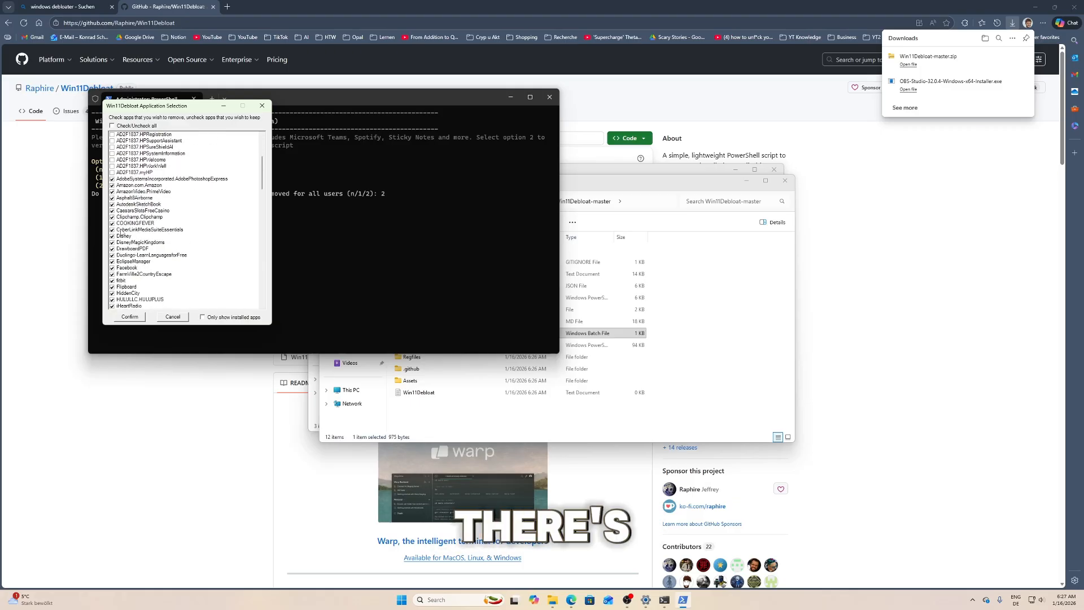
scroll(124, 225, "down", 2)
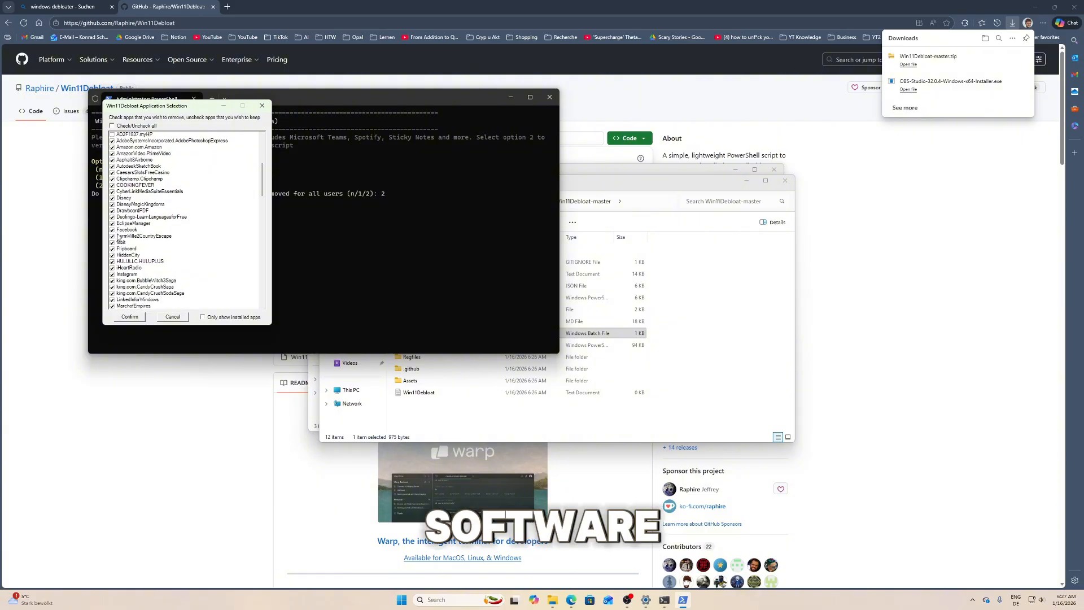
scroll(126, 238, "down", 1)
scroll(127, 240, "down", 3)
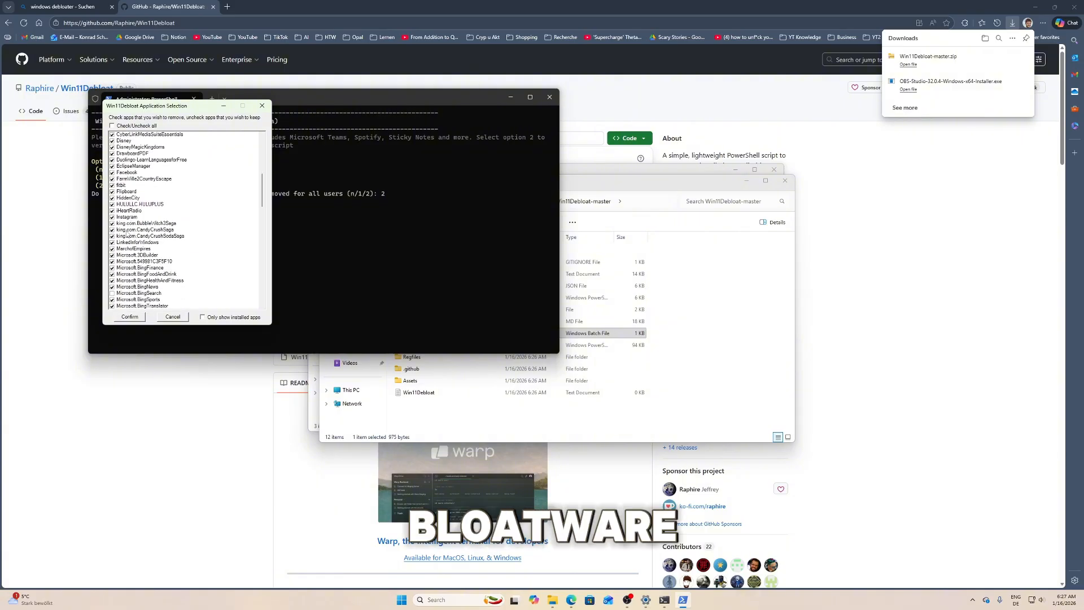
scroll(123, 240, "down", 6)
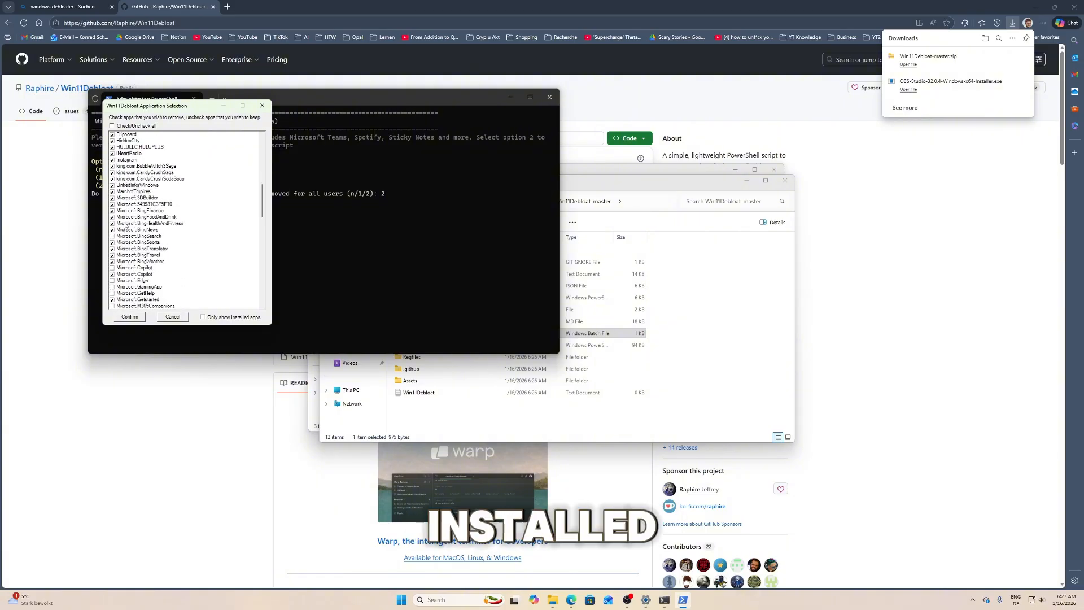
scroll(123, 217, "down", 4)
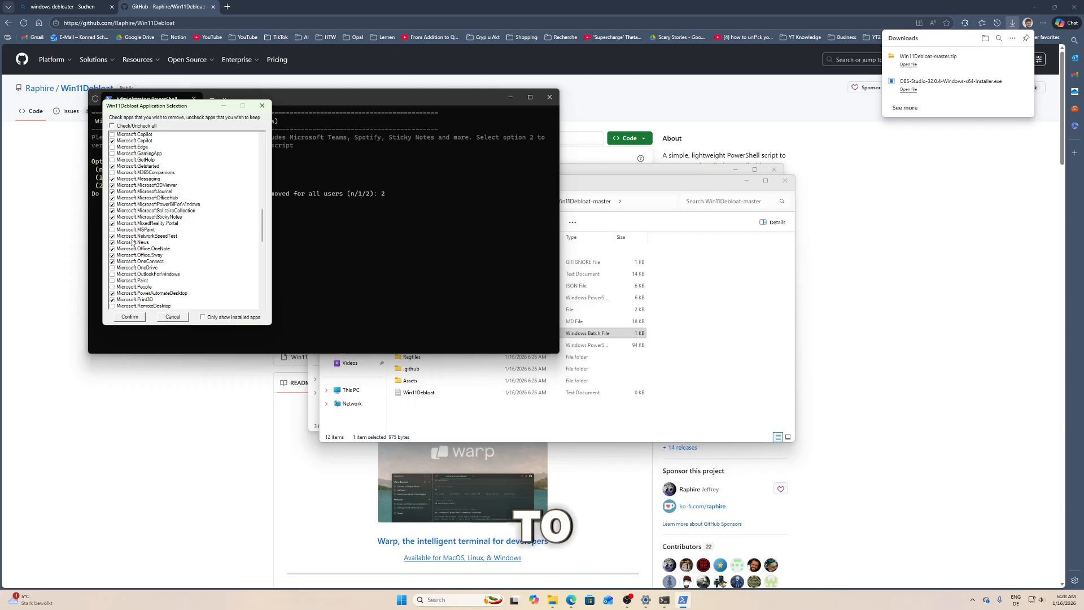
scroll(133, 243, "down", 2)
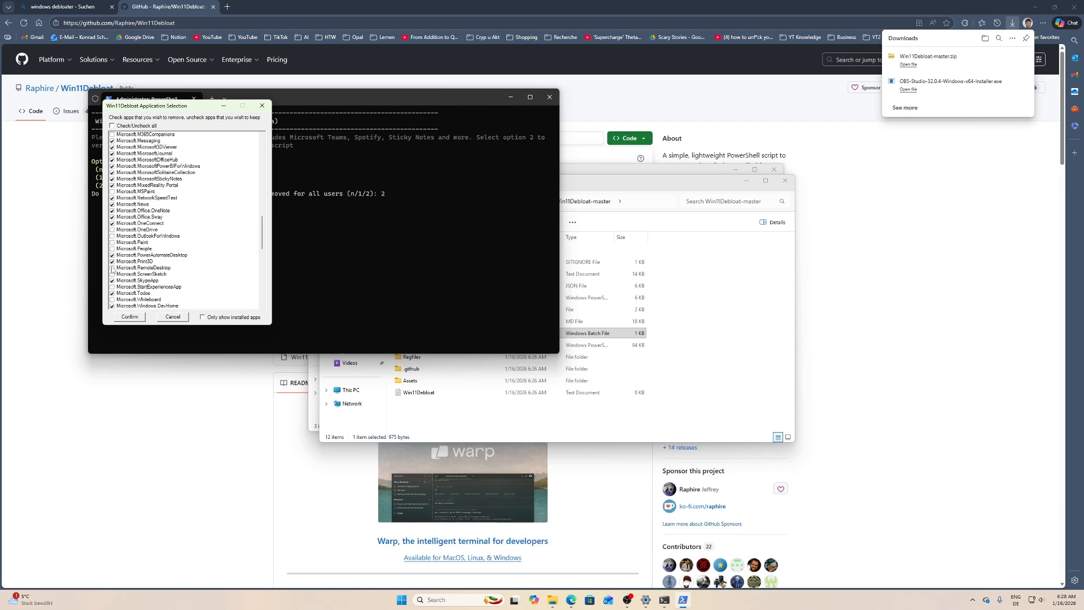
scroll(159, 275, "down", 2)
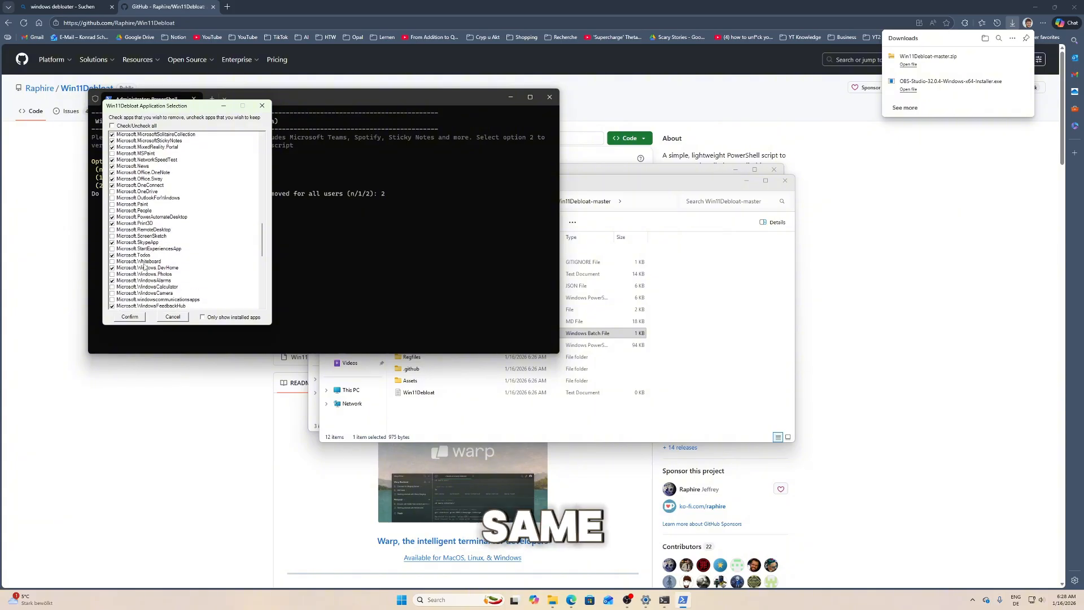
scroll(130, 277, "down", 3)
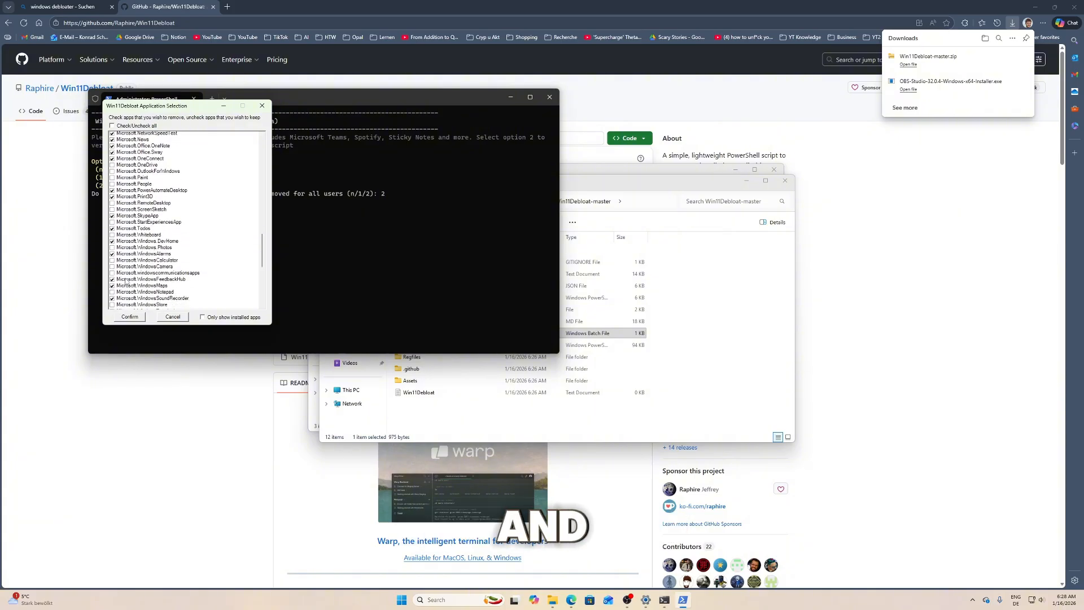
scroll(130, 278, "down", 10)
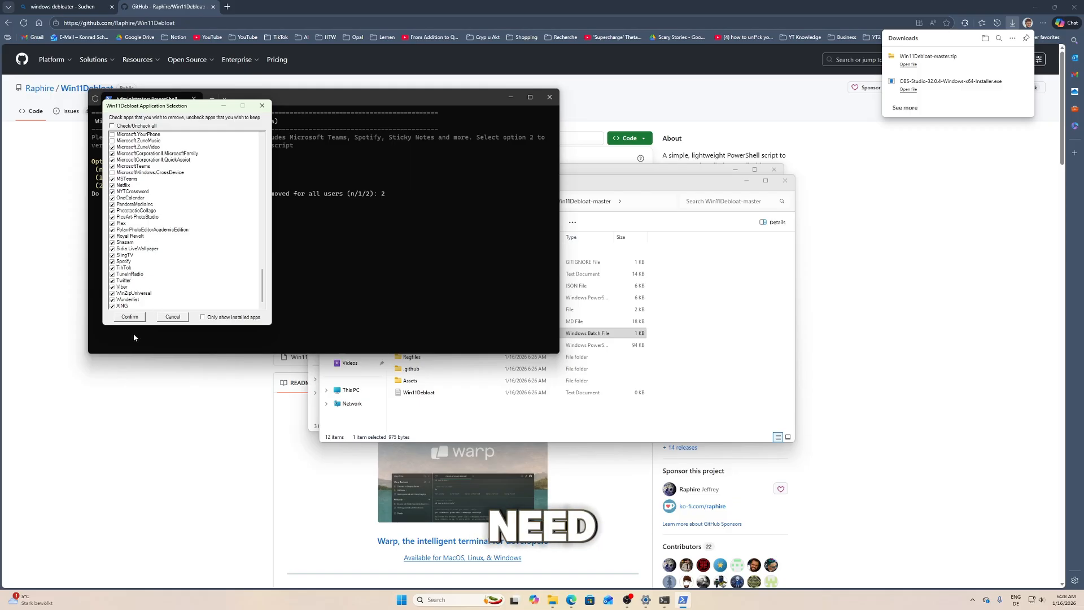
Confirm the preselected apps for removal, review the summary of planned changes and execute the script
left_click(129, 320)
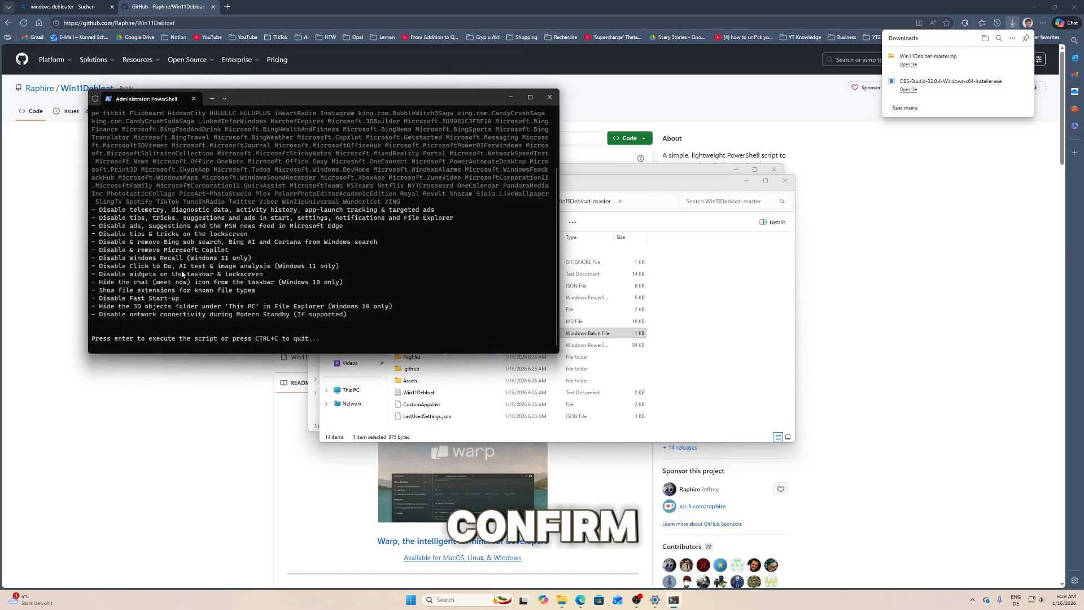
scroll(201, 300, "up", 3)
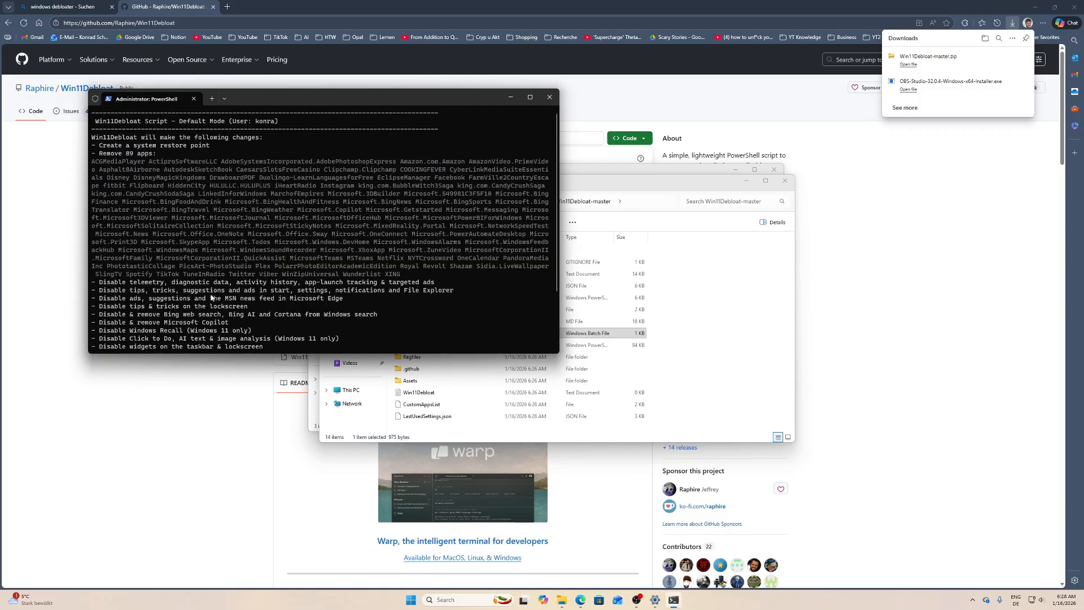
scroll(212, 297, "down", 3)
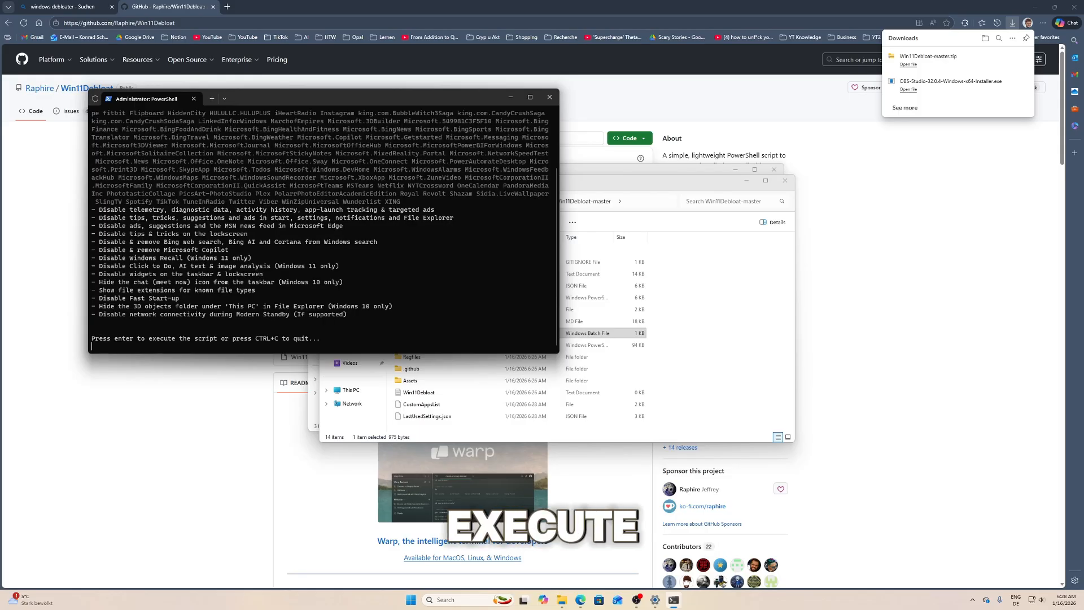
key("Return")
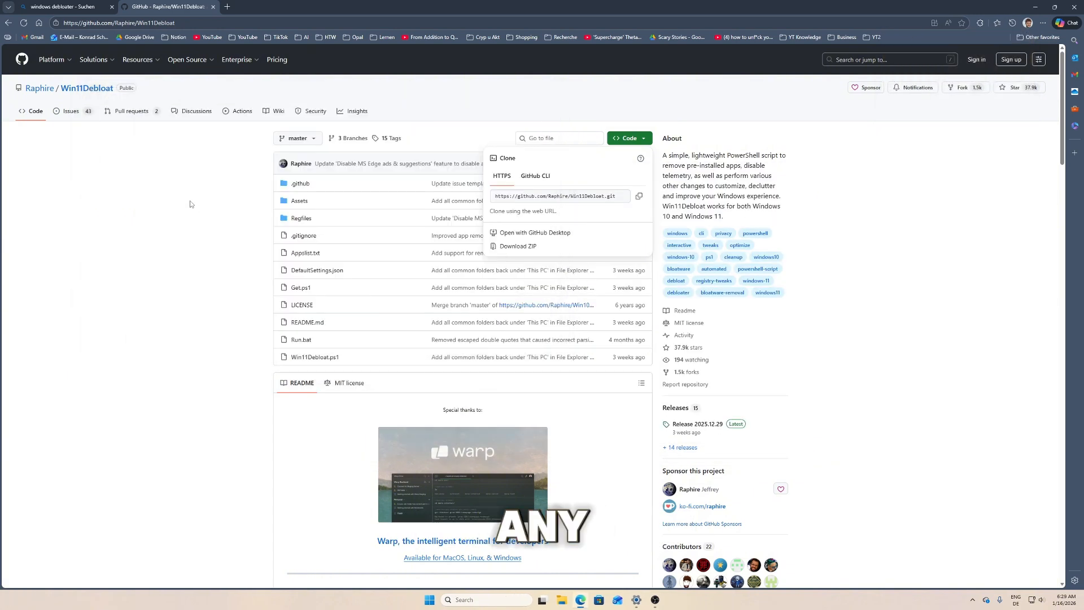
Close the Win11Debloat GitHub page and delete everything in the Downloads folder
left_click(215, 10)
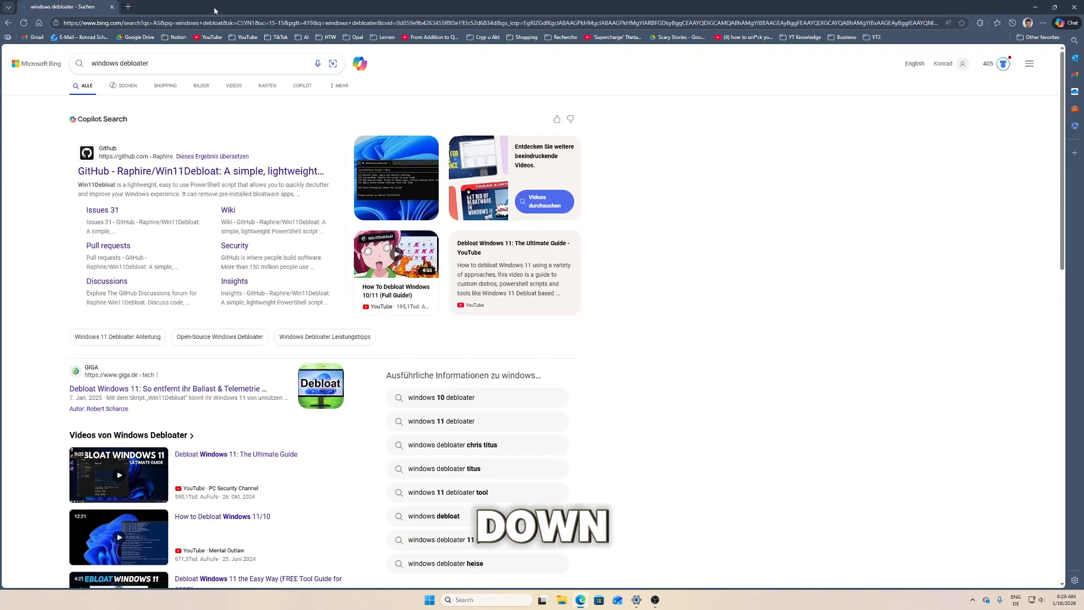
left_click(562, 602)
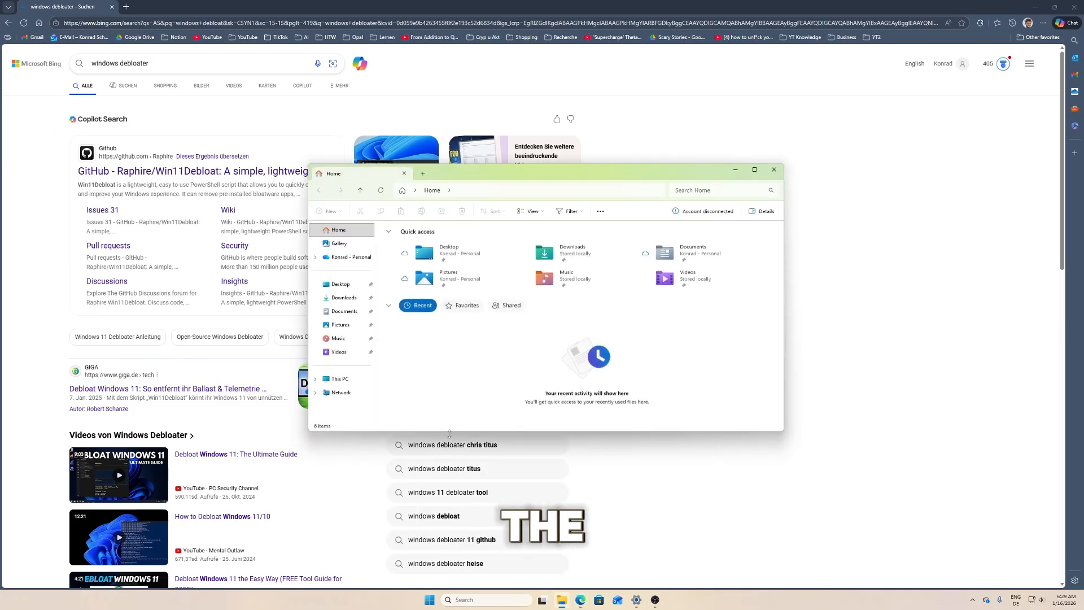
left_click(344, 297)
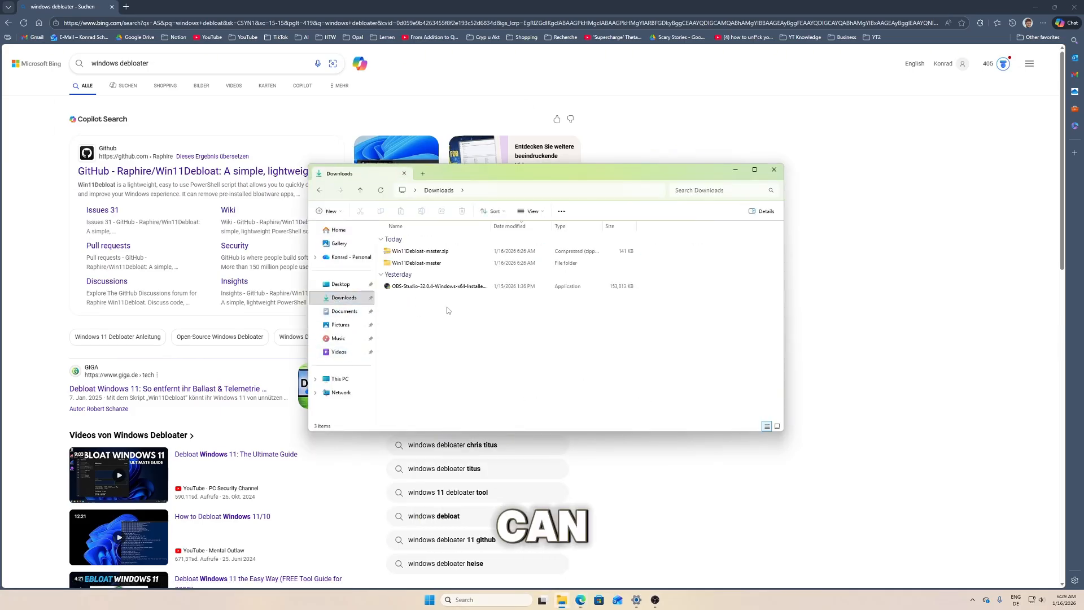
left_click_drag(448, 307, 402, 255)
key("Delete")
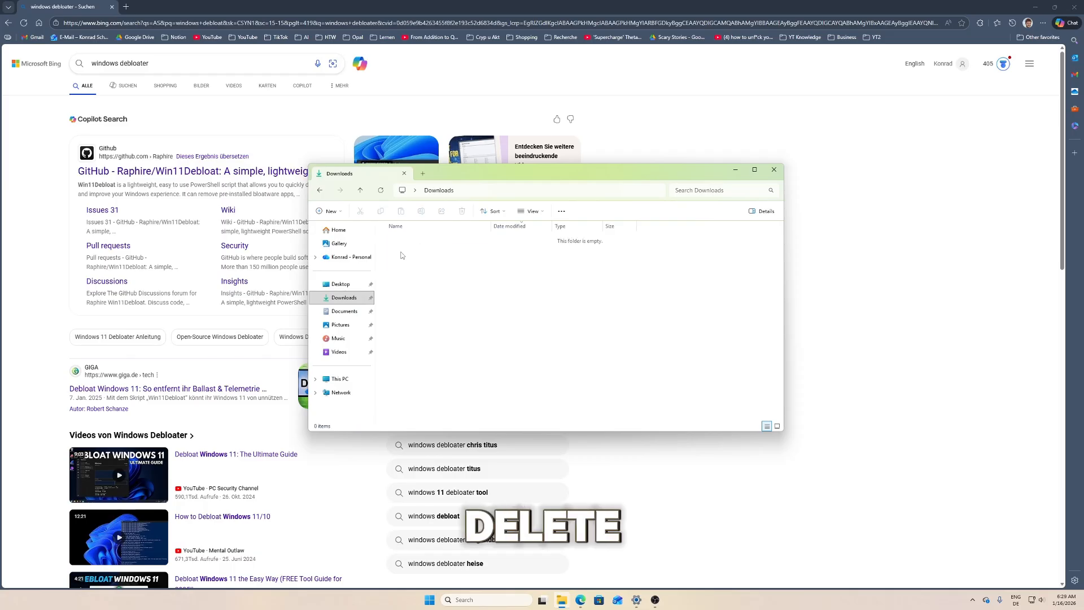
left_click(55, 171)
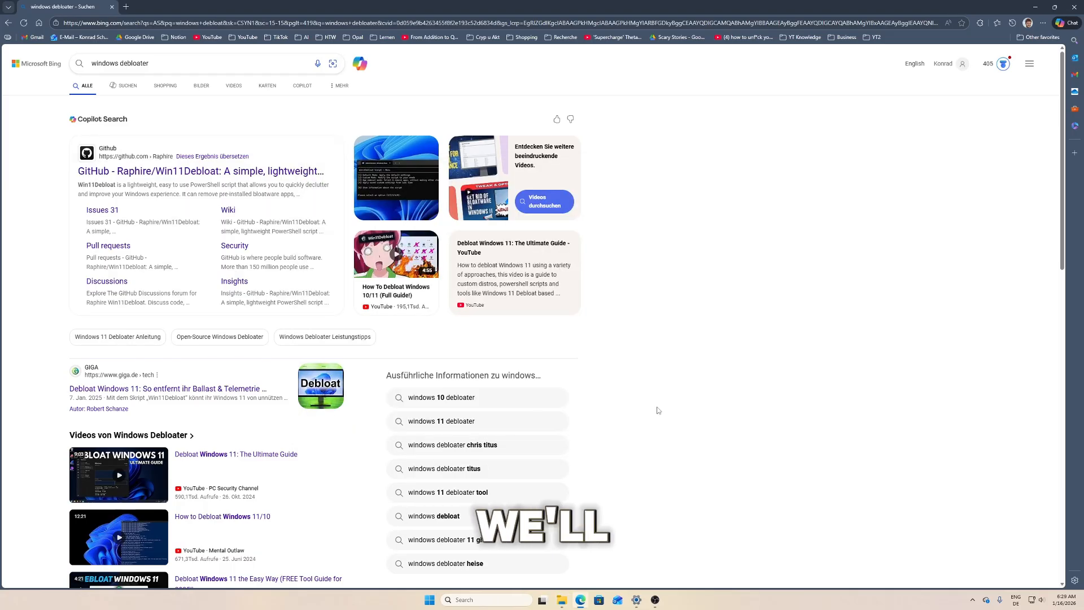
Look over the Windows Settings home page and the Microsoft 365 Family subscription details, and return to the home page
left_click(636, 600)
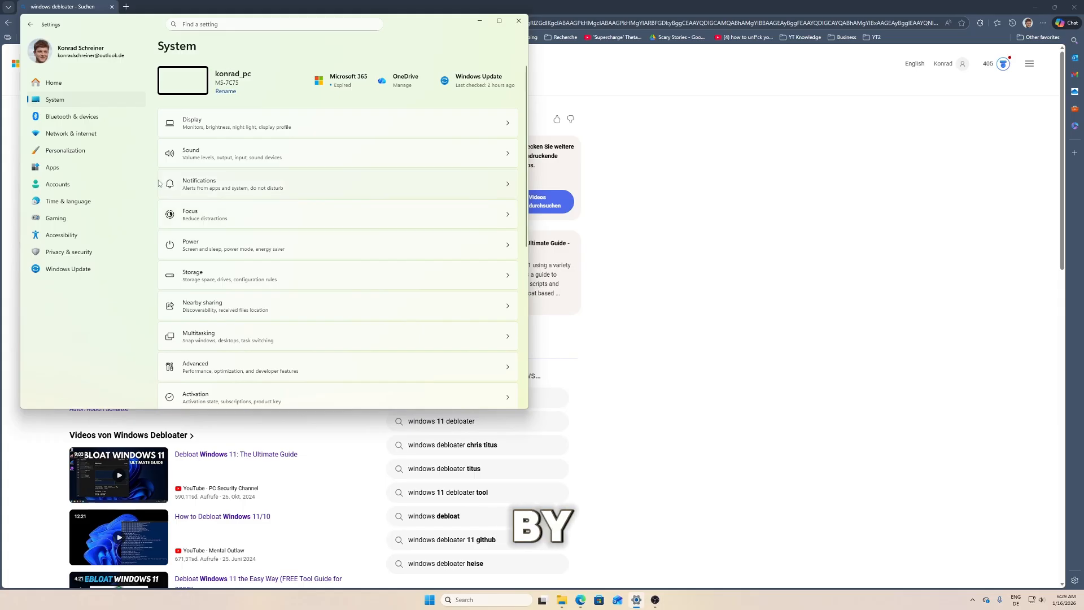
left_click(56, 85)
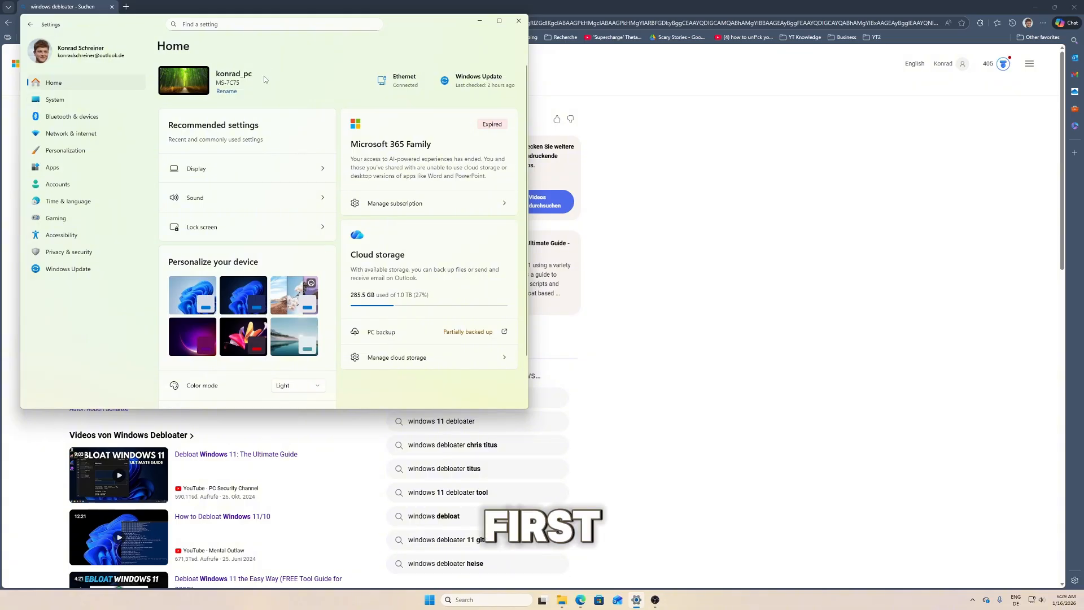
scroll(269, 132, "down", 1)
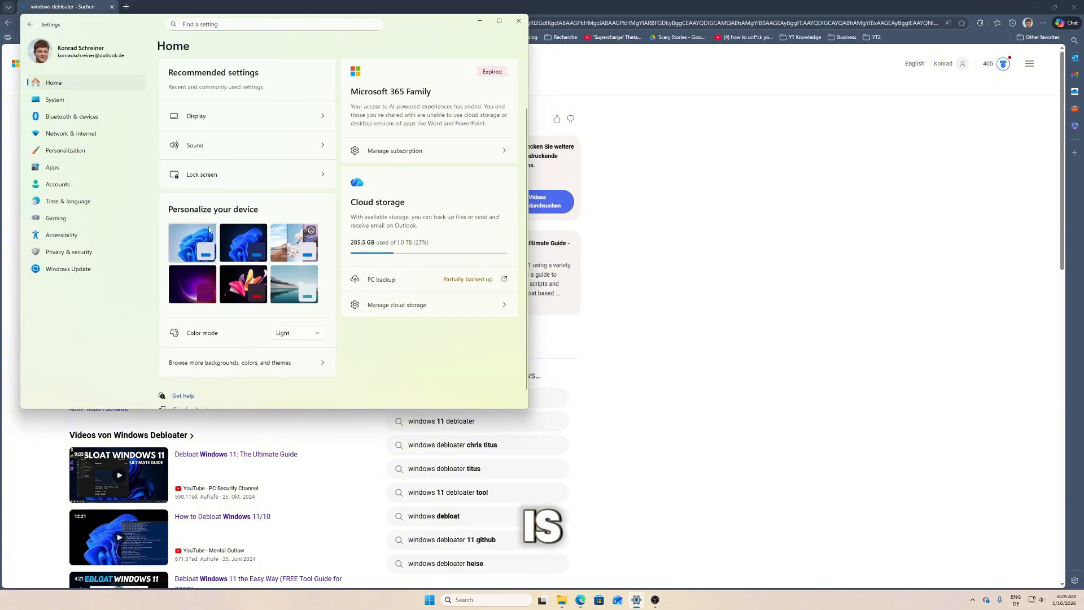
scroll(350, 327, "down", 1)
scroll(362, 330, "up", 2)
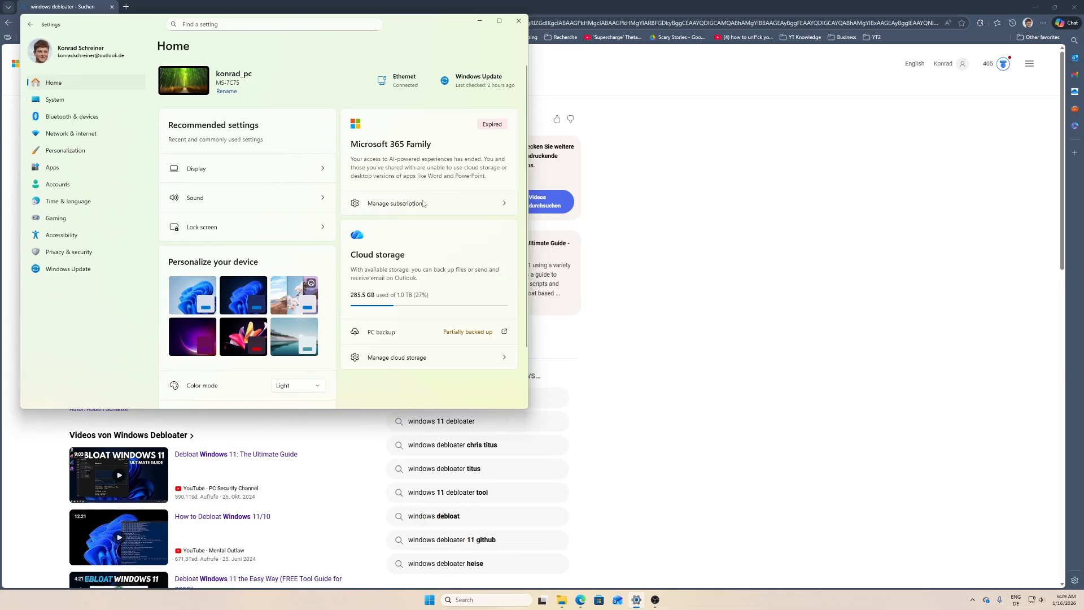
left_click(432, 212)
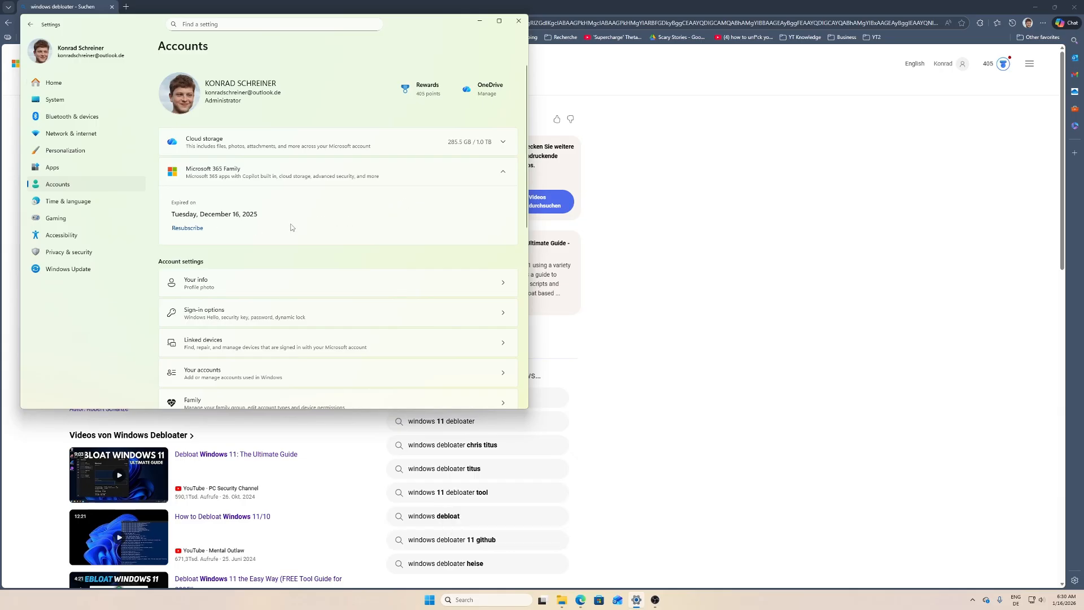
key("alt+Left")
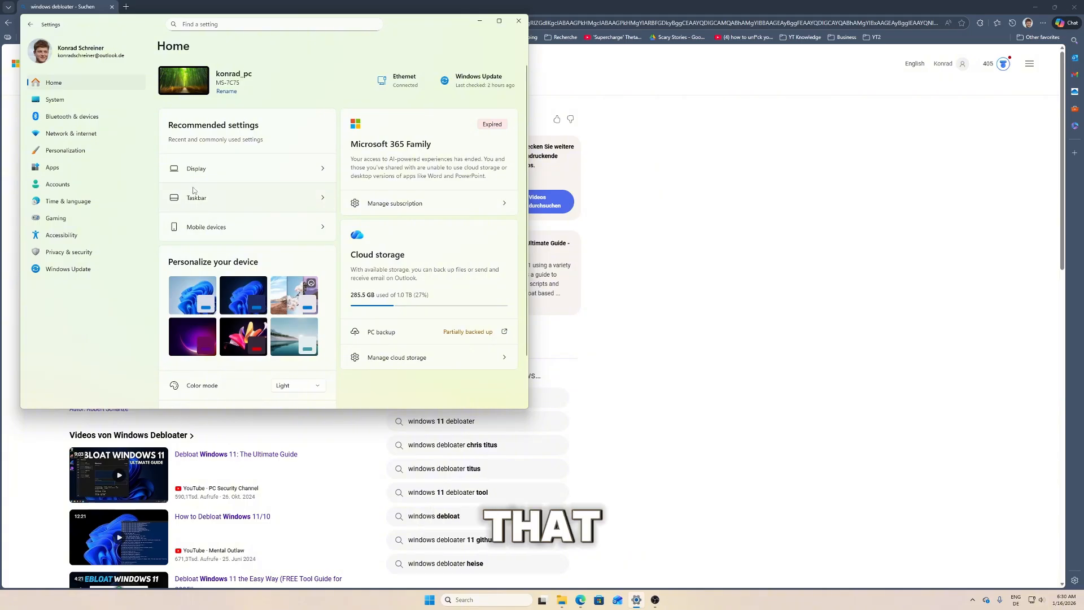
Open the system's display settings and expand the multiple displays options for display 1
left_click(71, 101)
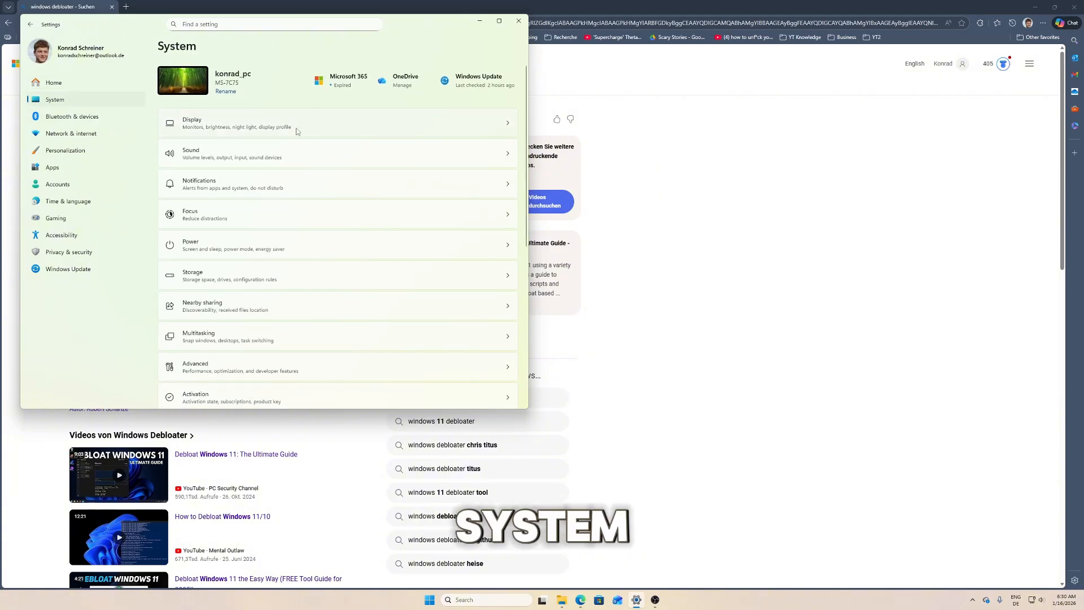
left_click(297, 131)
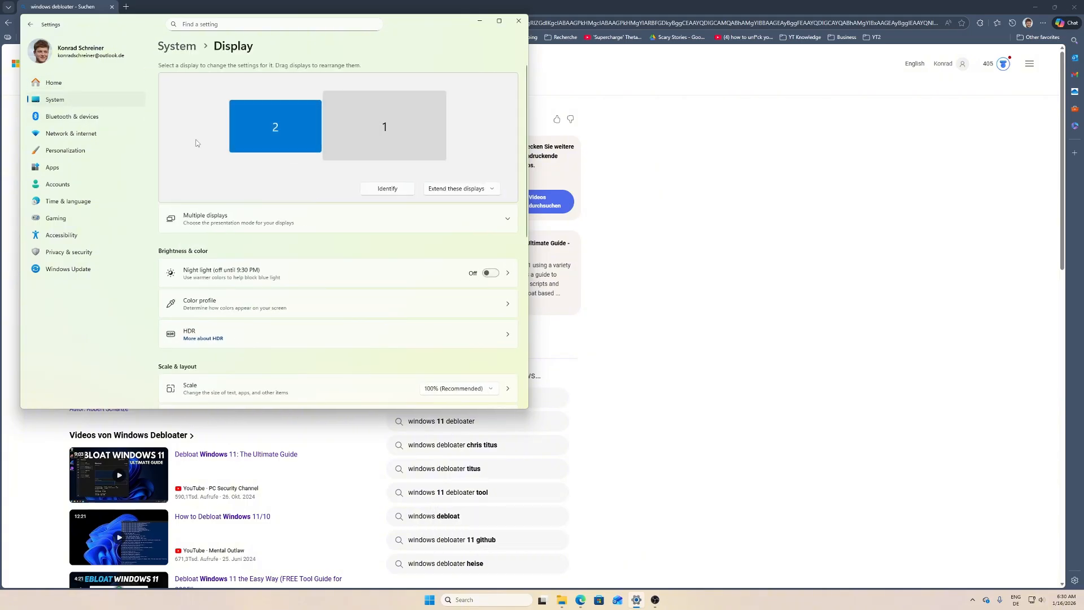
scroll(335, 174, "down", 2)
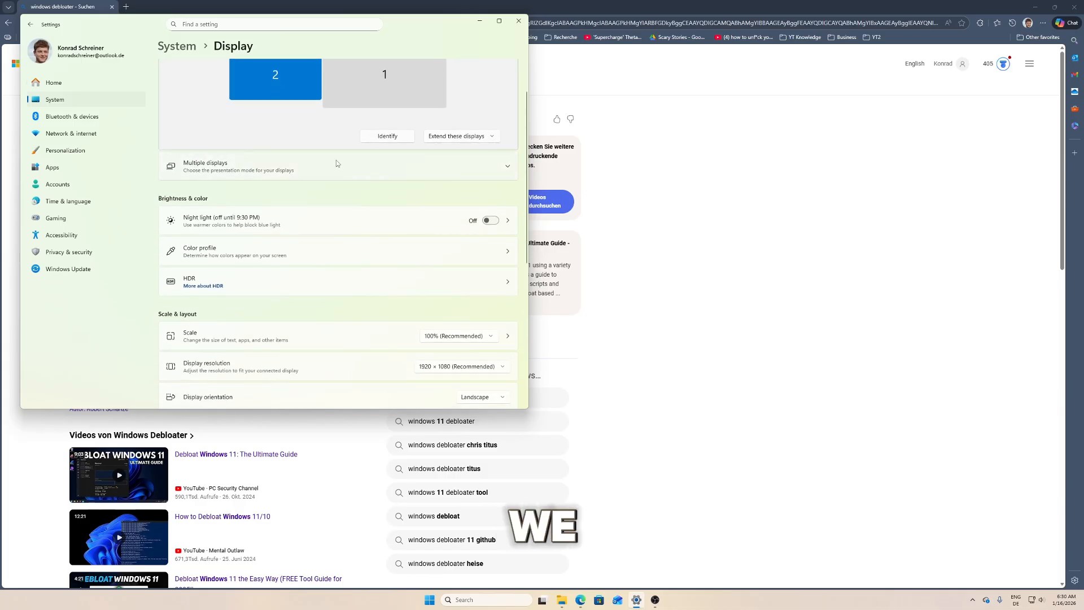
left_click(337, 171)
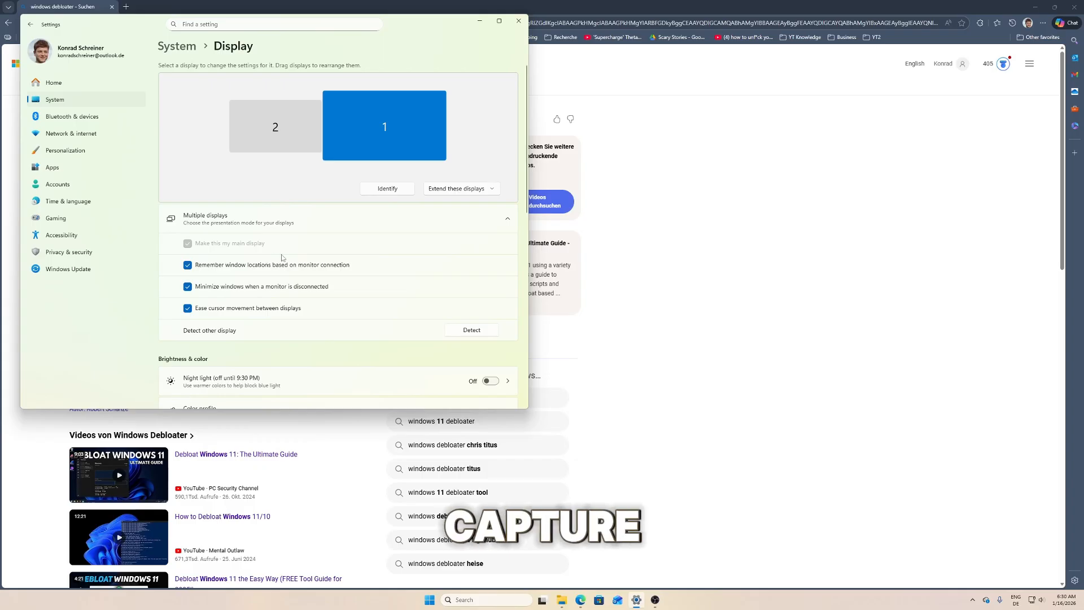
Review the multiple displays options and the color management page for the color profile, and return to the display settings
scroll(249, 207, "down", 2)
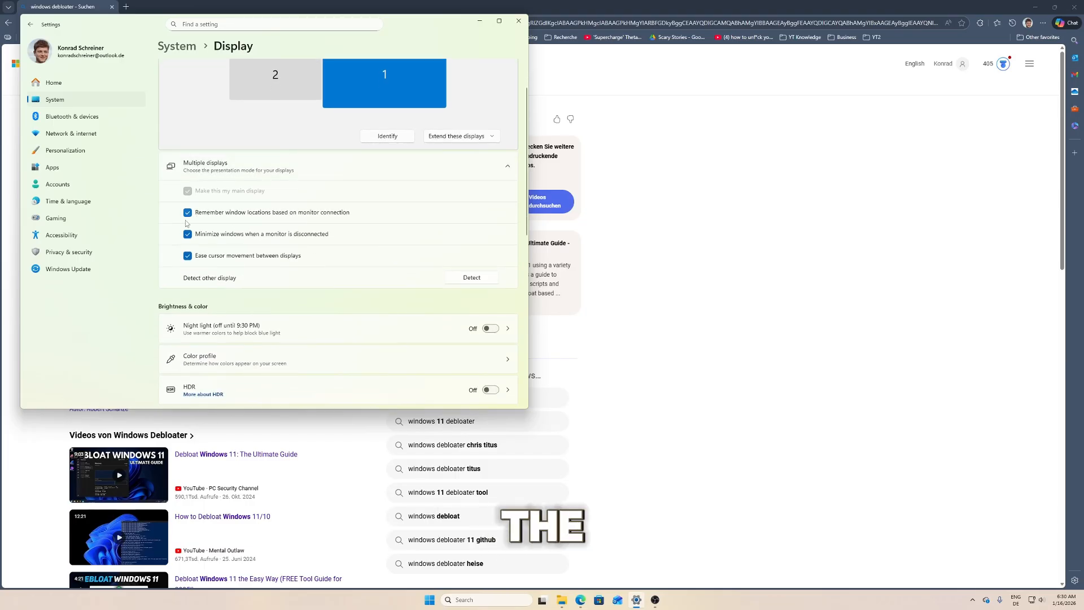
scroll(268, 274, "down", 3)
scroll(268, 274, "down", 1)
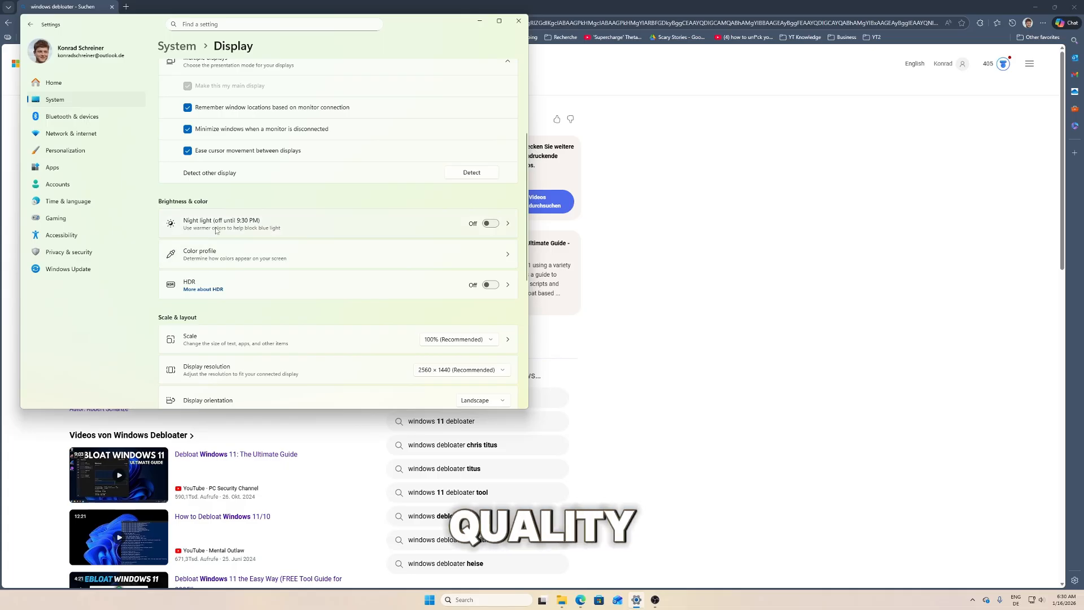
left_click(240, 243)
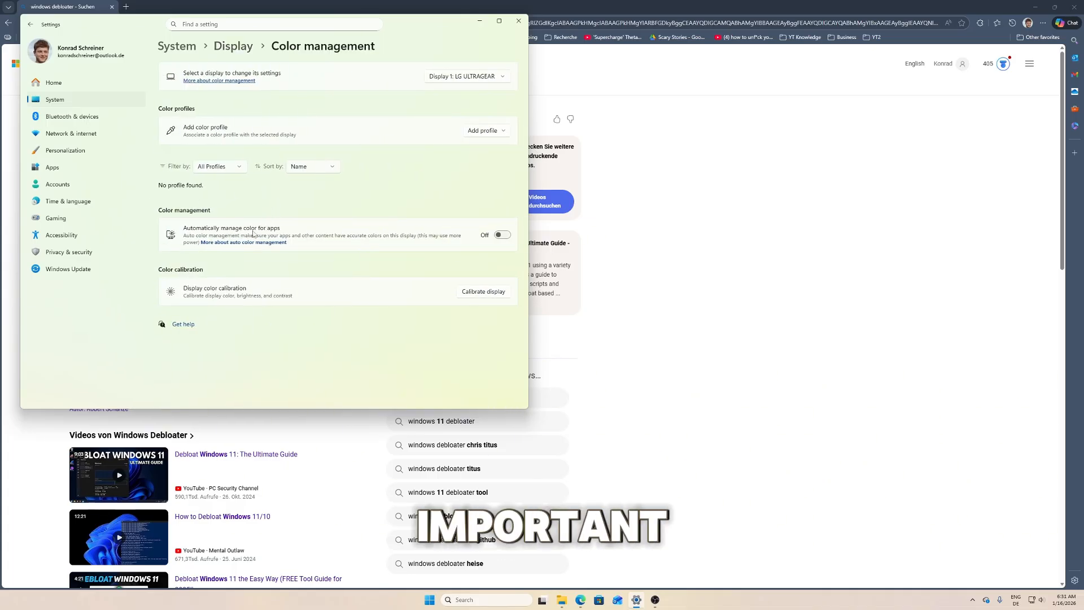
key("alt+Left")
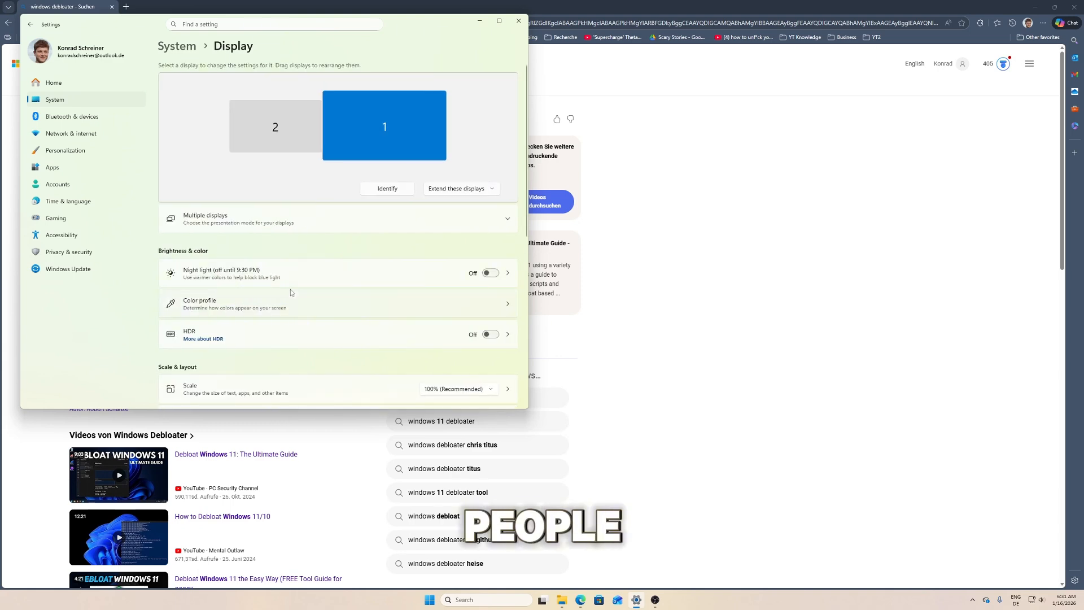
View the HDR settings page, play and pause its preview video, and return to the display settings
scroll(290, 291, "down", 1)
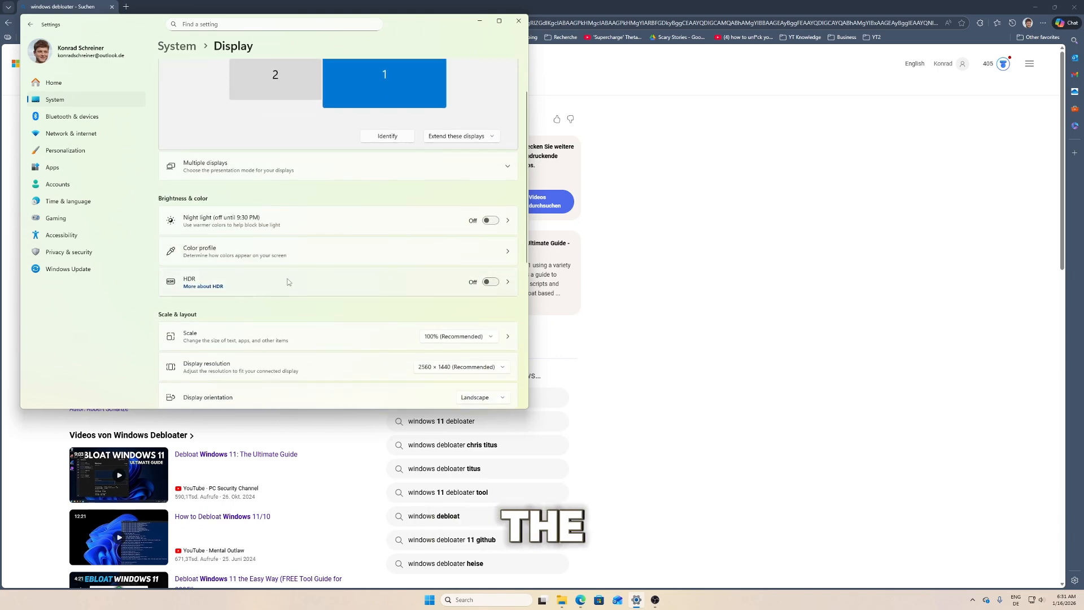
left_click(239, 289)
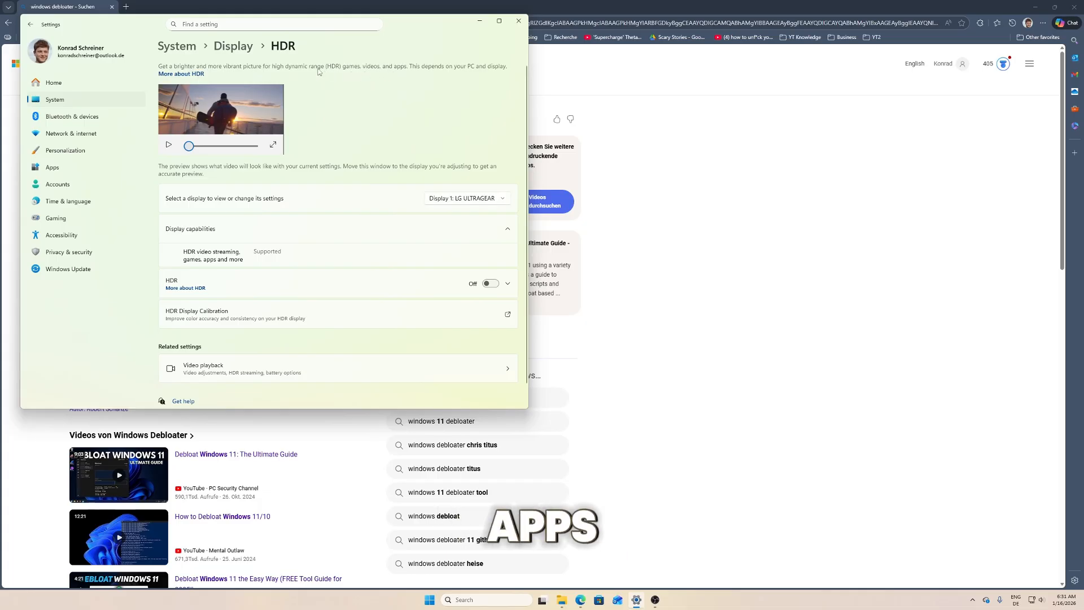
left_click(216, 117)
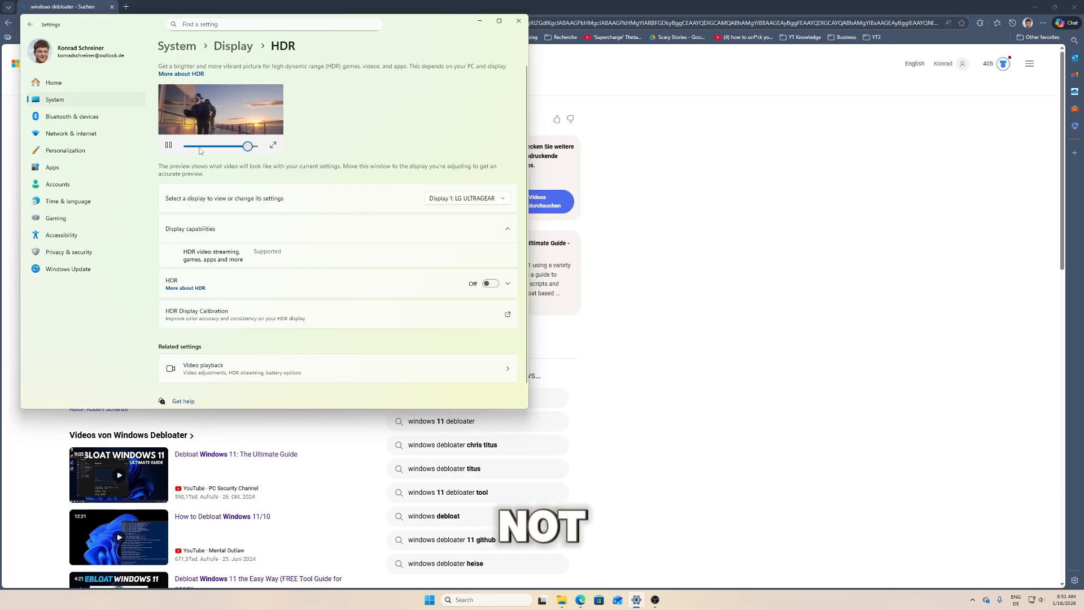
left_click(200, 148)
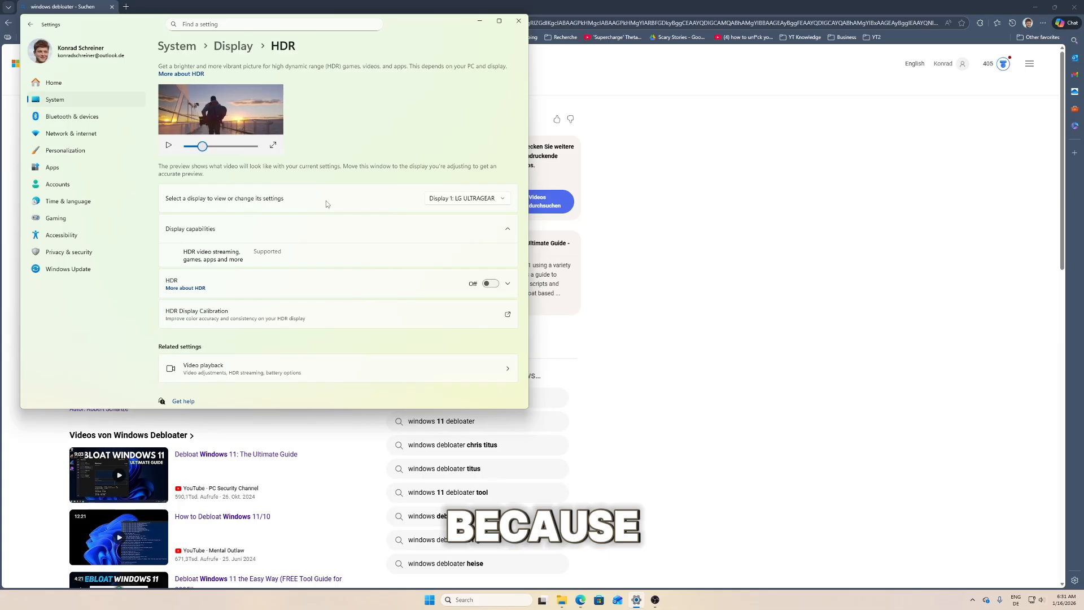
key("alt+Left")
Look over the available scale options for display 1 without changing the selected one
scroll(261, 265, "down", 3)
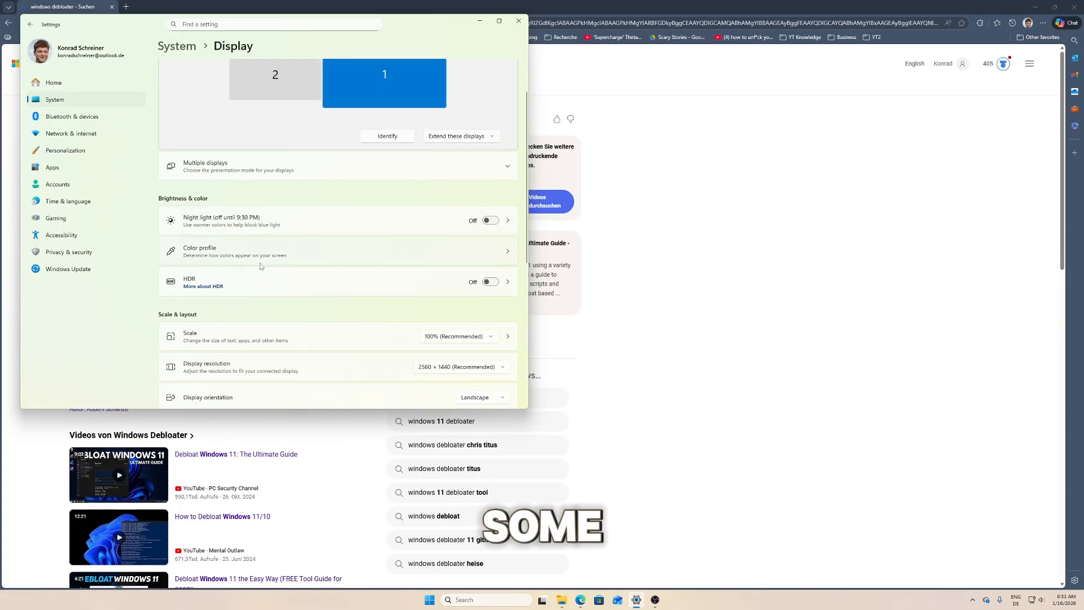
scroll(285, 259, "down", 1)
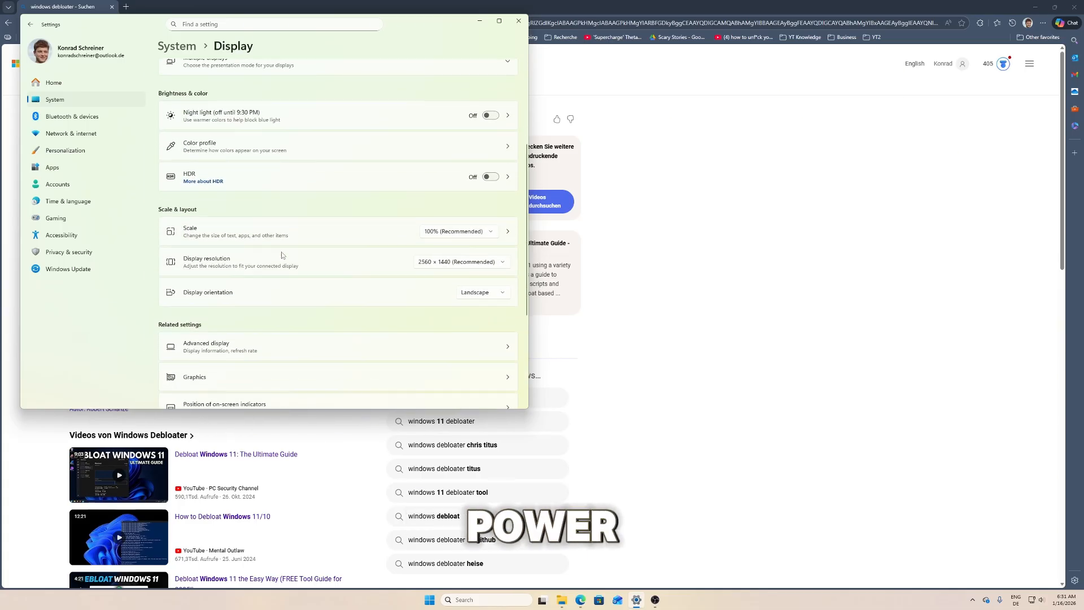
left_click(469, 231)
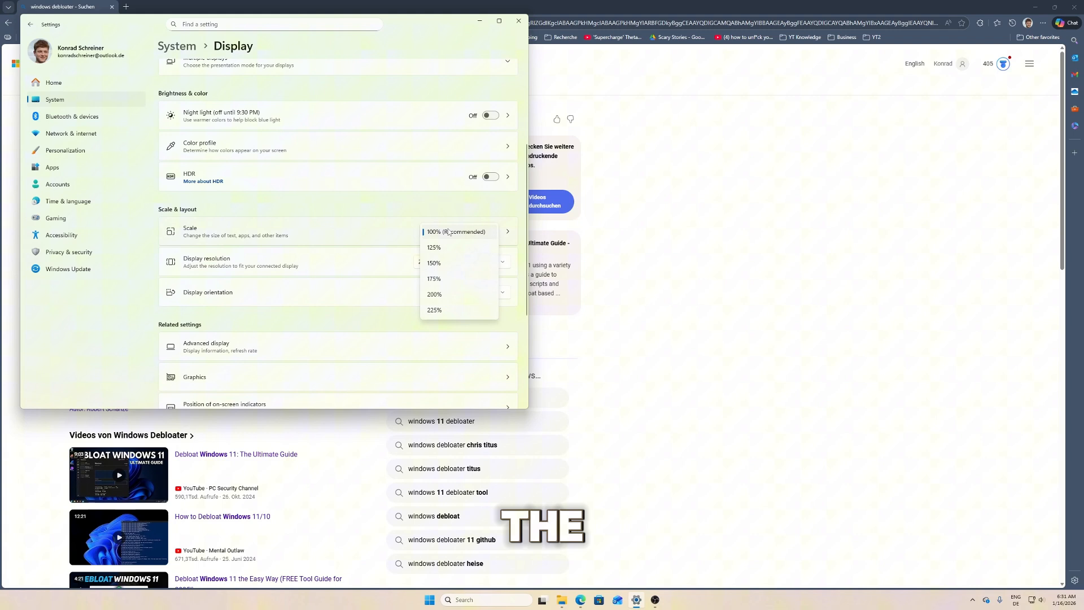
left_click(401, 236)
left_click(435, 235)
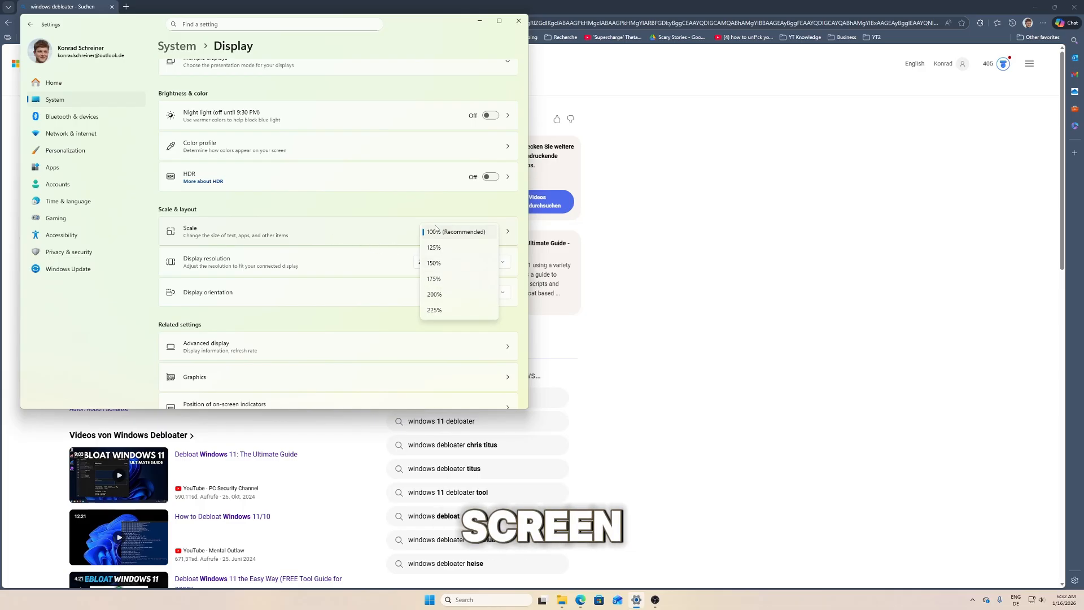
left_click(351, 250)
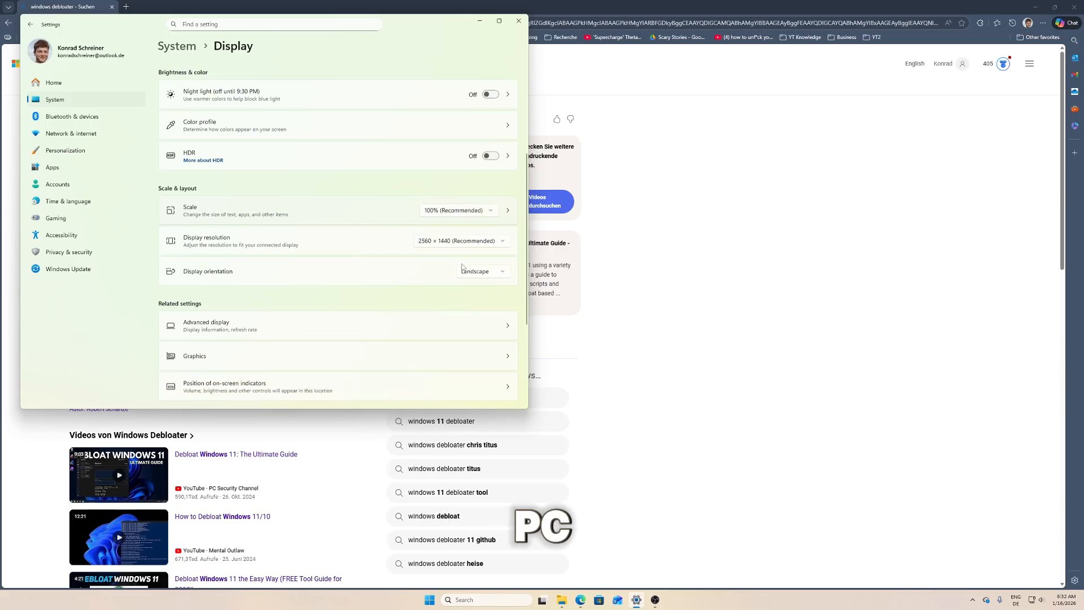
Look over the available display resolutions for display 1 and keep the recommended one
scroll(461, 251, "down", 1)
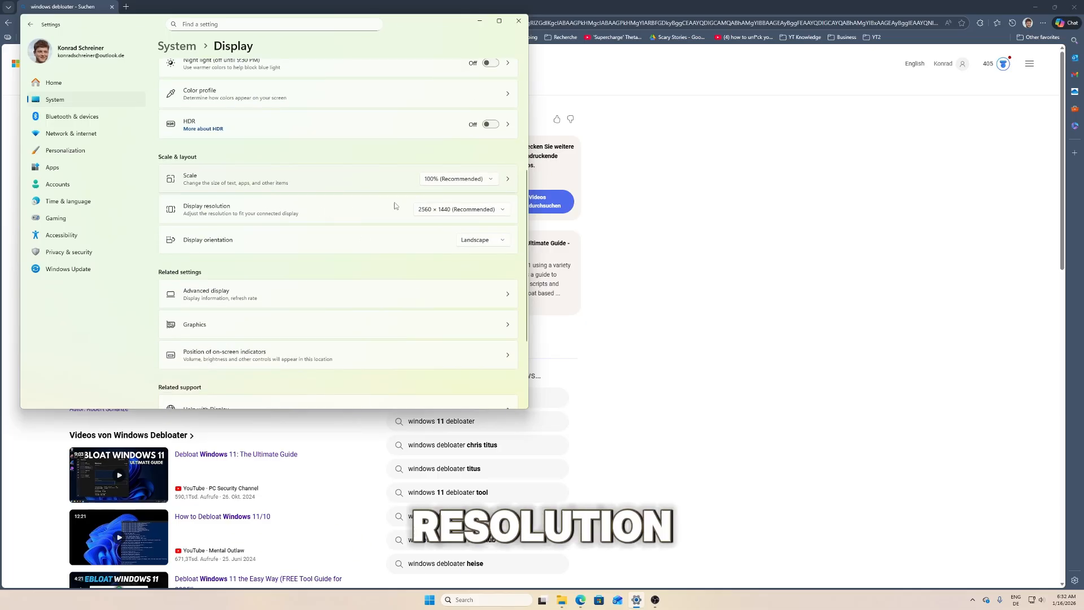
left_click(449, 210)
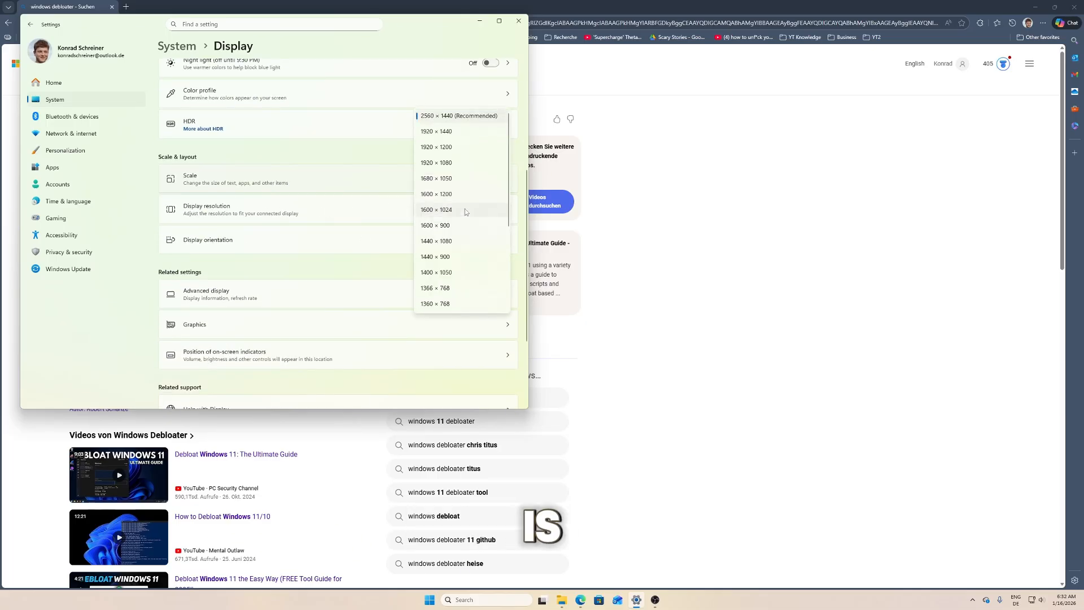
left_click(372, 211)
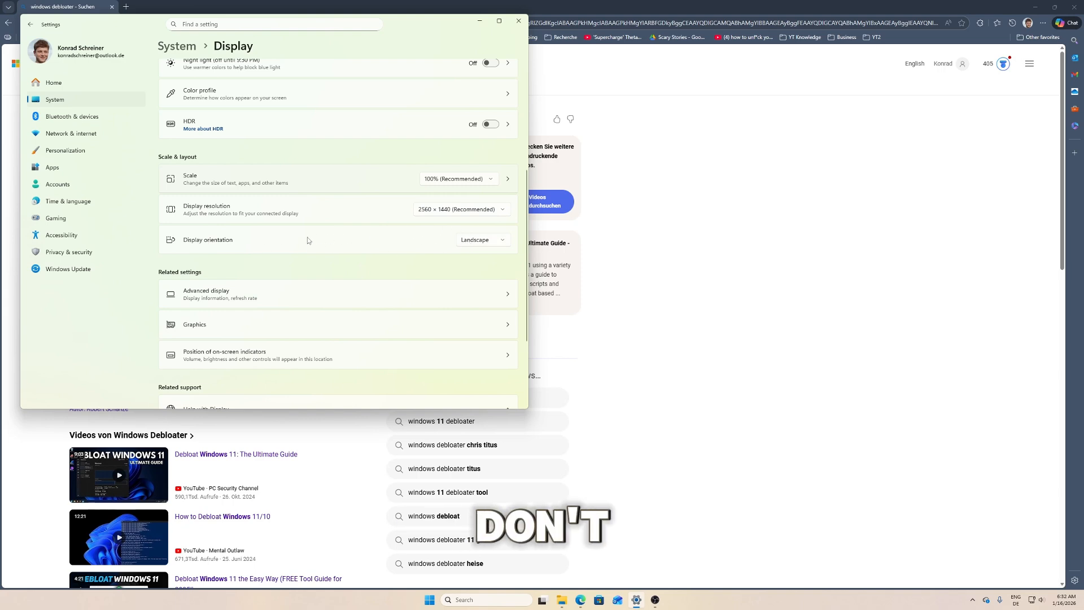
Review the advanced display information and refresh rate settings, and return to the display settings
scroll(229, 249, "down", 2)
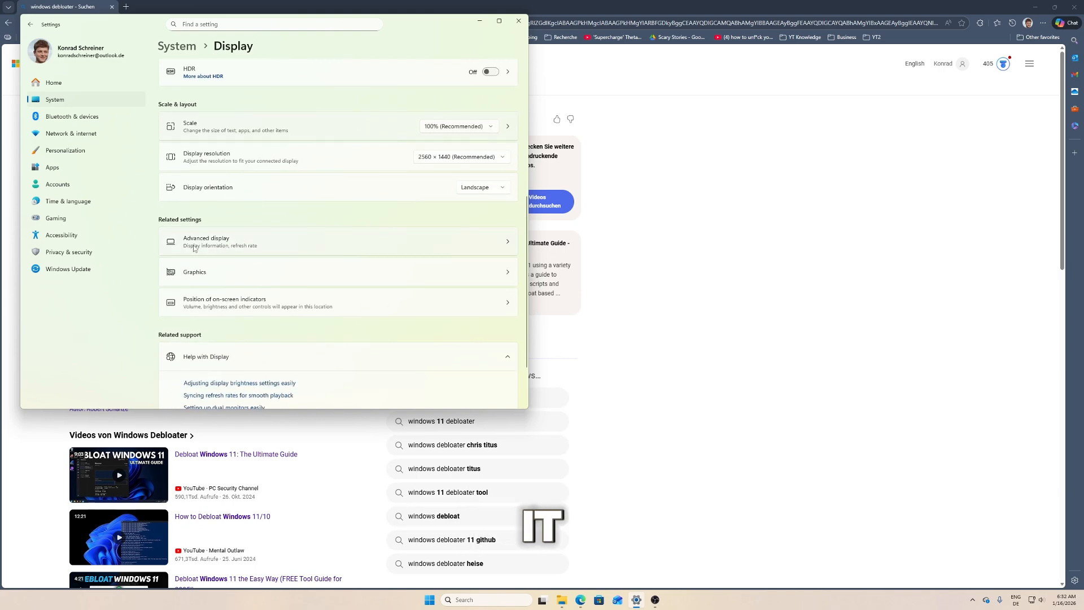
left_click(315, 244)
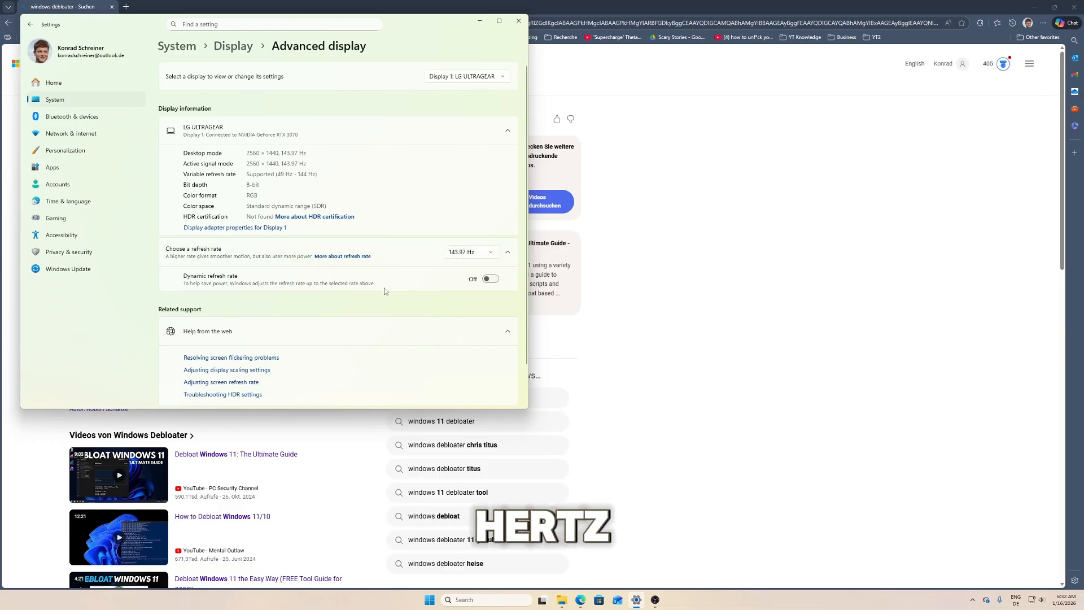
scroll(421, 264, "down", 2)
key("alt+Left")
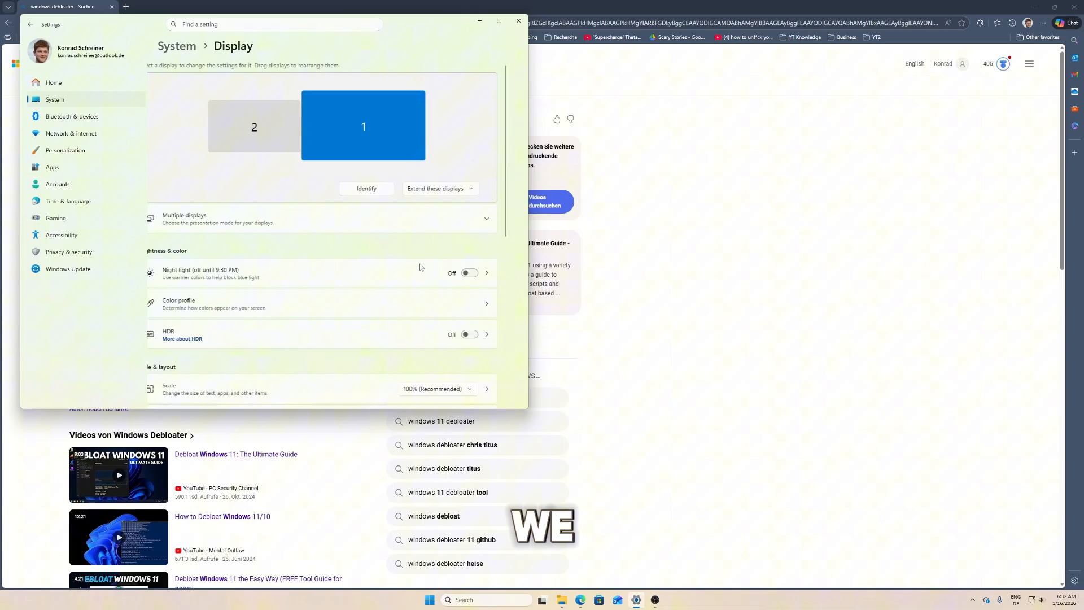
Review the default graphics settings and custom application settings, and return to the display settings
scroll(343, 269, "down", 3)
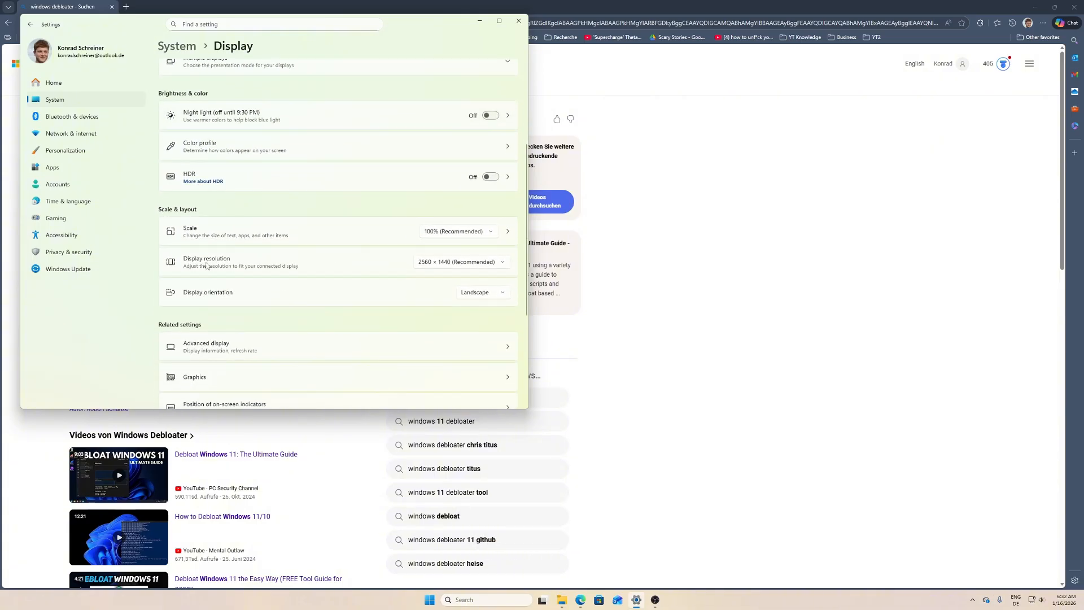
scroll(167, 284, "down", 2)
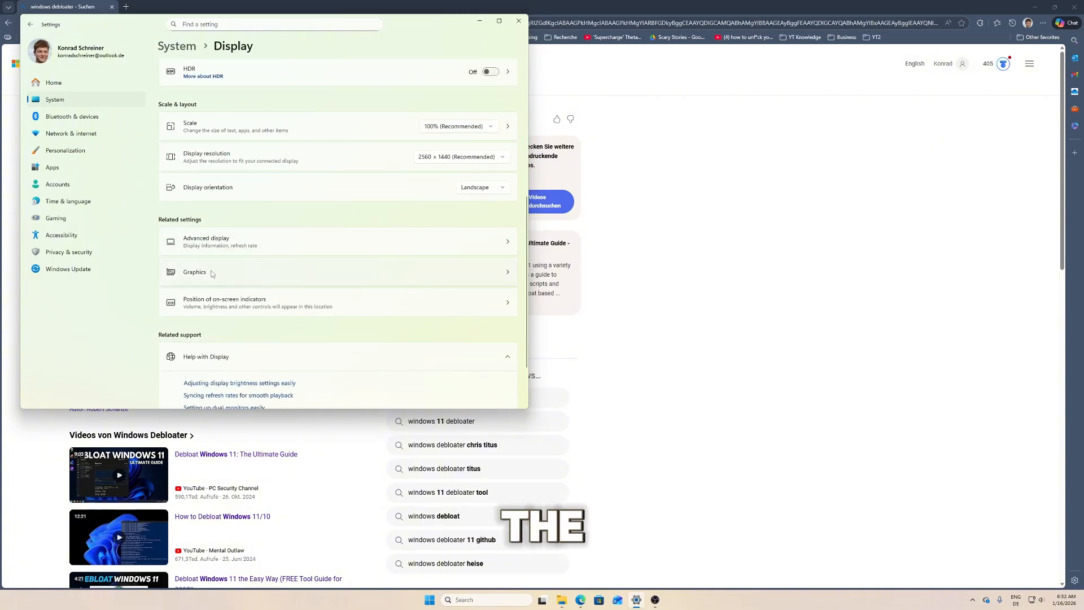
left_click(210, 274)
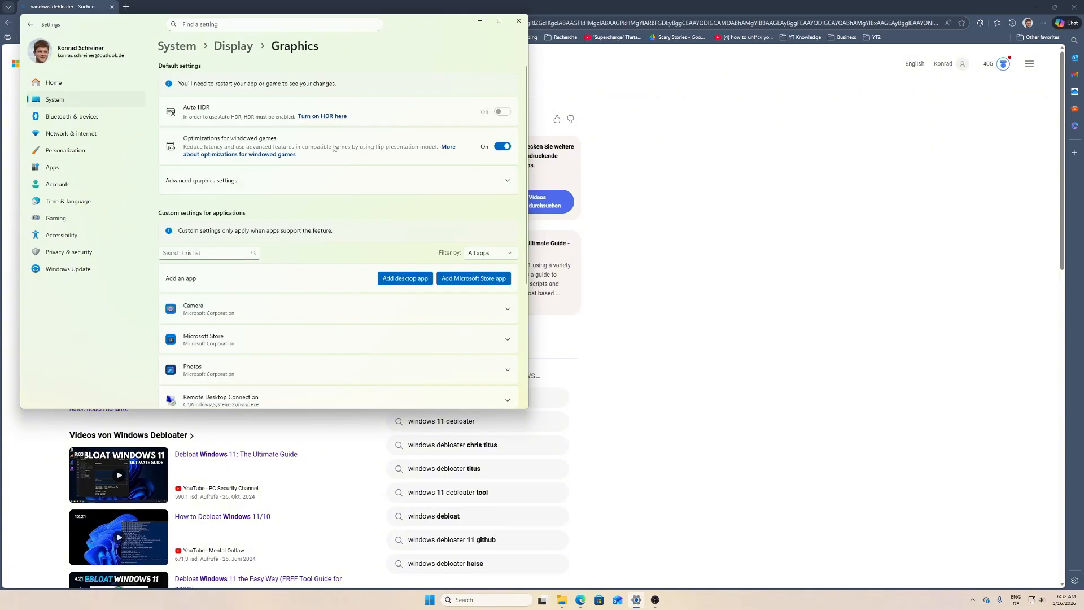
scroll(340, 270, "down", 1)
key("alt+Left")
Open the position of on-screen indicators setting and review the notifications page it belongs to
scroll(298, 296, "down", 3)
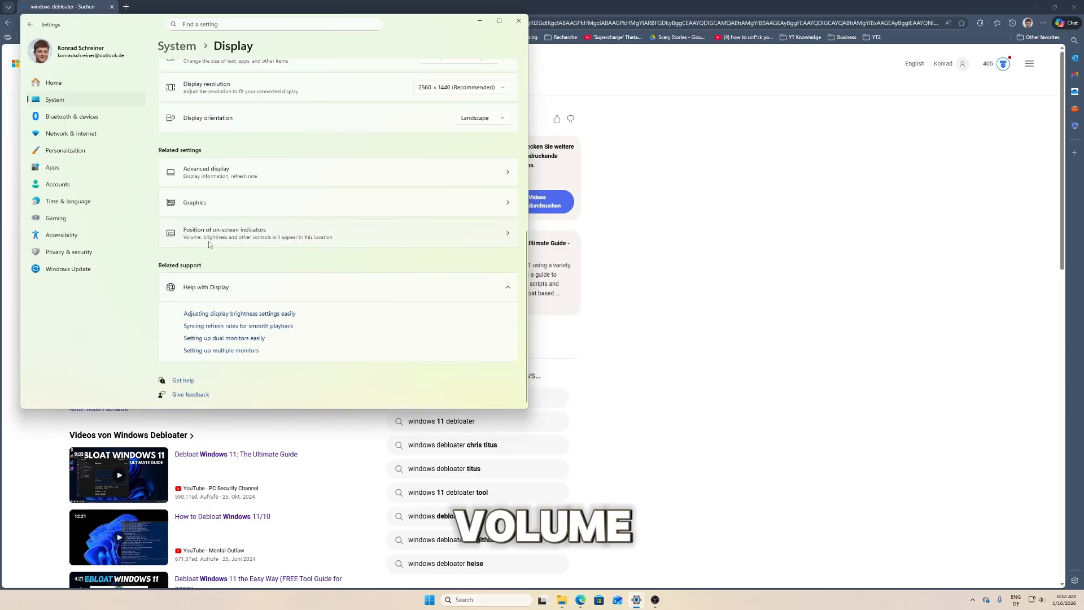
left_click(219, 243)
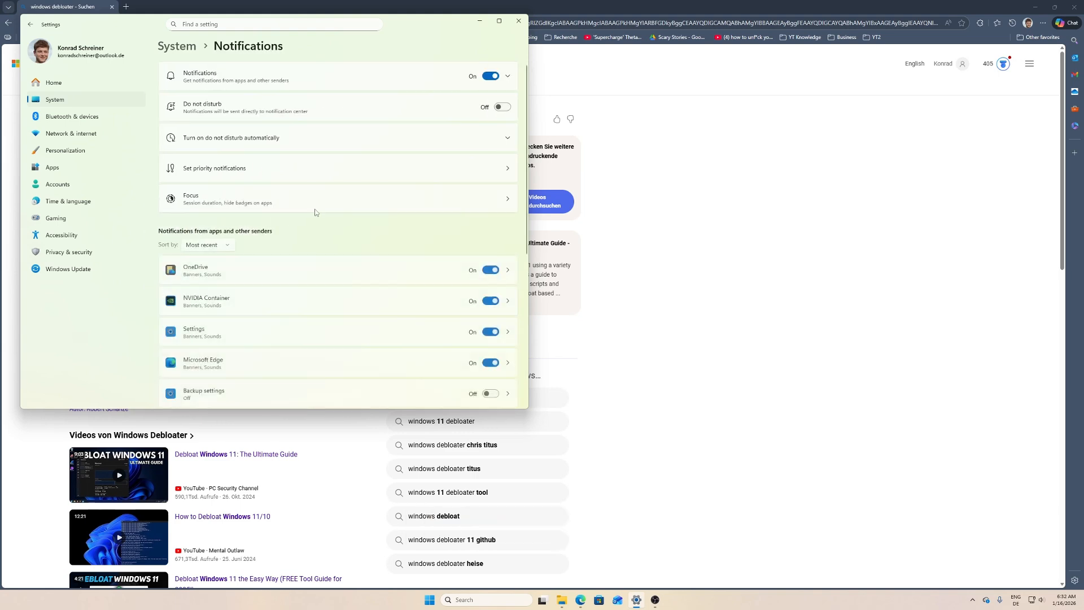
scroll(361, 210, "down", 3)
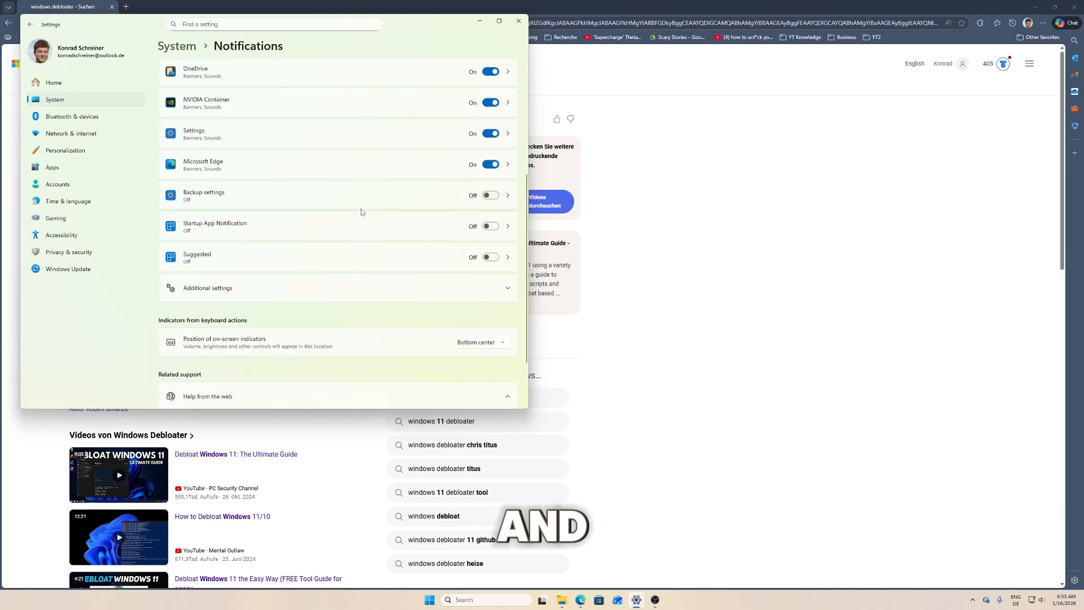
scroll(361, 211, "down", 2)
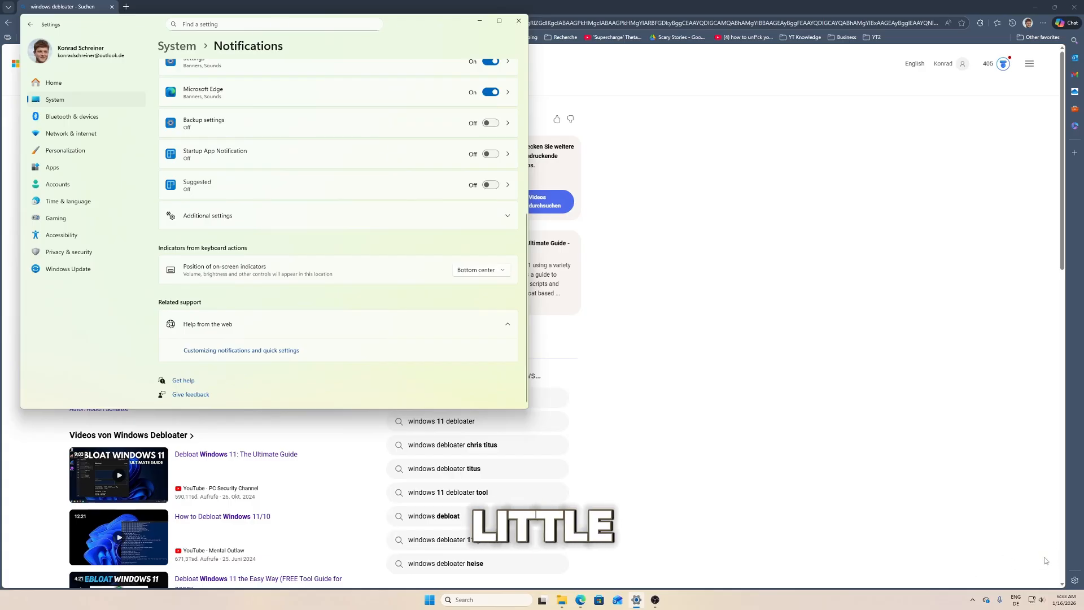
scroll(419, 269, "up", 5)
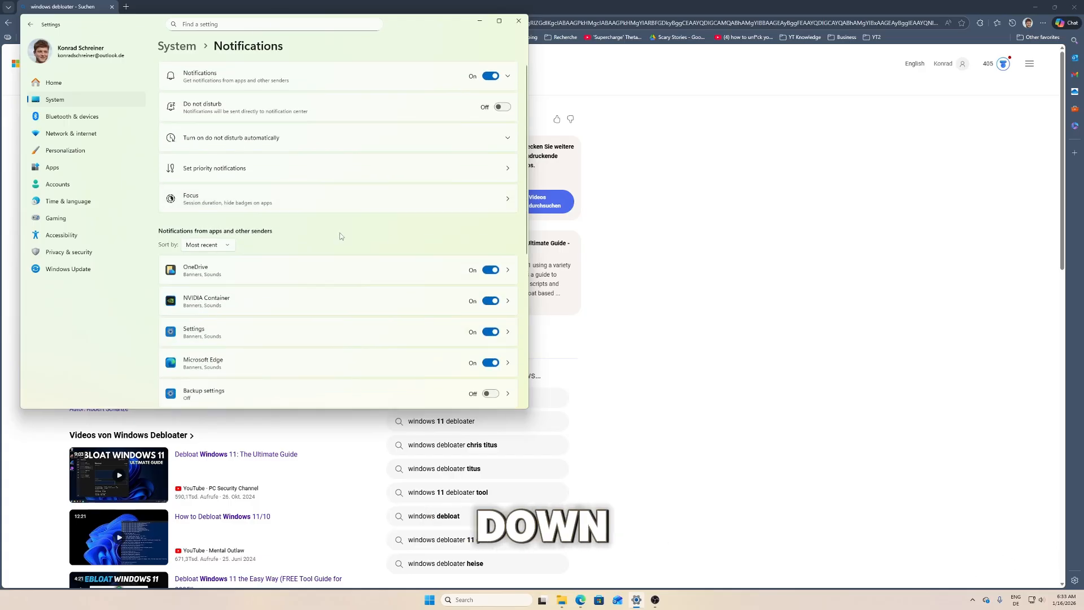
Open the system's sound settings and choose the USB Condenser Microphone as the input device
left_click(57, 100)
left_click(301, 157)
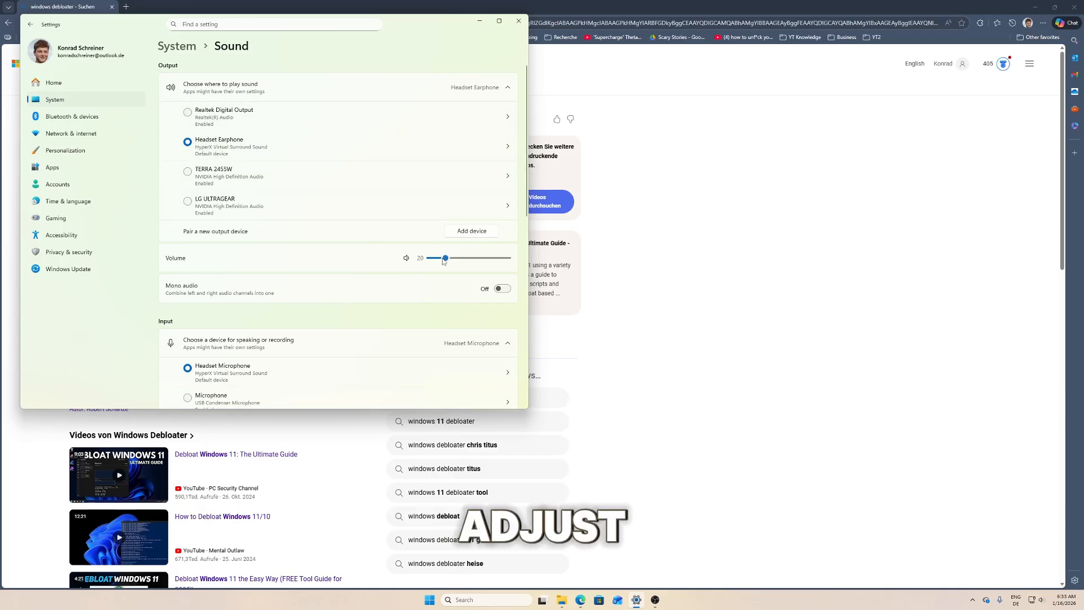
scroll(320, 293, "down", 1)
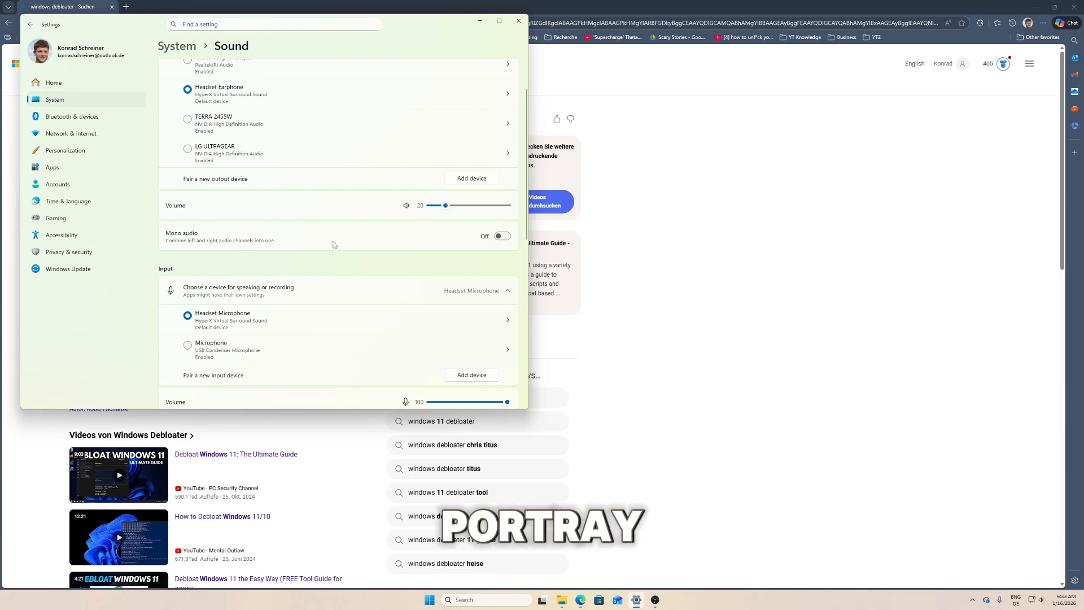
scroll(236, 243, "down", 3)
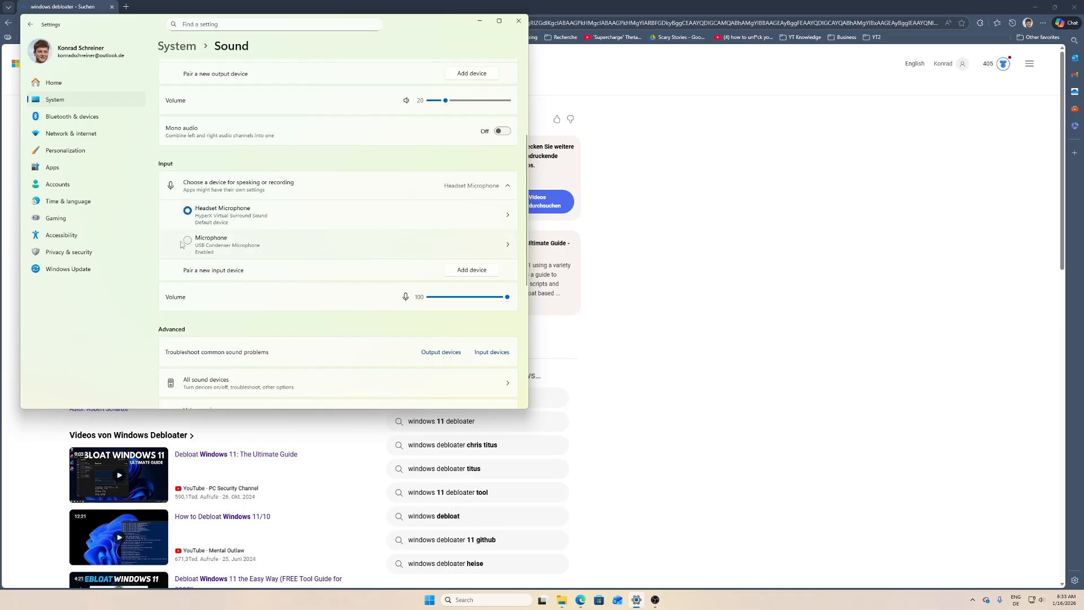
left_click(187, 242)
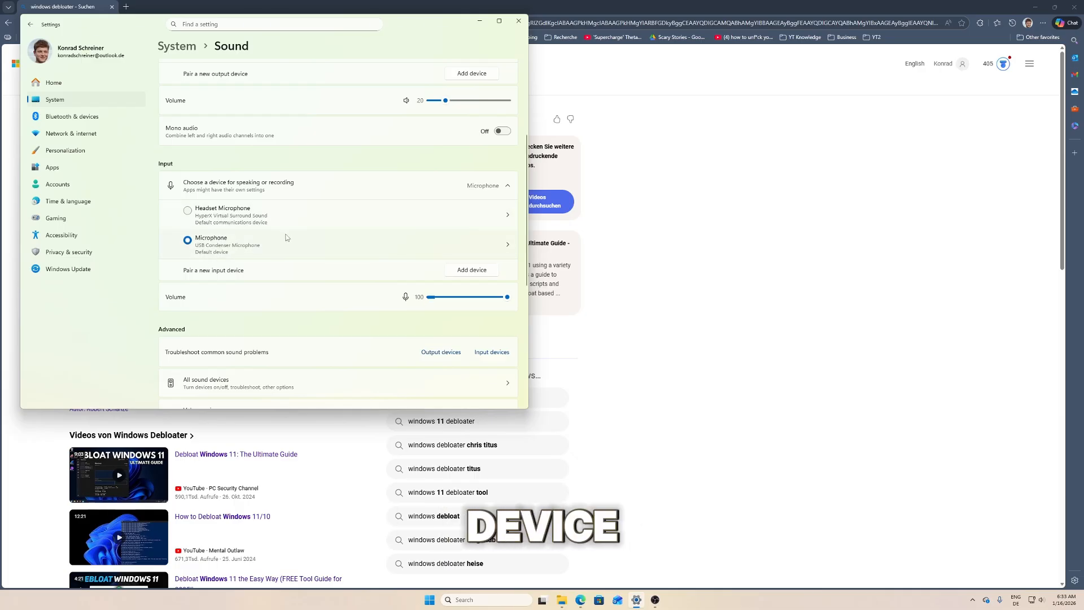
Open the USB Condenser Microphone's properties, return to the sound settings and review the input, advanced and related options
left_click(500, 247)
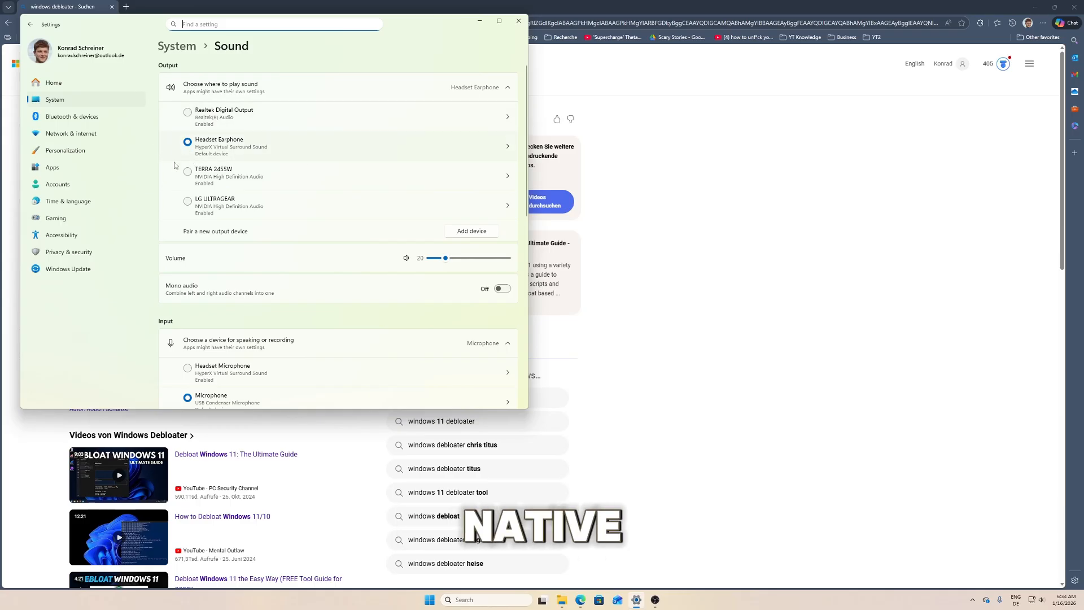
scroll(196, 213, "down", 3)
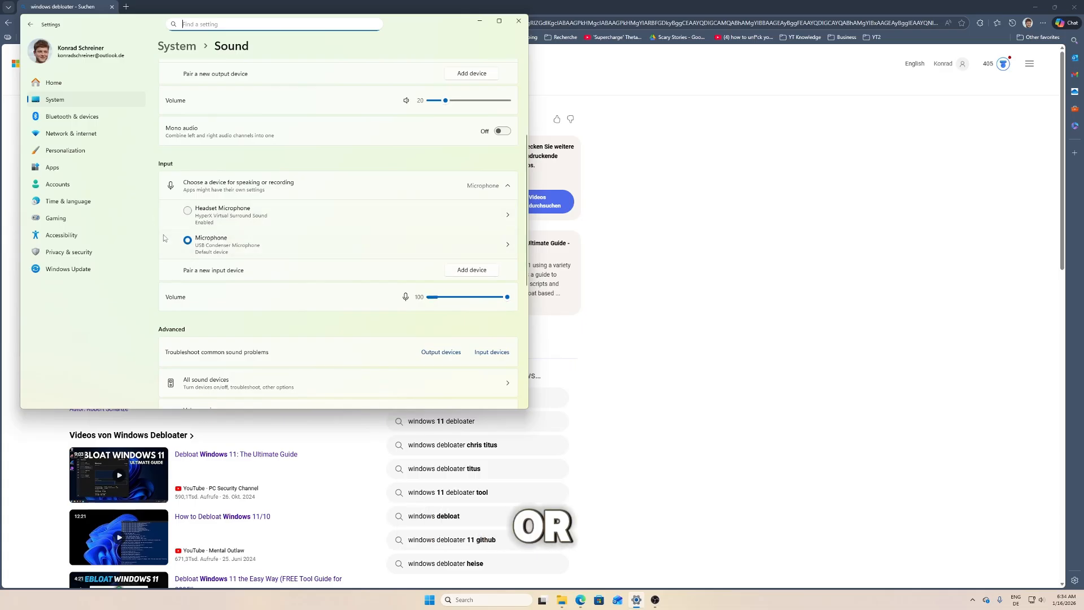
scroll(281, 259, "down", 3)
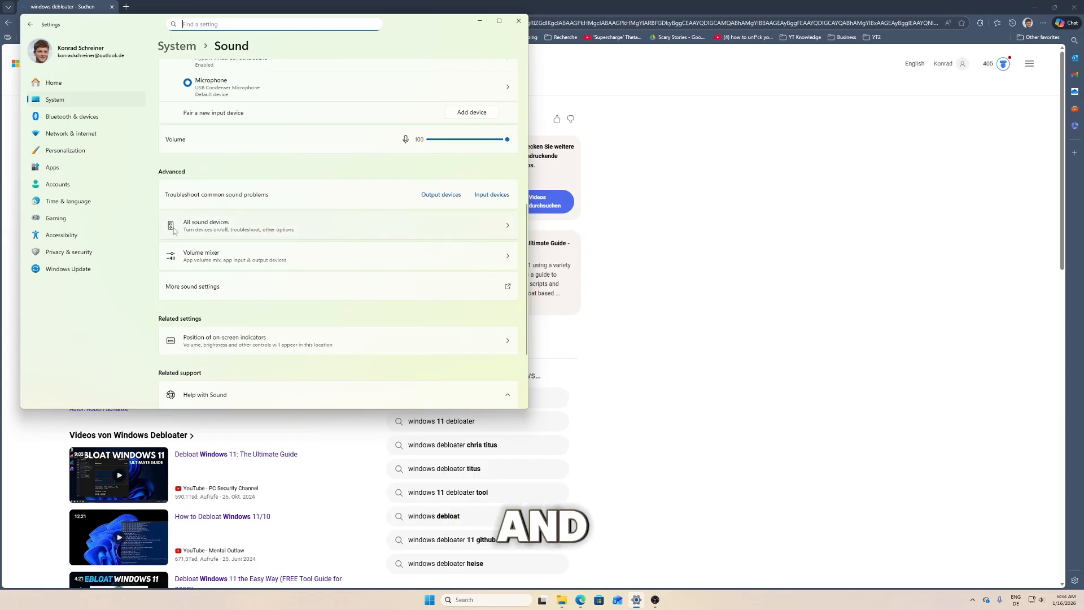
scroll(226, 287, "down", 2)
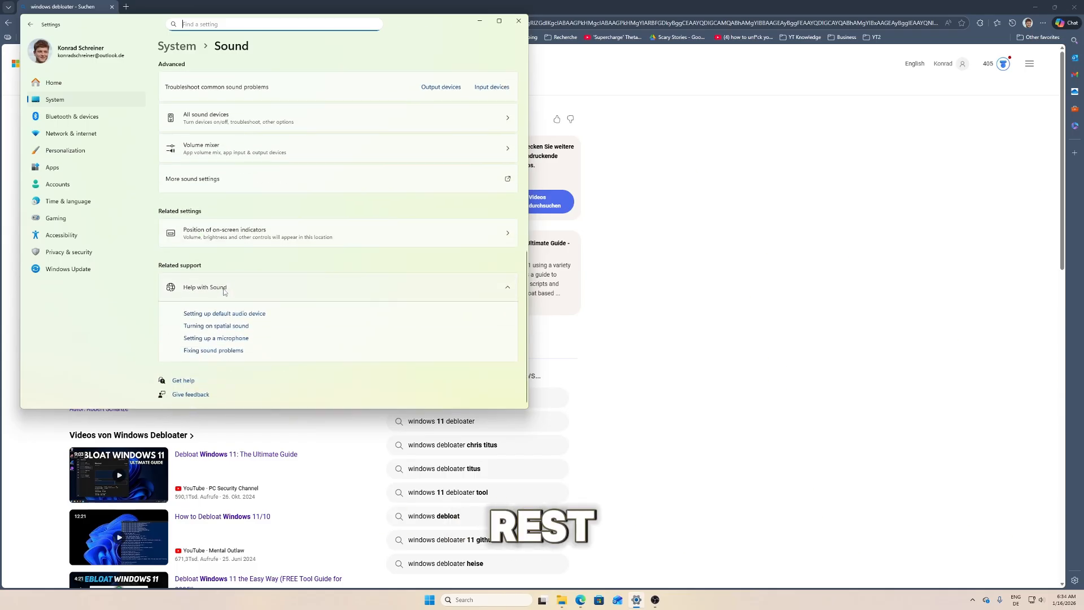
Review the system's notification settings and return to the system overview
left_click(82, 101)
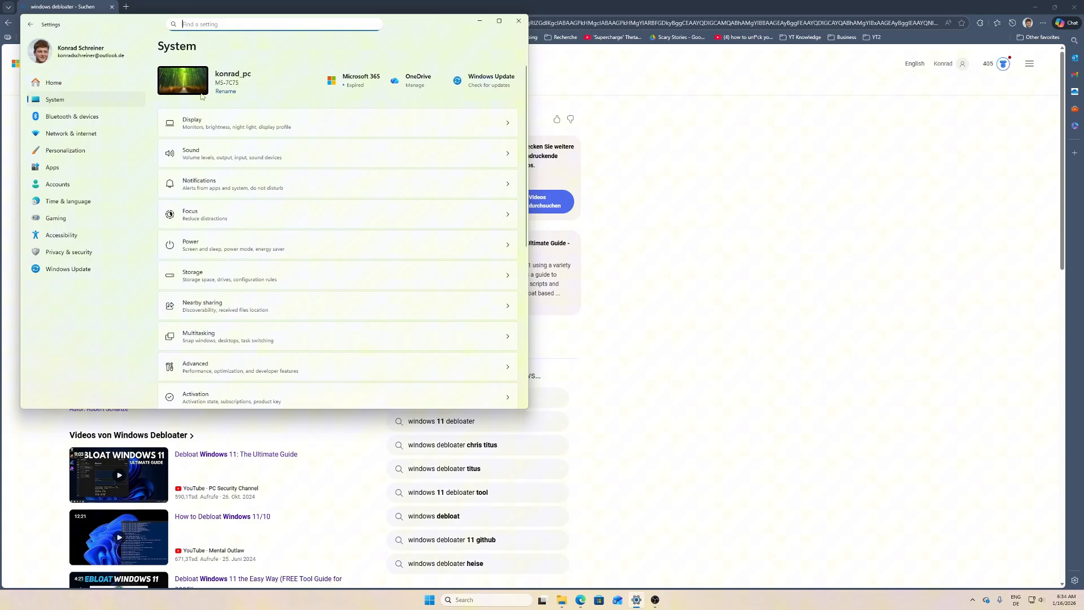
left_click(304, 188)
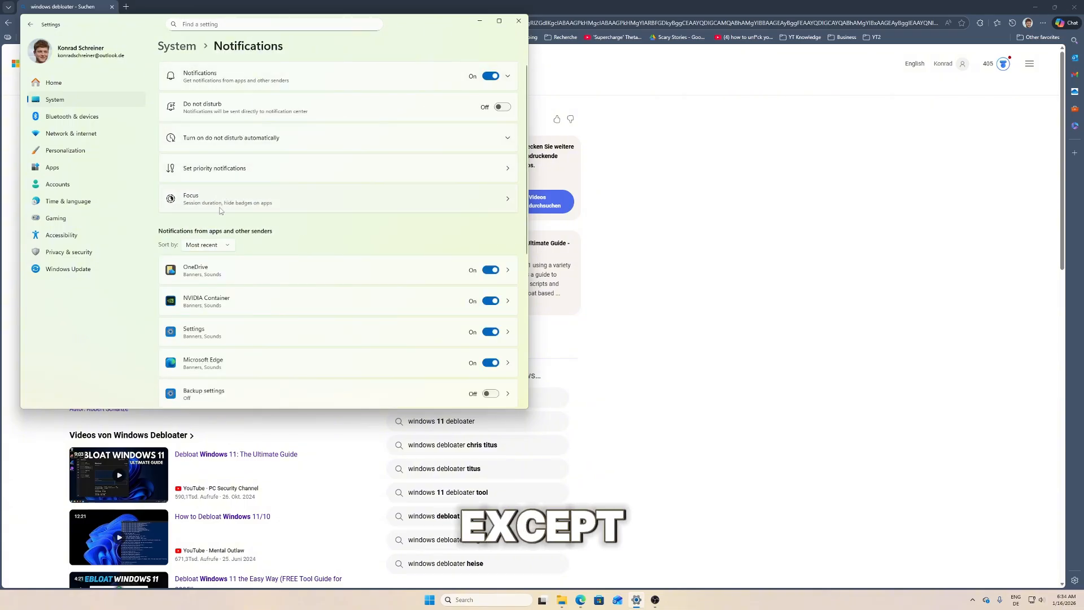
key("alt+Left")
Open the power settings, review the energy recommendations and return to the power page
left_click(339, 240)
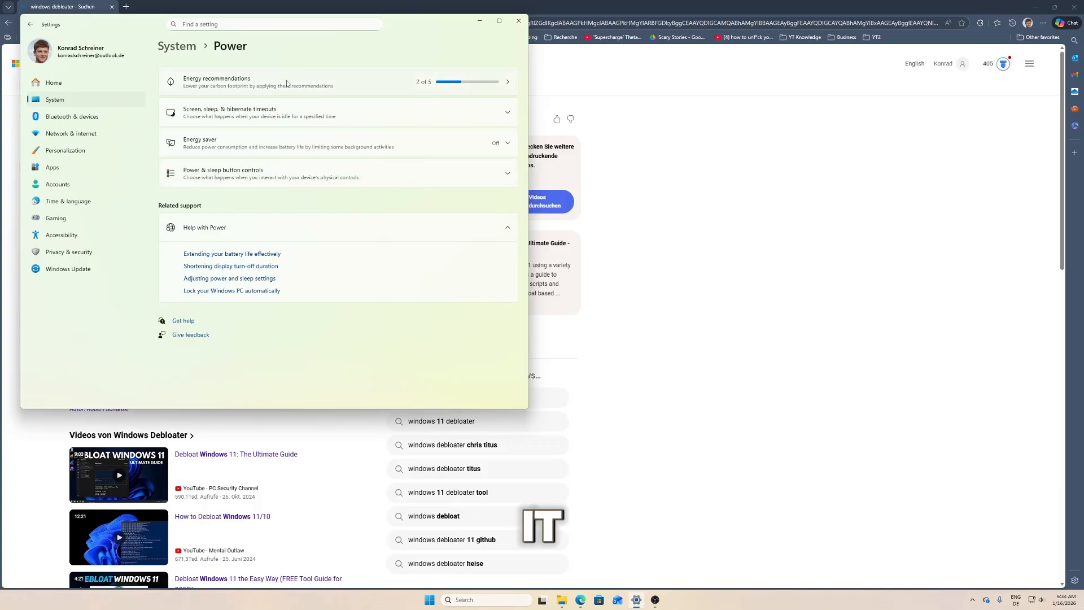
left_click(500, 85)
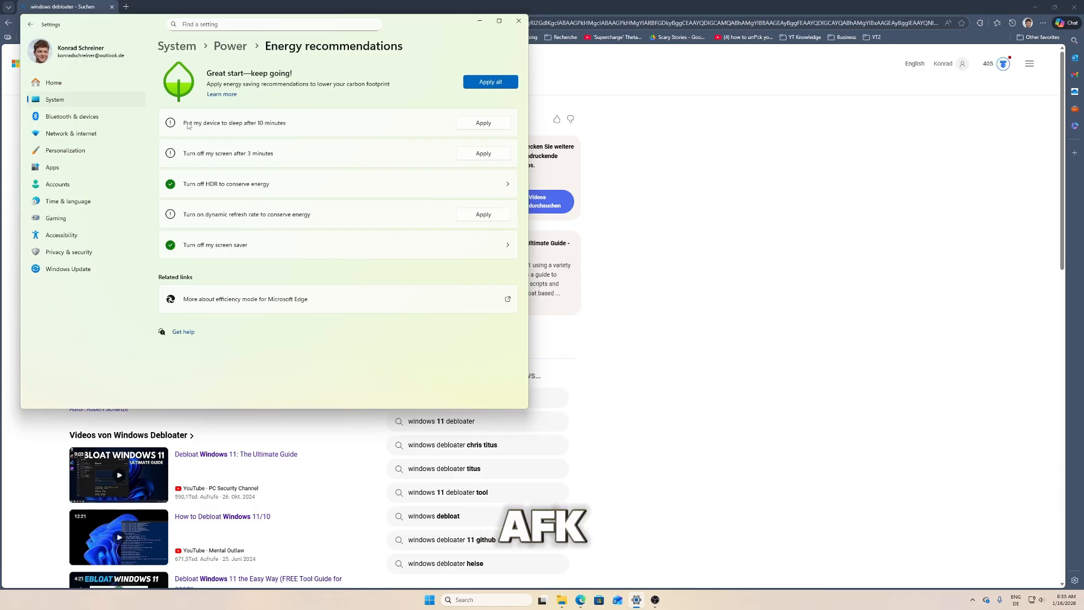
key("alt+Left")
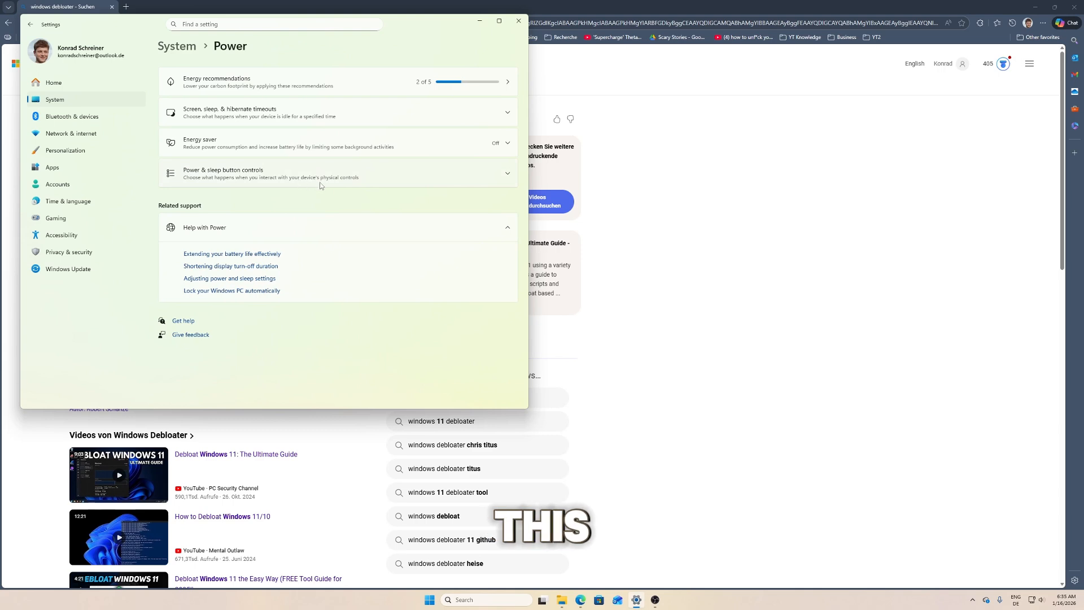
Expand the screen, sleep and hibernate timeouts, check the screen-off choices and set the plugged-in device to sleep after 30 minutes
left_click(508, 113)
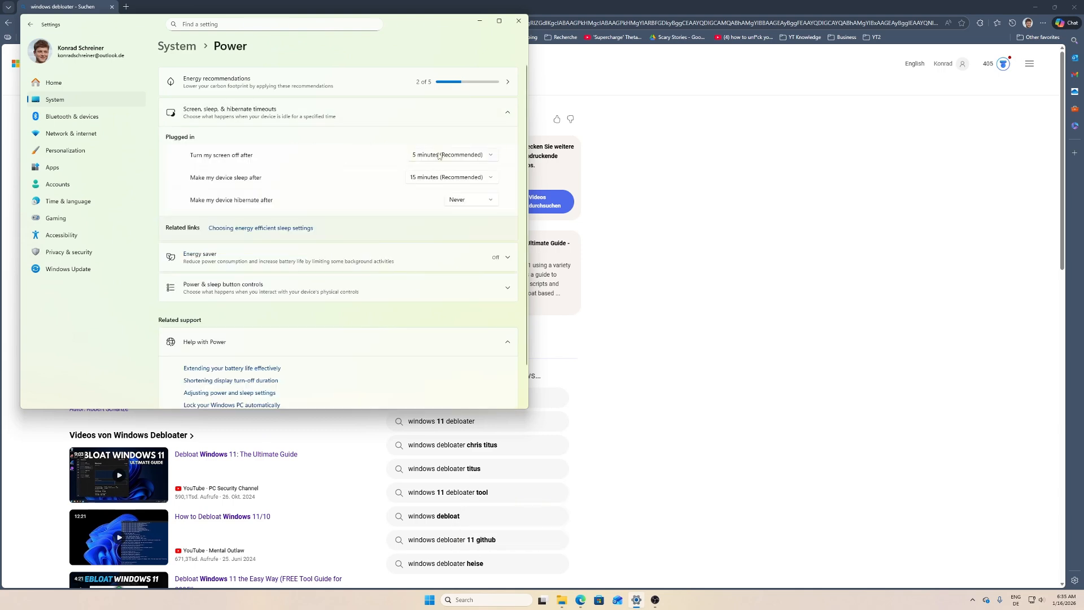
left_click(450, 155)
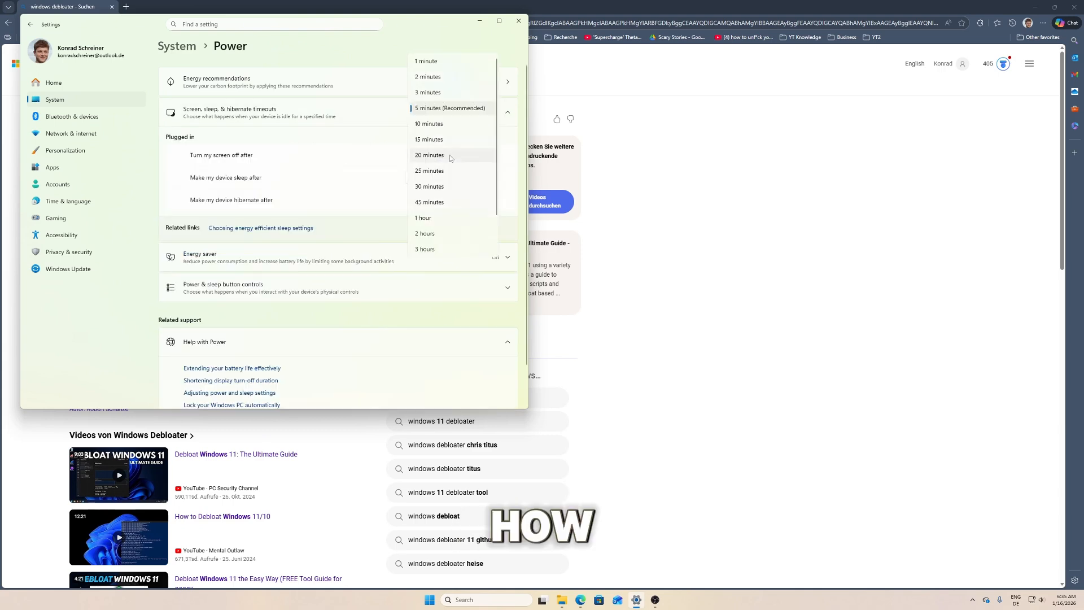
left_click(338, 160)
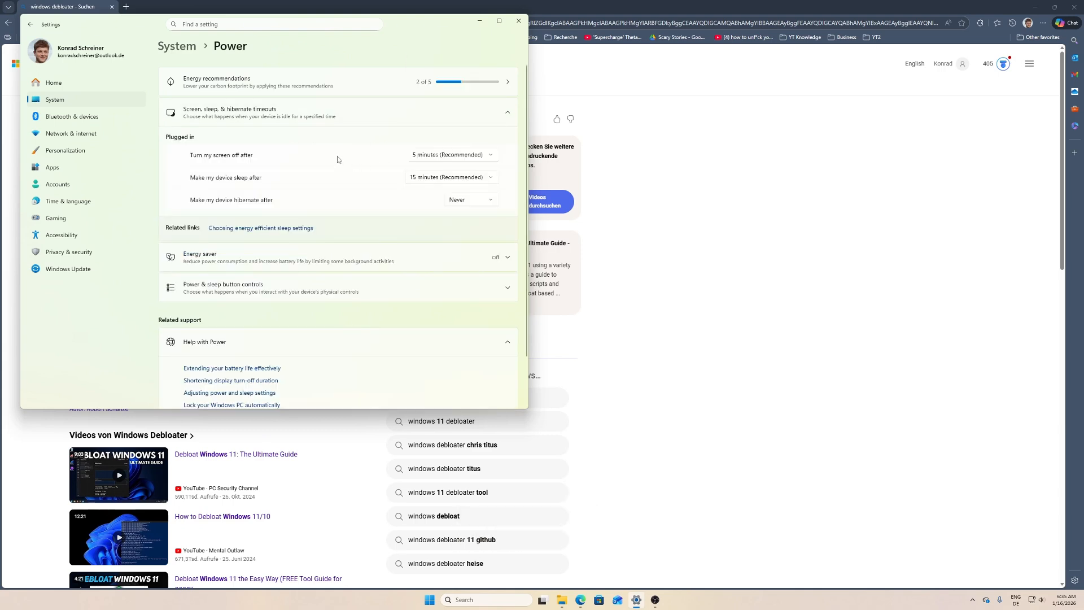
left_click(446, 178)
left_click(438, 210)
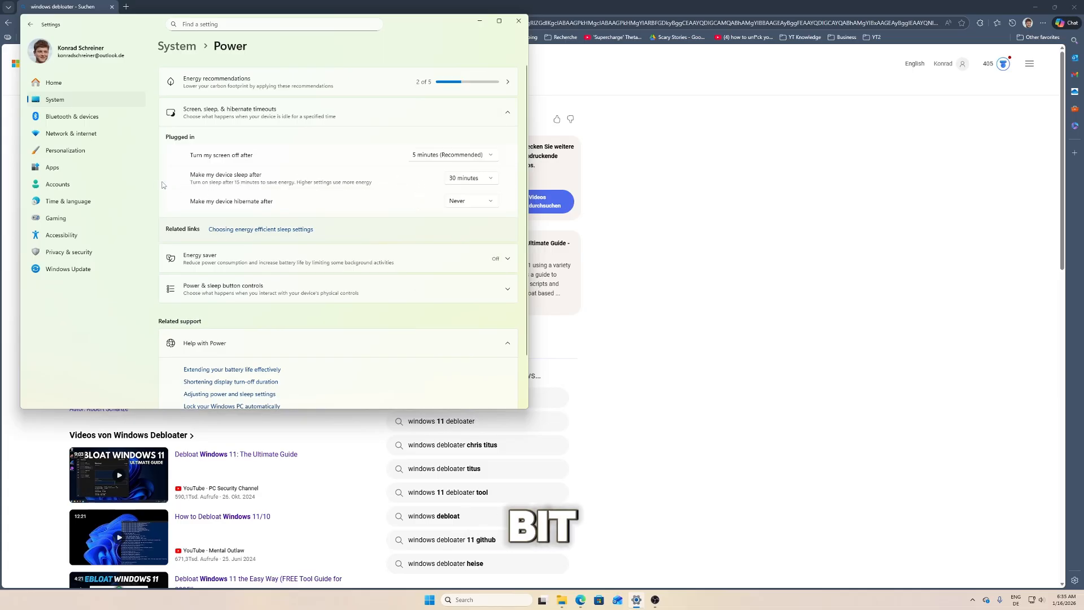
left_click(441, 177)
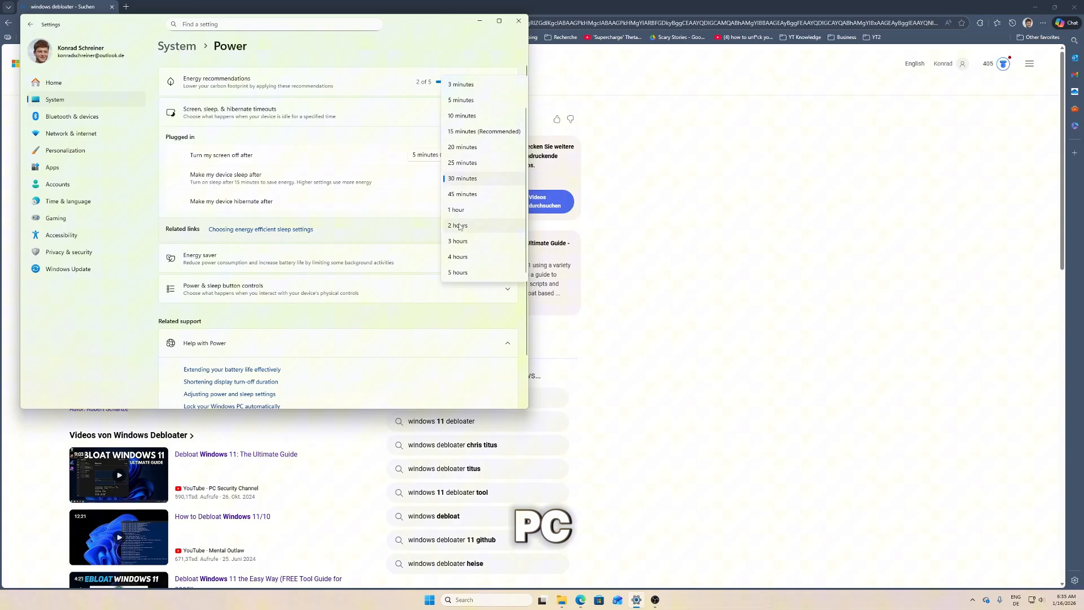
left_click(393, 186)
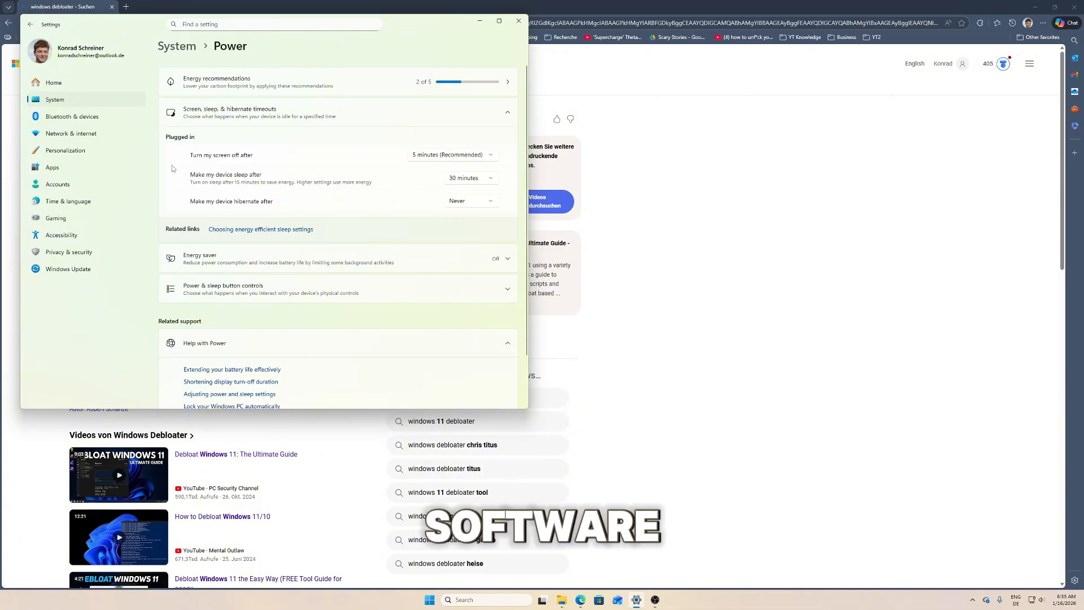
Review the power and sleep button controls, including the choices for the power button, and return to the system overview
scroll(312, 218, "down", 2)
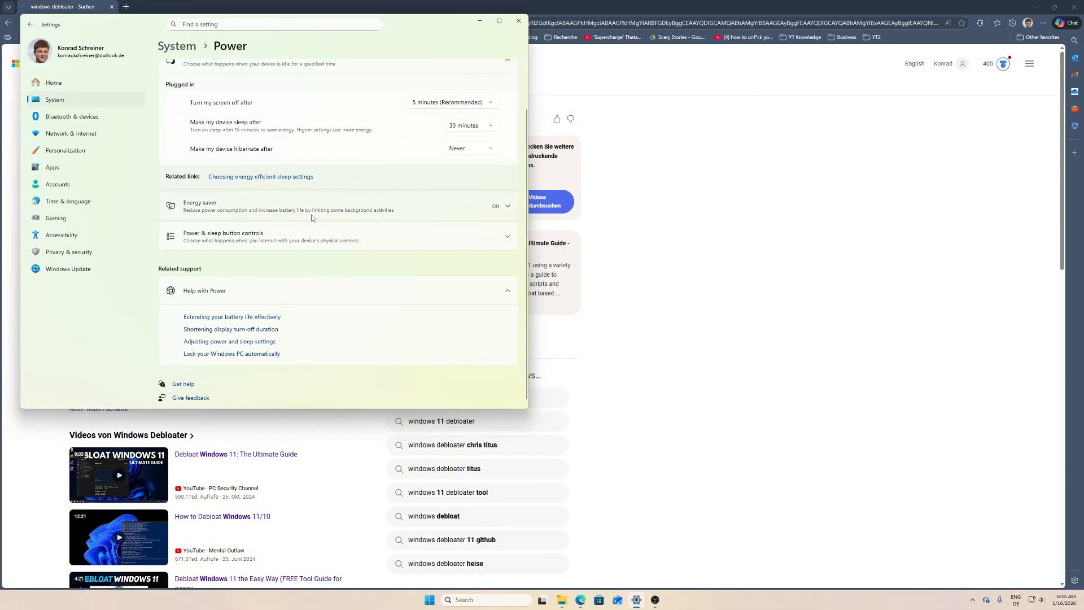
left_click(314, 240)
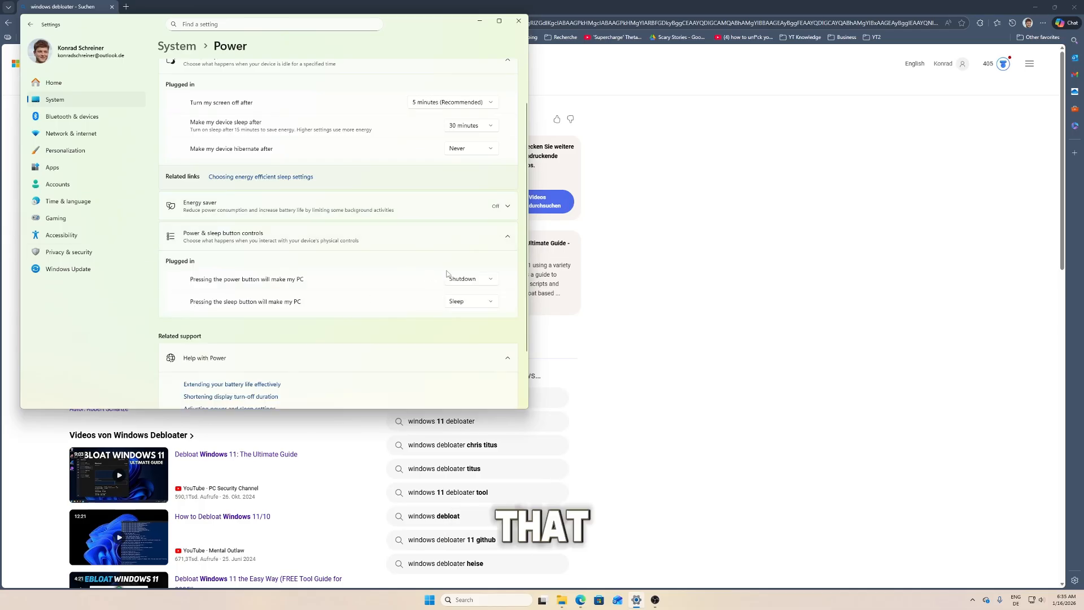
left_click(466, 279)
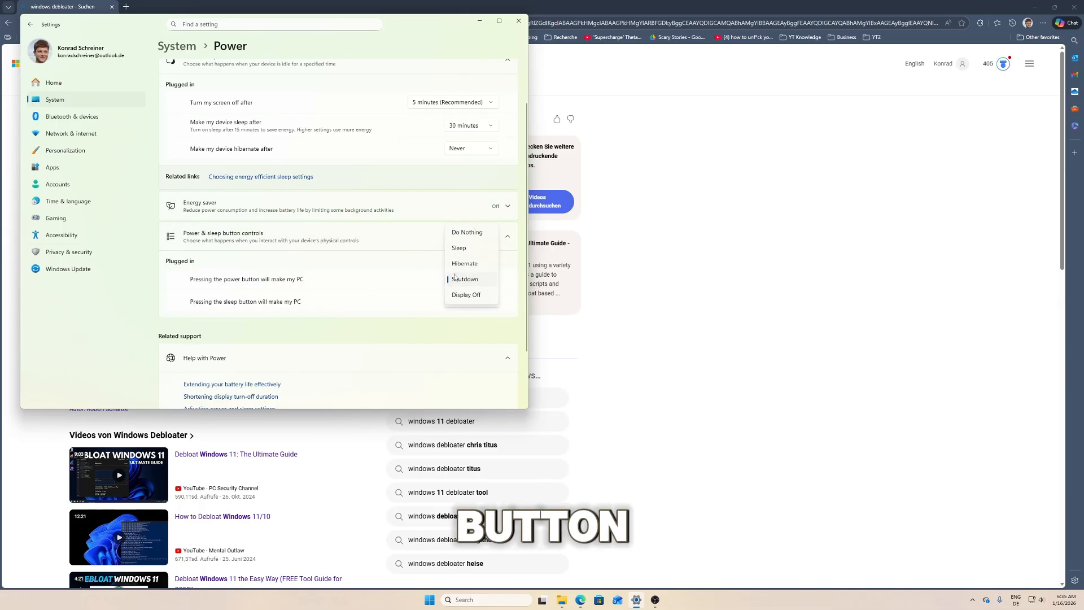
left_click(398, 282)
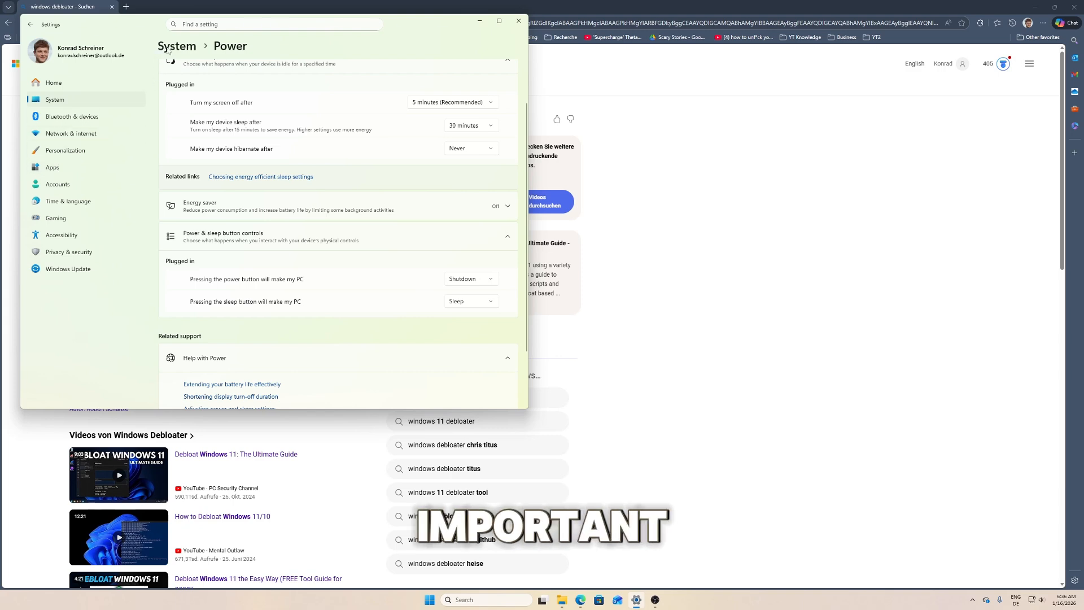
left_click(80, 100)
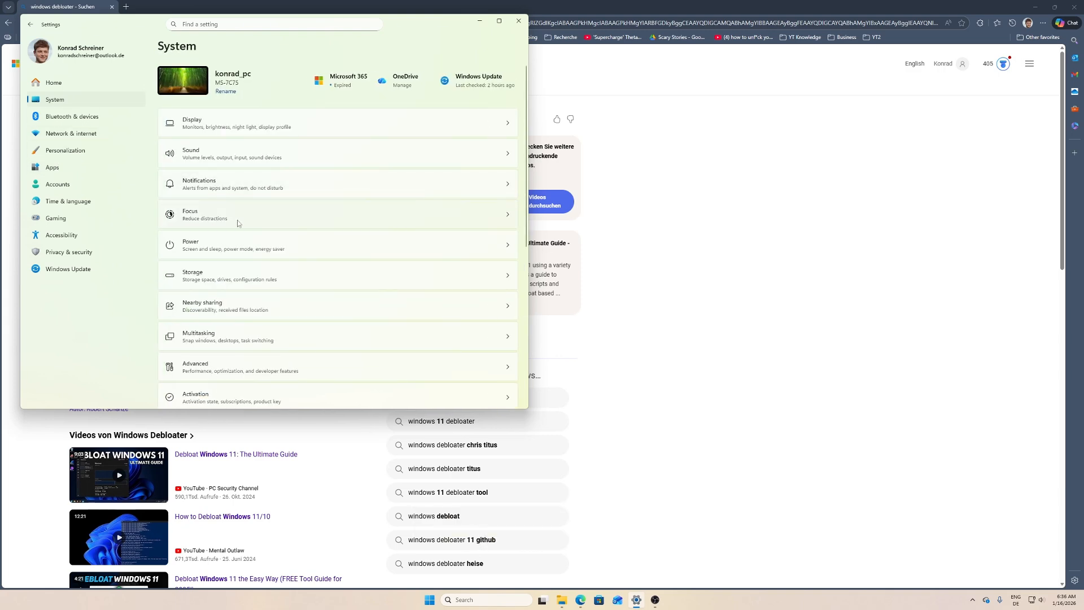
Open the storage settings and review the cleanup recommendations and Storage Sense options
scroll(238, 223, "down", 2)
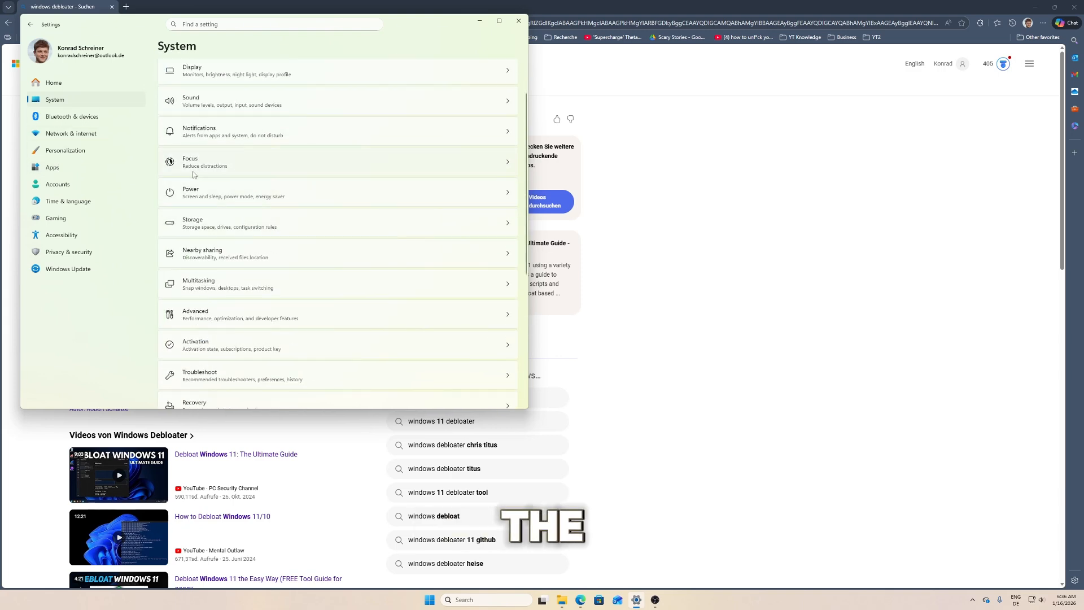
left_click(212, 221)
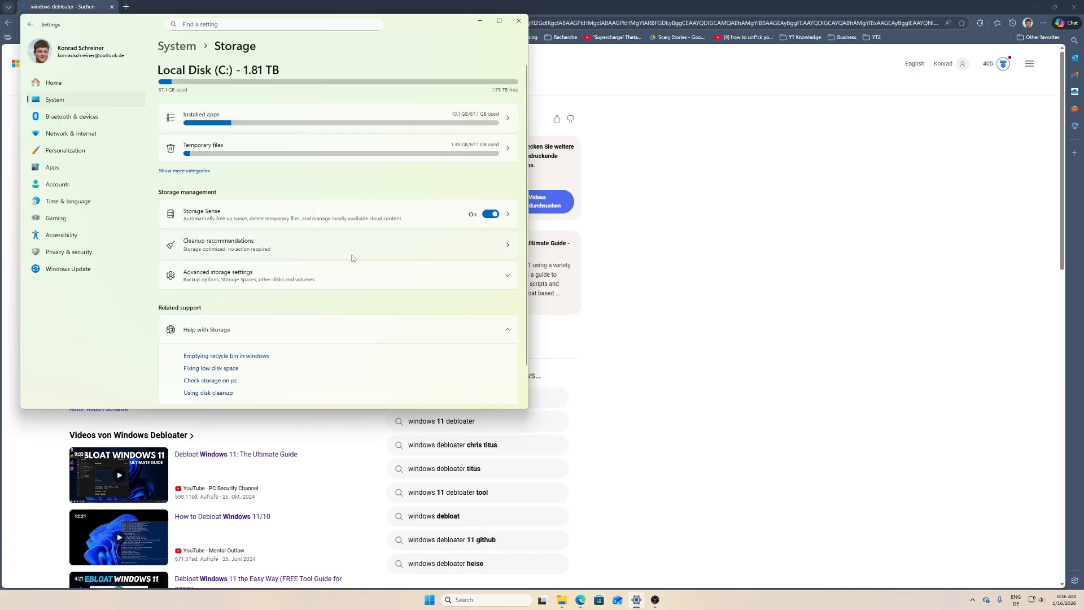
left_click(352, 255)
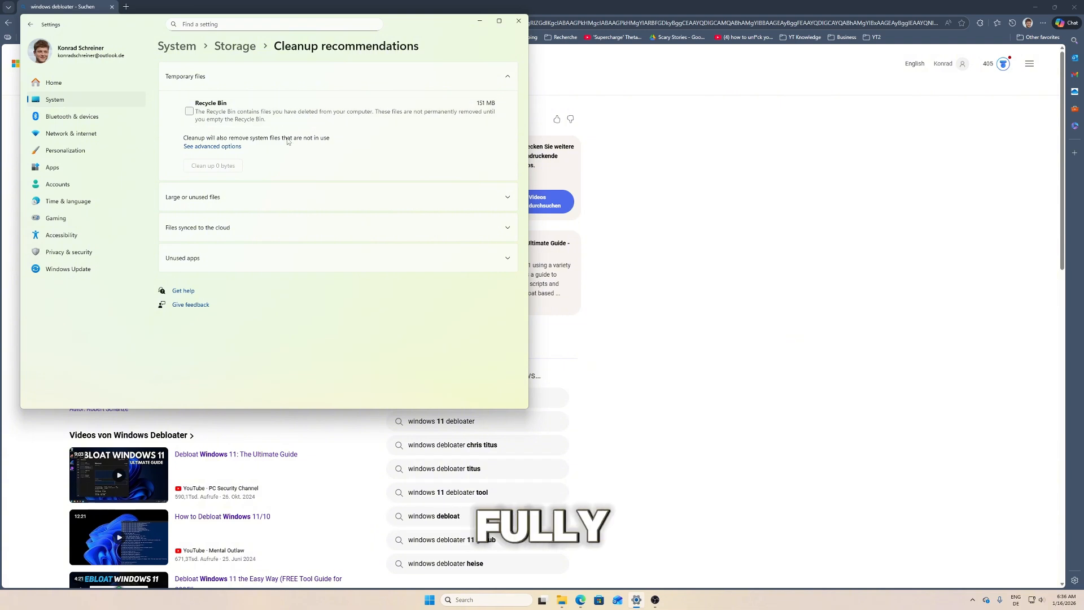
key("alt+Left")
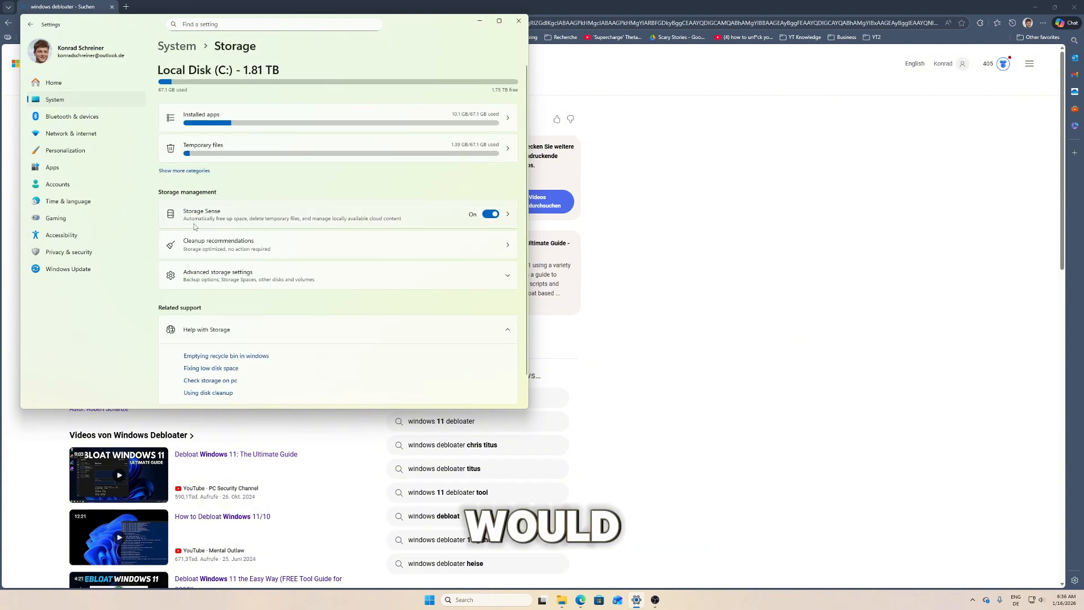
left_click(389, 215)
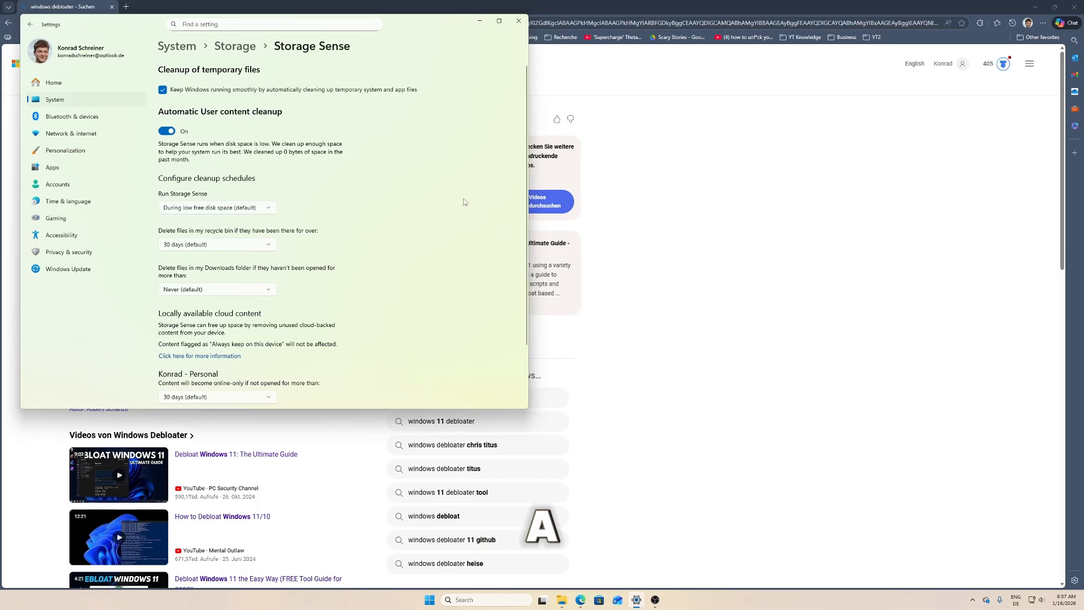
key("alt+Left")
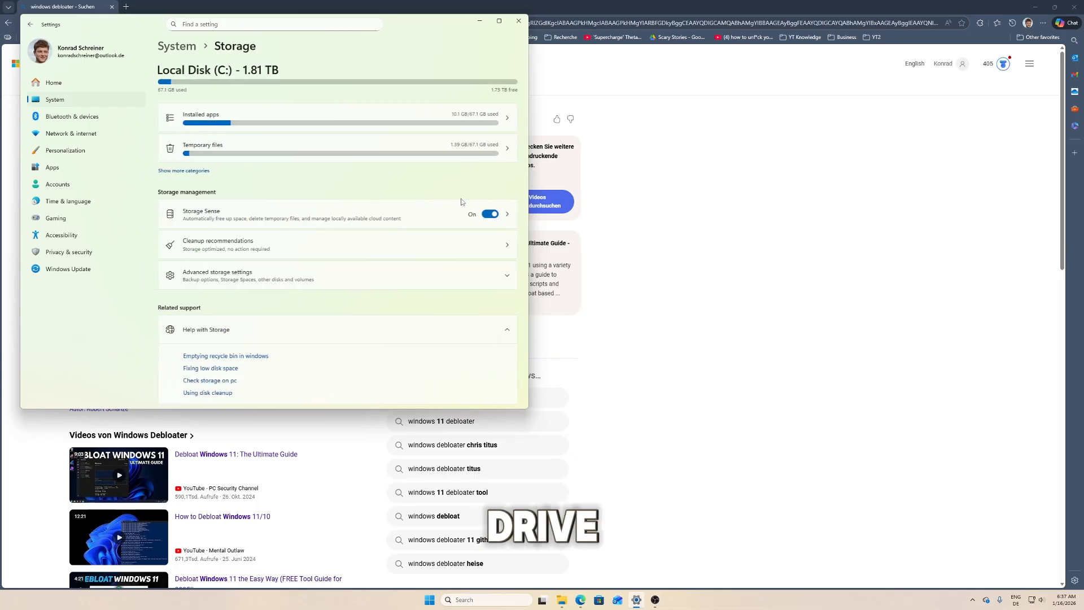
Review the advanced storage settings, collapse them and return to the system overview
left_click(362, 275)
scroll(360, 248, "down", 3)
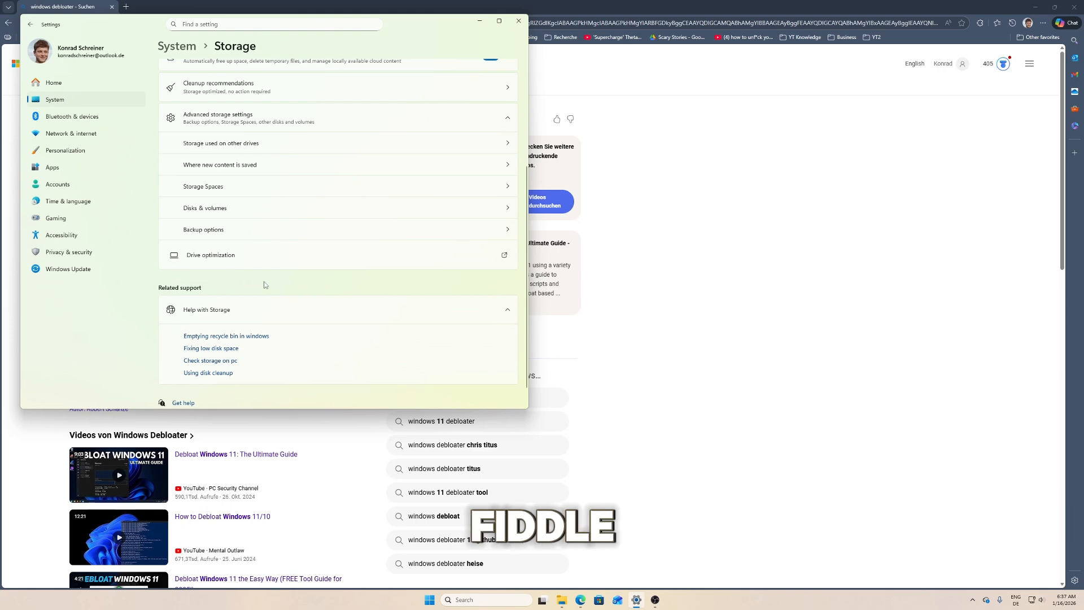
scroll(264, 285, "up", 3)
left_click(270, 276)
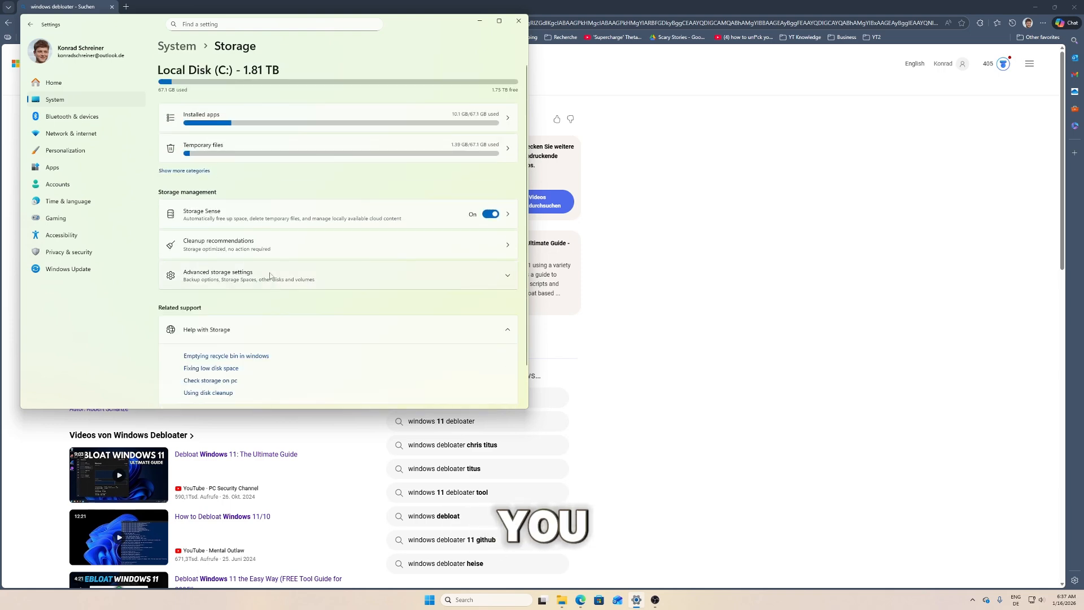
left_click(178, 46)
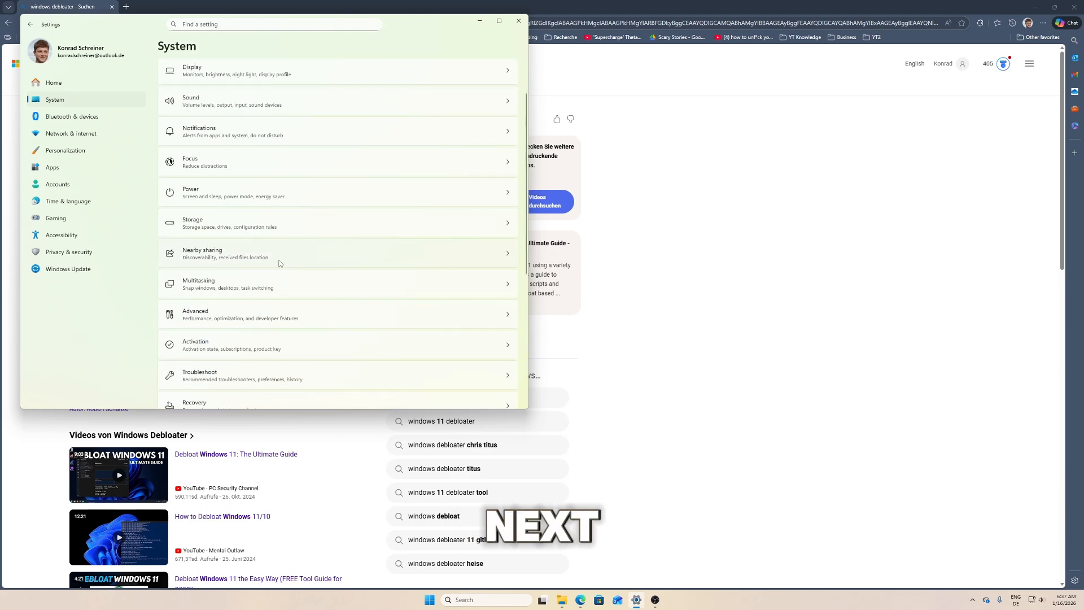
Review the nearby sharing settings and open the multitasking settings
left_click(283, 254)
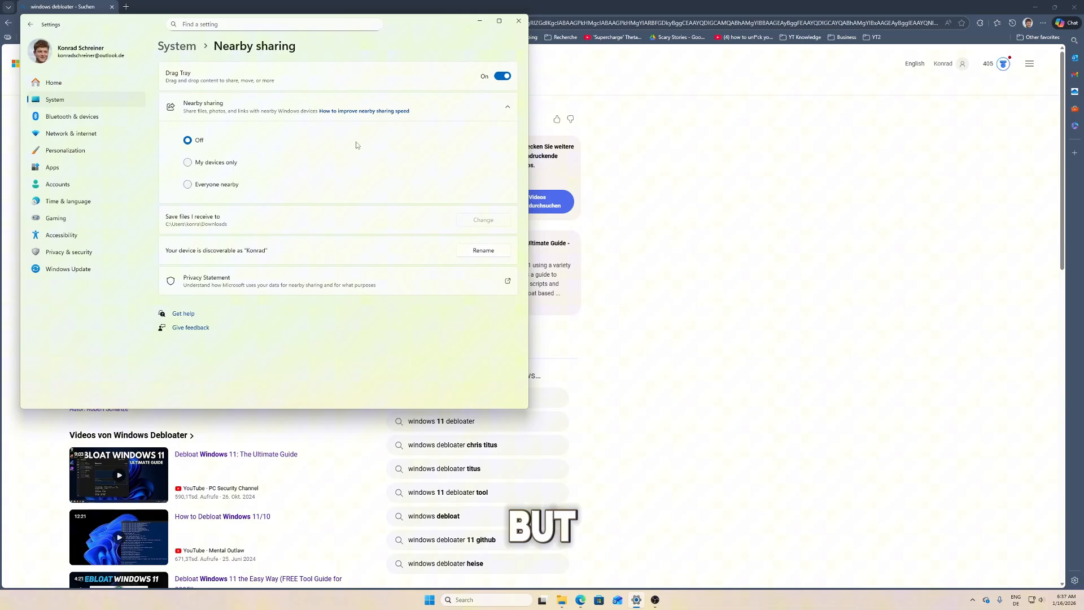
key("alt+Left")
scroll(365, 198, "down", 3)
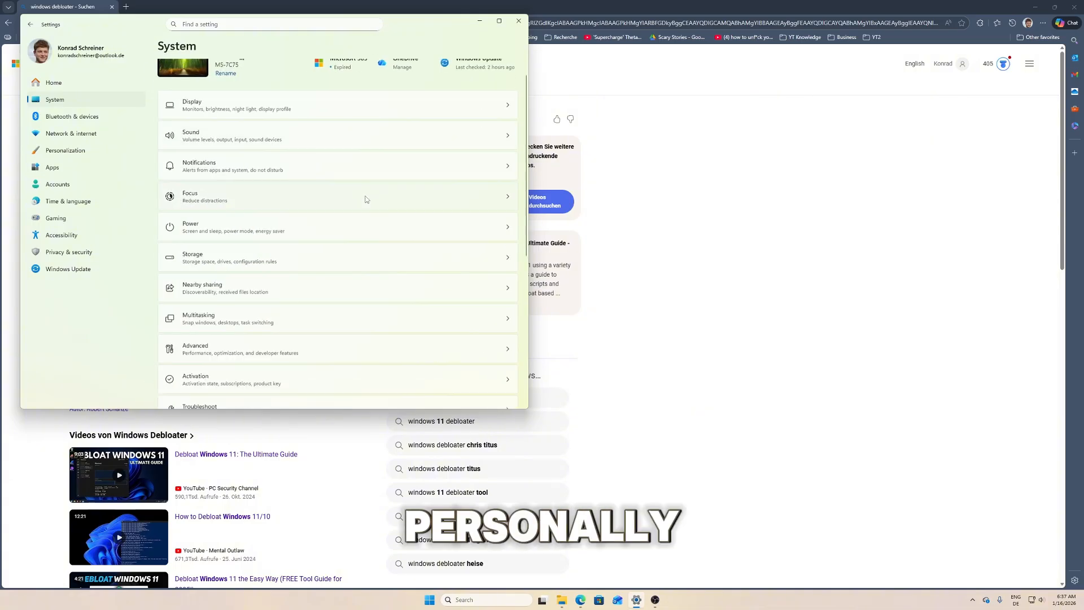
left_click(306, 182)
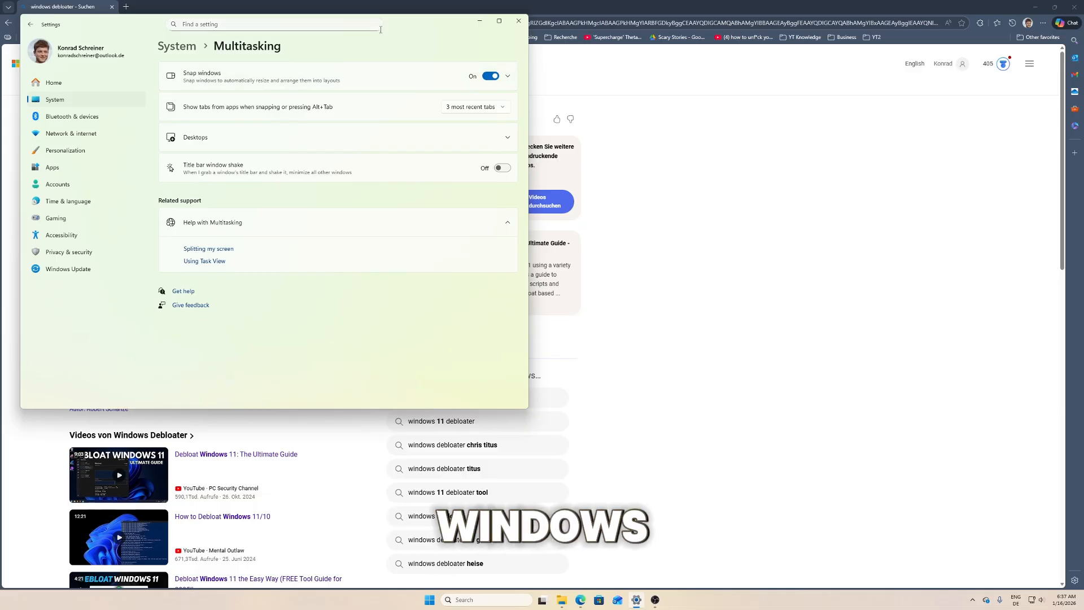
Try out snapping the Settings window to the left half of the screen and restoring it, and maximize the window
left_click_drag(398, 24, 411, 78)
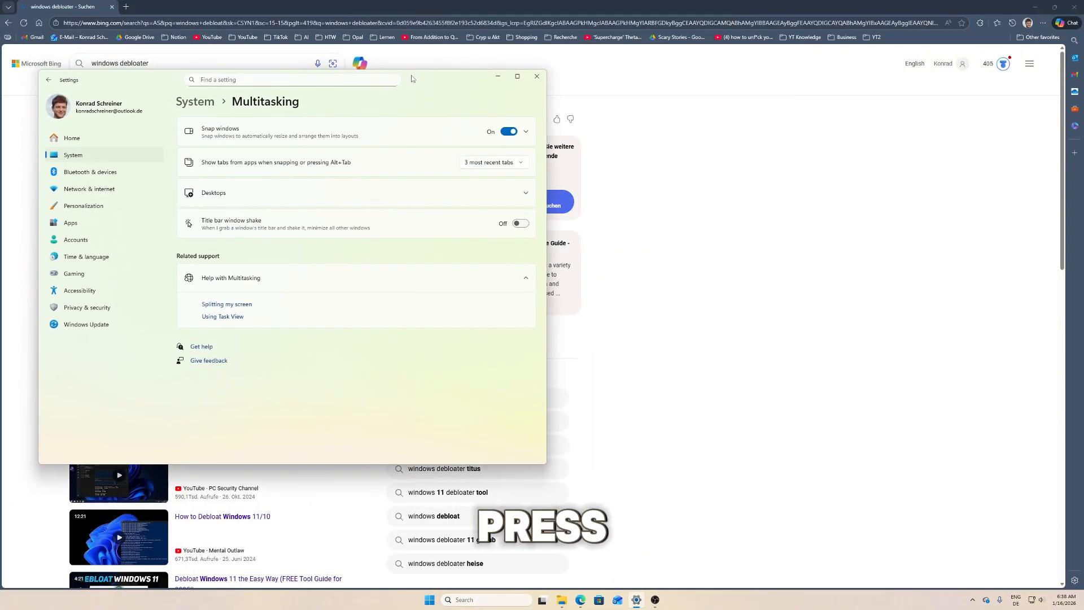
key("super+Right")
key("super+Left")
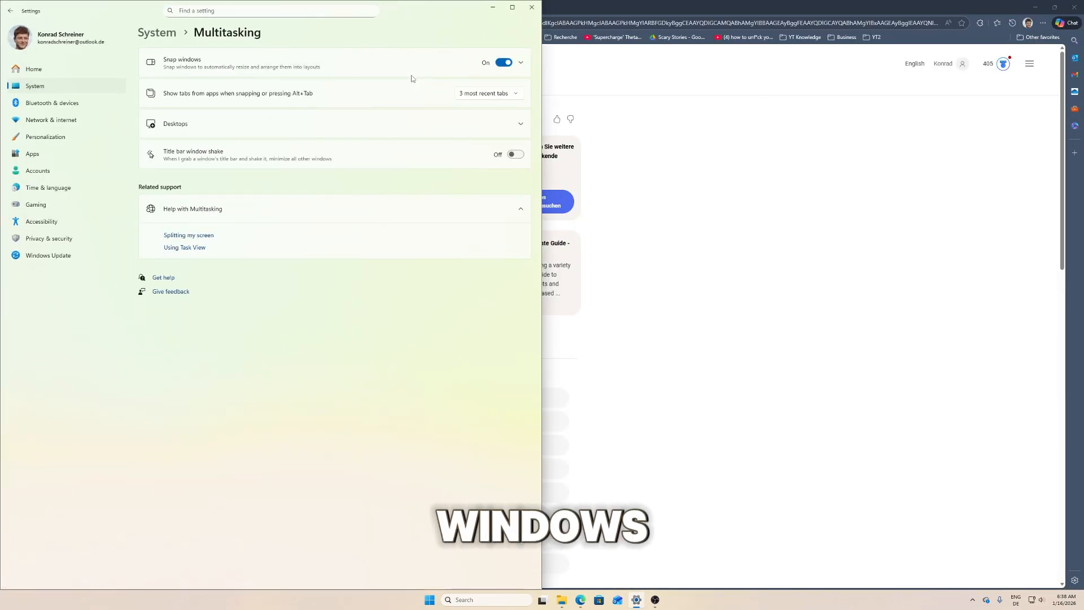
key("super+Down")
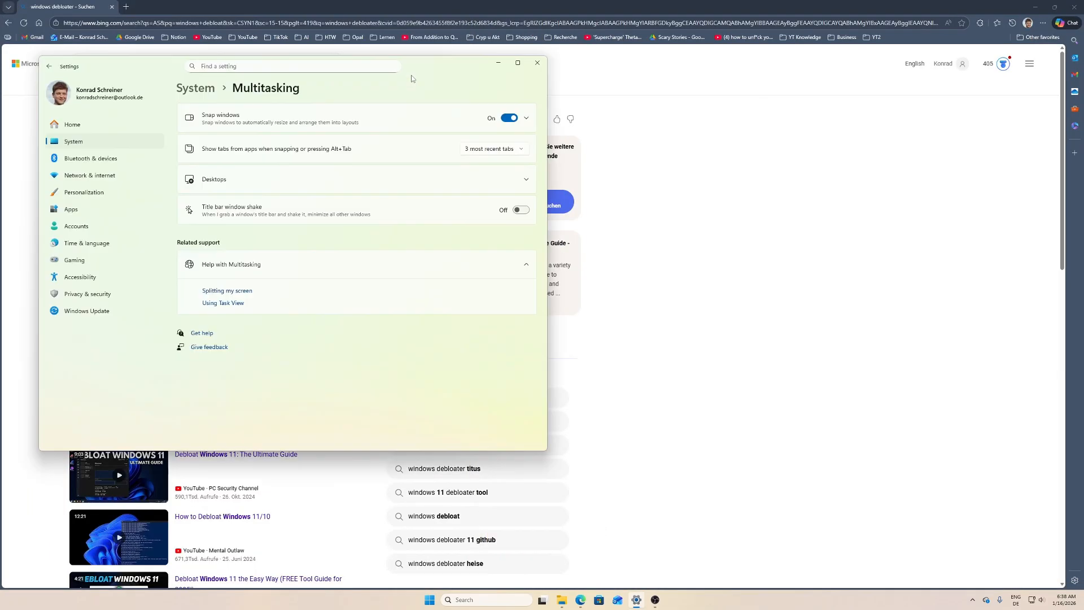
key("super+Left")
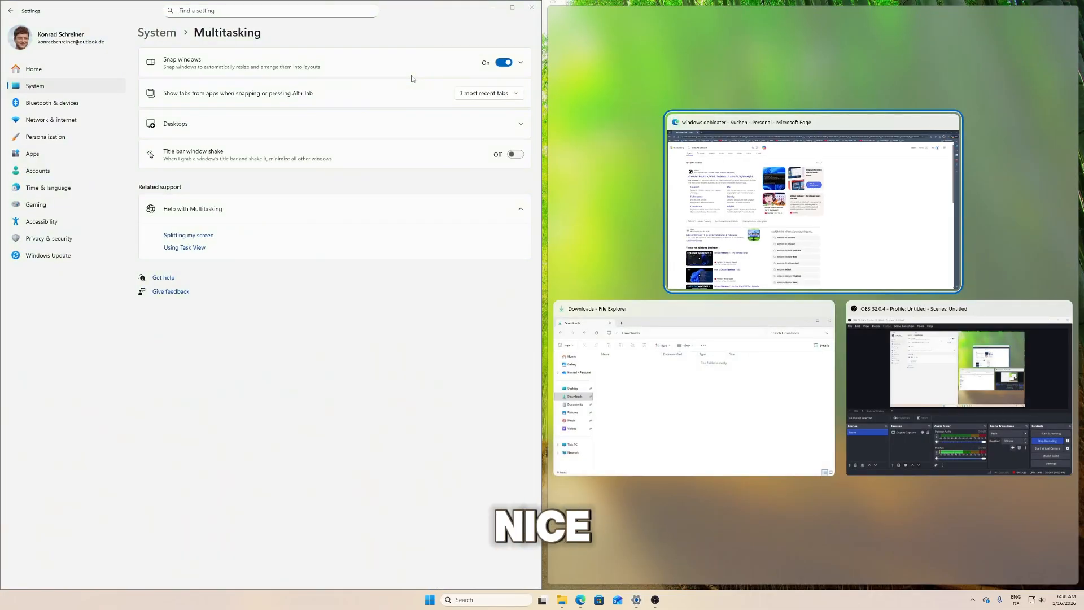
key("Return")
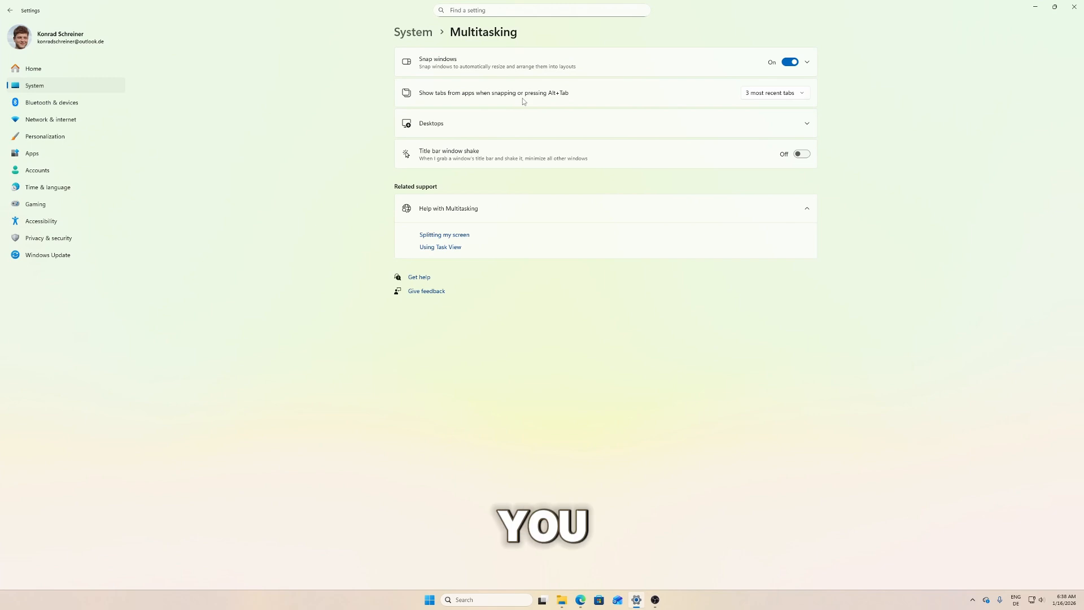
Cycle through the open windows in the task switcher and return to the multitasking settings
key("alt+Tab")
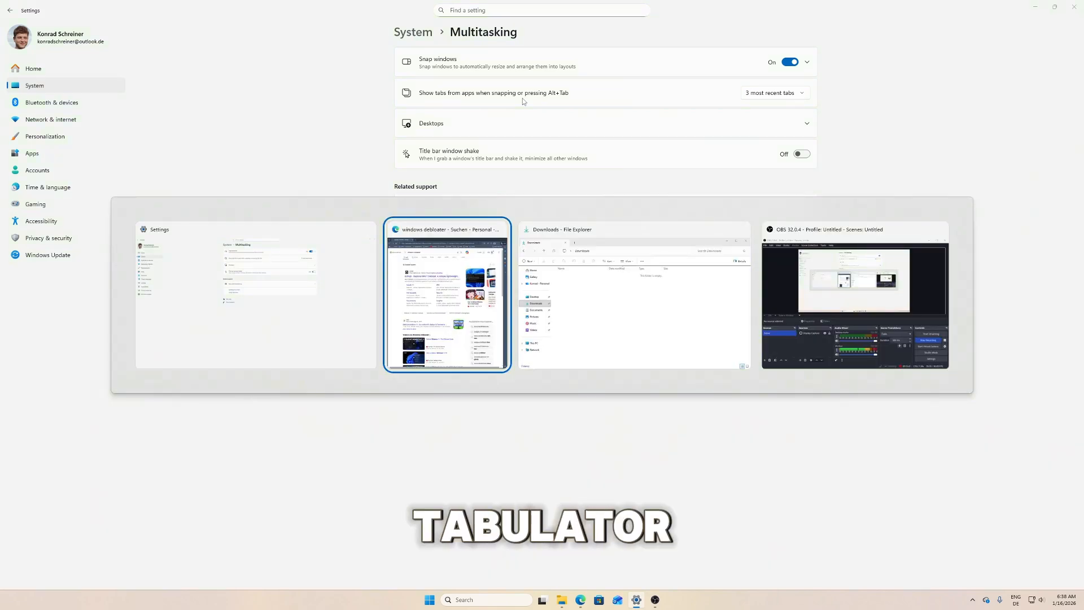
key("Tab")
key("Tab")
key("Tab")
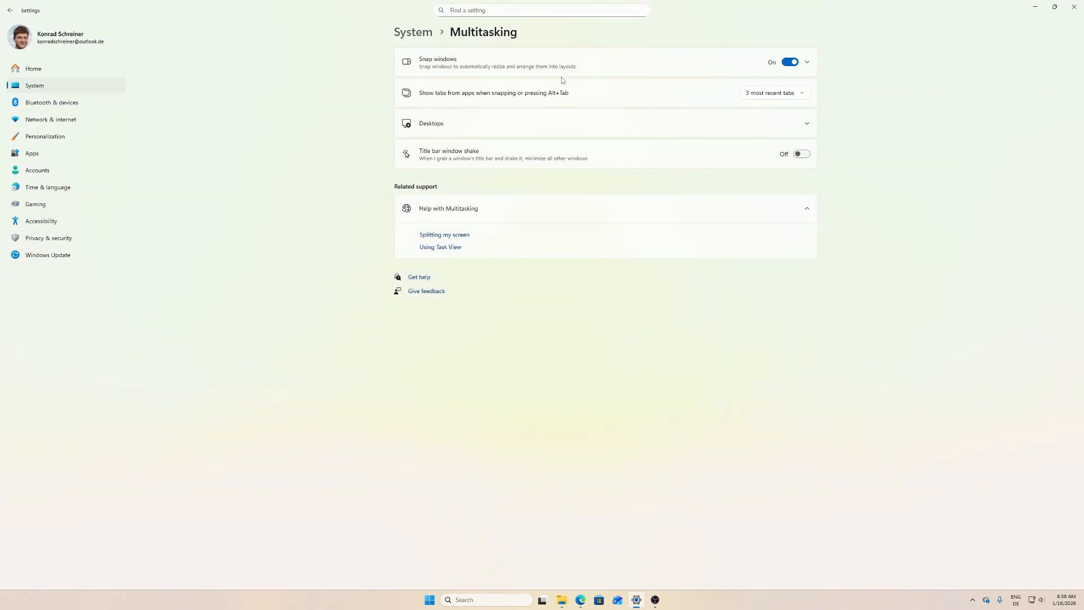
Set the app tabs shown when snapping or switching windows to the 20 most recent tabs
key("alt+Tab")
key("Tab")
key("Tab")
key("Tab")
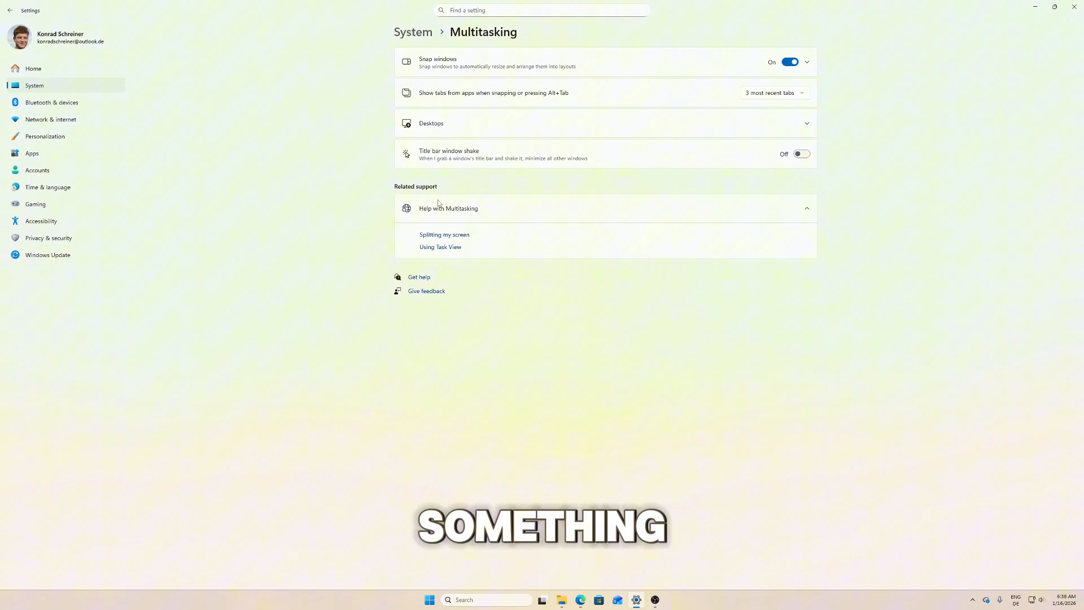
left_click(804, 97)
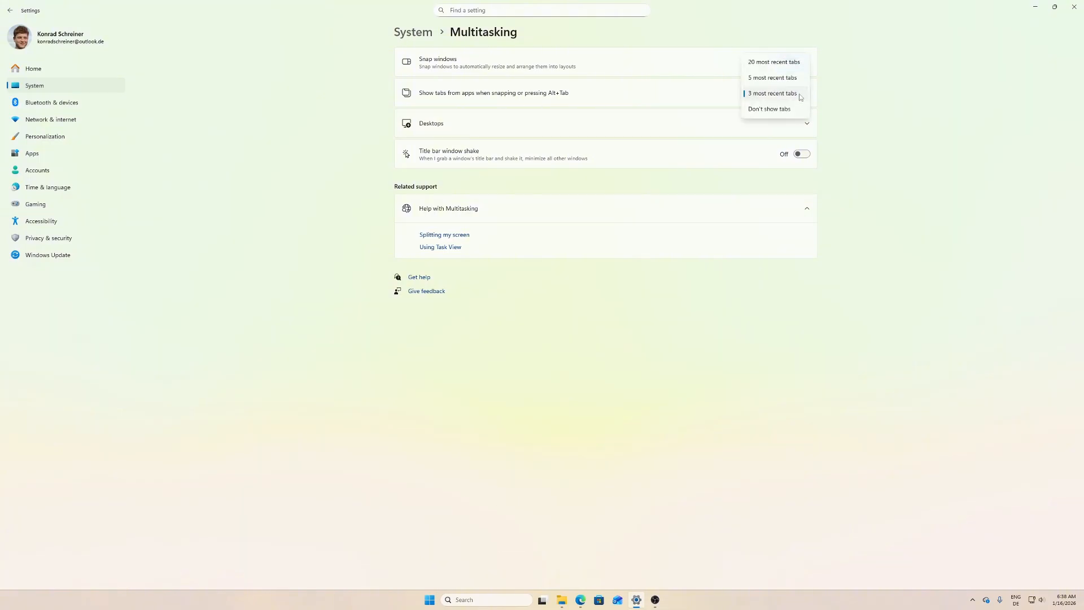
left_click(774, 62)
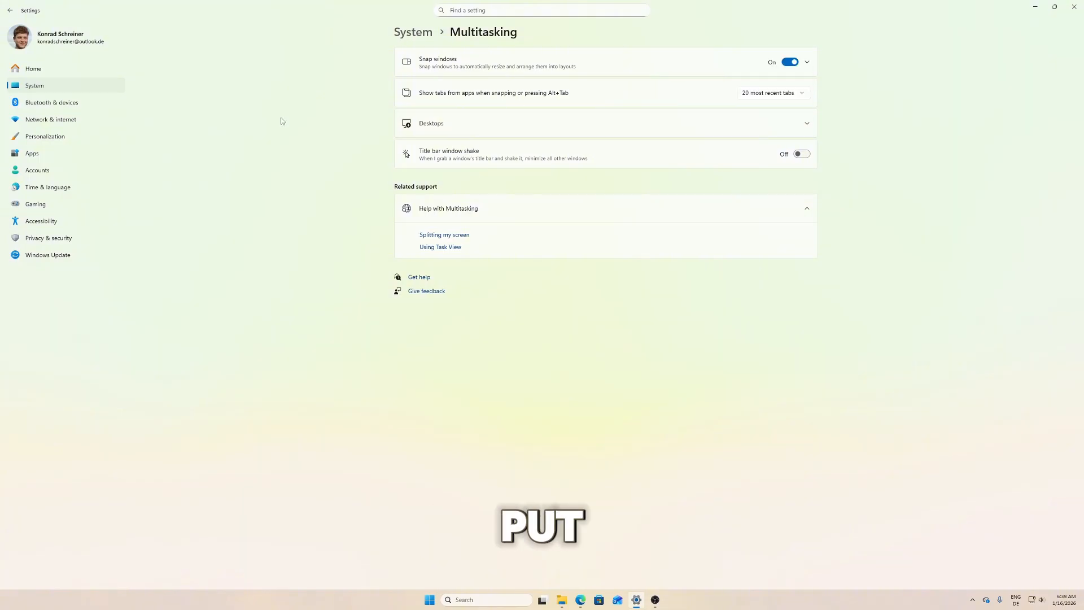
Cycle through the open windows in the task switcher to check how browser tabs are listed, and dismiss it
key("alt+Tab")
key("alt+Tab")
key("alt+Tab")
key("alt+Tab")
key("alt+Tab")
key("alt+Tab")
key("alt+Tab")
key("alt+Tab")
key("alt+Tab")
key("alt+Tab")
key("alt+Tab")
key("alt+Tab")
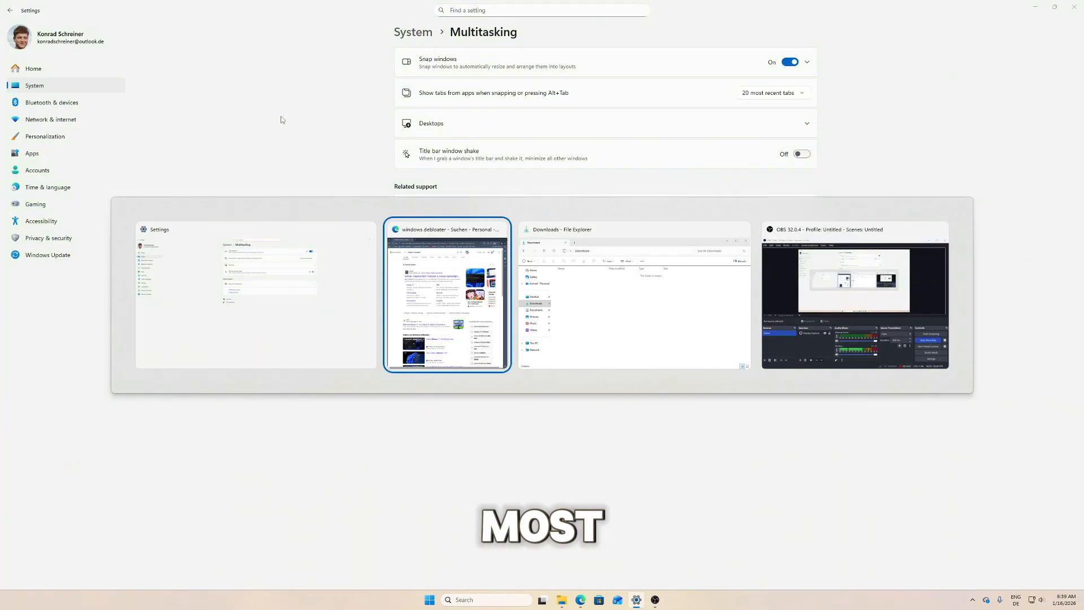
key("alt+Tab")
key("alt+Tab")
key("alt+Tab")
key("alt+Tab")
key("alt+Tab")
key("alt+Tab")
key("alt+Tab")
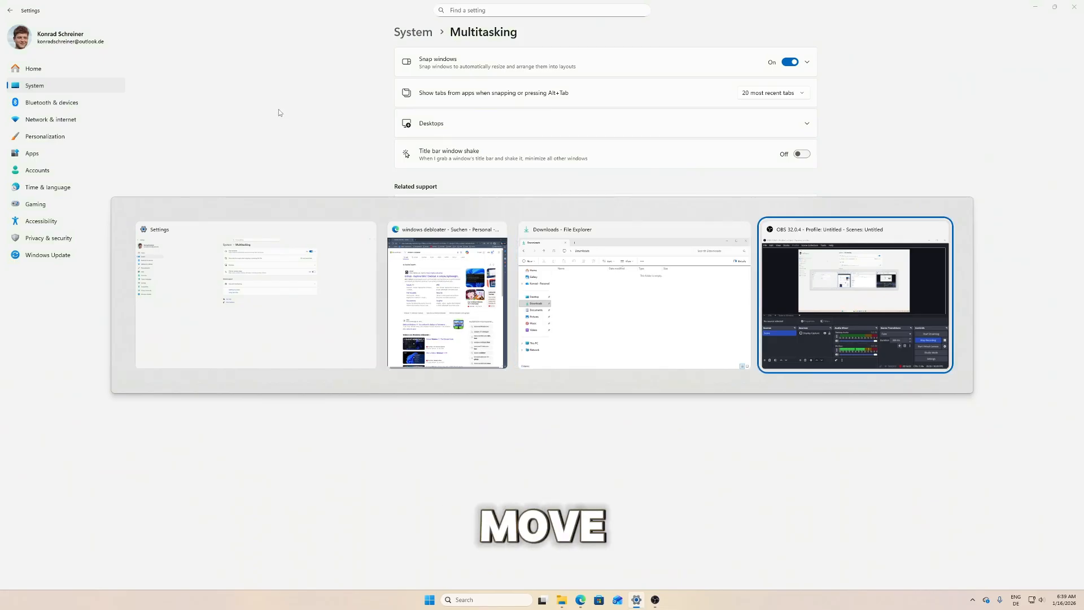
key("alt+Tab")
key("alt+Tab")
key("alt+Tab")
key("alt+Tab")
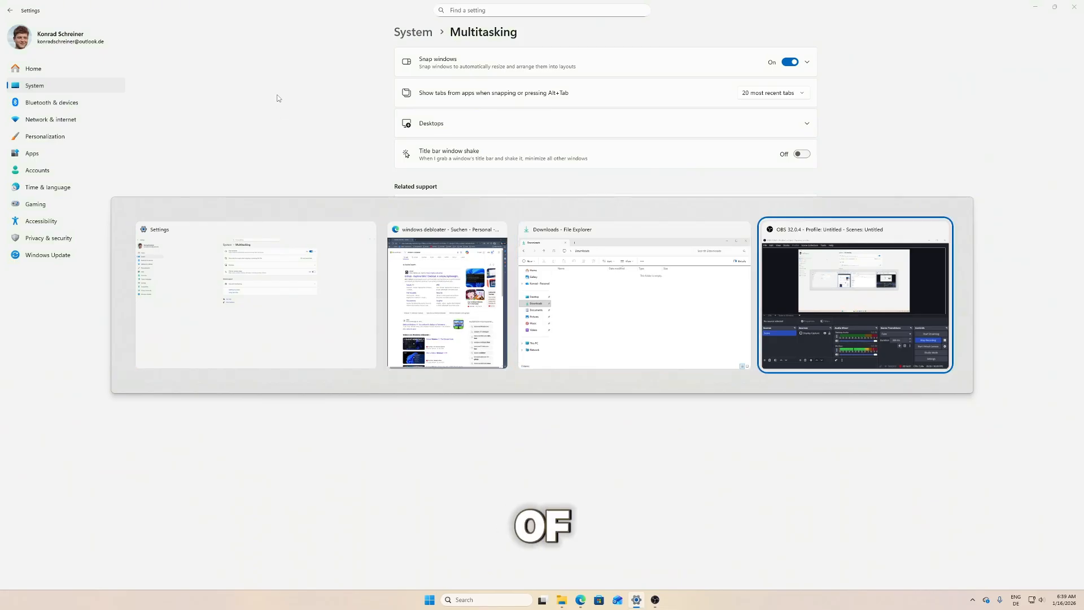
left_click(783, 94)
left_click(291, 120)
key("alt+Tab")
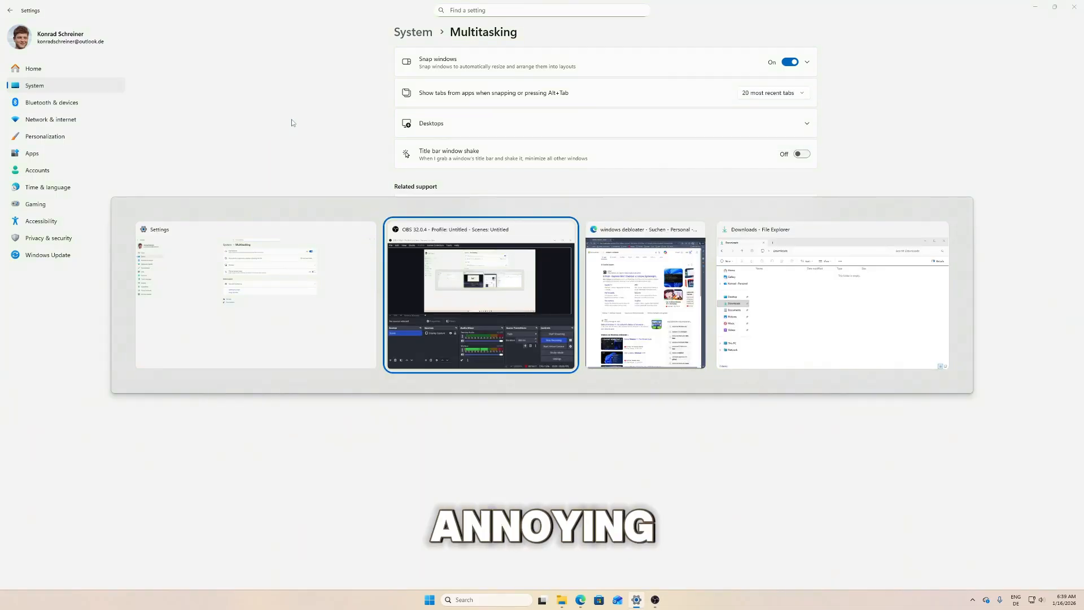
key("Escape")
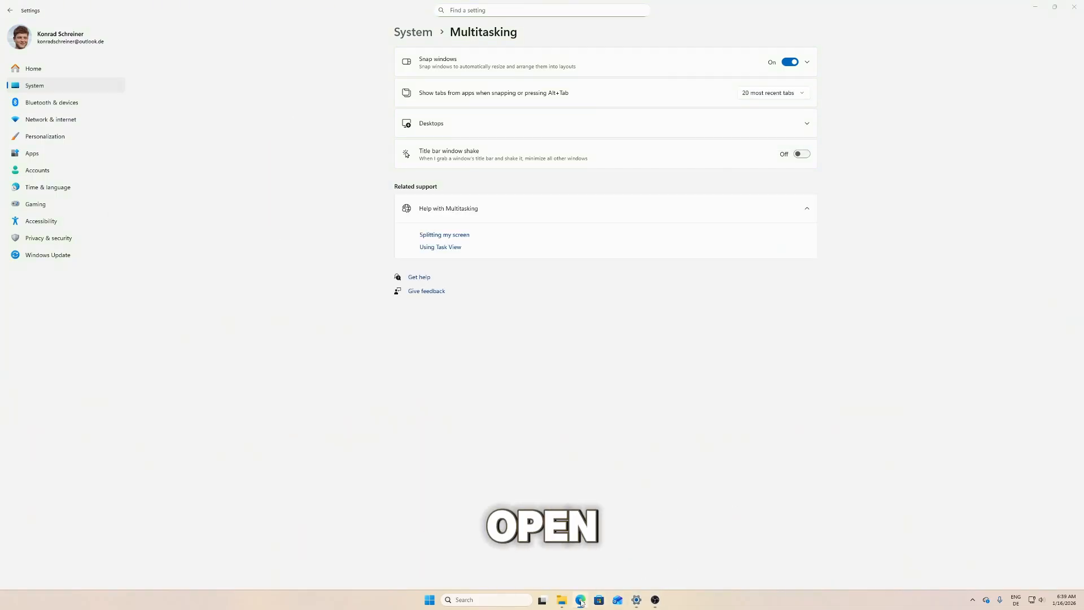
Open several new Edge windows from the taskbar
right_click(581, 603)
left_click(554, 553)
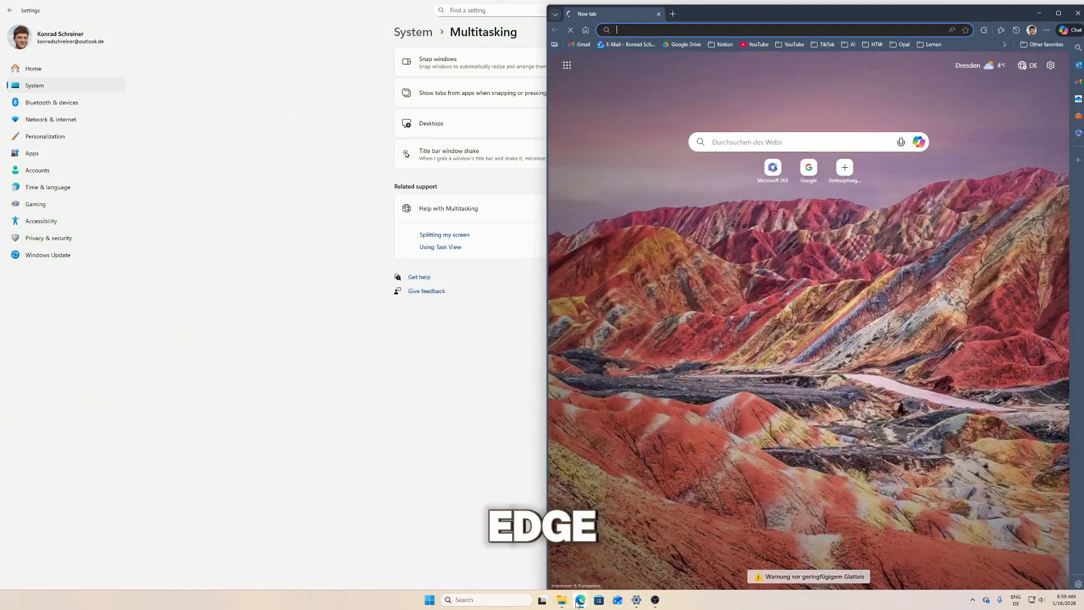
right_click(580, 602)
left_click(556, 550)
right_click(581, 602)
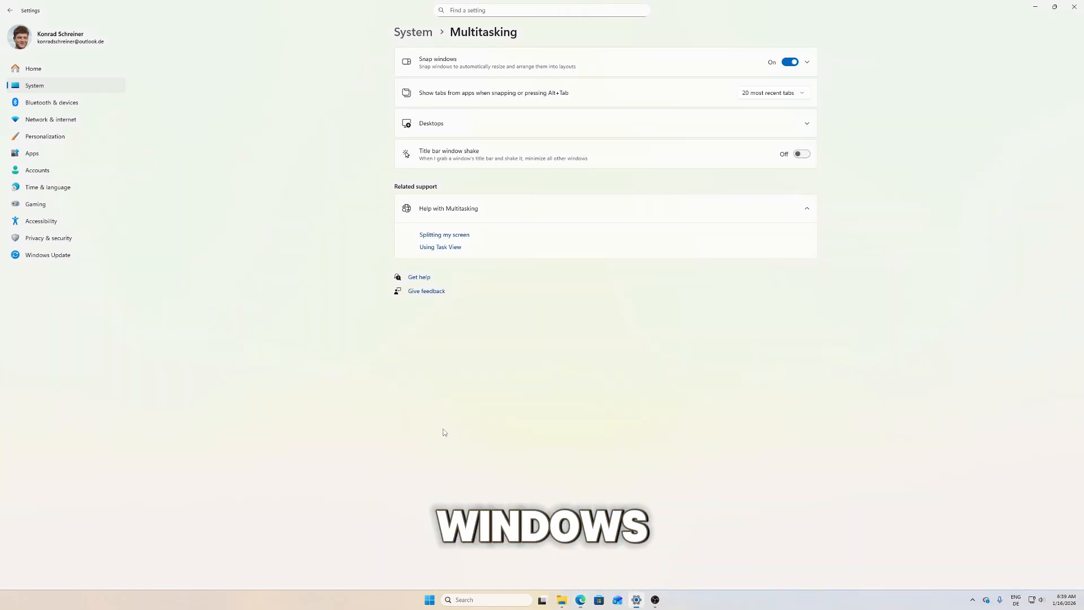
Set the app tabs shown when snapping or switching windows to the 3 most recent tabs and check the task switcher
left_click(774, 93)
left_click(769, 124)
left_click(785, 94)
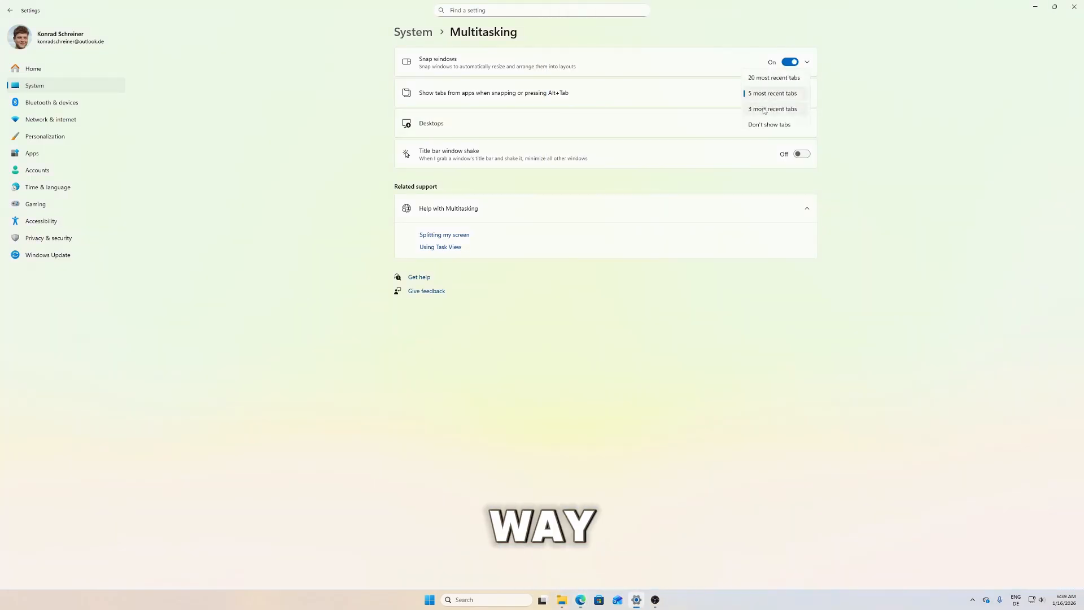
key("alt+Tab")
key("alt+Tab")
key("alt+Tab")
key("alt+Tab")
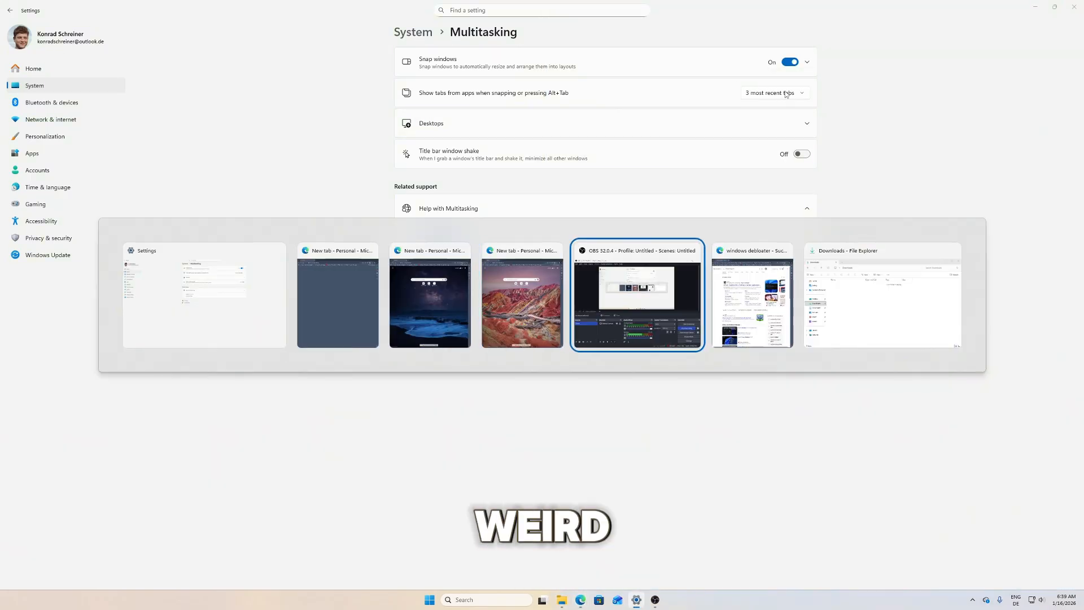
left_click(785, 93)
left_click(785, 93)
Turn on End Task in the advanced system settings and use it to end all Edge tasks from the taskbar
left_click(413, 32)
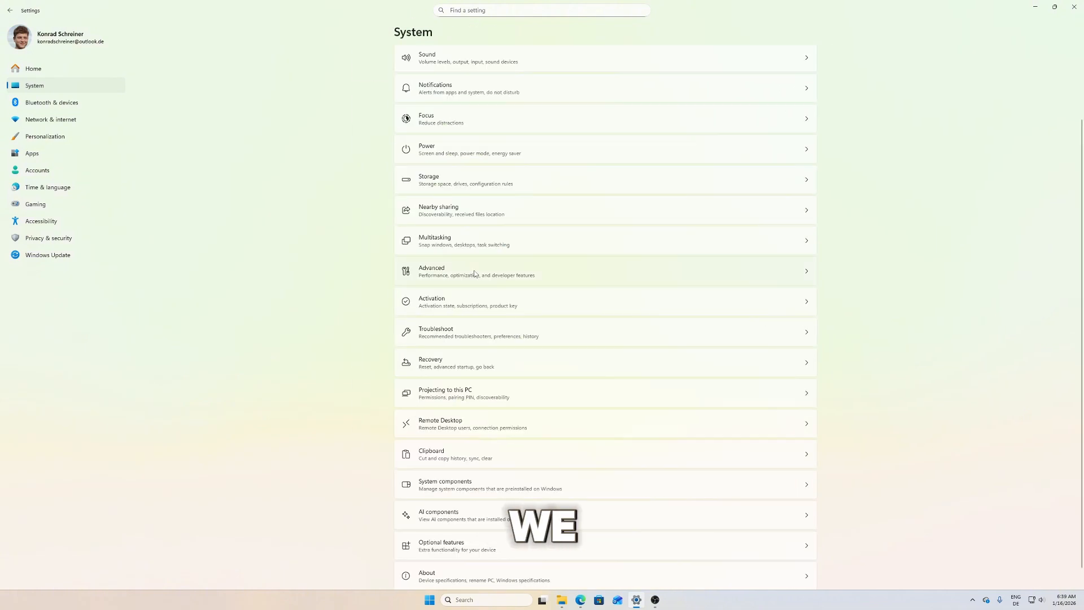
left_click(474, 273)
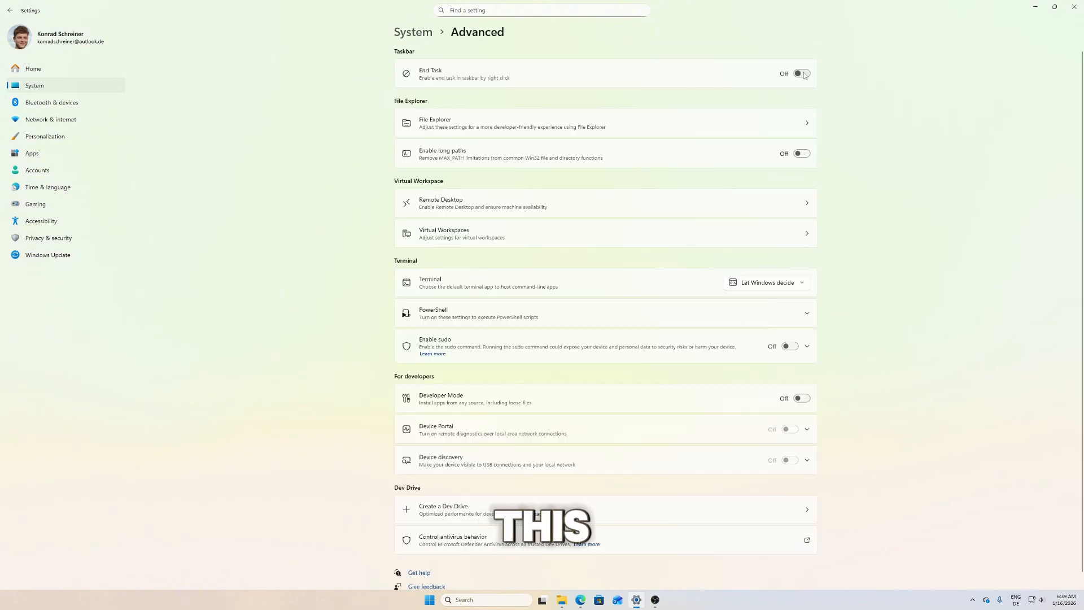
right_click(579, 603)
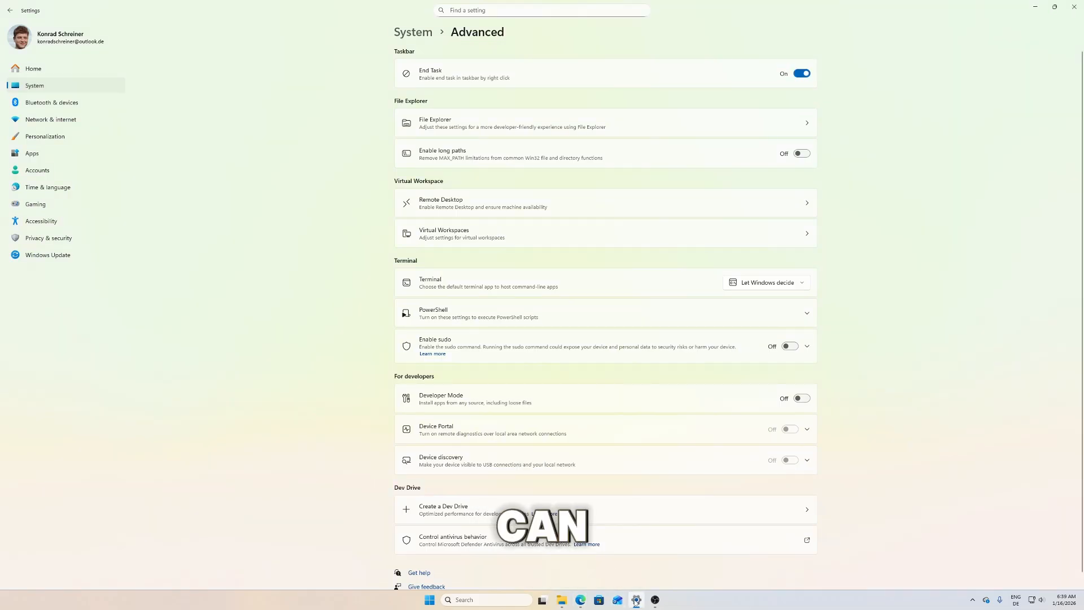
right_click(580, 600)
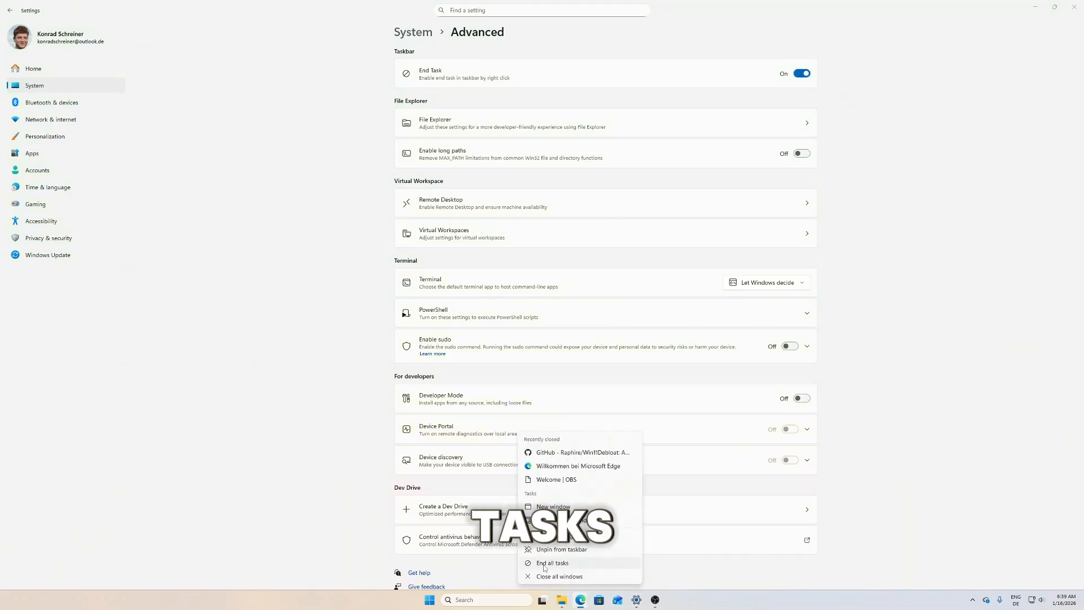
left_click(550, 565)
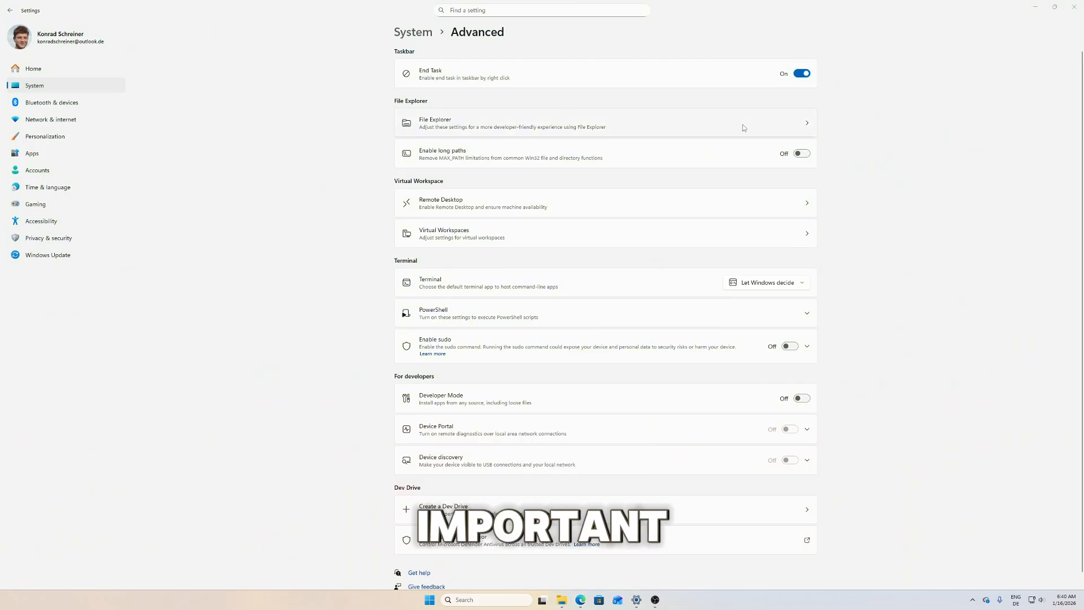
In the advanced File Explorer settings, turn on showing hidden and system files and the full path in the title bar
left_click(725, 125)
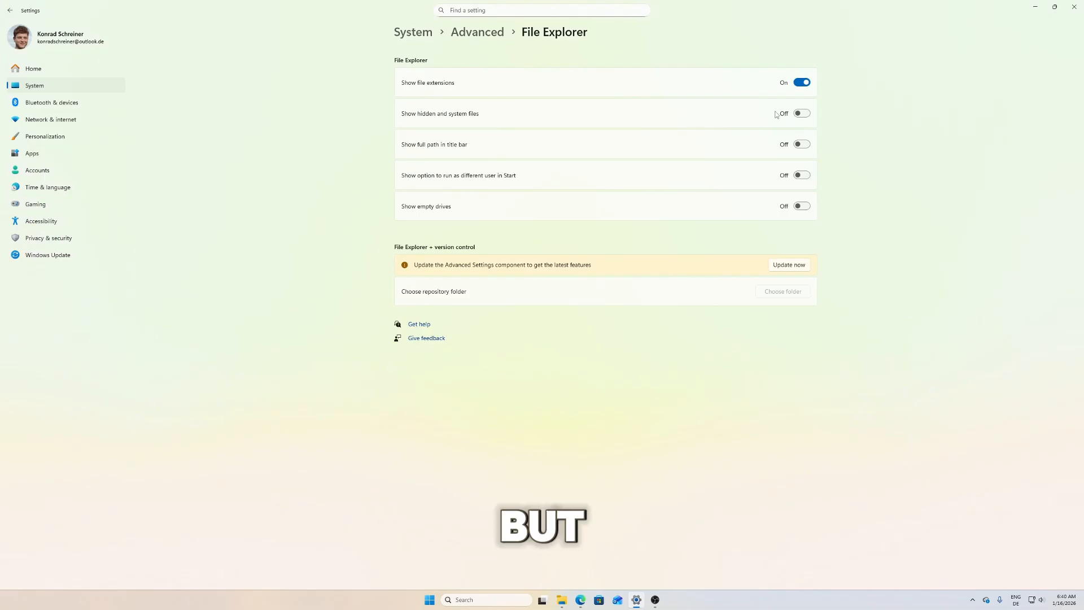
left_click(801, 115)
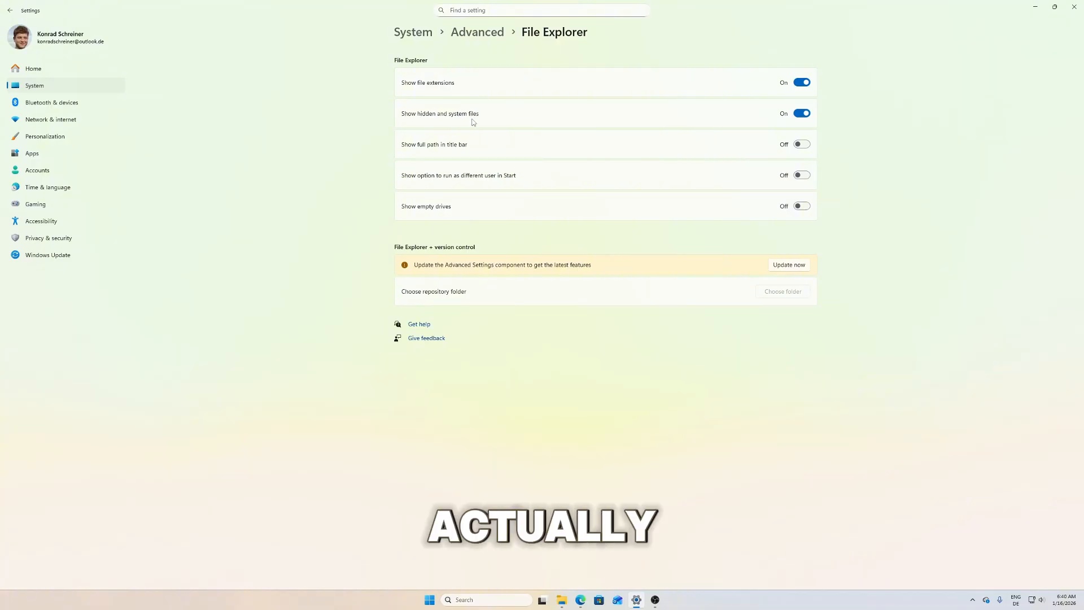
left_click(801, 144)
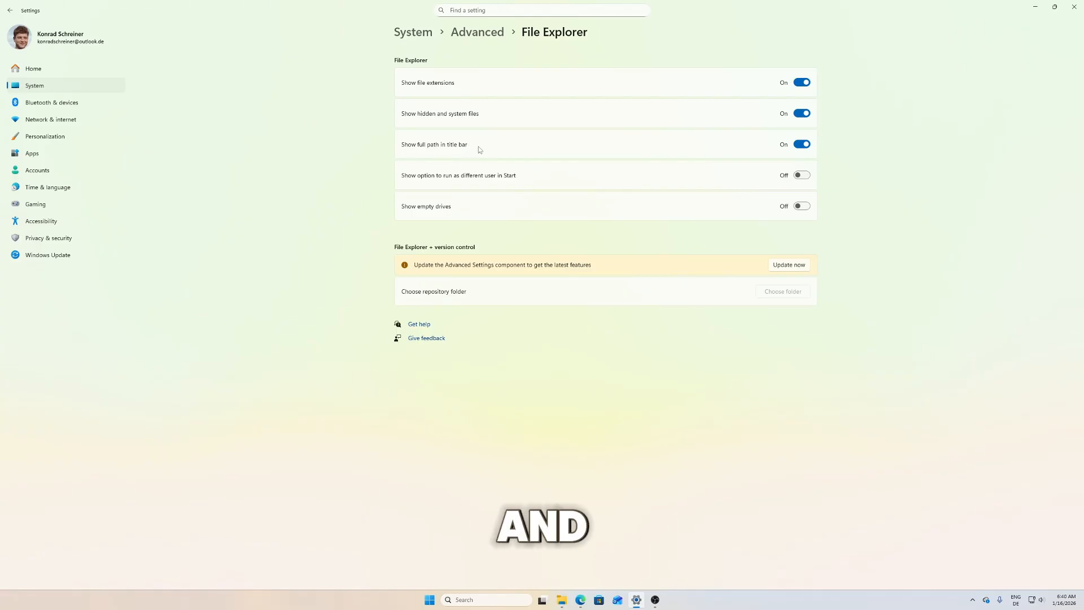
Reopen File Explorer, inspect the address shown for Home and Downloads, and return to the settings
left_click(565, 590)
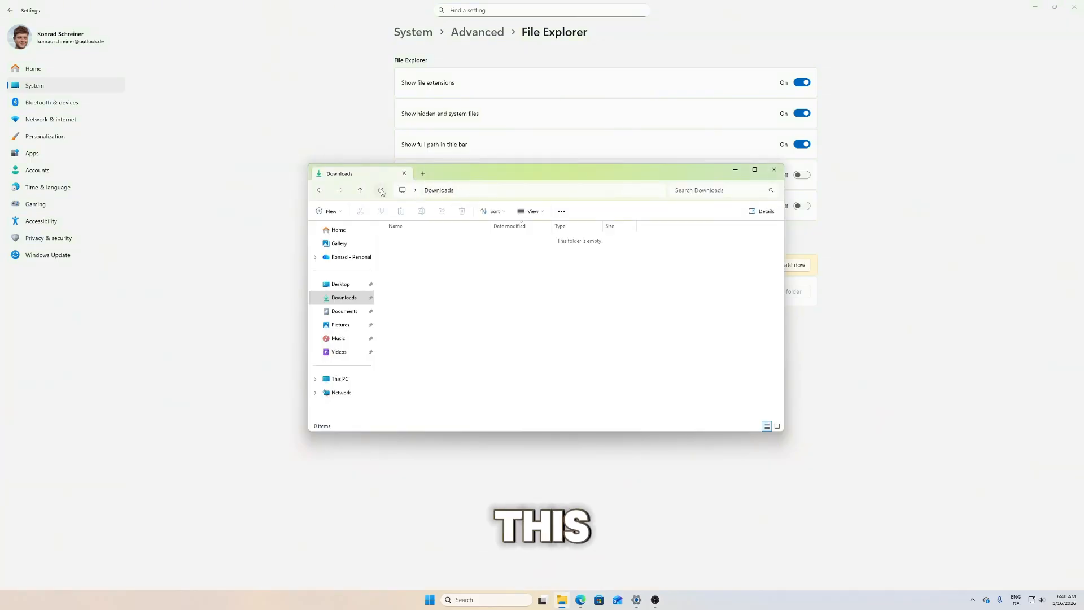
left_click(775, 169)
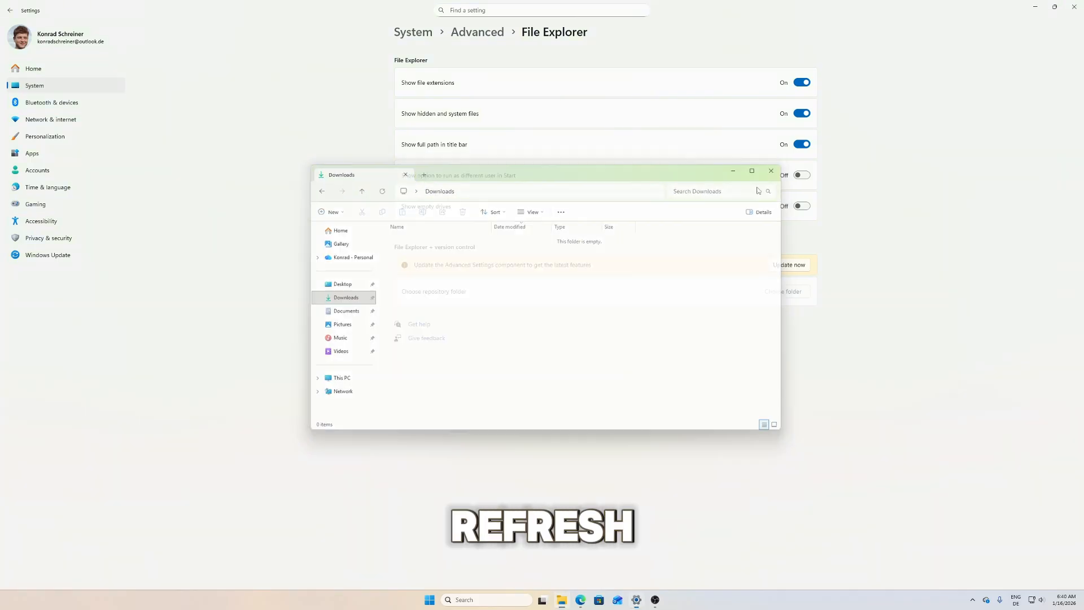
left_click(561, 600)
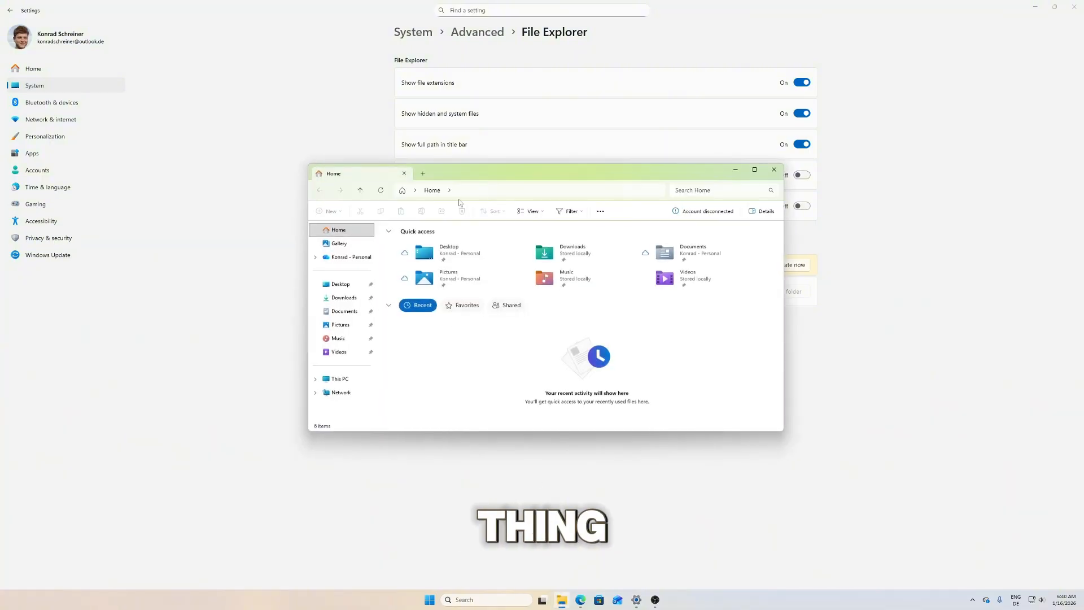
left_click(425, 191)
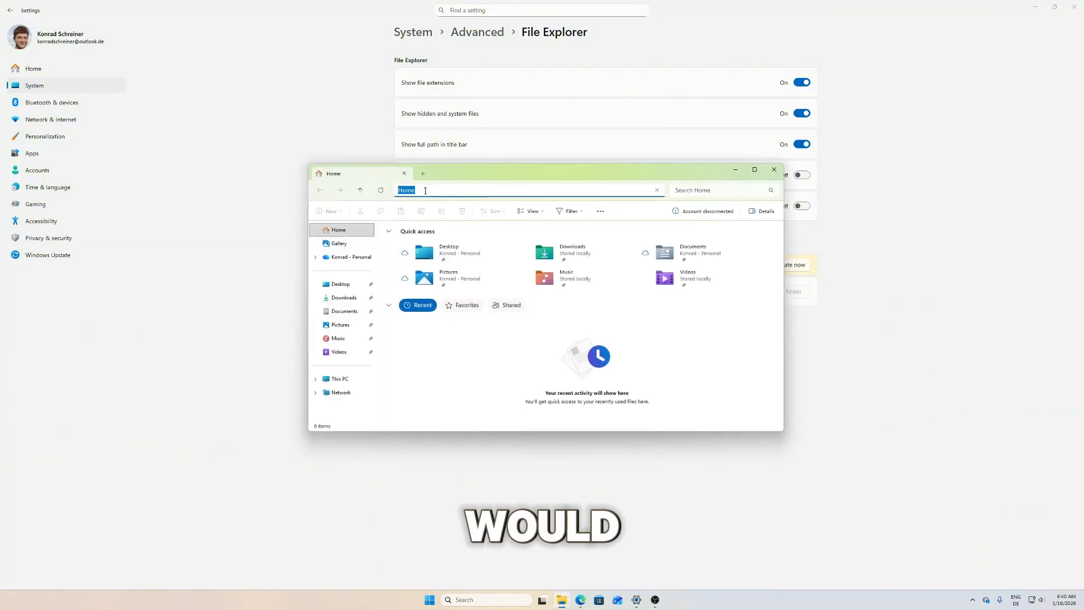
left_click(345, 298)
left_click(453, 196)
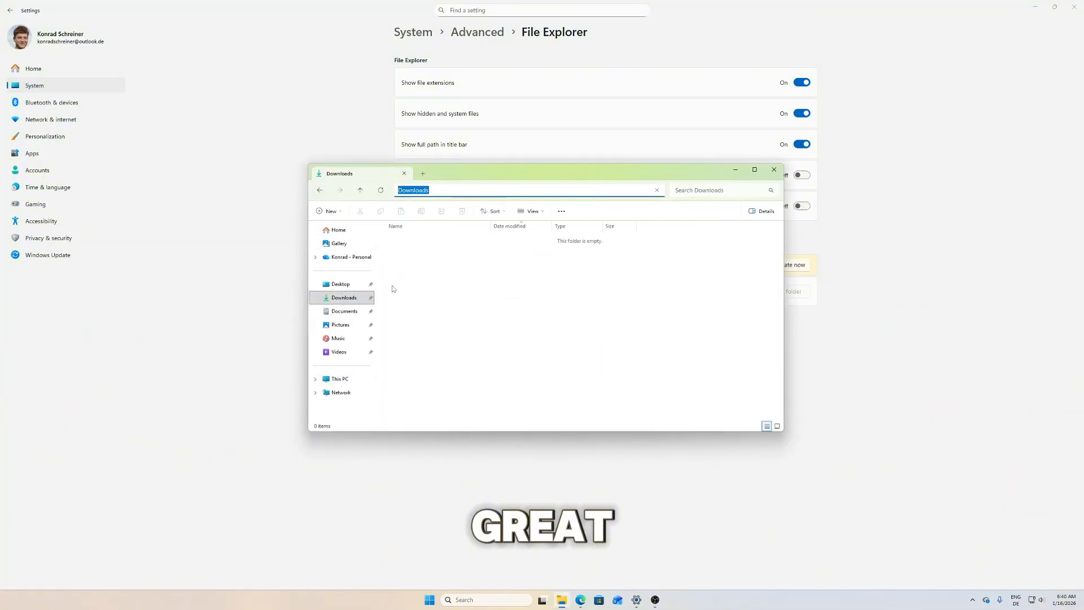
left_click(220, 235)
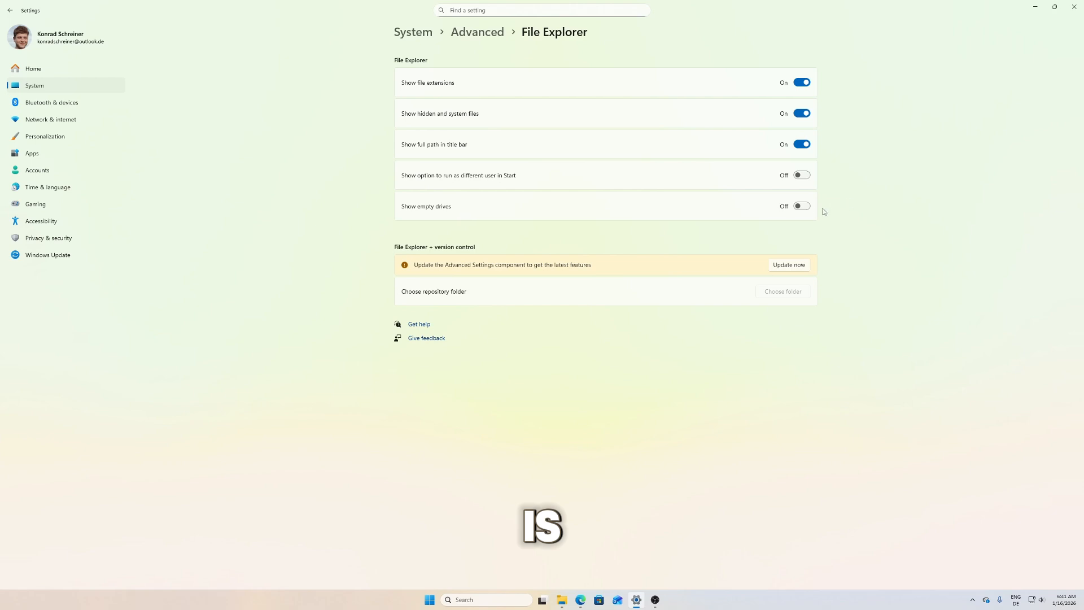
Turn on showing empty drives, glance at File Explorer and return to the advanced system settings
left_click(802, 206)
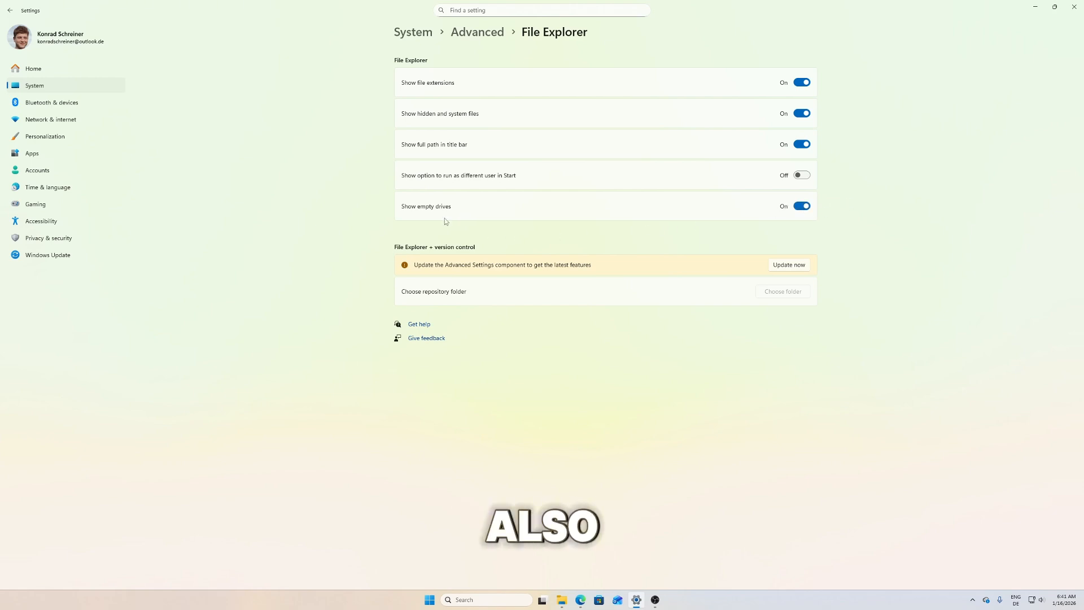
left_click(559, 599)
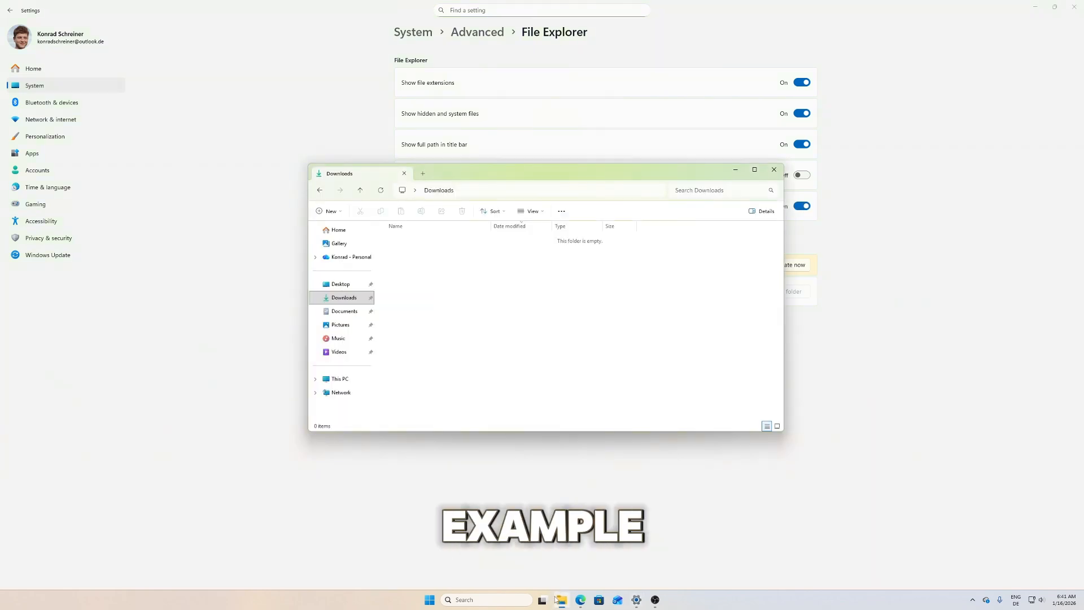
left_click(549, 515)
key("alt+Left")
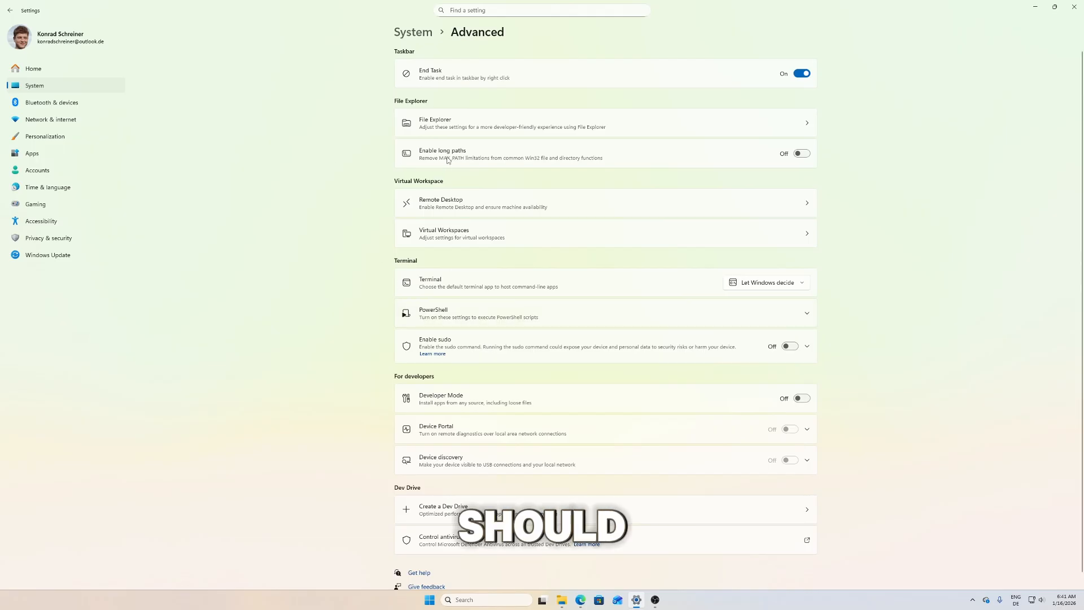
Enable long paths and look at the Downloads folder's address in File Explorer
left_click(801, 153)
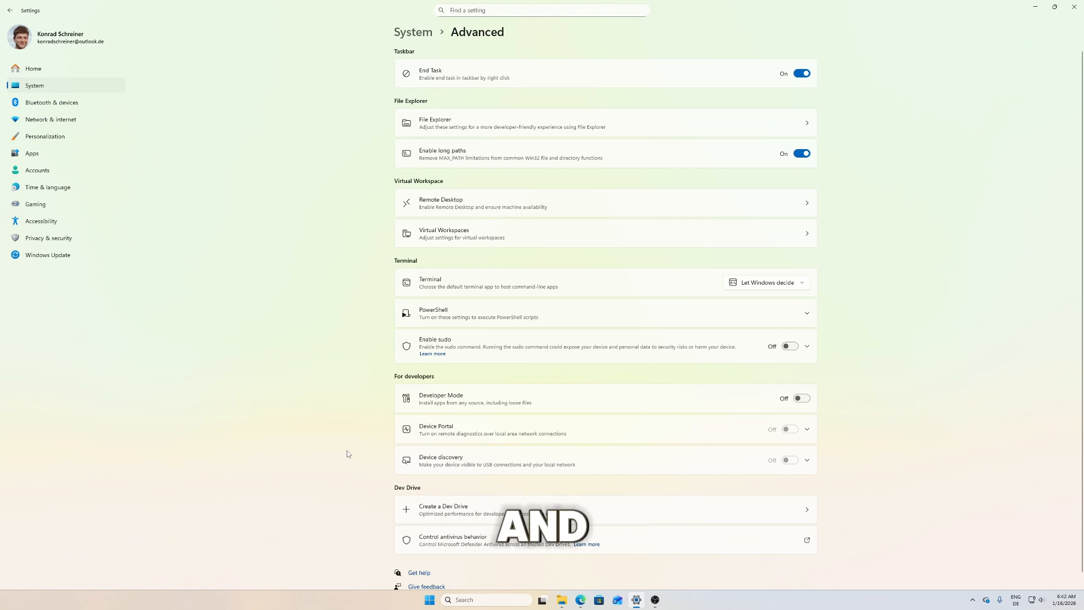
left_click(561, 600)
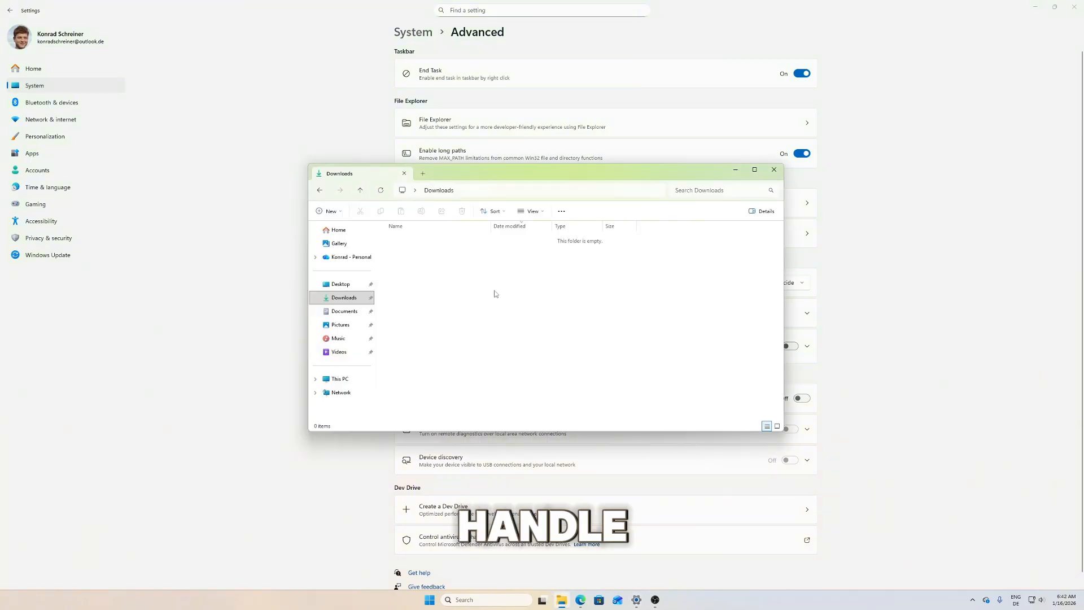
left_click(482, 190)
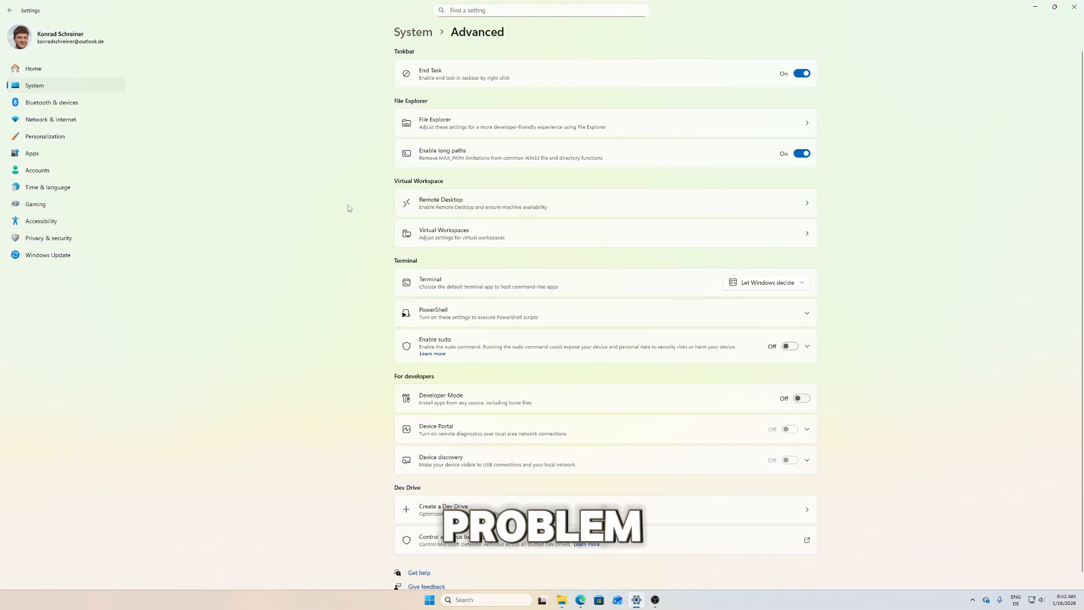
Look at the Remote Desktop settings and the default terminal app options without changing them
left_click(586, 207)
key("alt+Left")
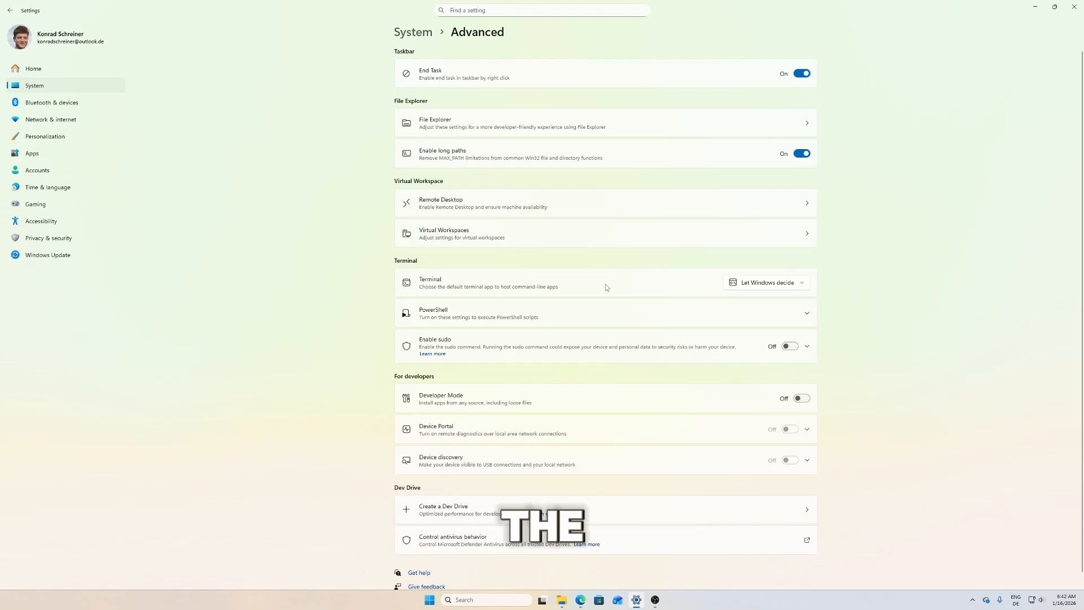
left_click(771, 285)
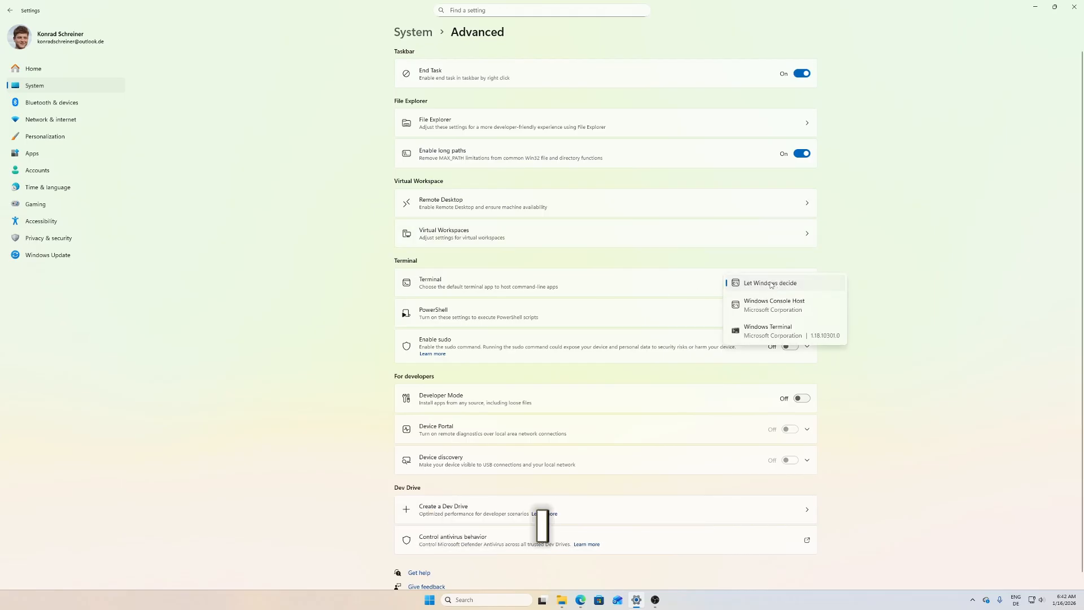
left_click(696, 286)
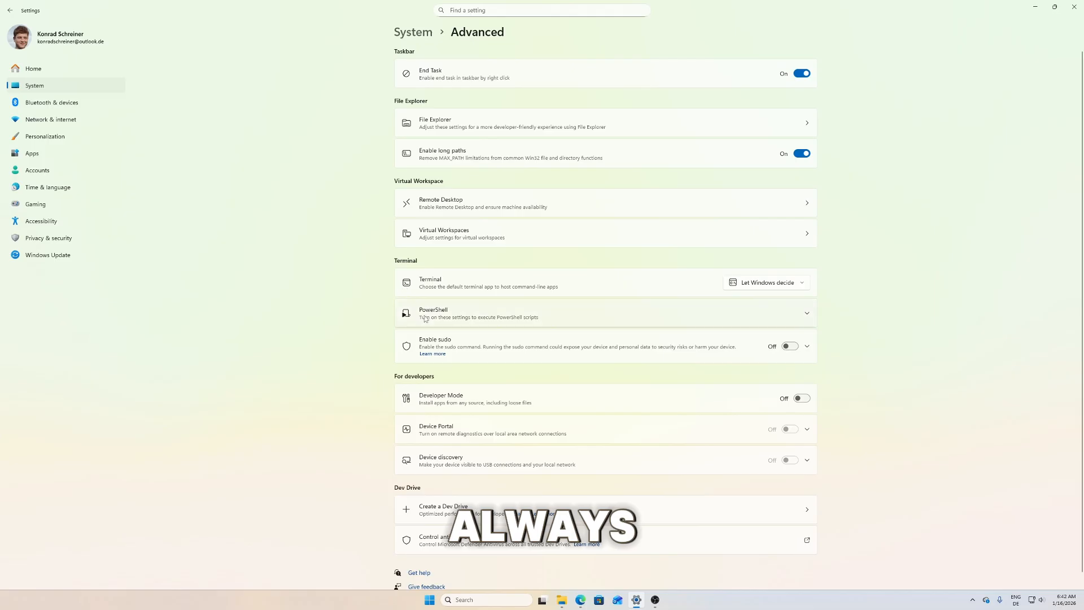
Look at the PowerShell script execution option without changing it and return to the System settings overview
left_click(701, 319)
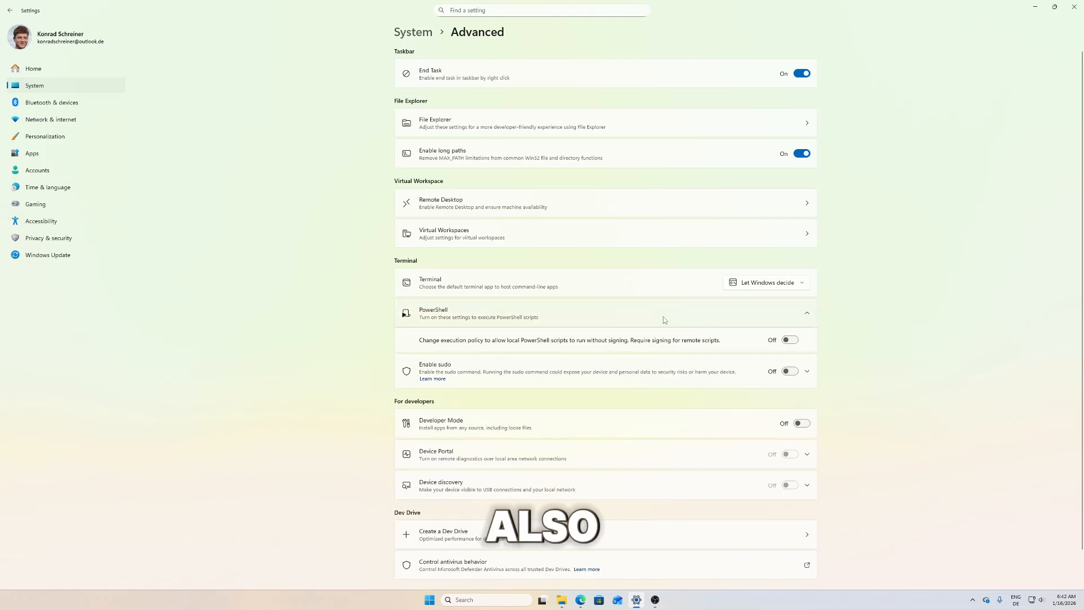
left_click(581, 317)
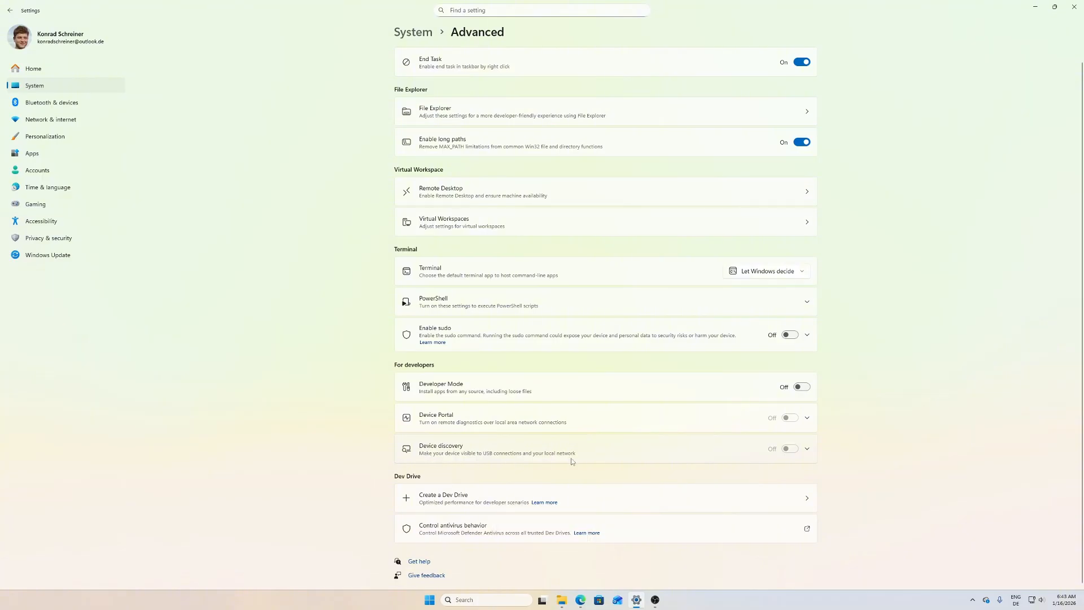
left_click(408, 36)
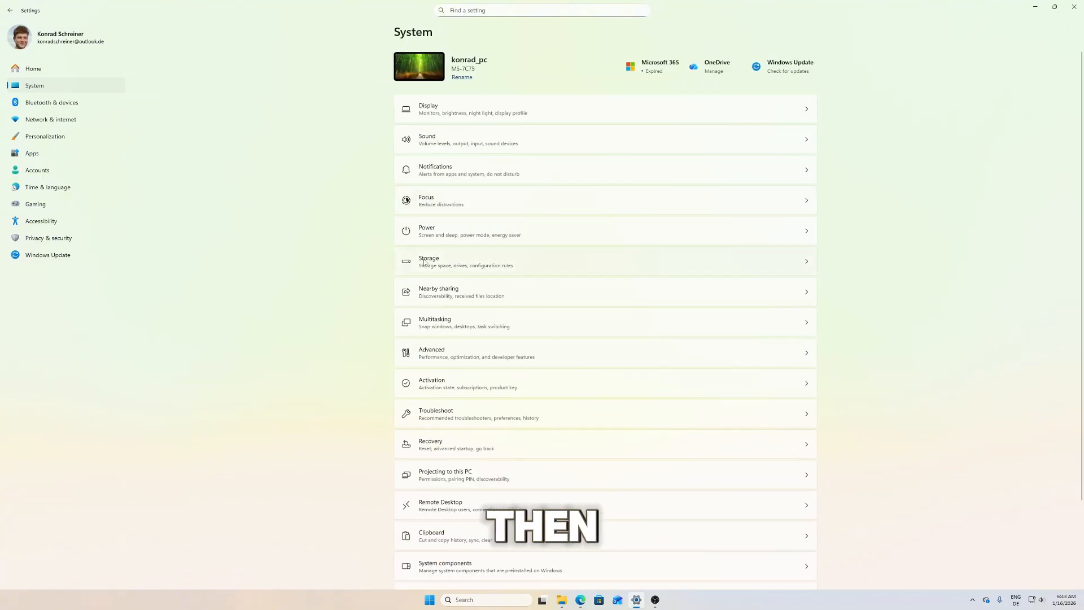
Review the Windows activation page, including the options for upgrading the edition, and return to the System overview
left_click(531, 390)
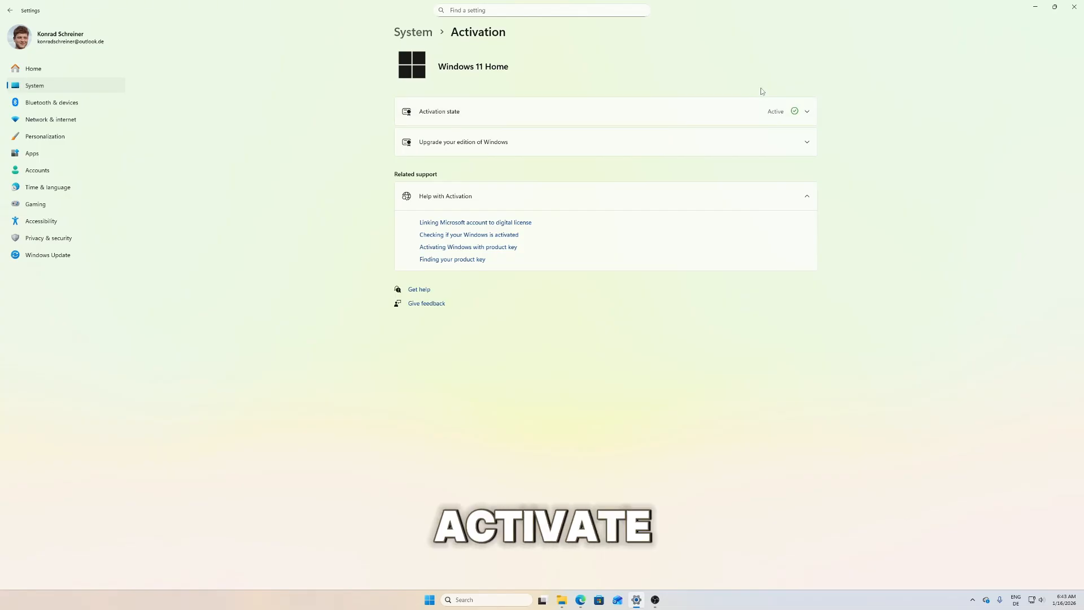
left_click(801, 141)
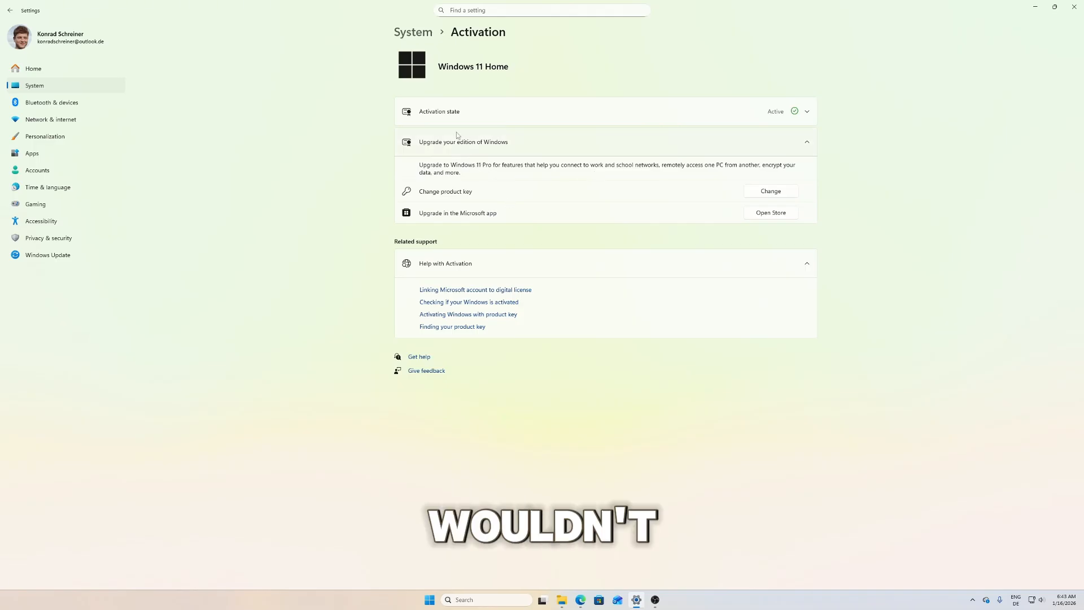
key("alt+Left")
Look through the Troubleshoot, Recovery and Remote Desktop pages of the System settings without changing anything
scroll(560, 306, "down", 3)
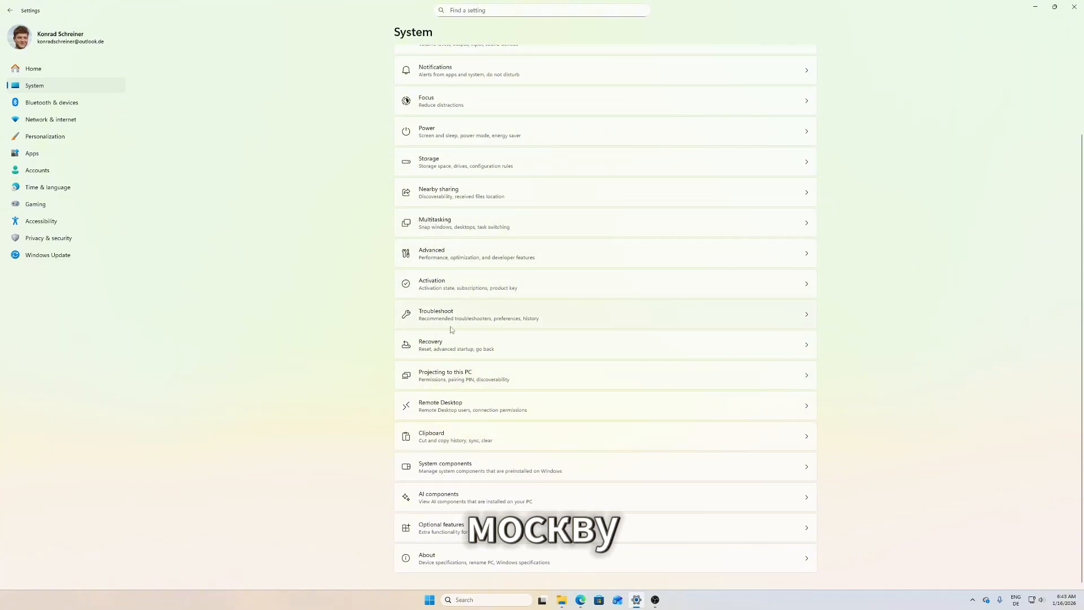
left_click(572, 313)
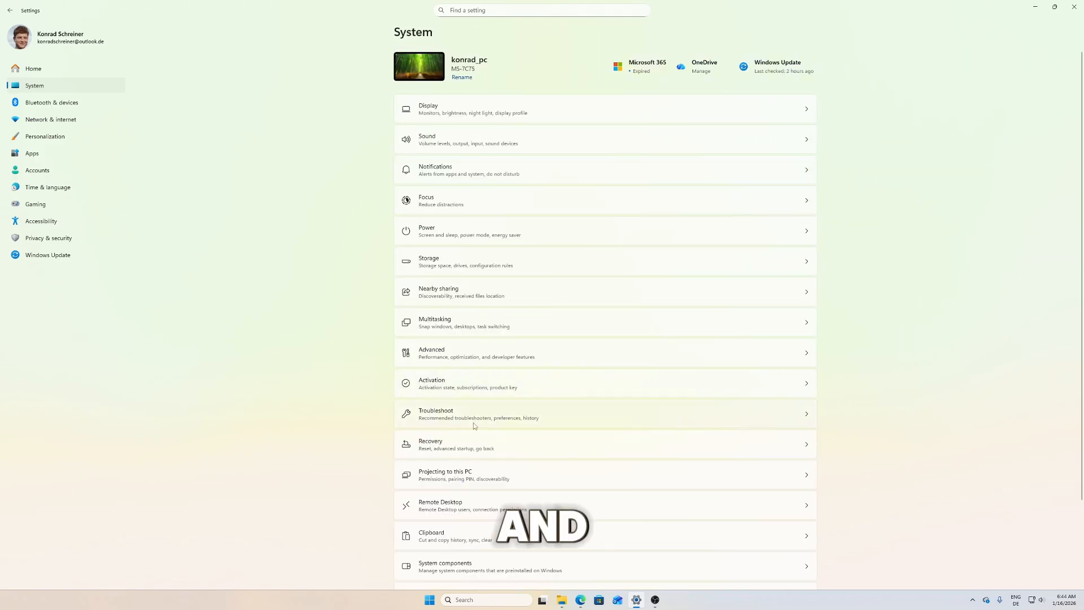
left_click(532, 452)
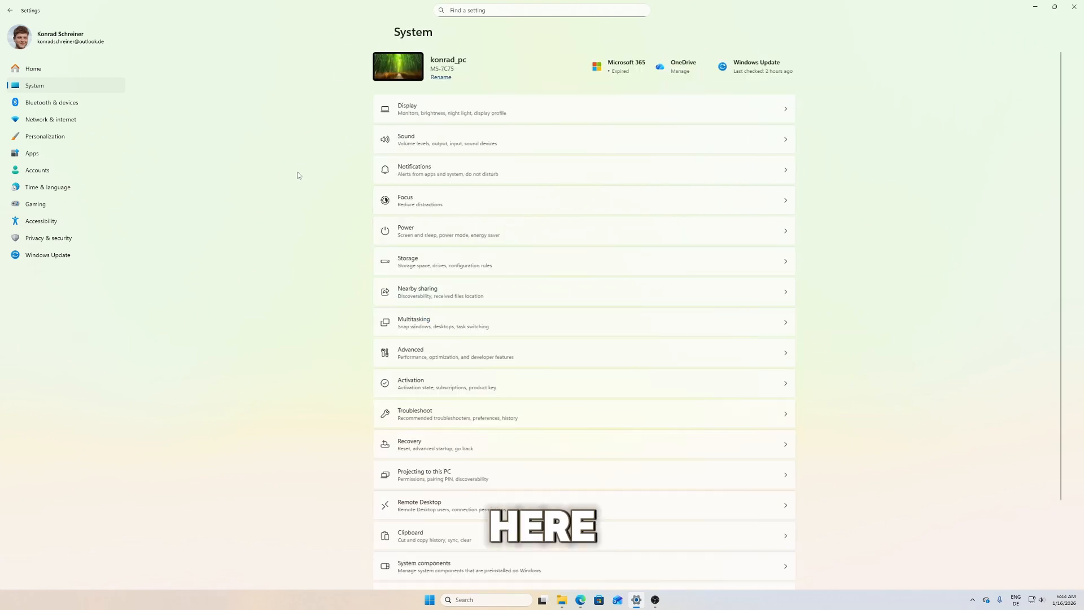
scroll(537, 429, "down", 3)
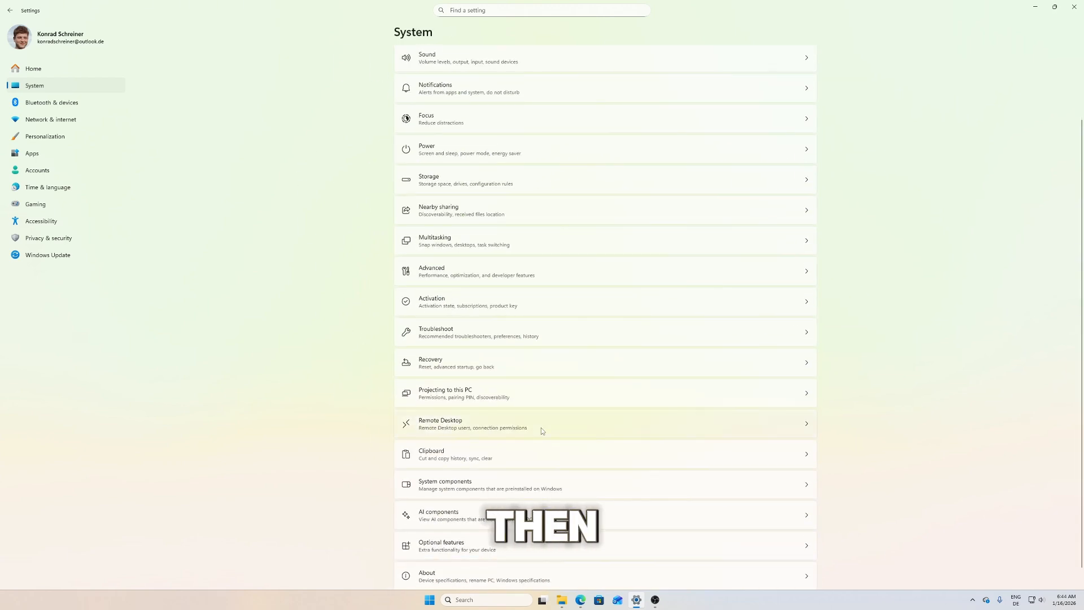
left_click(541, 429)
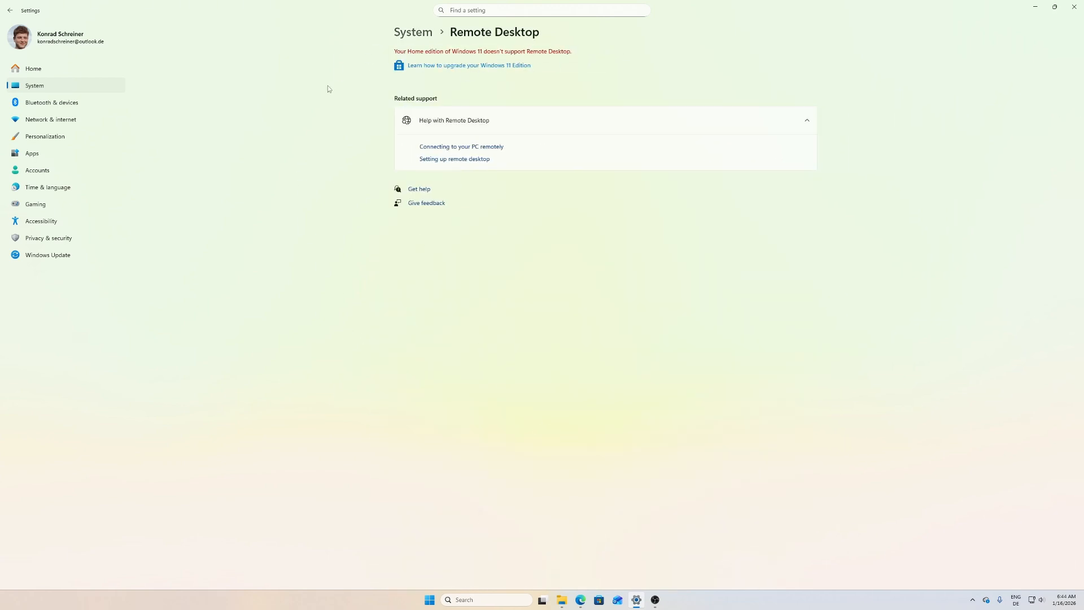
key("alt+Left")
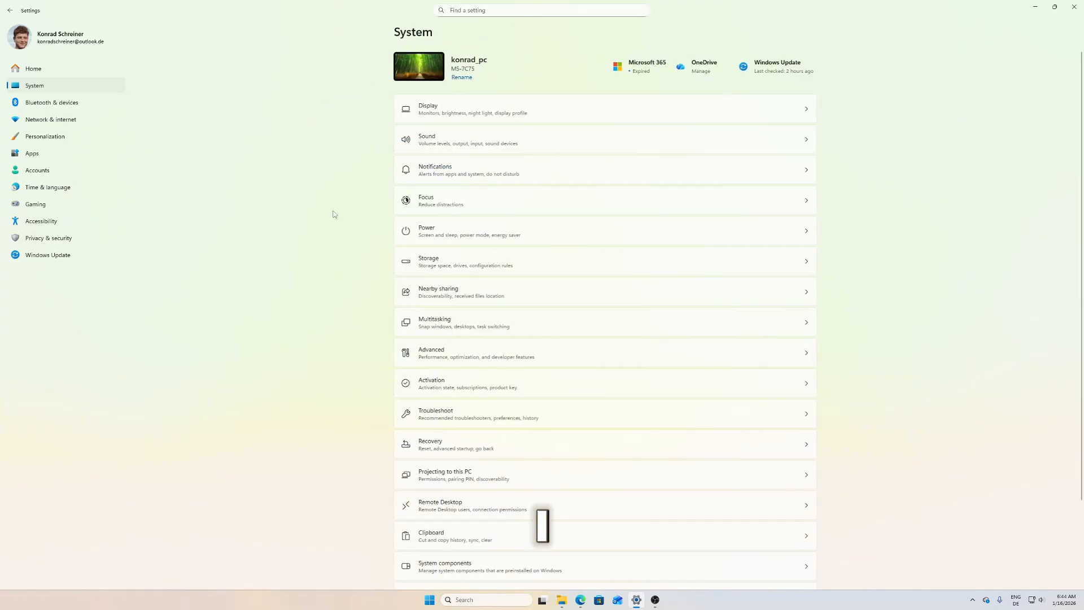
Turn on Clipboard history in the clipboard settings and briefly view the clipboard history panel
scroll(508, 436, "down", 1)
scroll(508, 436, "down", 1)
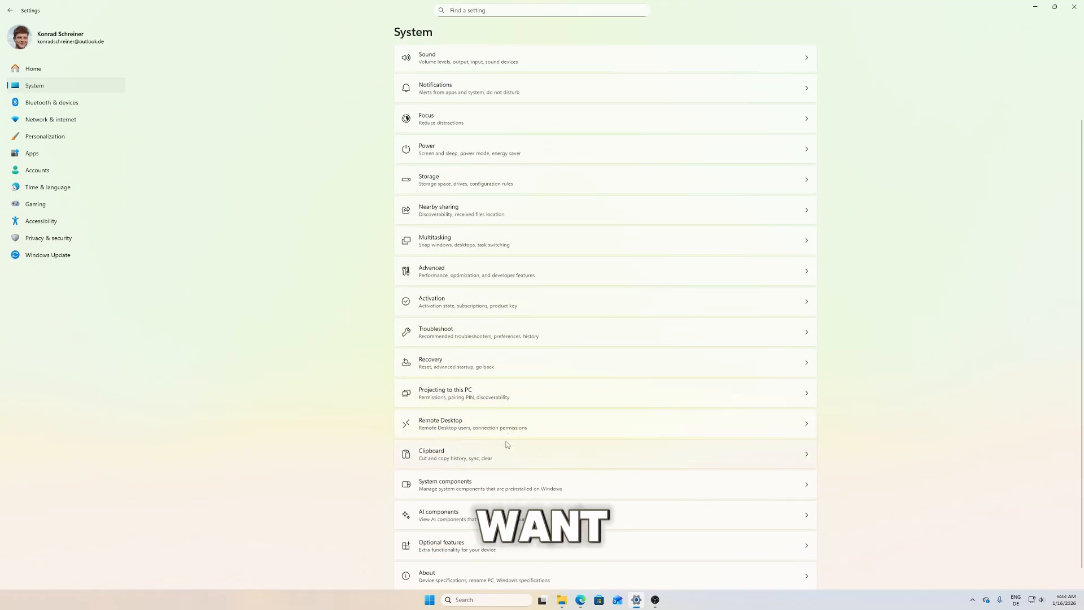
scroll(506, 445, "down", 1)
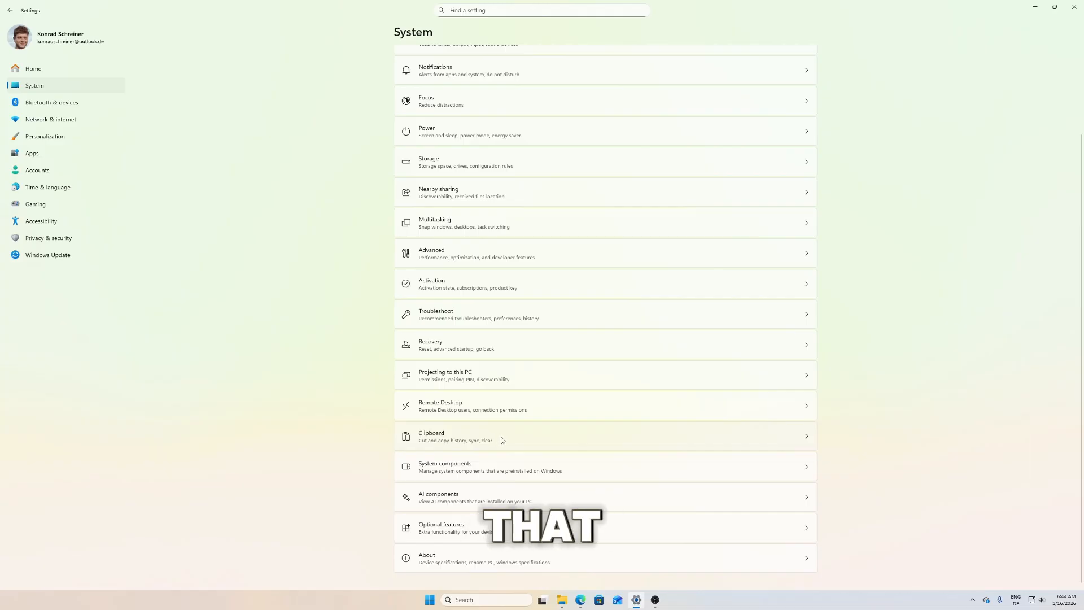
left_click(504, 439)
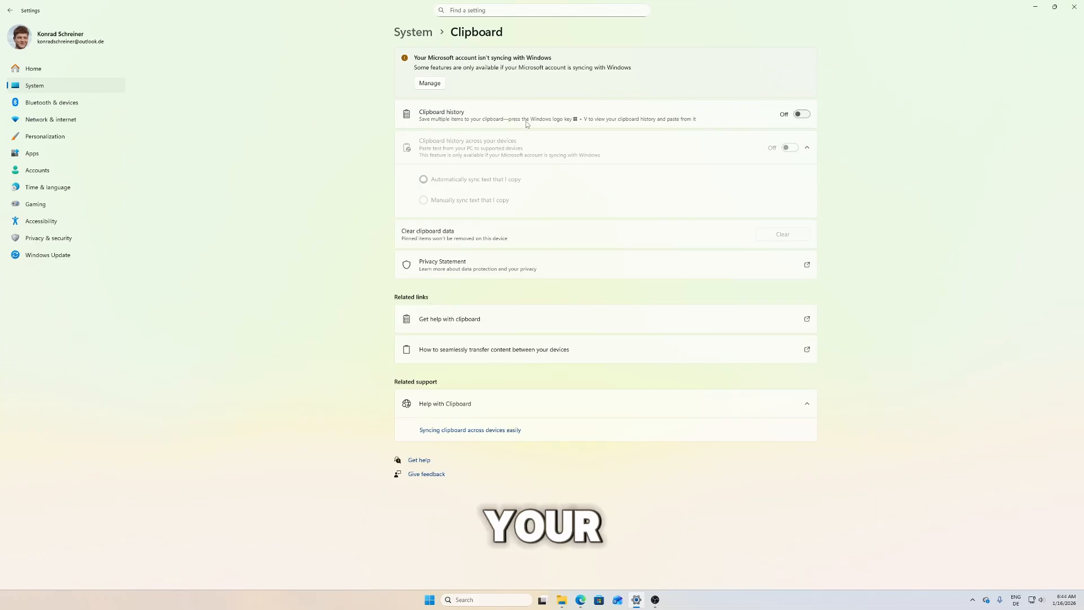
left_click(802, 114)
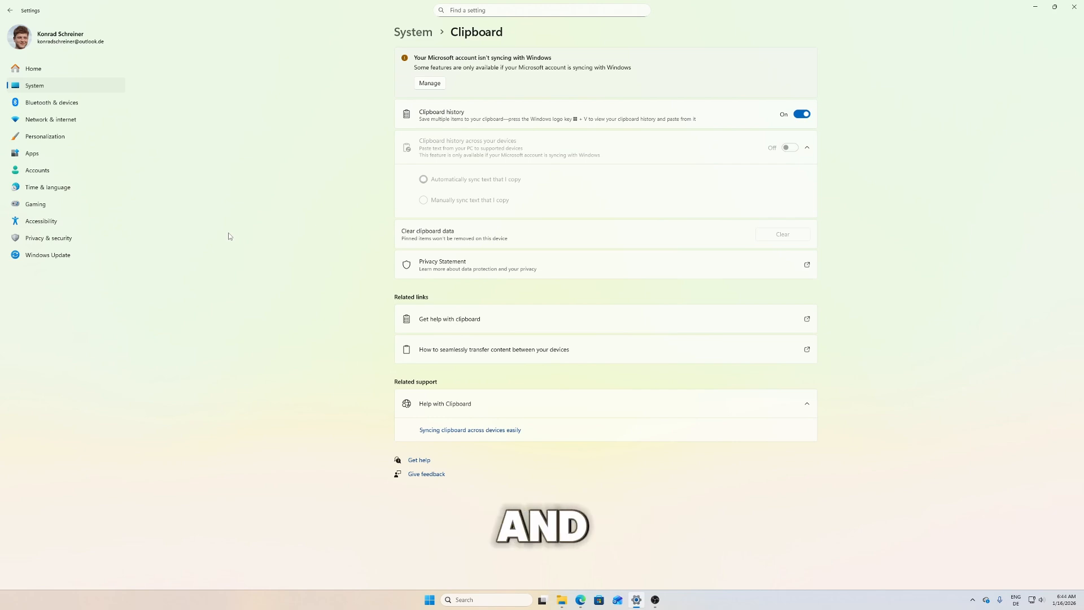
key("super+v")
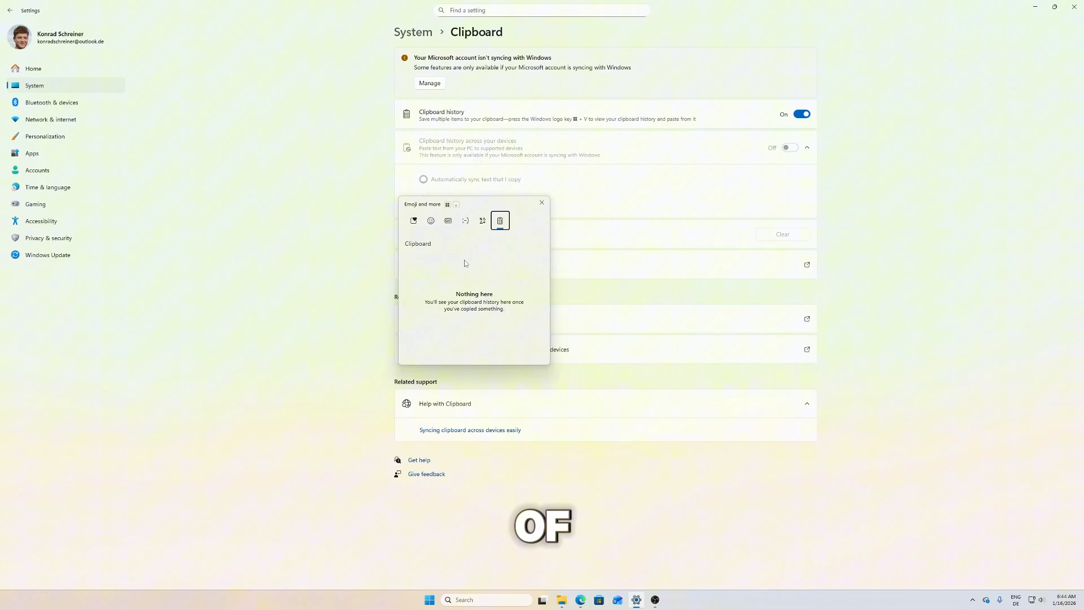
left_click(350, 125)
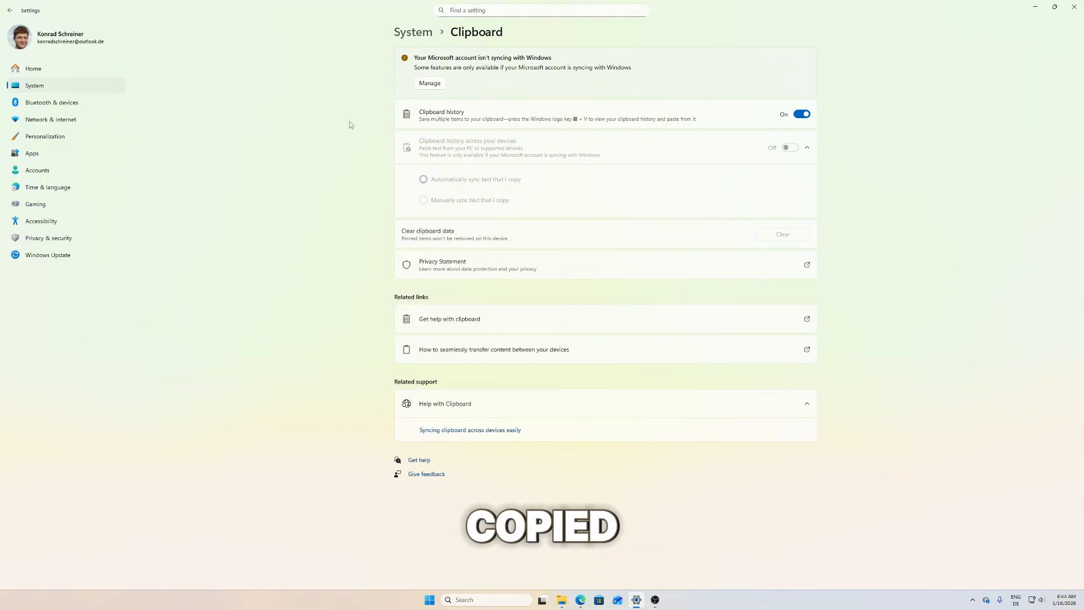
Switch to Edge and copy the text "and improve your Windows expe" and "Branding für Copilot-Suche" from the windows debloater search results
mouse_move(581, 600)
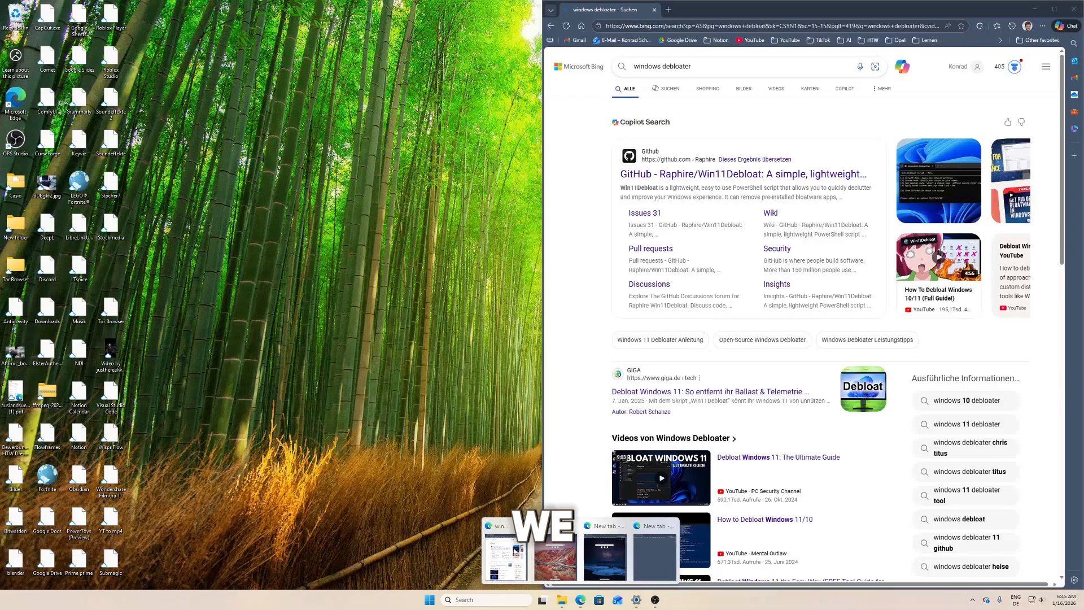
left_click(506, 560)
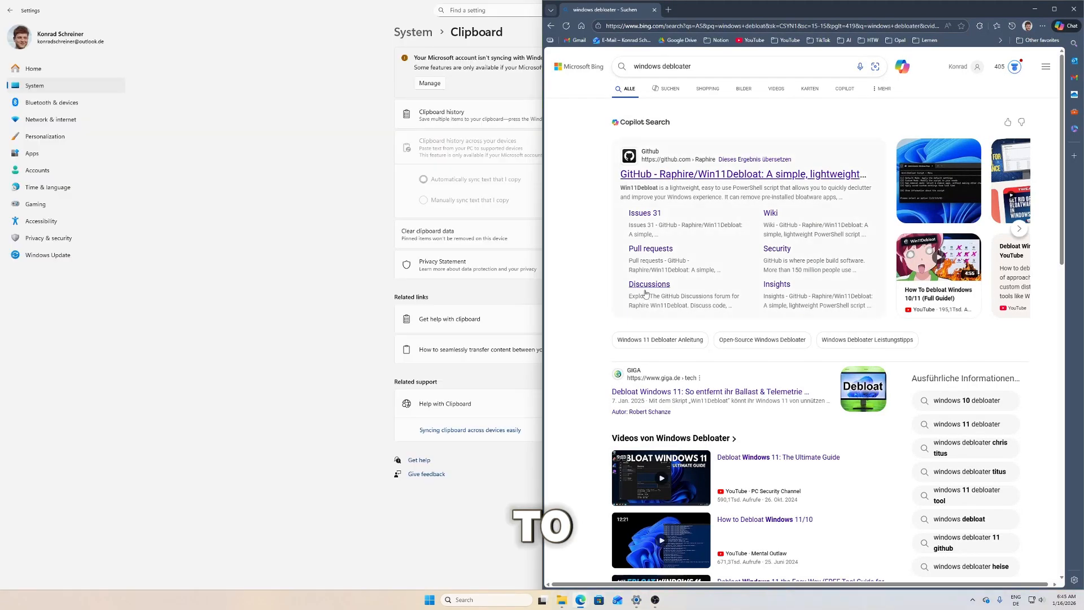
mouse_move(621, 197)
left_mouse_down()
mouse_move(706, 200)
mouse_move(615, 200)
left_mouse_up()
left_click(614, 200)
left_click(609, 405, "shift")
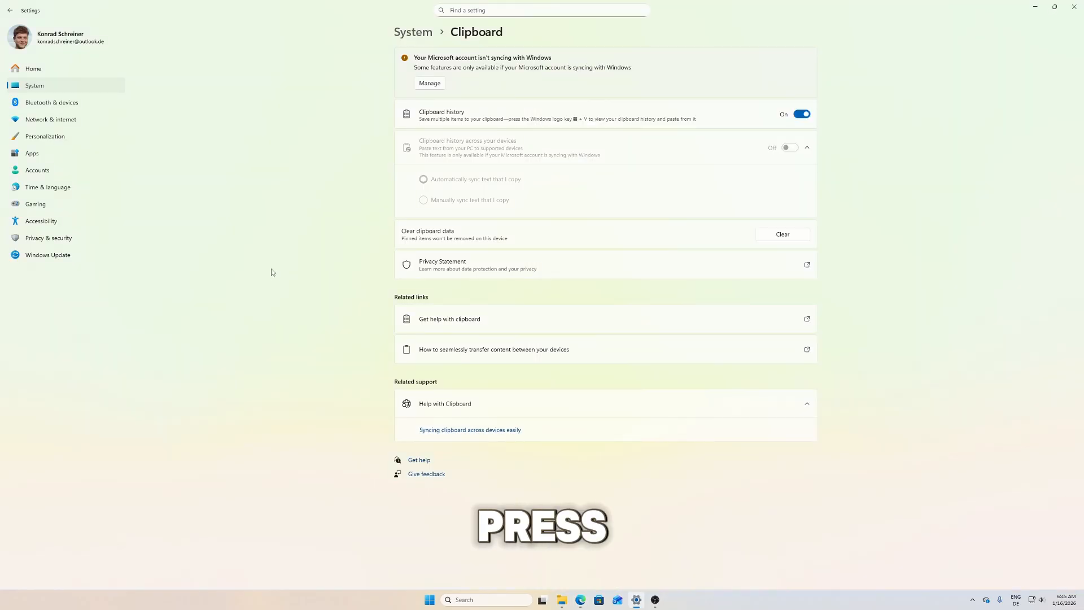
Open the clipboard history several times and choose between the two copied text entries
key("super+v")
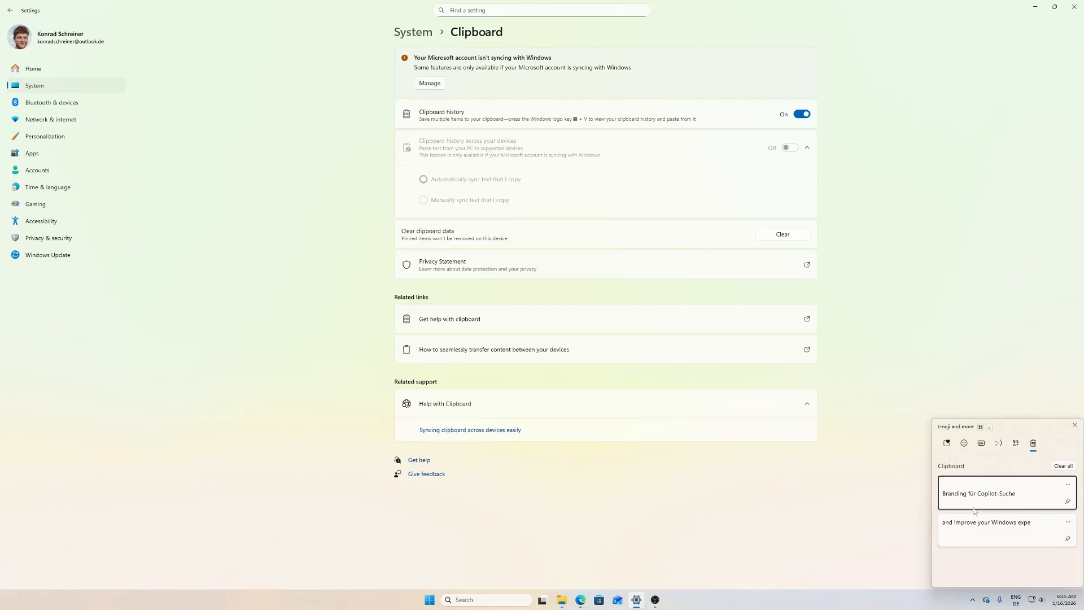
left_click(1020, 534)
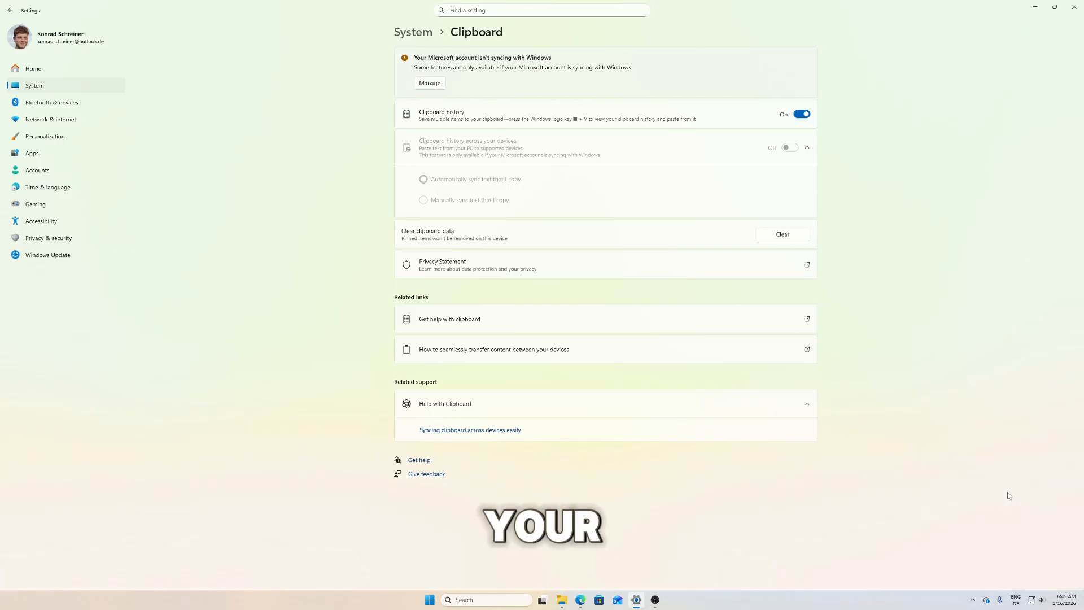
key("super+v")
left_click(1019, 525)
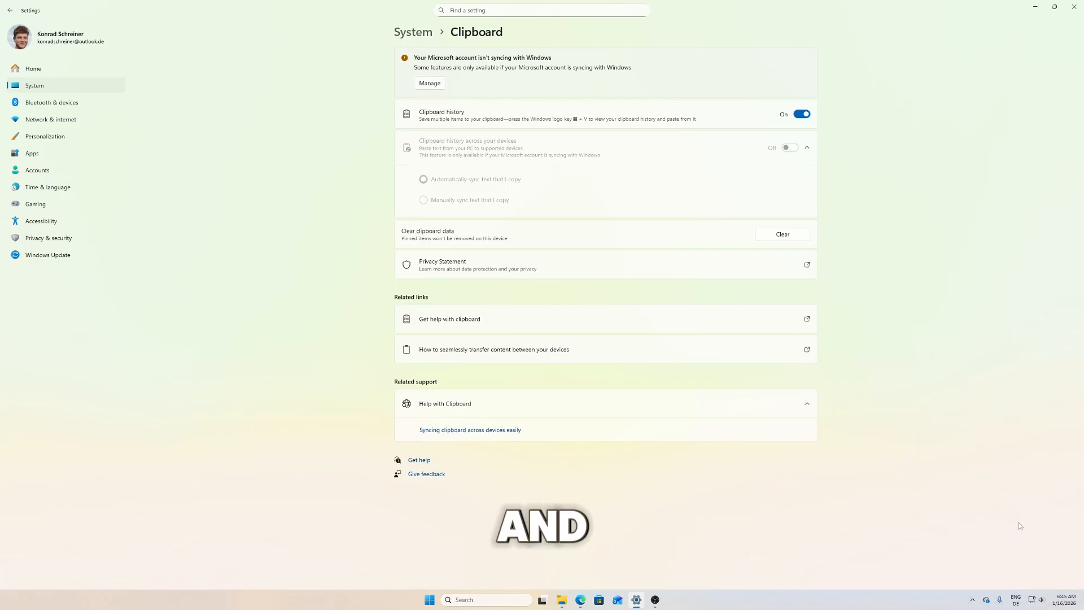
key("super+v")
left_click(1015, 504)
key("super+v")
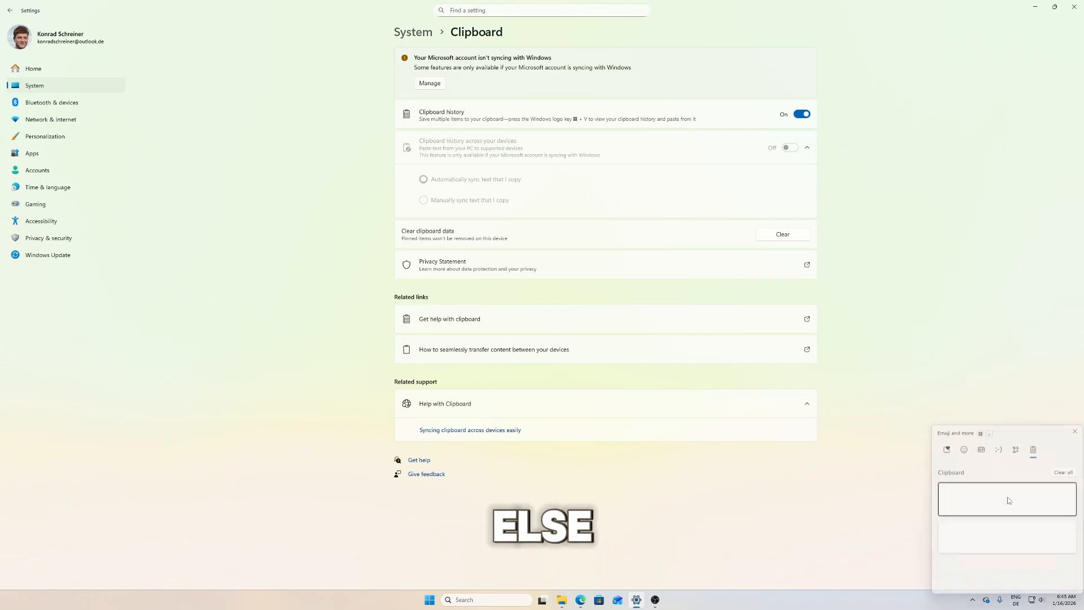
left_click(1017, 496)
Look at the emoji and GIF sections of the clipboard panel, return to the clipboard history and close it
key("super+v")
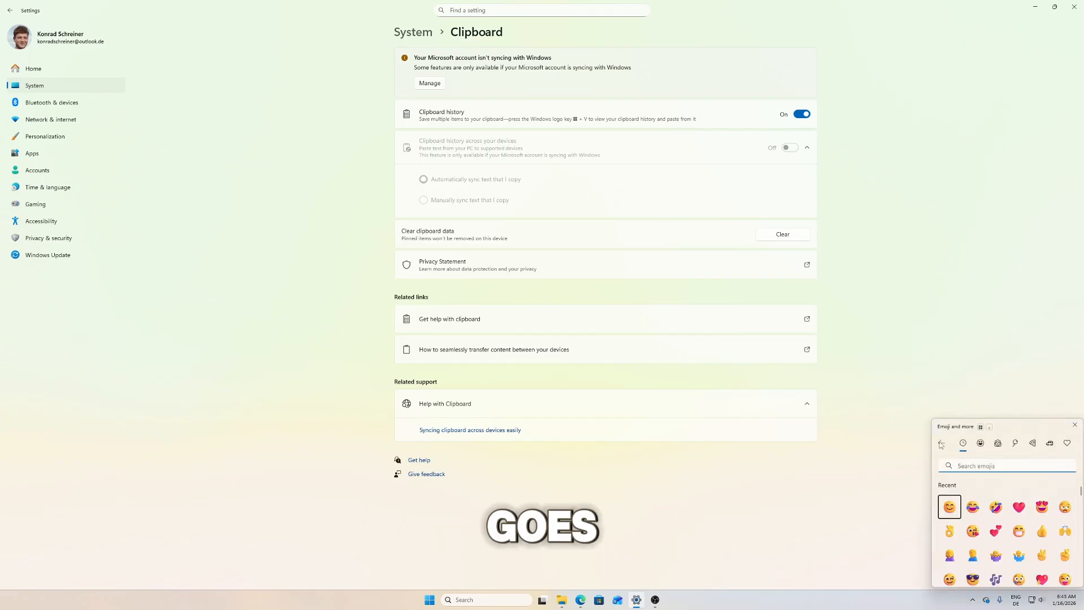
left_click(941, 443)
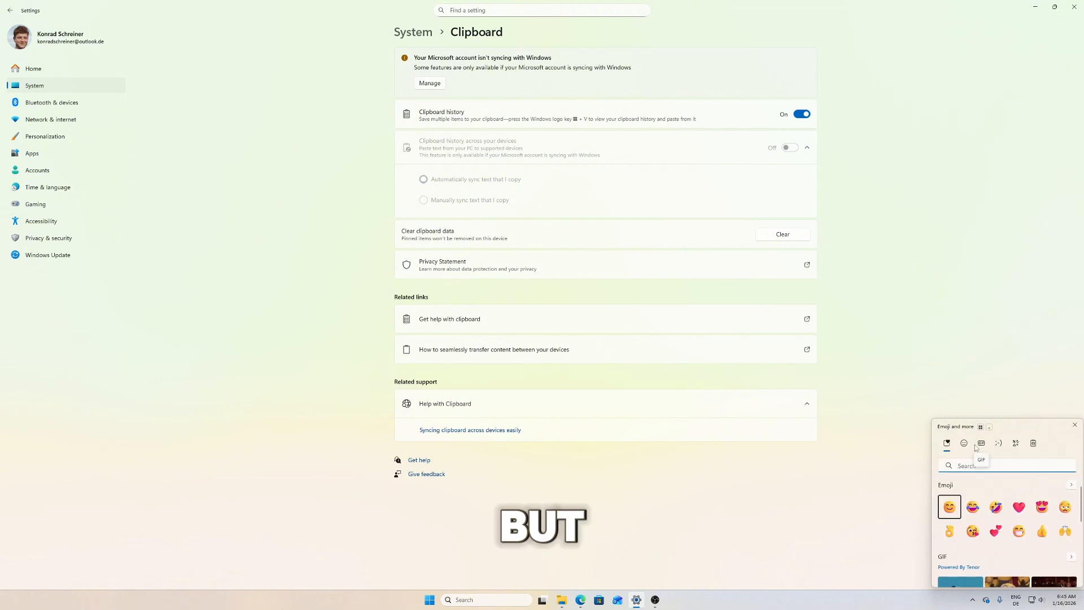
left_click(1033, 444)
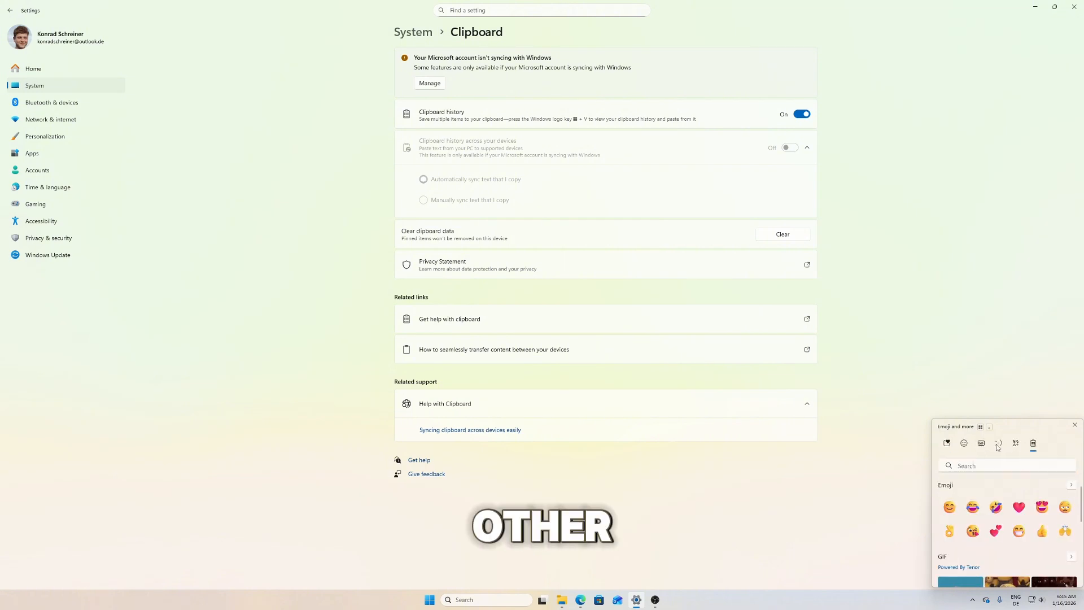
left_click(904, 434)
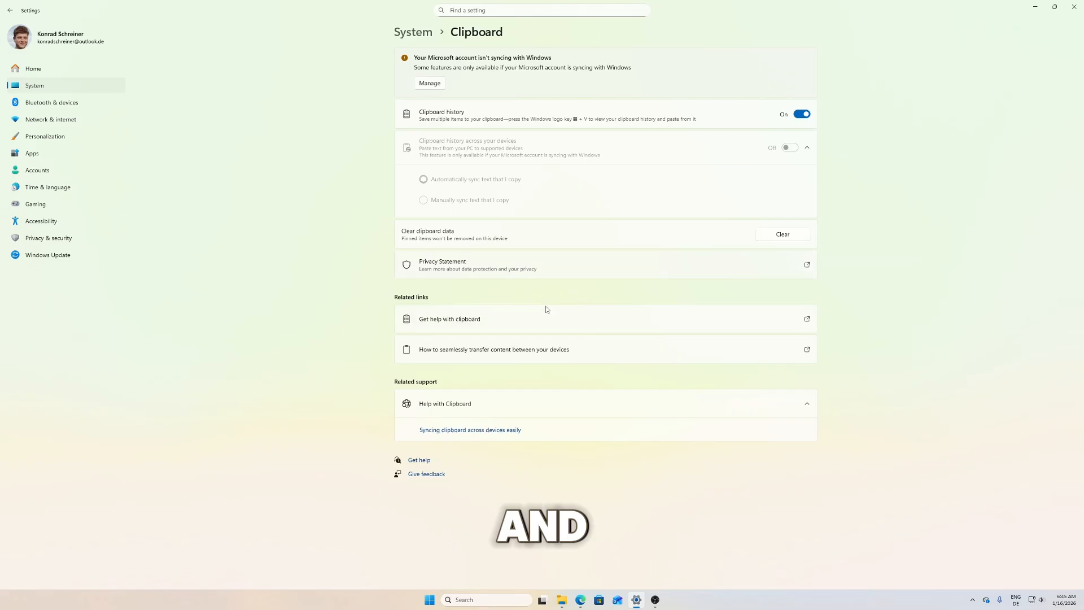
key("super+v")
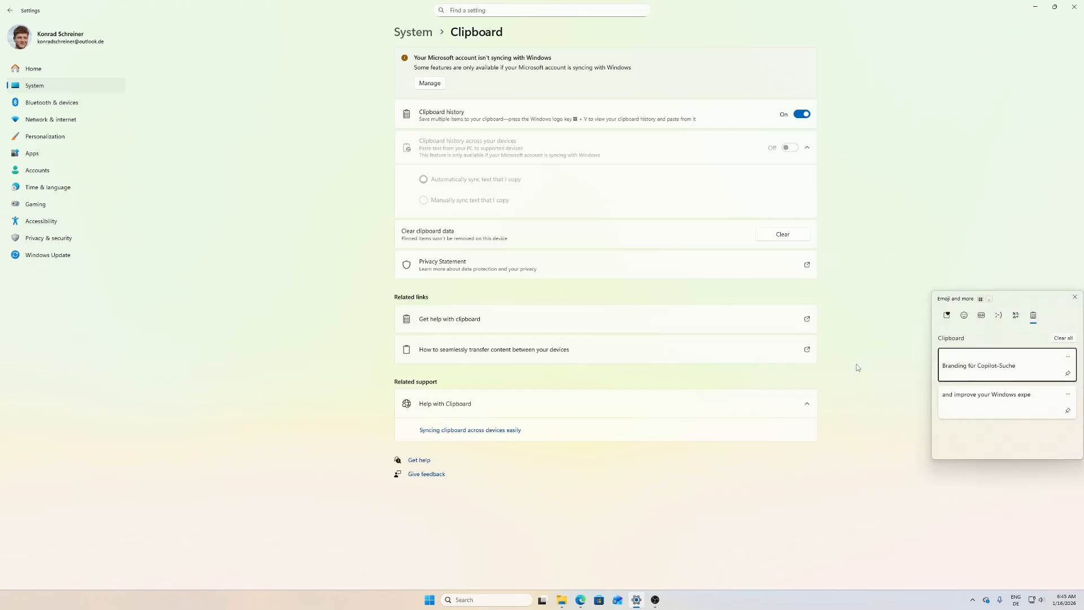
key("super")
key("super")
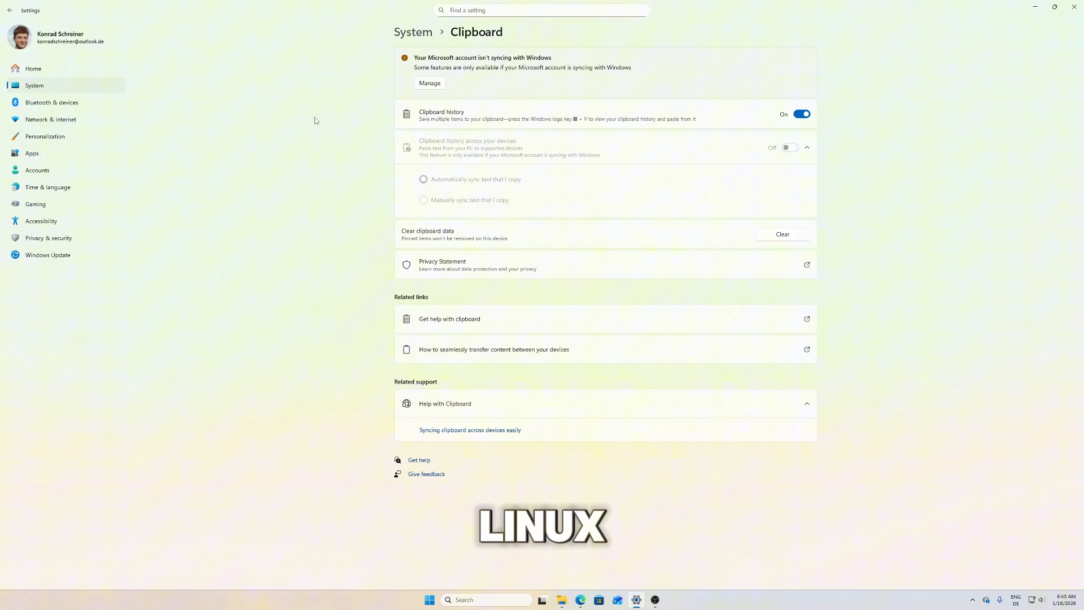
Review the System components and AI components pages and return to the System settings overview
left_click(413, 32)
scroll(452, 362, "down", 2)
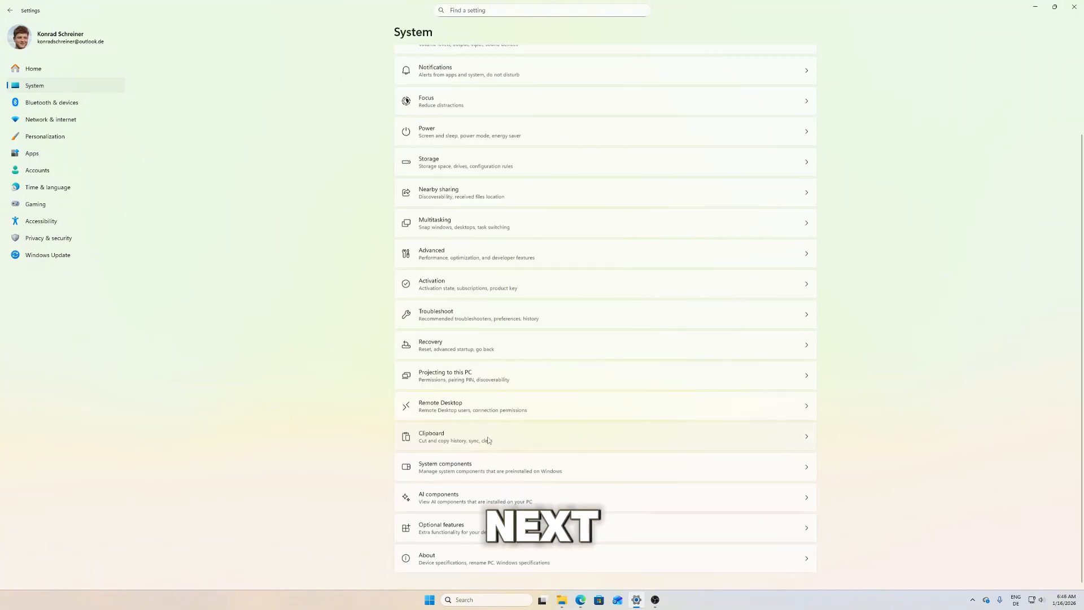
left_click(500, 464)
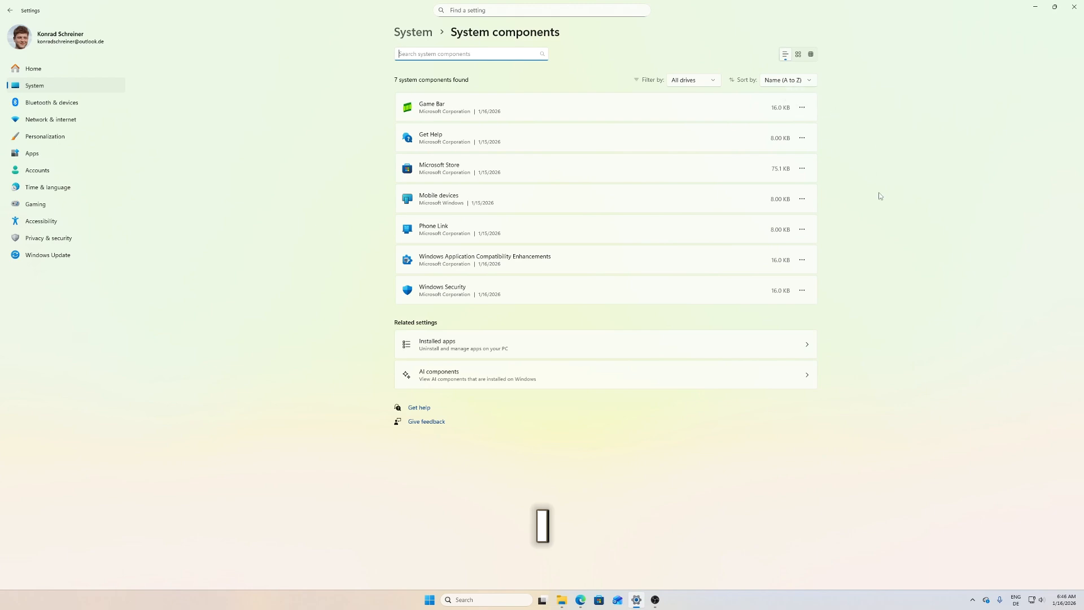
key("alt+Left")
scroll(678, 293, "down", 5)
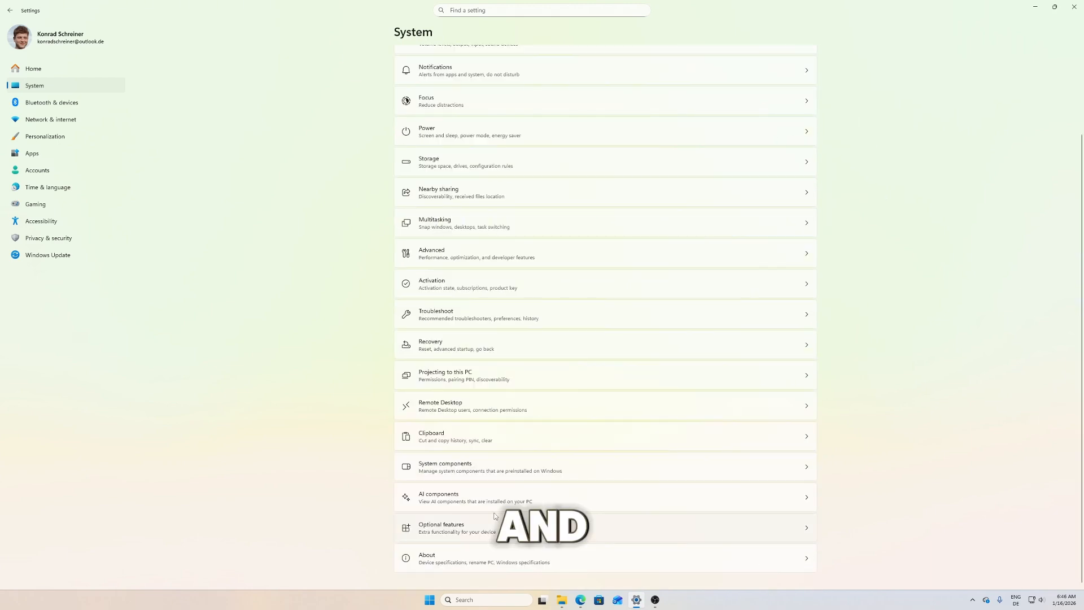
left_click(491, 497)
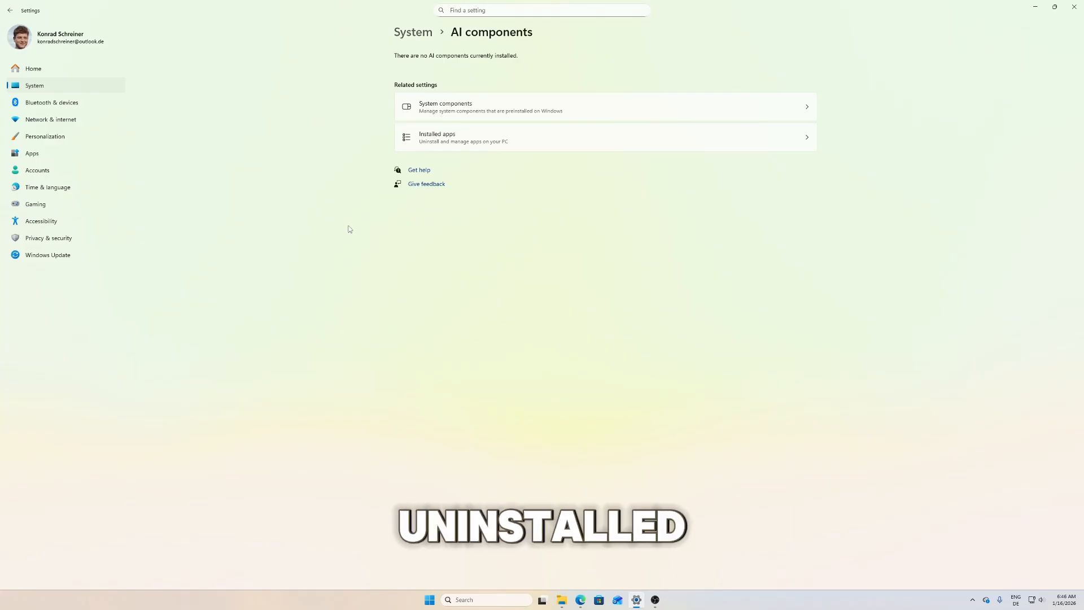
key("alt+Left")
scroll(366, 244, "down", 4)
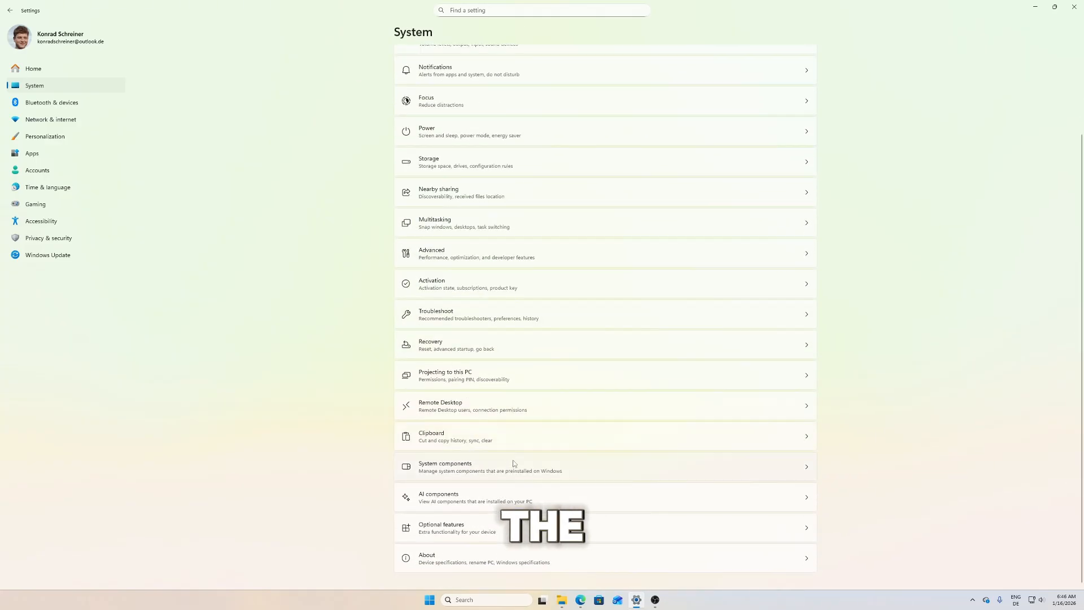
Review the added optional features, including the details of Math Recognizer, and search Windows for "note"
left_click(508, 529)
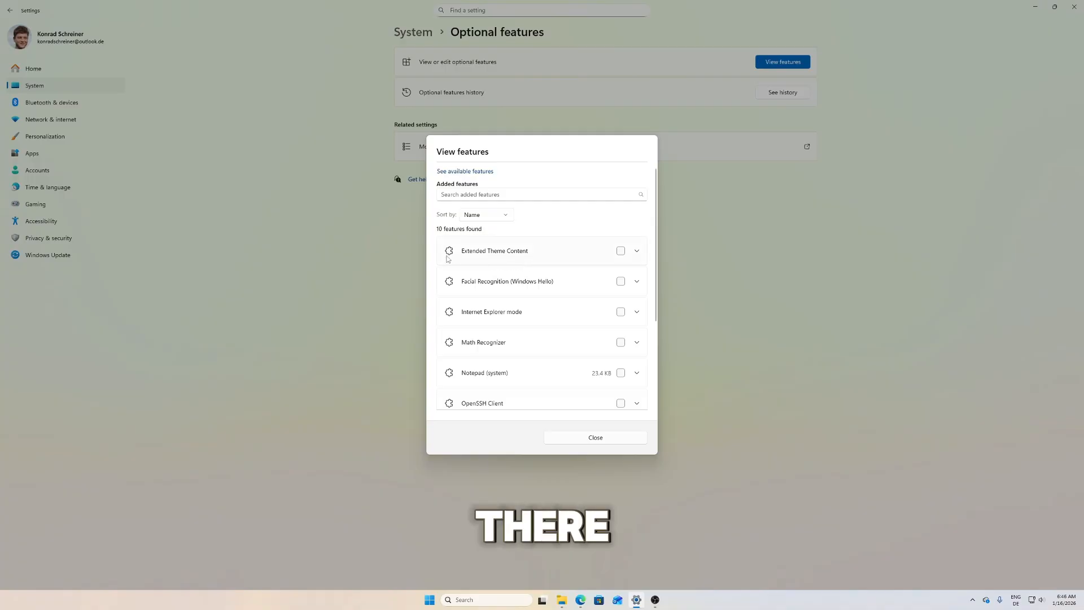
scroll(449, 282, "down", 2)
scroll(450, 283, "down", 2)
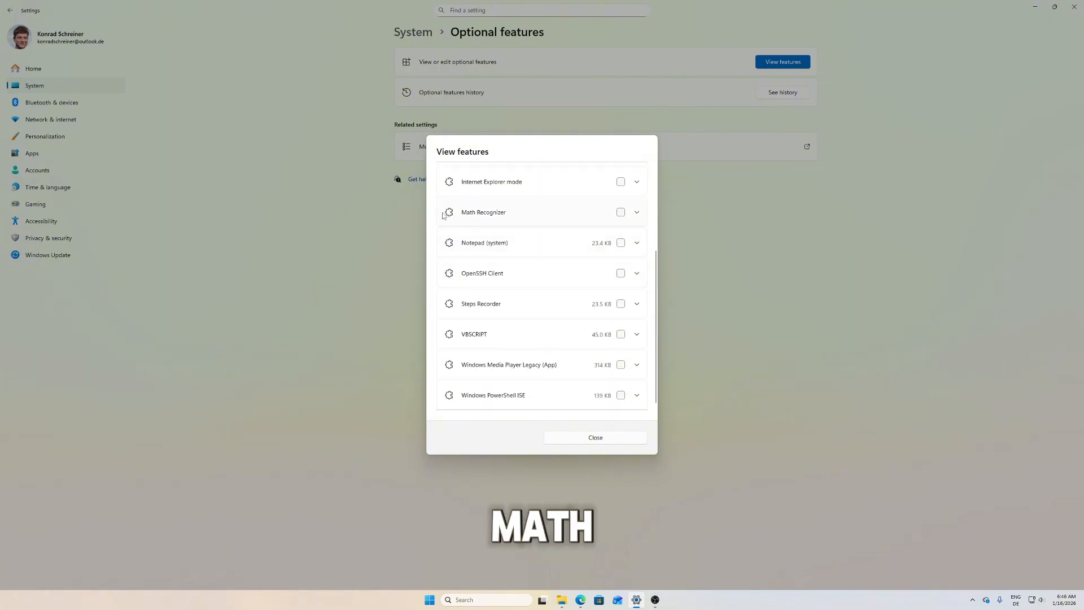
left_click(640, 213)
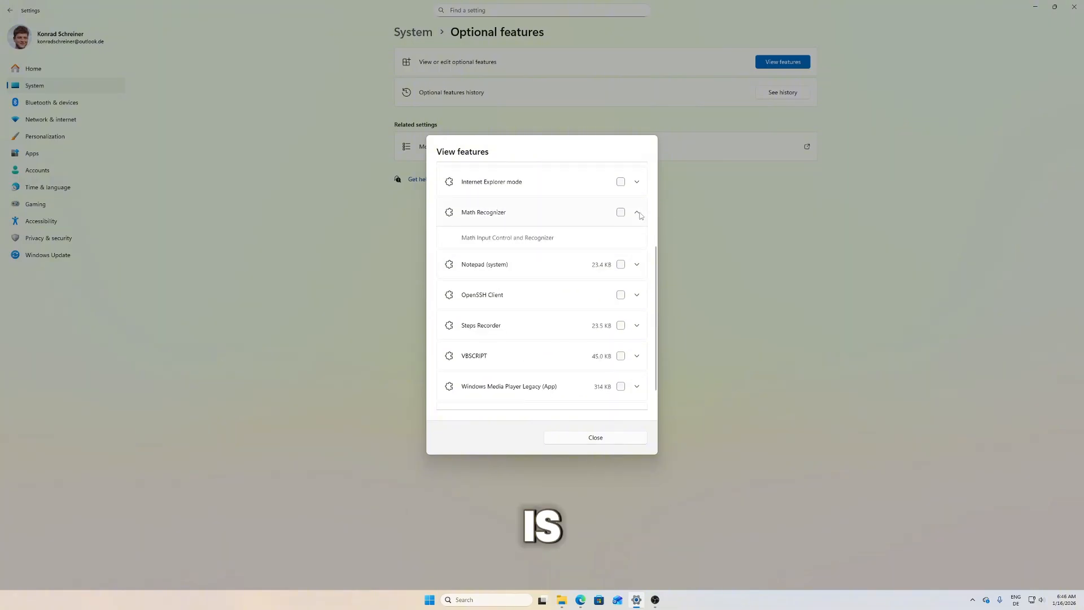
left_click(640, 213)
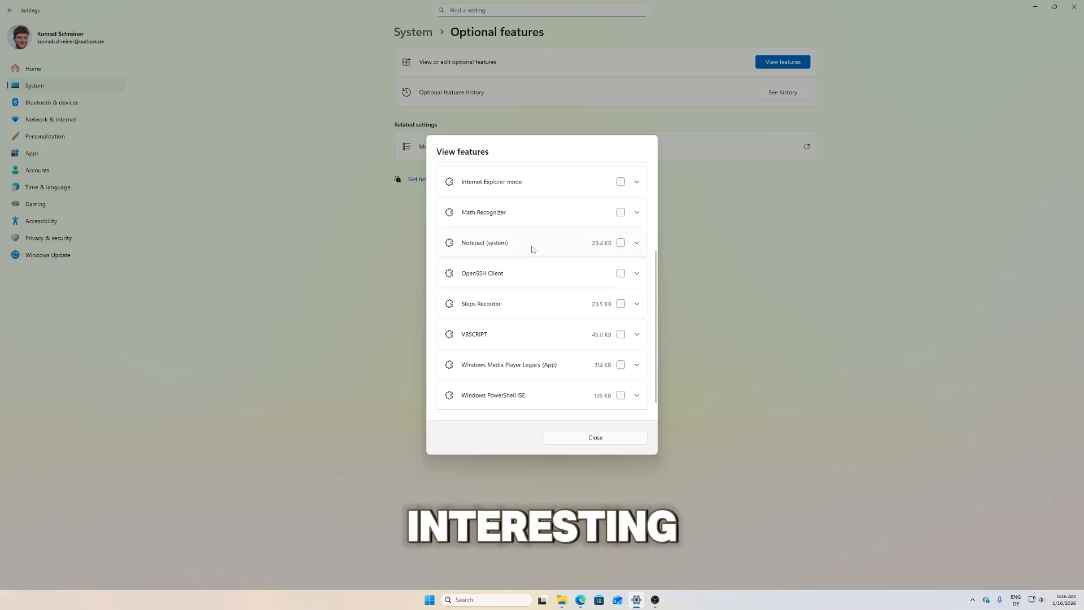
key("super")
type("note")
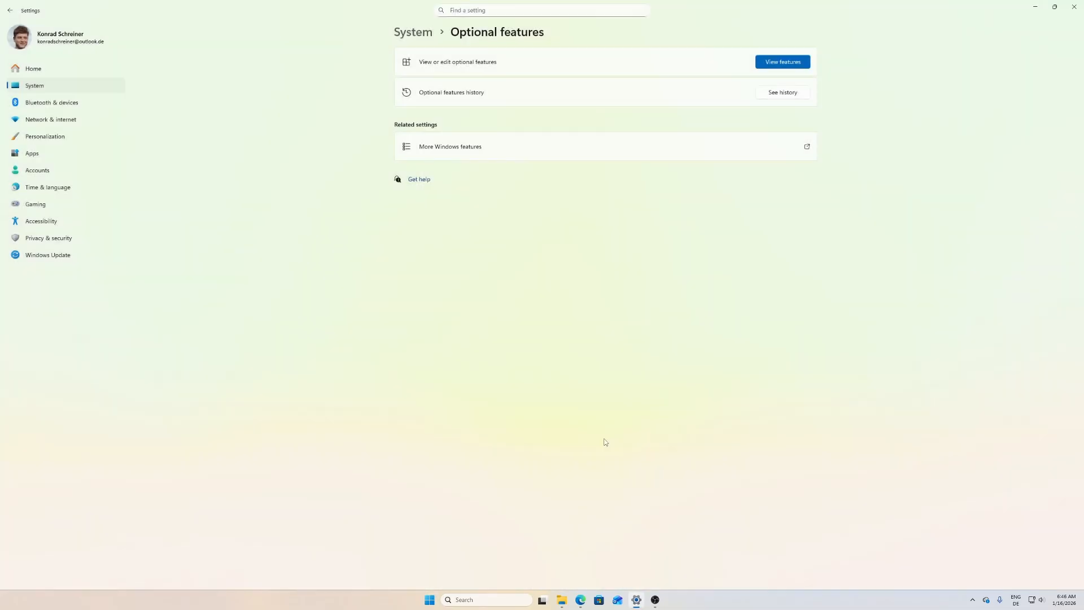
Return to the System settings overview and open the Bluetooth & devices settings
left_click(404, 33)
scroll(395, 432, "down", 10)
scroll(395, 432, "up", 4)
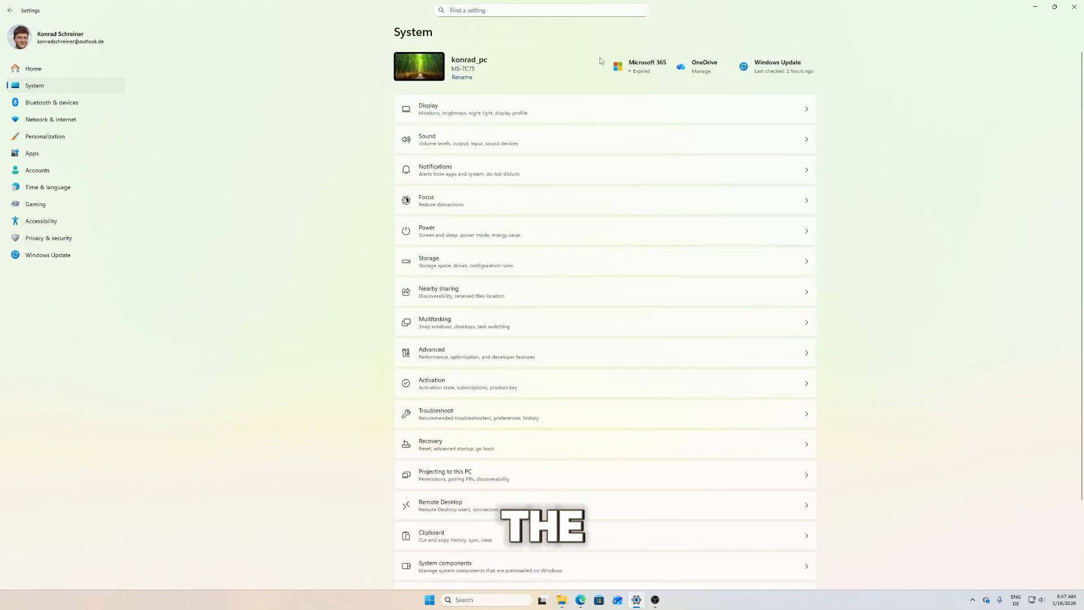
left_click(52, 102)
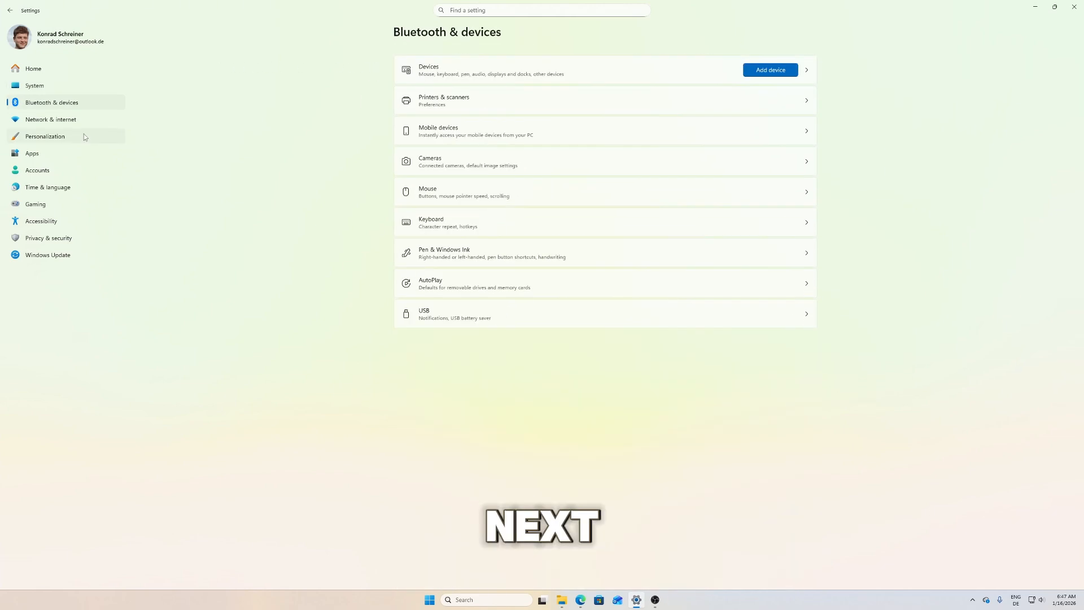
Try to add a new Bluetooth device and close the add-device dialog
left_click(787, 70)
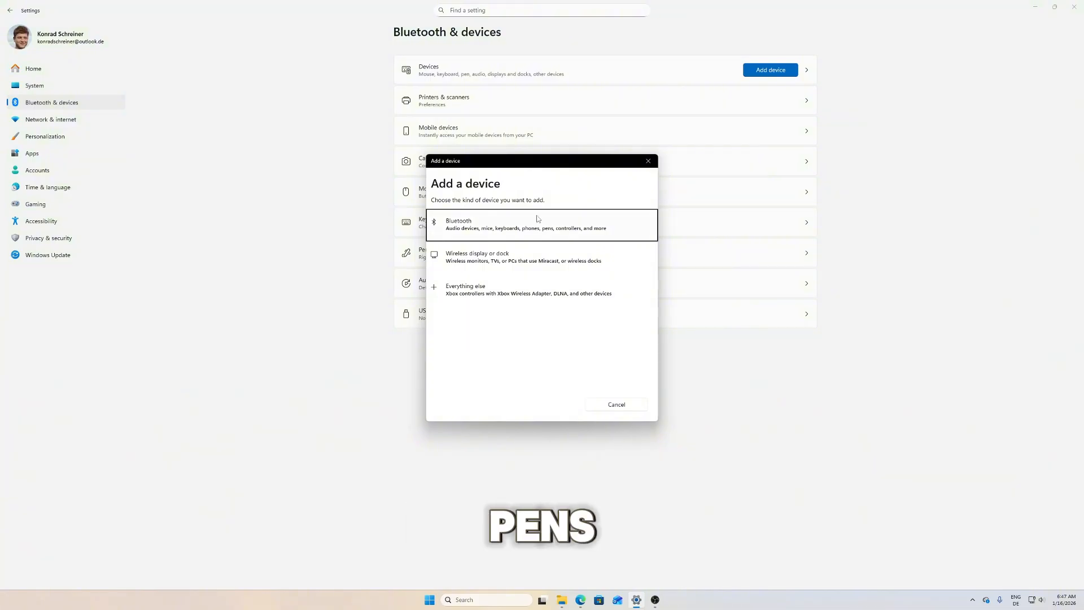
left_click(519, 232)
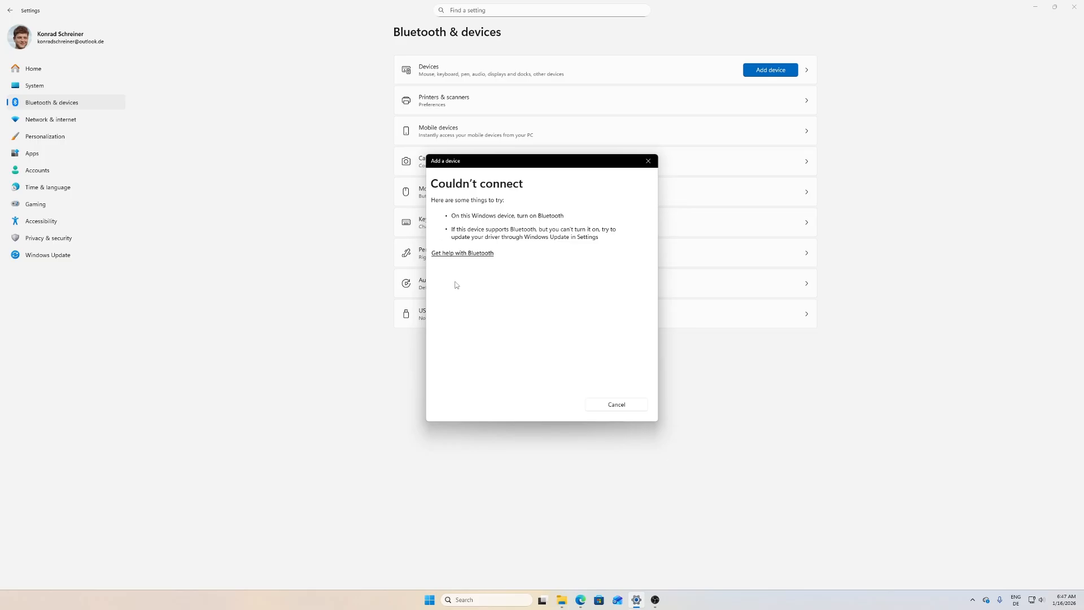
left_click(617, 405)
Search for available printers and scanners, add the Canon G4010 series, and return to the Bluetooth & devices overview
left_click(470, 101)
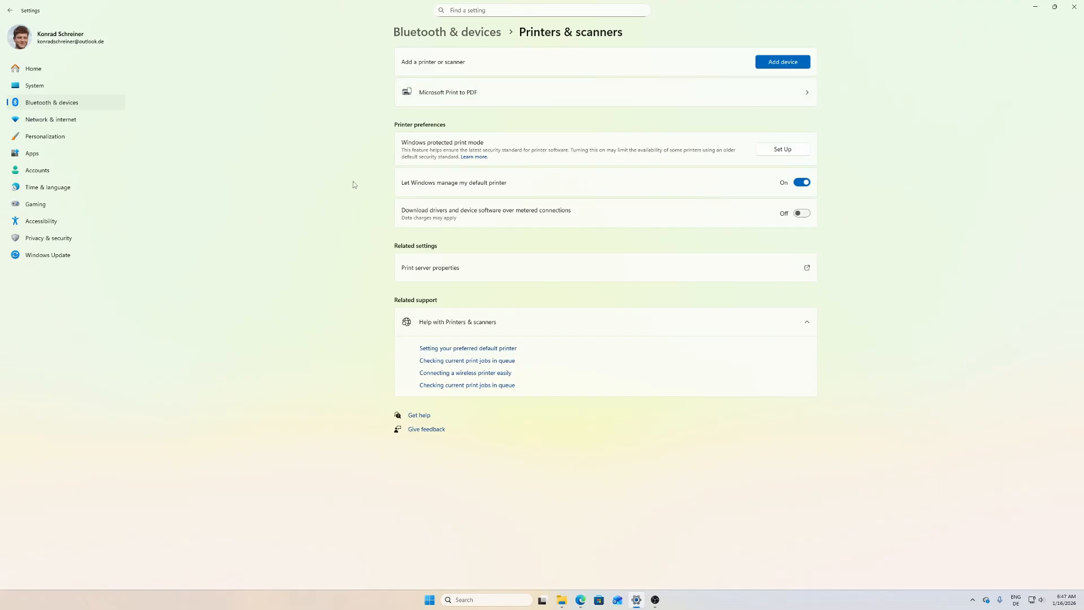
left_click(783, 62)
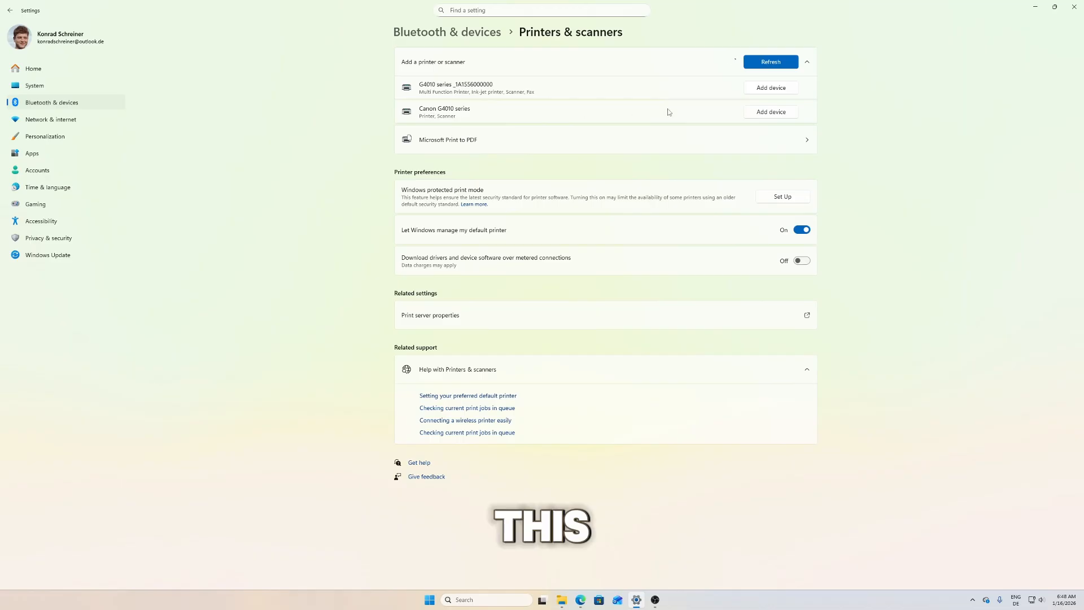
left_click(772, 112)
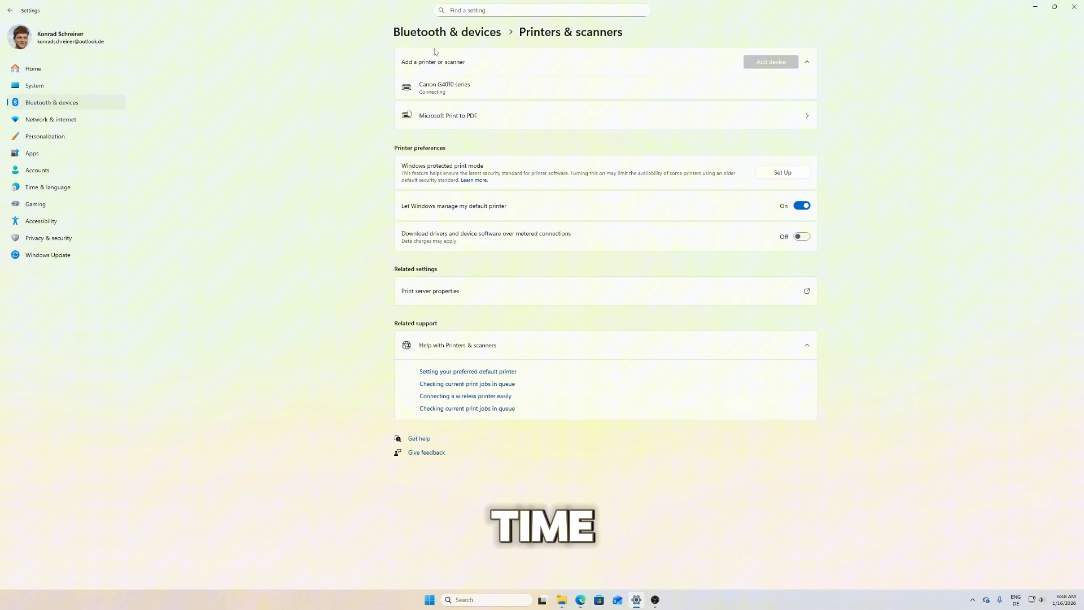
left_click(478, 32)
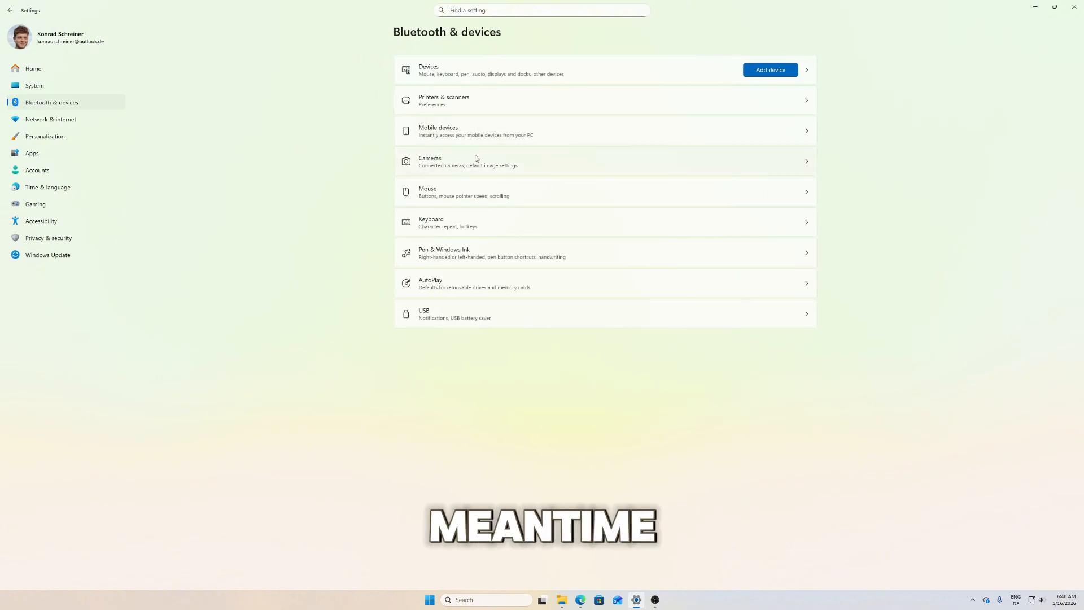
Look at the Mobile devices and Cameras pages and open the Mouse settings
left_click(568, 131)
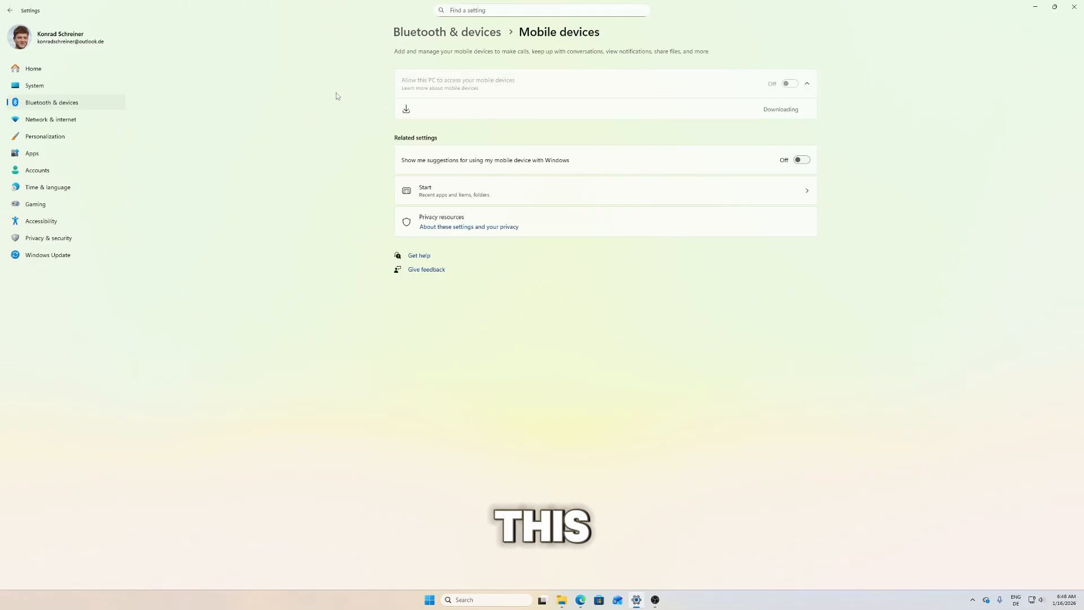
key("alt+Left")
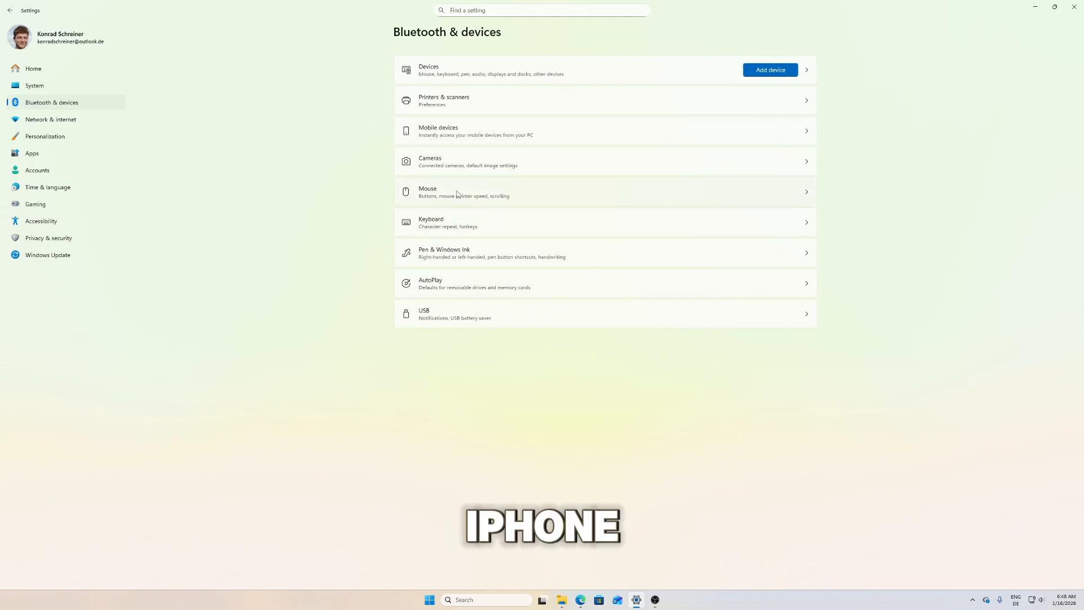
left_click(530, 164)
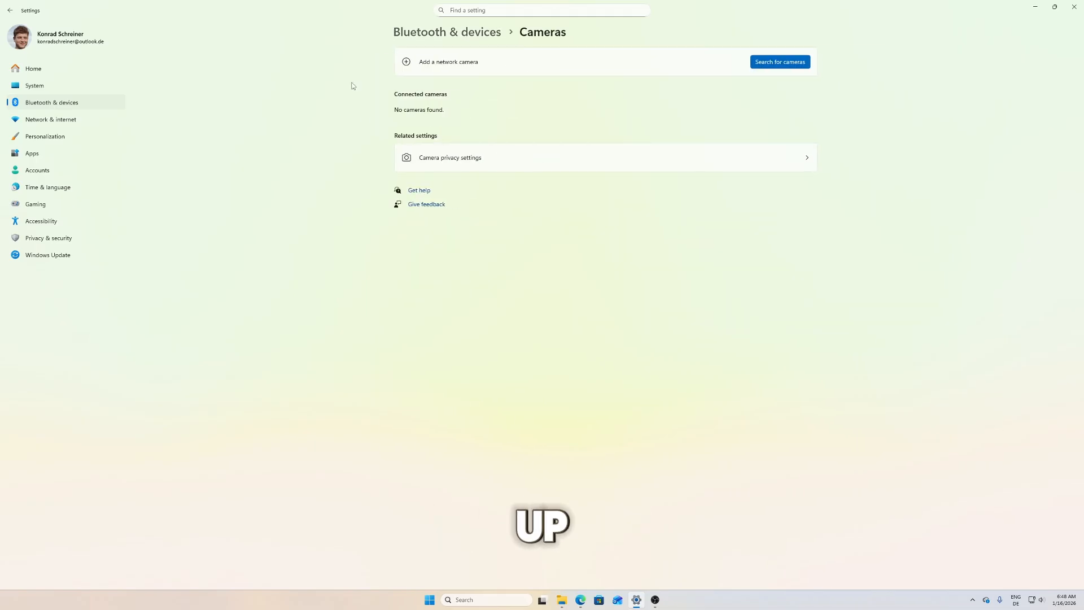
key("alt+Left")
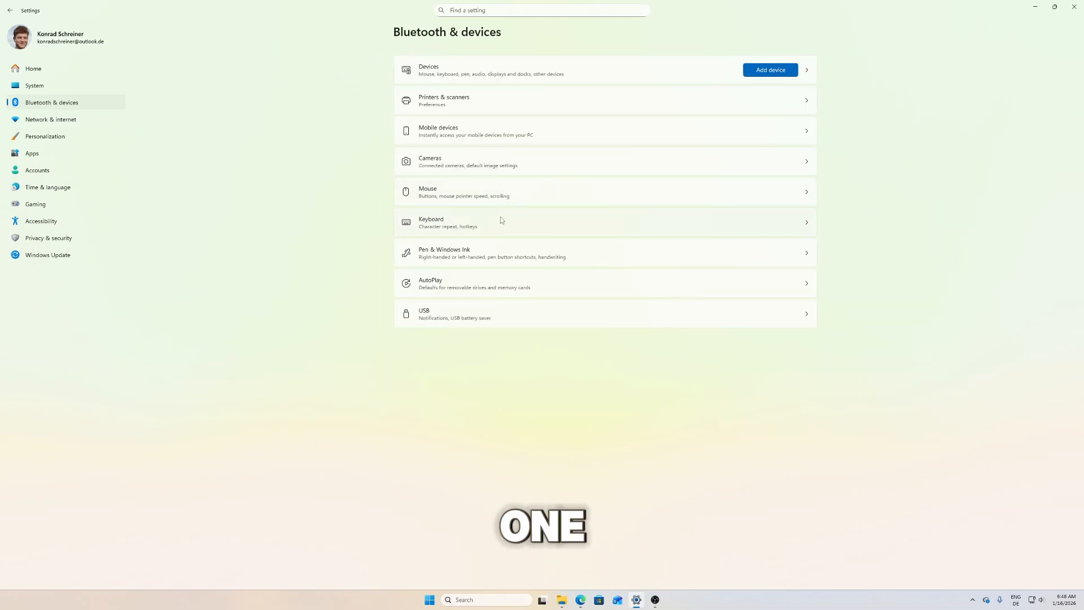
left_click(546, 198)
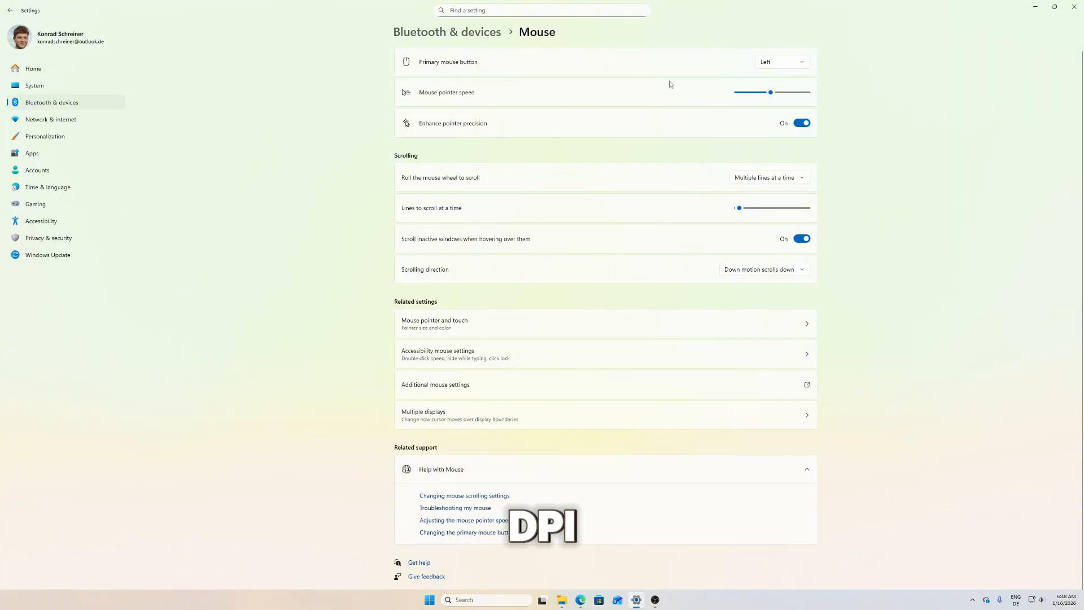
Try the fastest and slowest mouse pointer speeds and set the speed back to the middle
left_click_drag(771, 92, 823, 97)
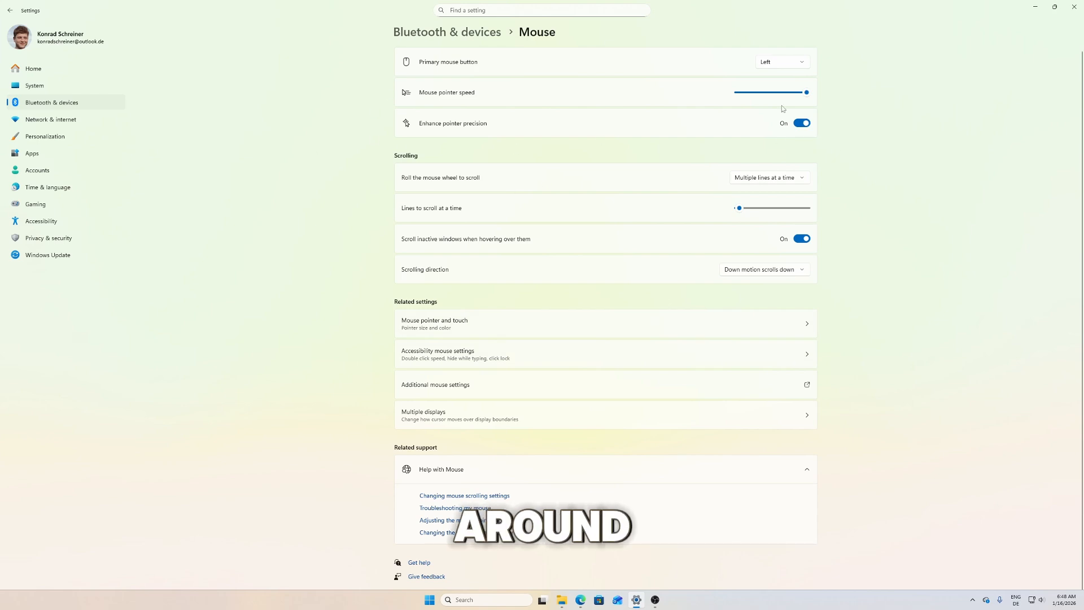
left_click_drag(807, 92, 734, 95)
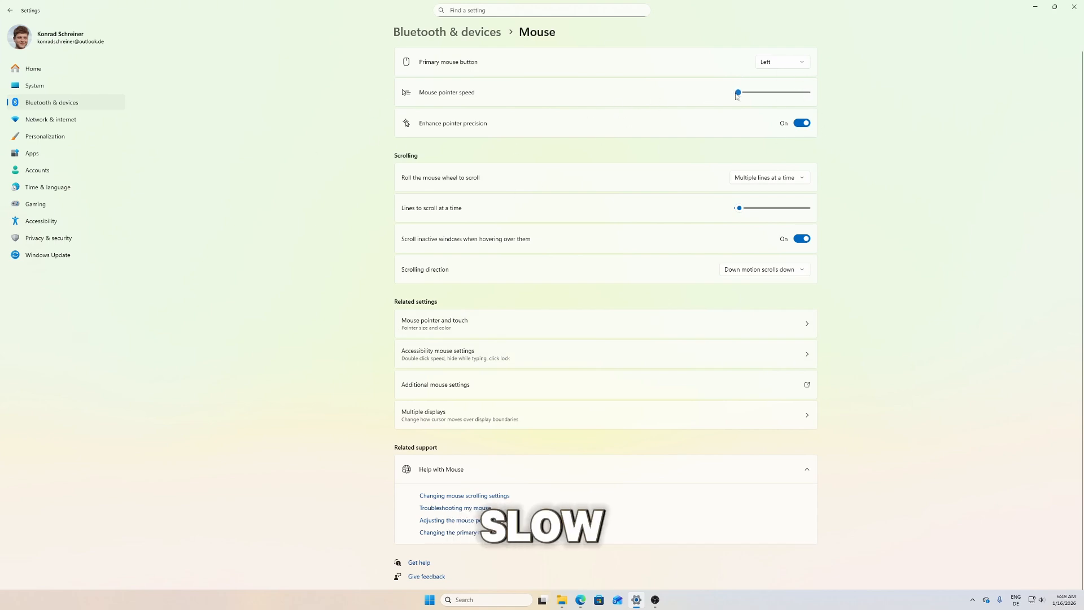
left_click_drag(738, 96, 770, 103)
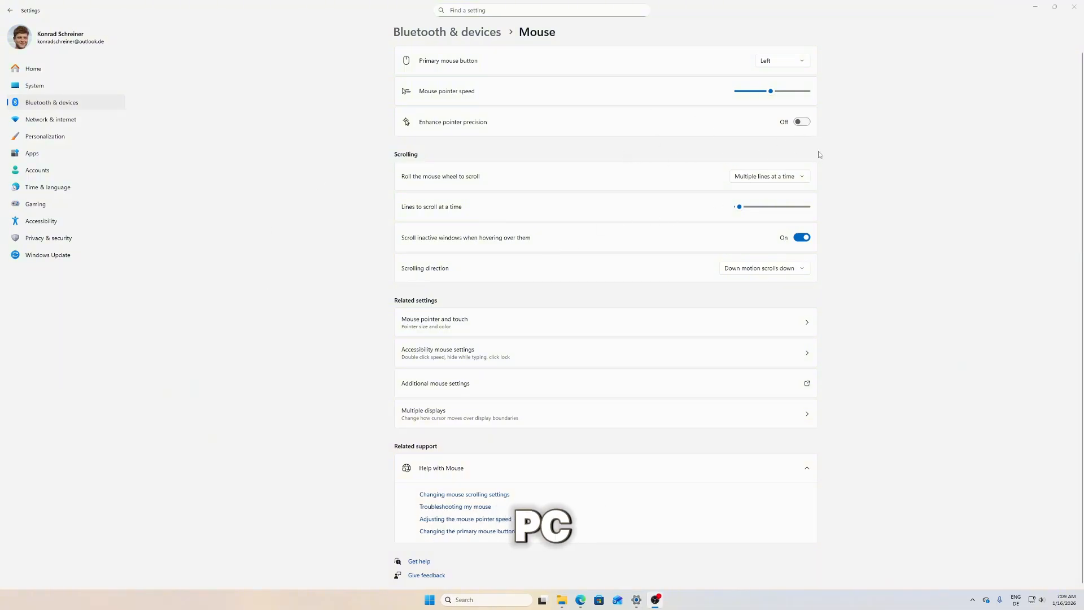
Switch Enhance pointer precision on and off to compare, and leave it turned off
left_click(802, 122)
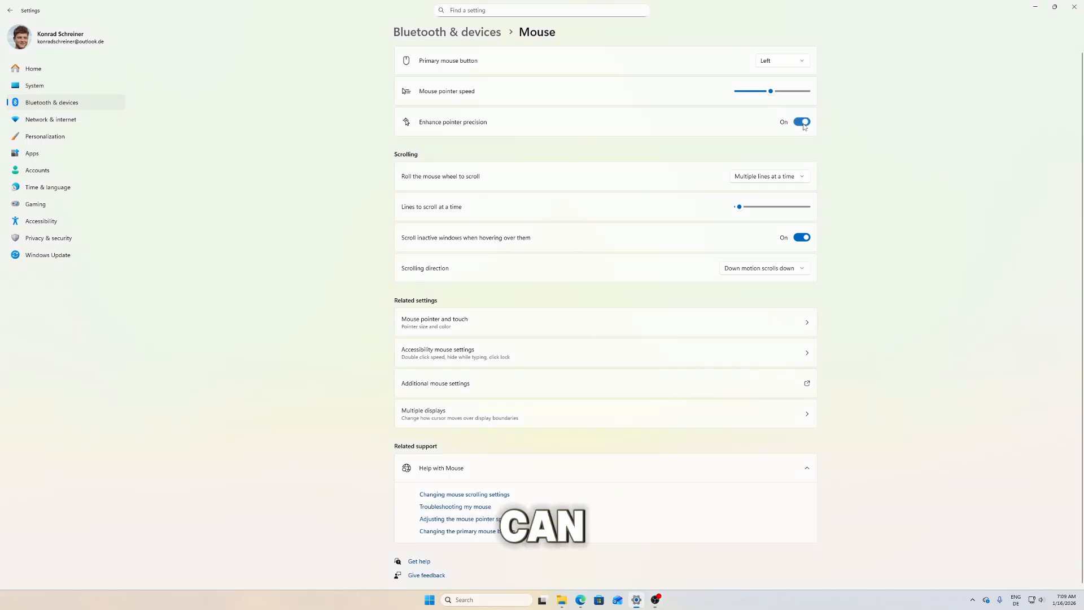
left_click(802, 123)
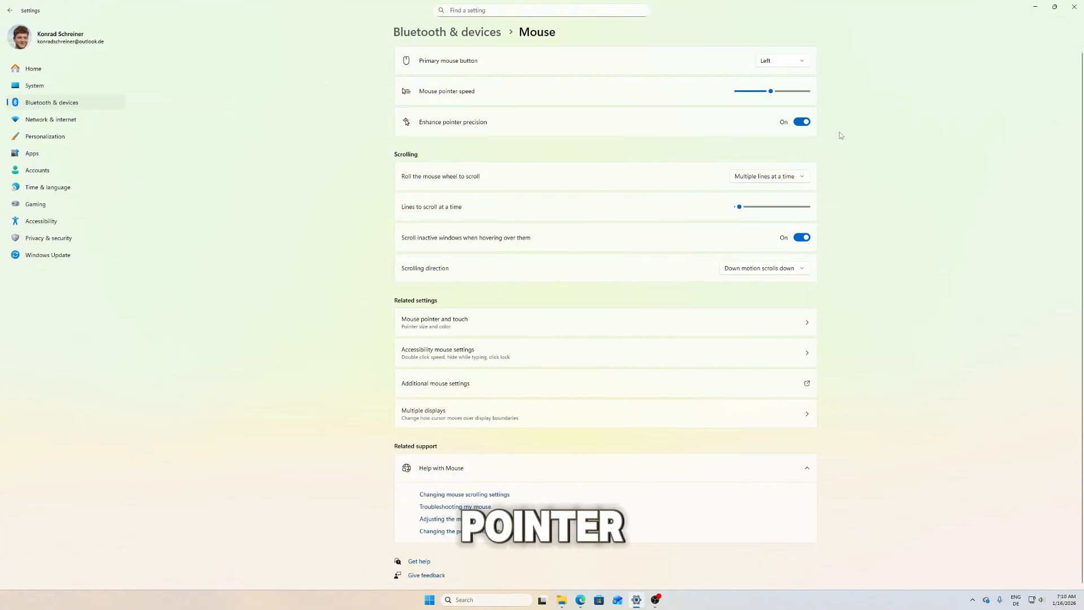
left_click(802, 122)
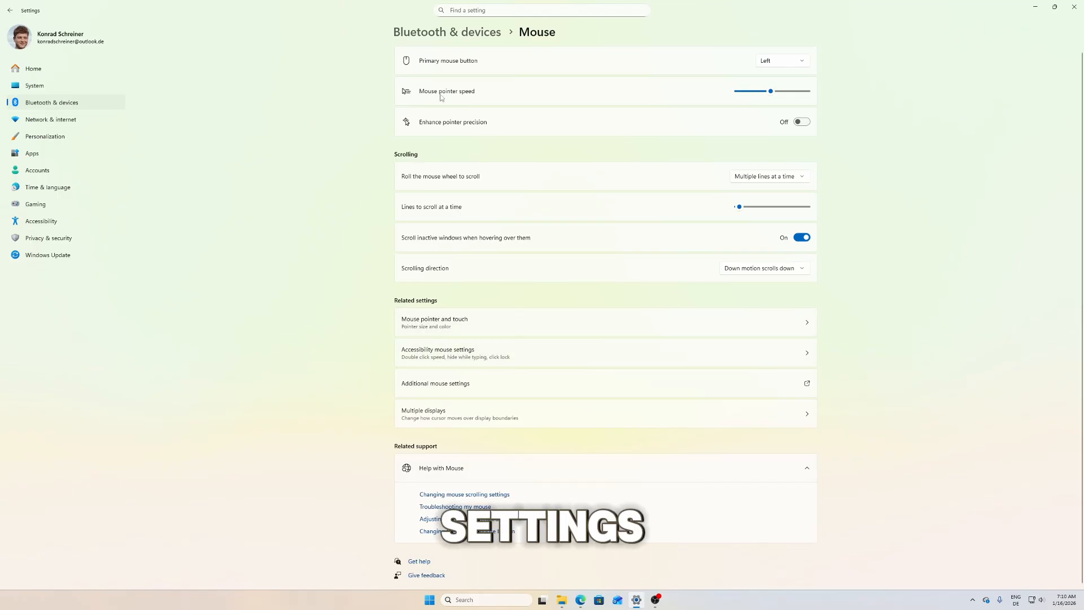
Open the Keyboard settings and test the character repeat in the preview field with random text and runs of d and s
left_click(424, 29)
left_click(493, 220)
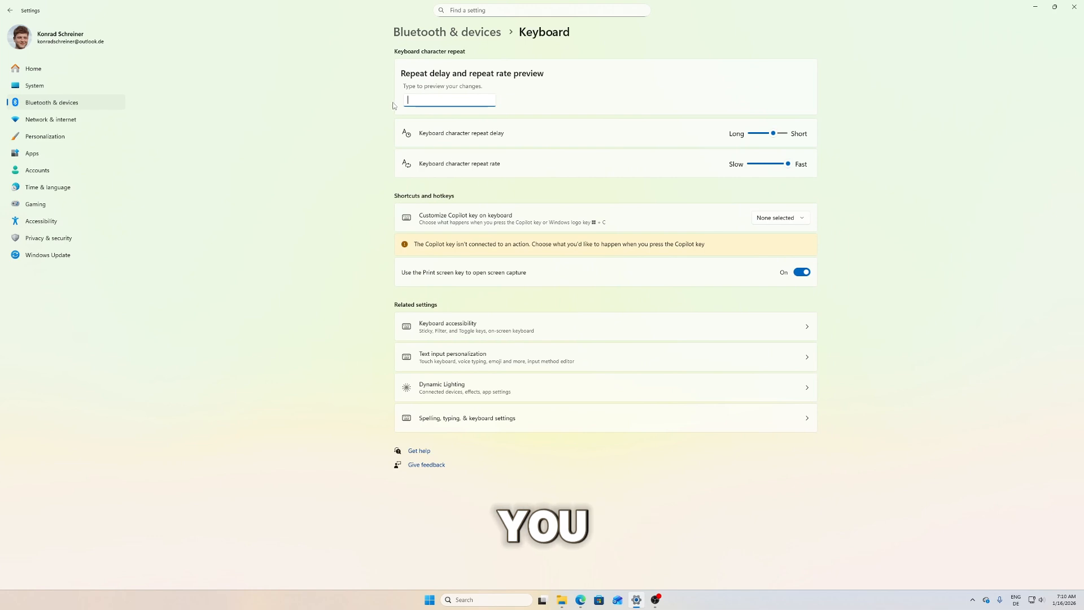
left_click(440, 97)
type("huhasudhasduh")
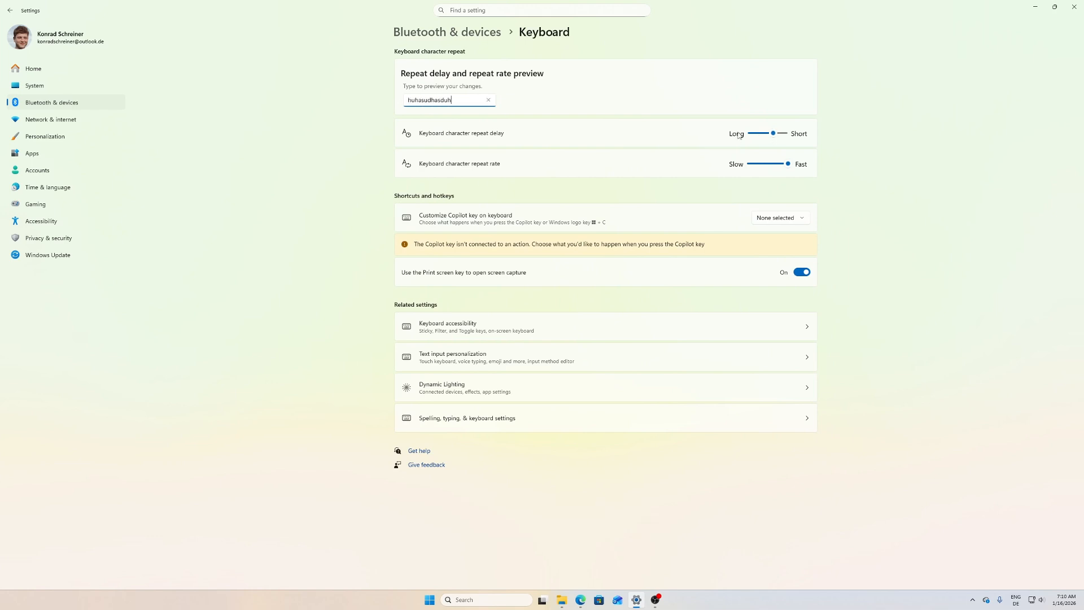
key("ctrl+a")
type("ddddddddddddd")
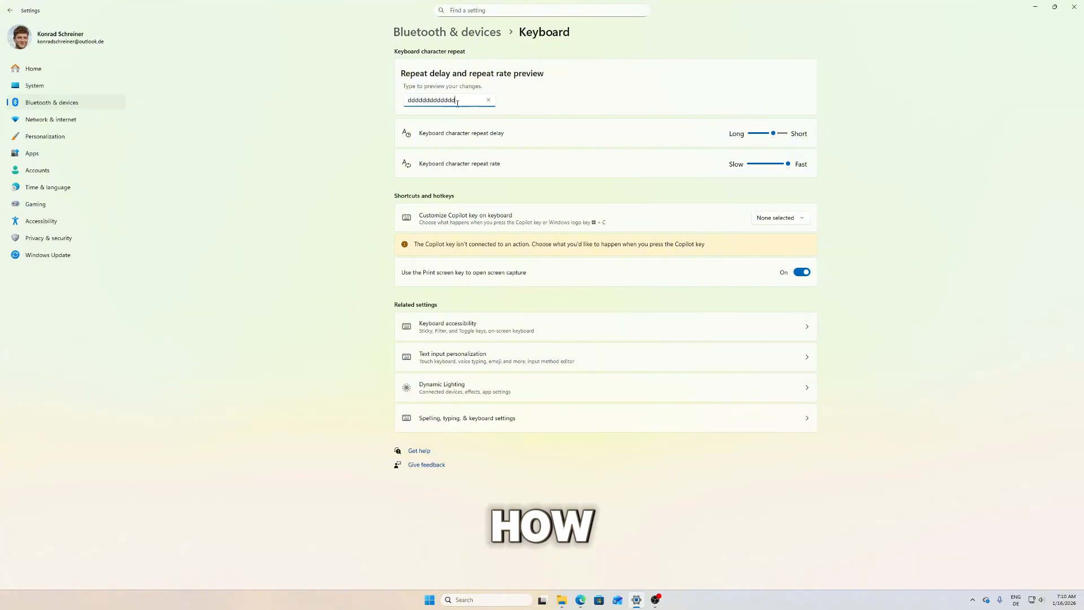
key("ctrl+a")
type("ddddddddddd")
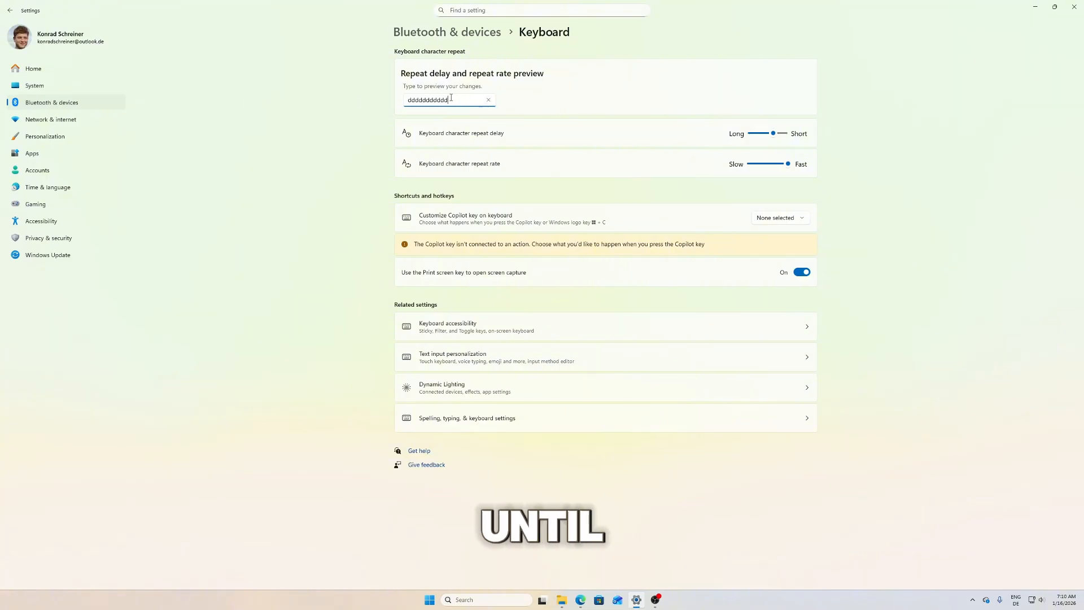
key("ctrl+a")
type("ddddddddddd")
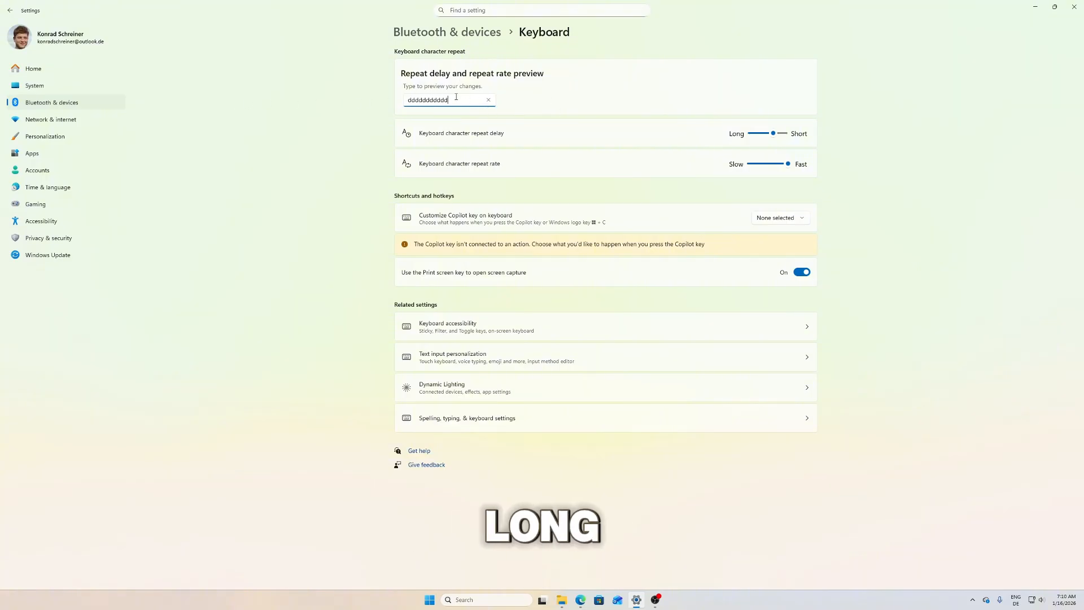
key("ctrl+a")
type("sssssssss")
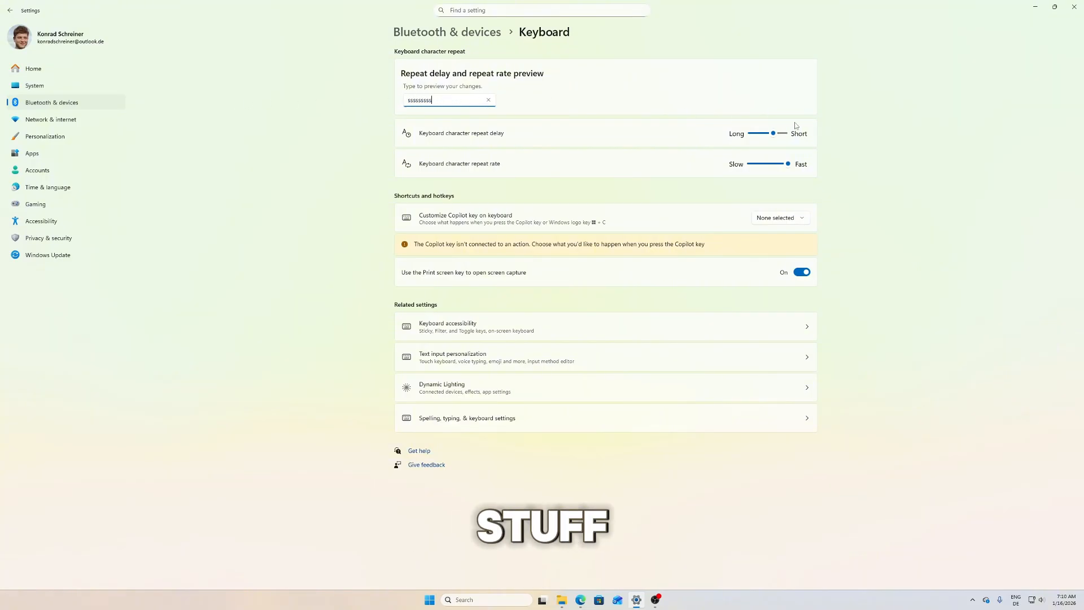
Set the keyboard character repeat delay to the shortest value and test it with a run of d characters
mouse_move(773, 136)
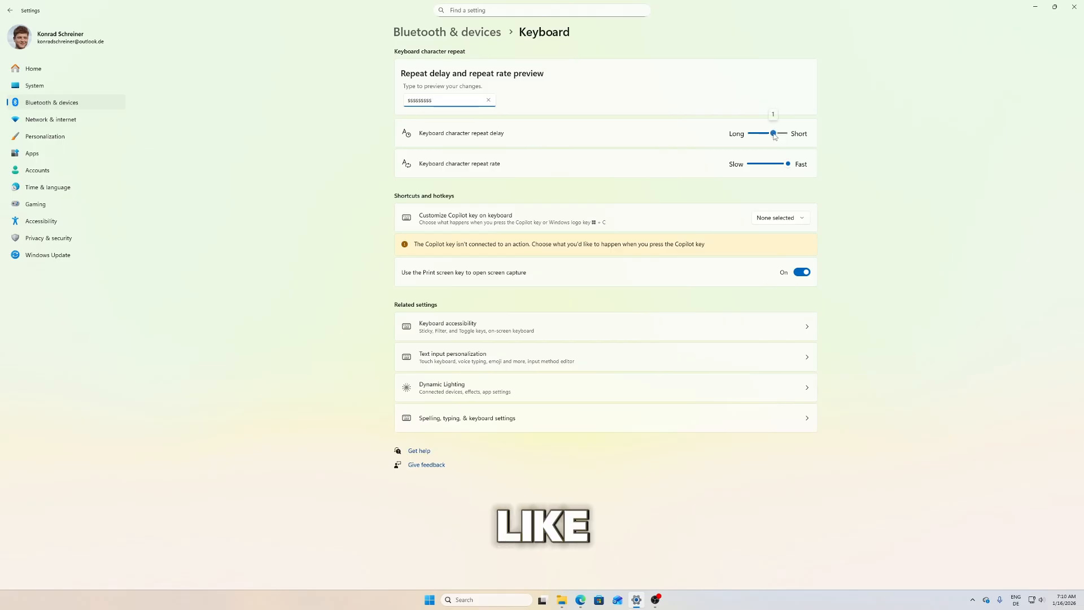
left_click_drag(774, 136, 793, 135)
left_click_drag(435, 101, 302, 101)
type("ddddddddddddd")
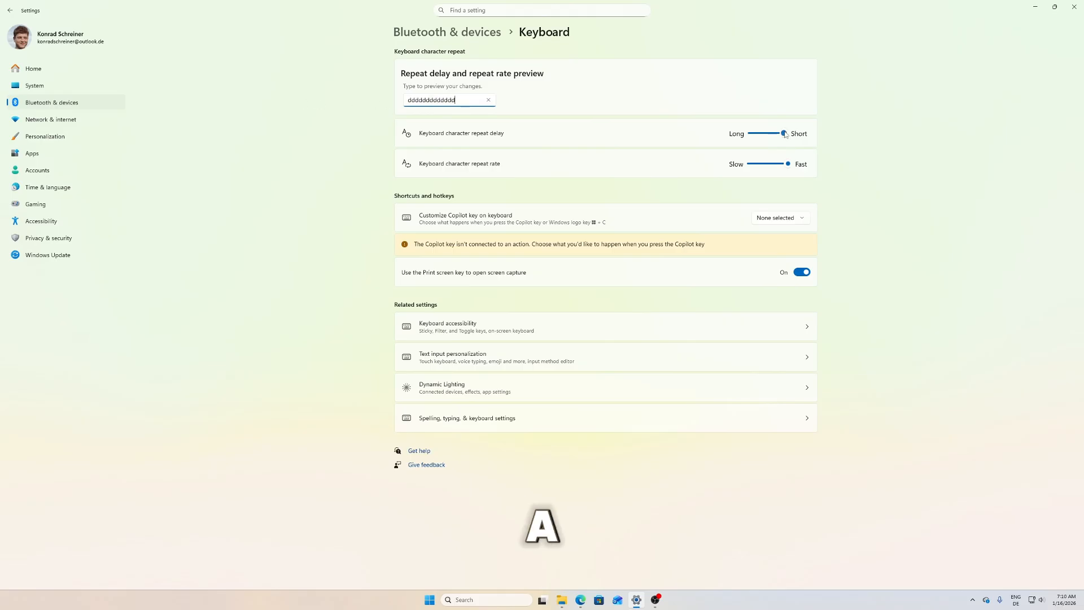
Set the keyboard character repeat delay to the longest value and test it in the preview field
left_click_drag(786, 135, 751, 134)
left_click(483, 100)
type("d")
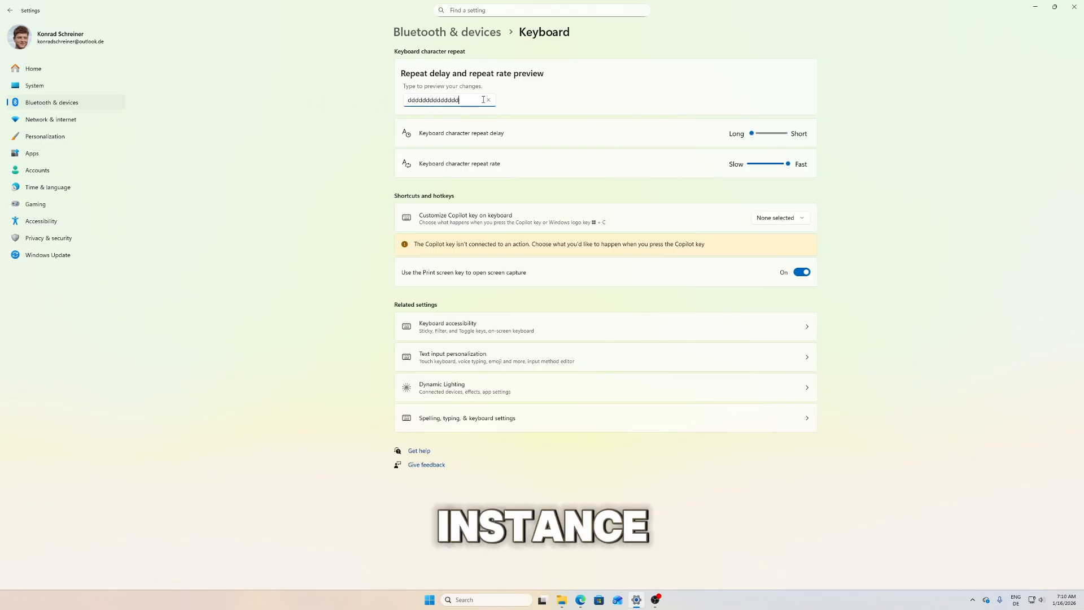
left_click_drag(483, 100, 386, 121)
type("dddddddddddddd")
Test the repeat delay one notch above the longest, set it to 1, one notch before the shortest, and test again
left_click_drag(752, 134, 763, 134)
left_click_drag(474, 101, 373, 106)
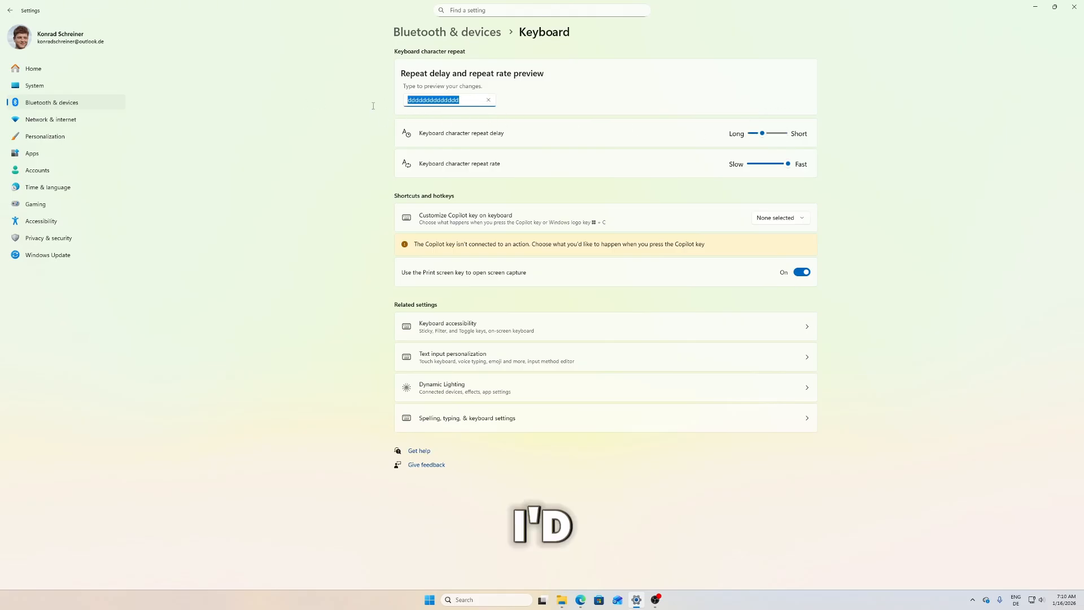
type("dddddddddd")
left_click_drag(762, 134, 774, 135)
left_click_drag(451, 100, 342, 105)
type("d")
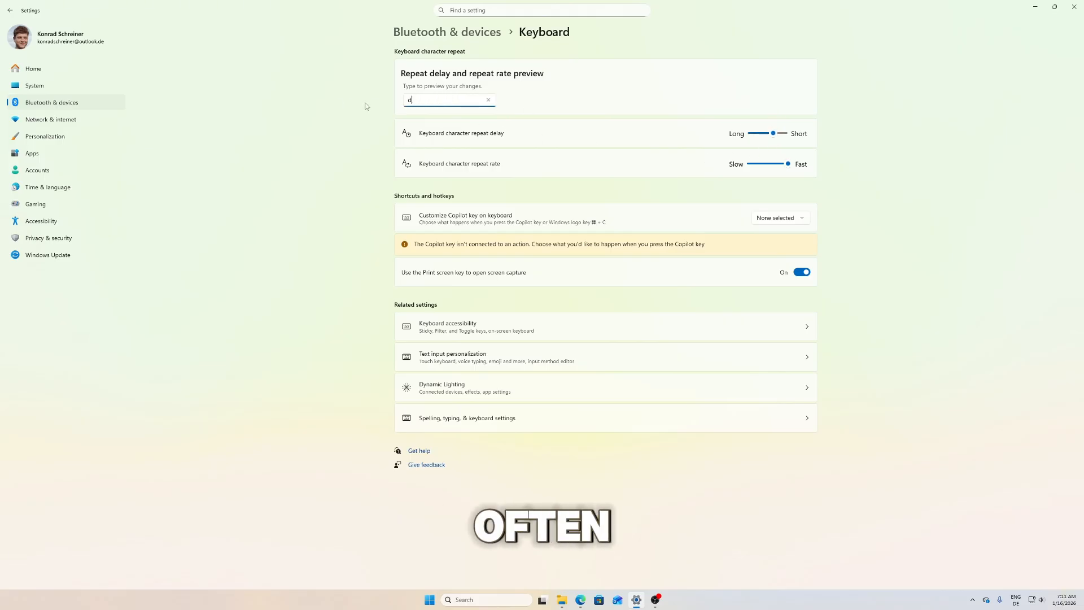
Finish the repeat delay preview, set the keyboard character repeat rate to the slowest value and test it with a run of d characters
type("dddddddddd")
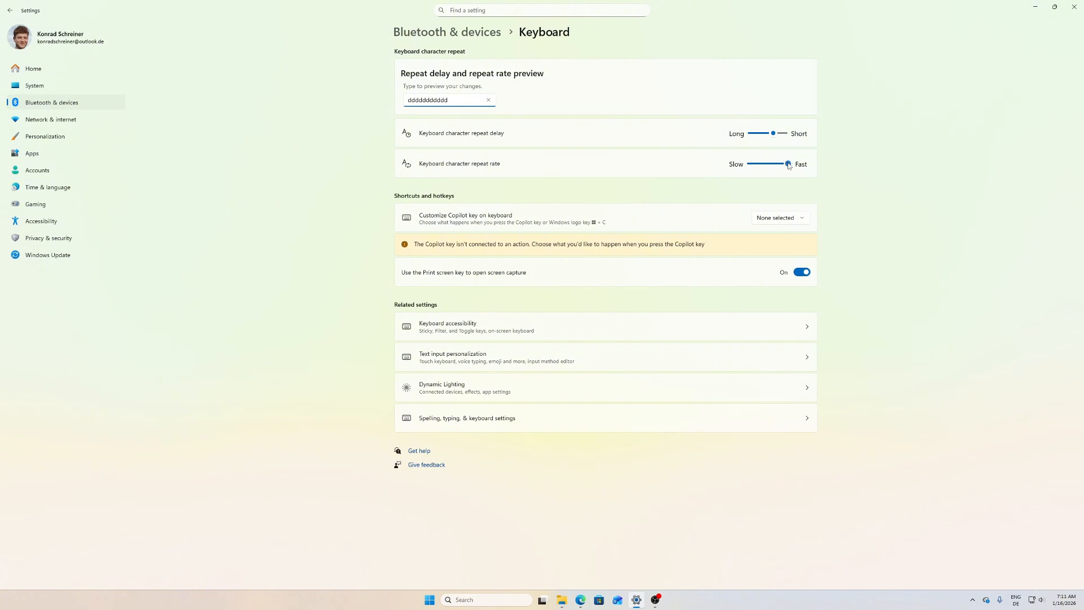
left_click_drag(790, 165, 747, 167)
left_click_drag(449, 100, 307, 100)
type("dd")
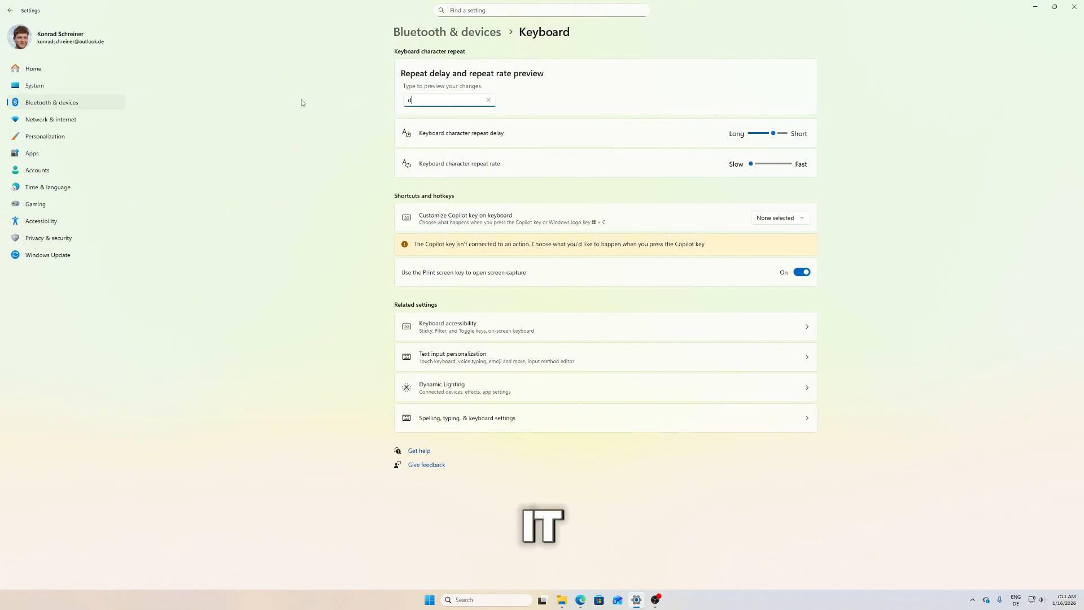
type("dd")
Set the keyboard character repeat rate to the fastest value and test it in the preview field
left_click(791, 165)
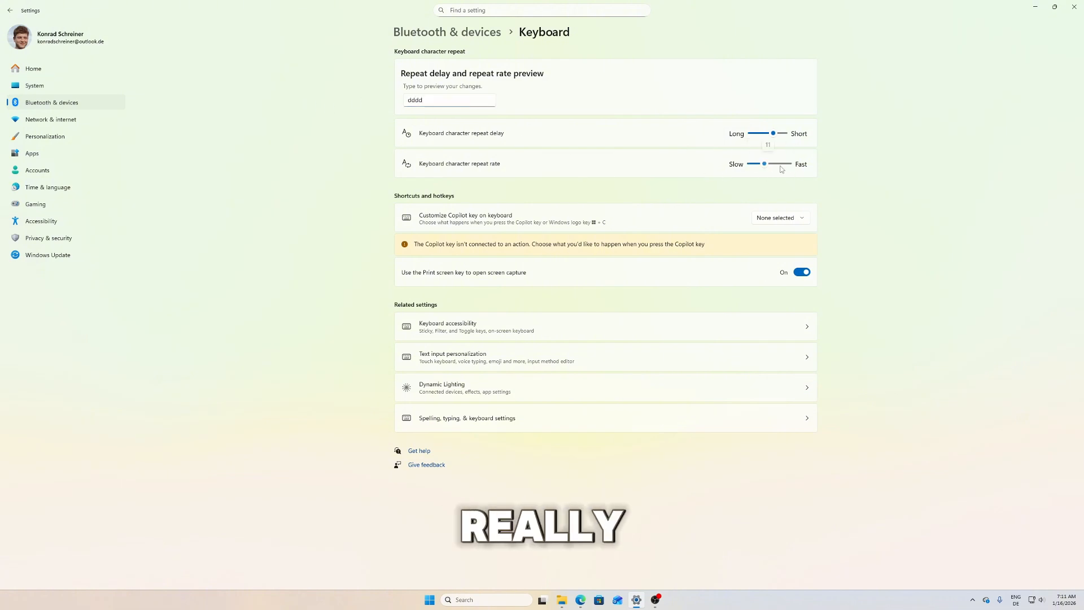
left_click(437, 103)
type("dd")
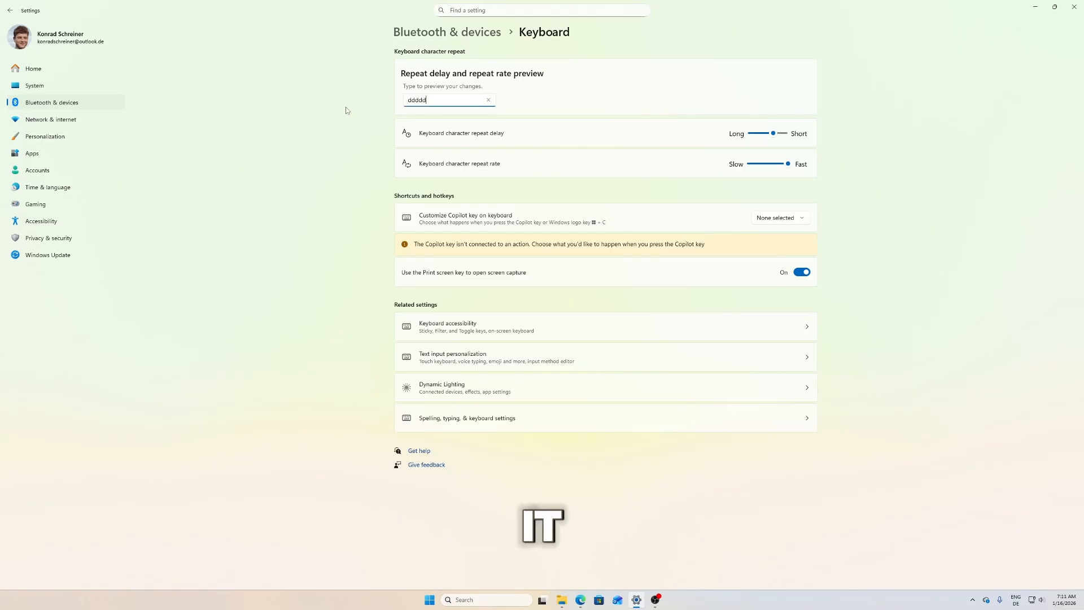
type("d")
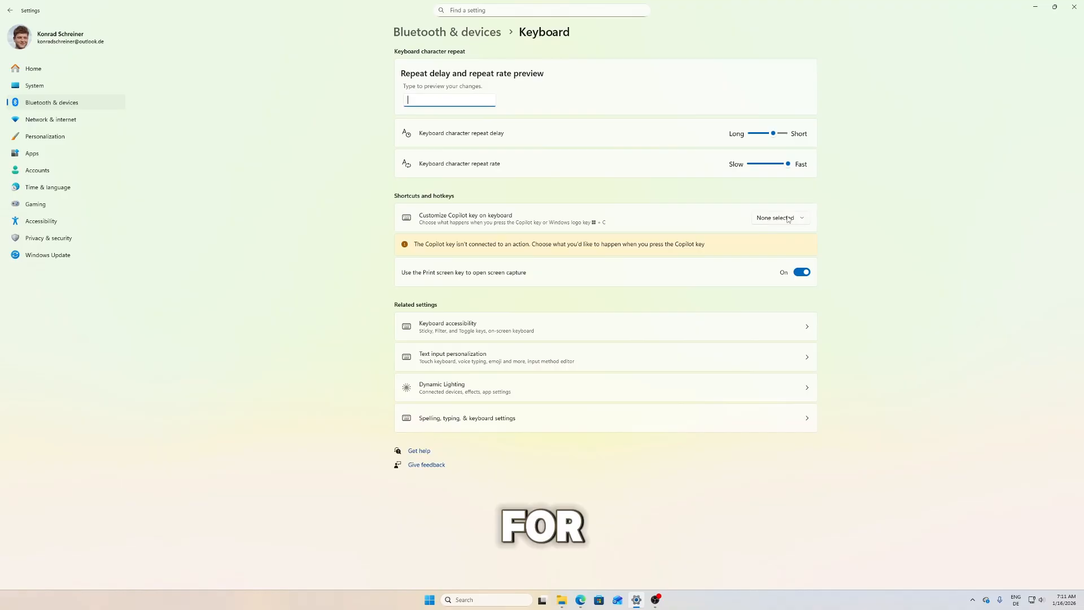
Check the Copilot key customization choices, and try the Print screen shortcut by bringing up the screen capture overlay and dismissing it
left_click(788, 219)
left_click(788, 219)
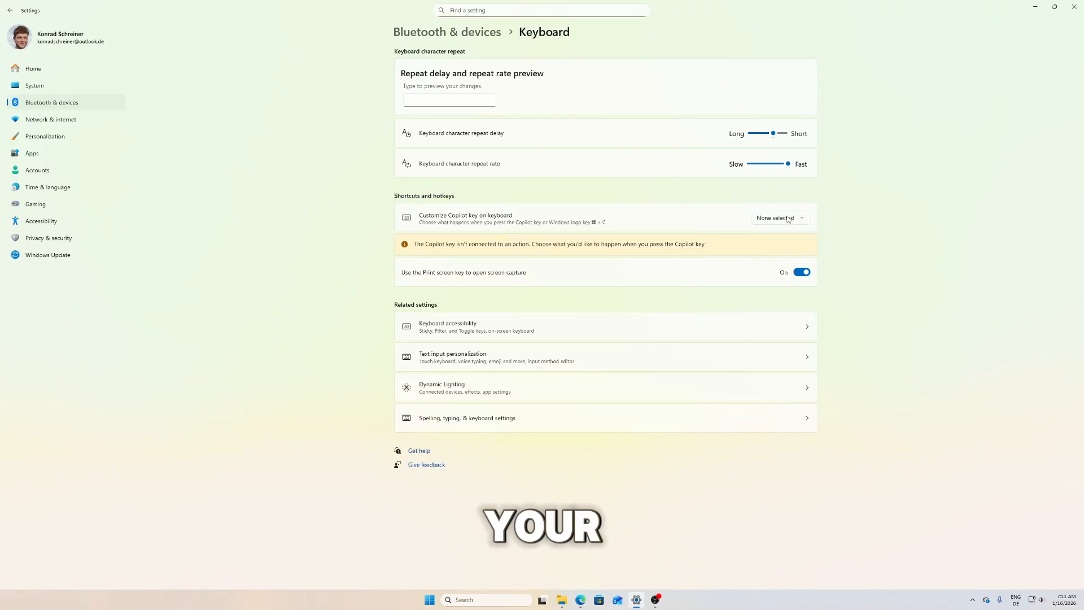
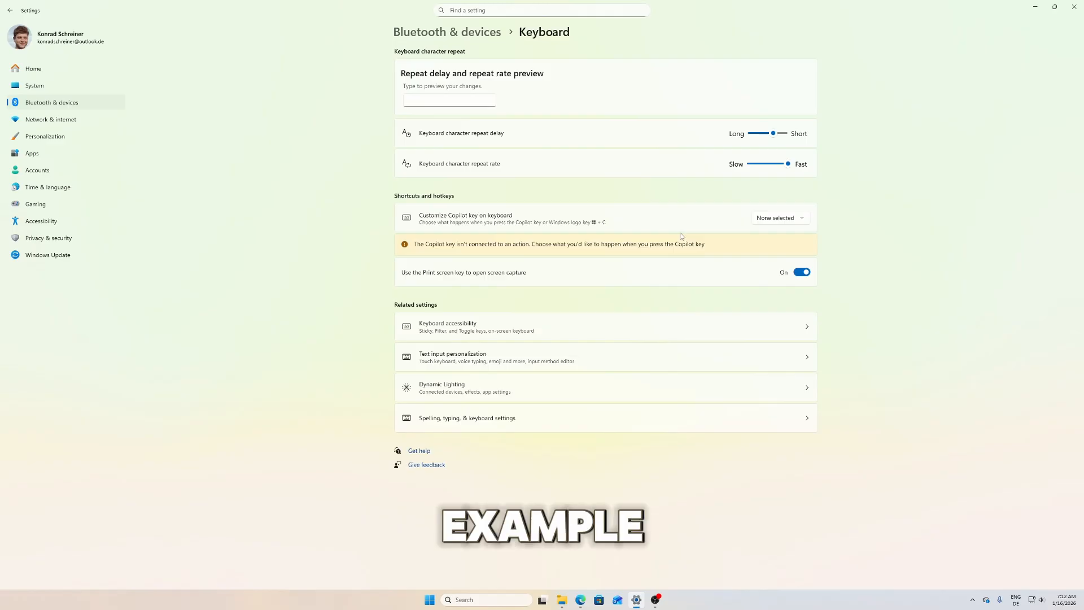
key("Print")
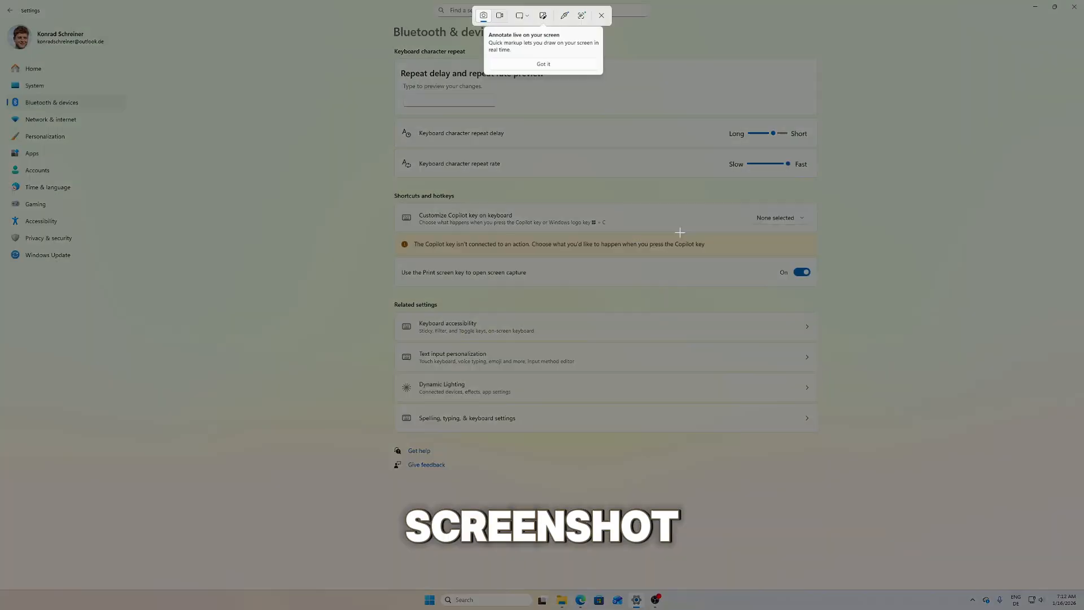
key("Escape")
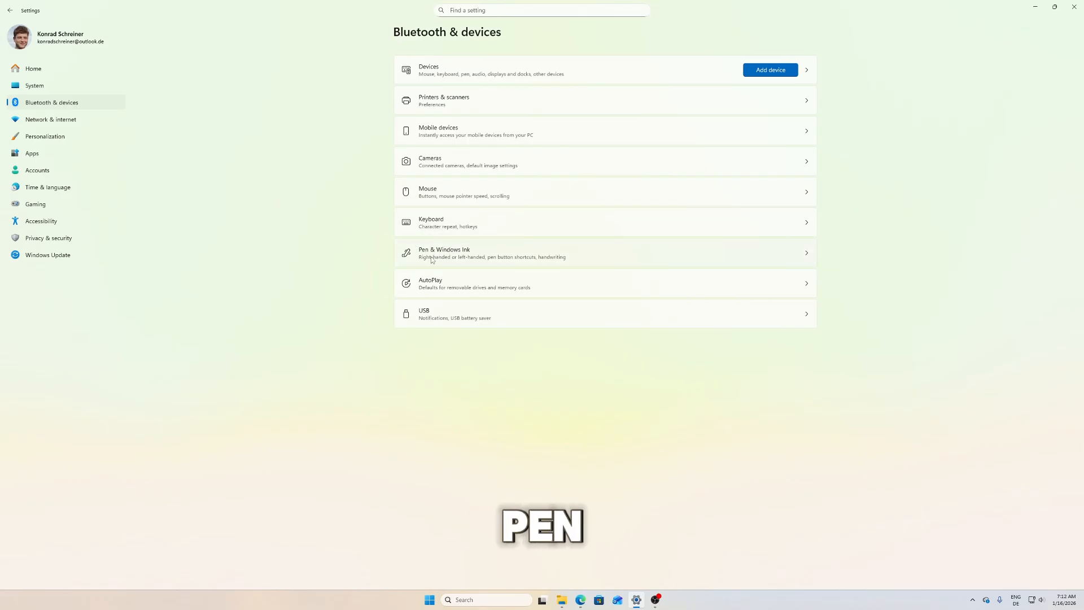
Open the Pen & Windows Ink settings, expand the handwriting panel settings and return to Bluetooth & devices
left_click(436, 259)
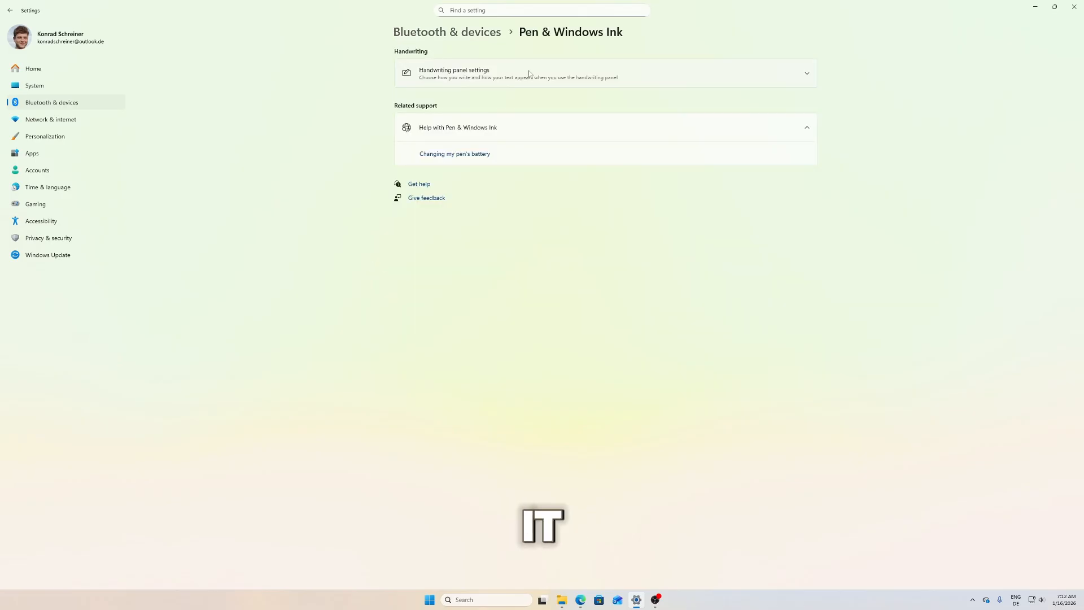
left_click(568, 79)
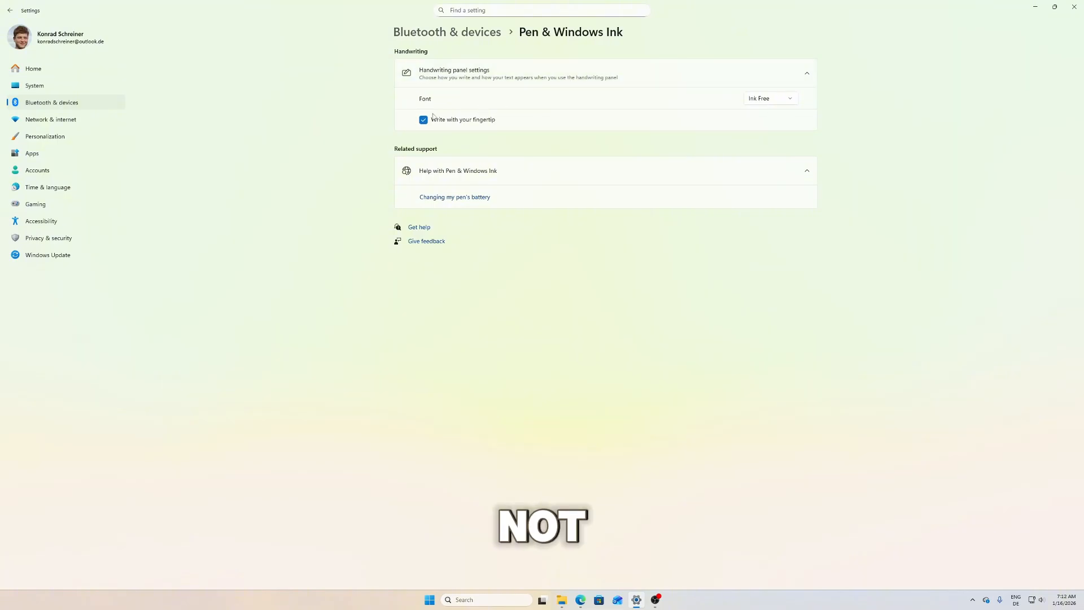
left_click(9, 11)
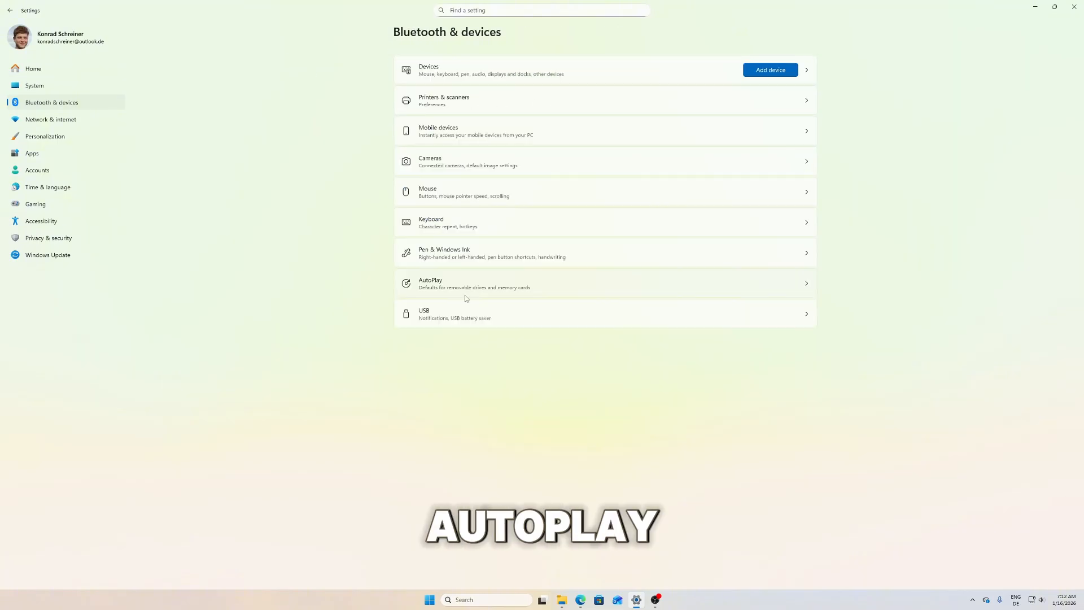
Look through the AutoPlay settings and the USB connection notification settings
left_click(429, 290)
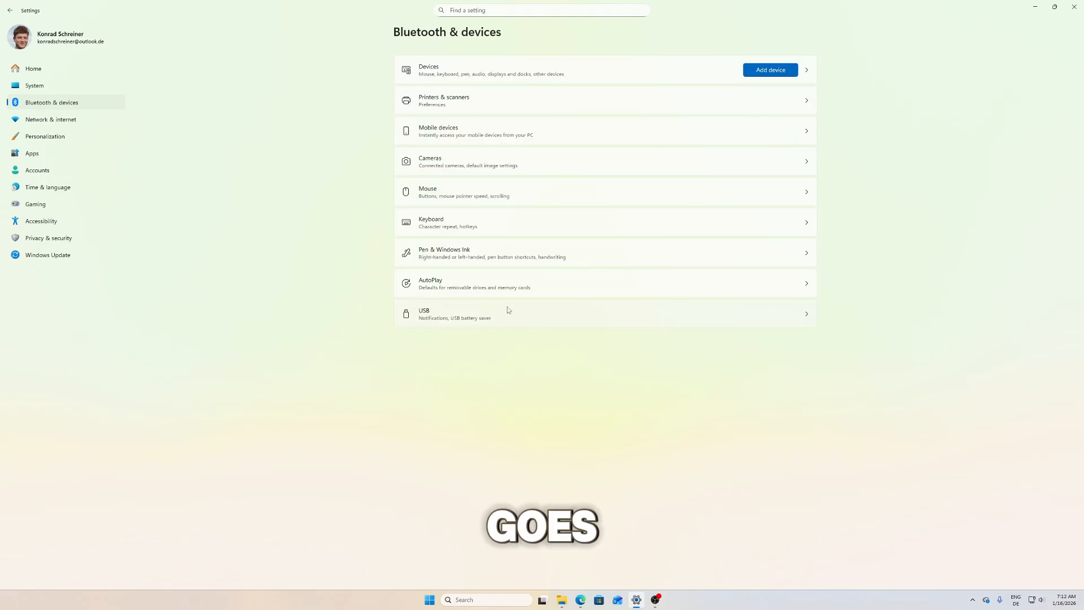
left_click(509, 311)
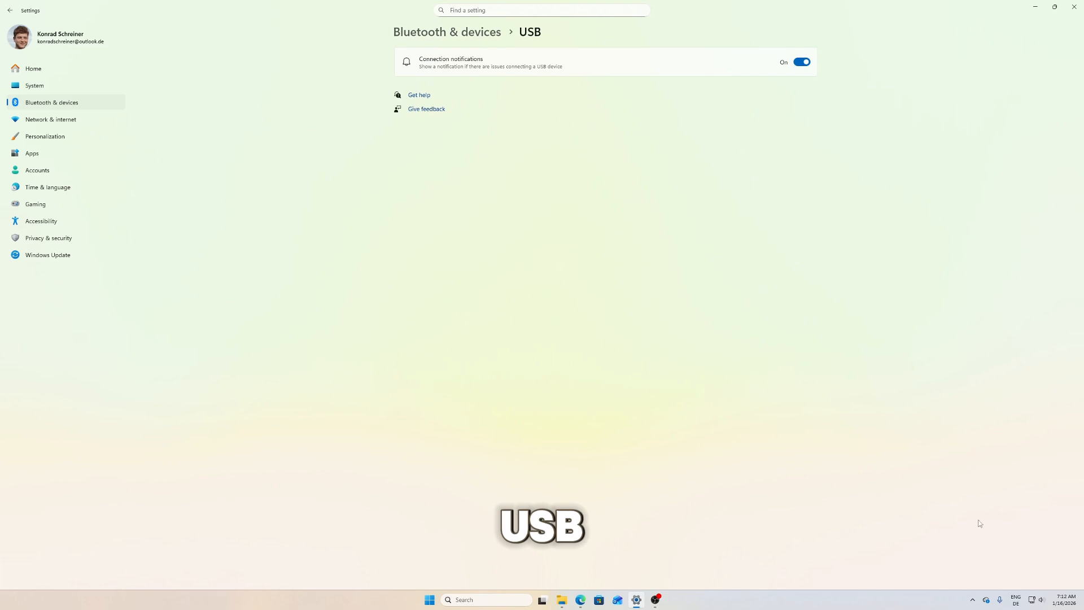
key("alt+Left")
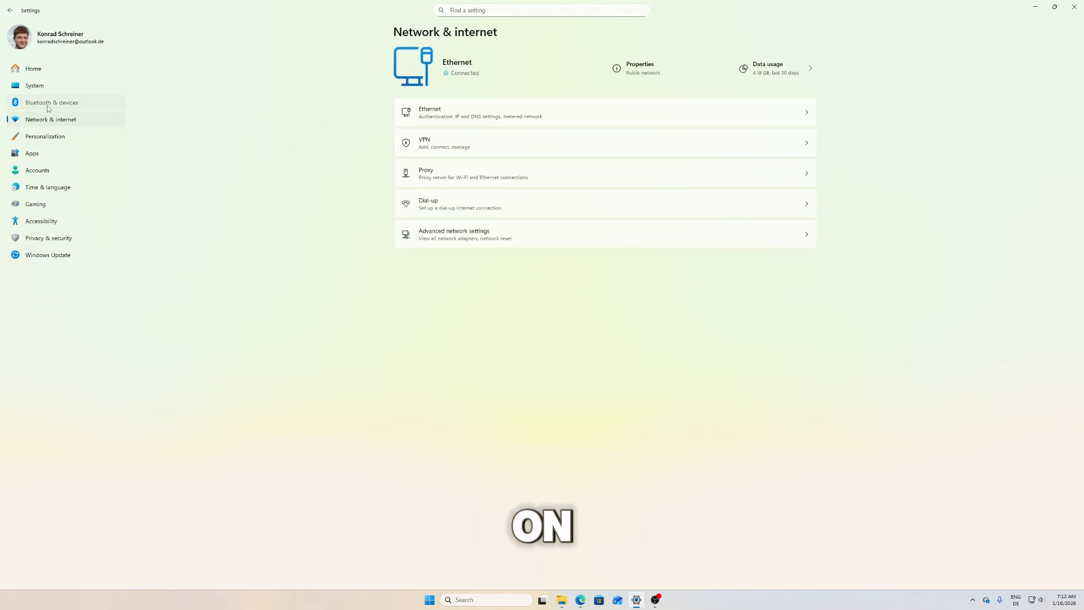
Go to Network & internet and examine the Ethernet settings and the manual proxy server setup
left_click(48, 107)
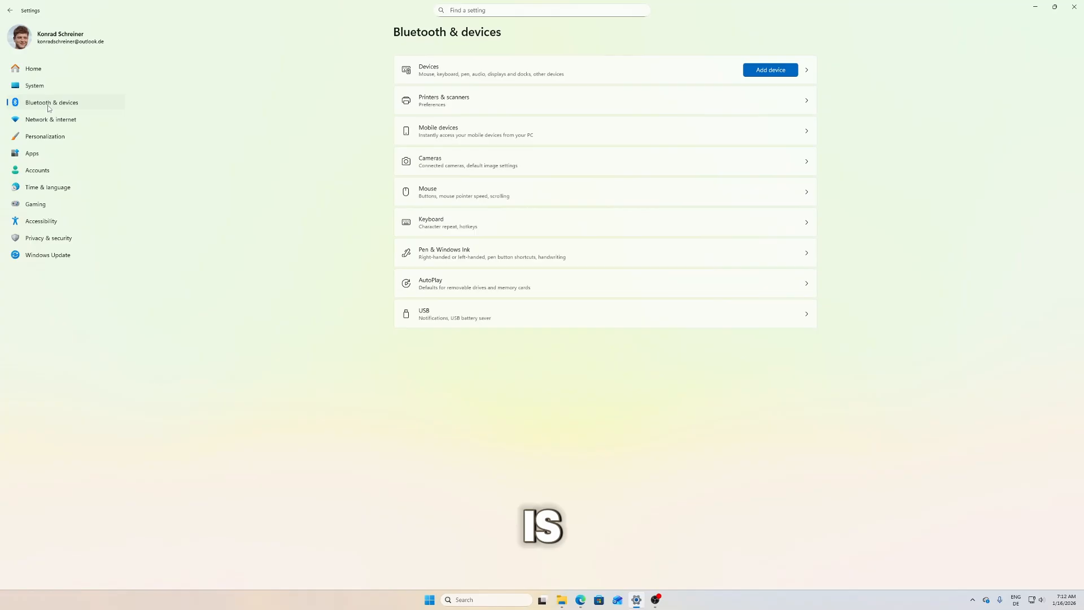
left_click(68, 120)
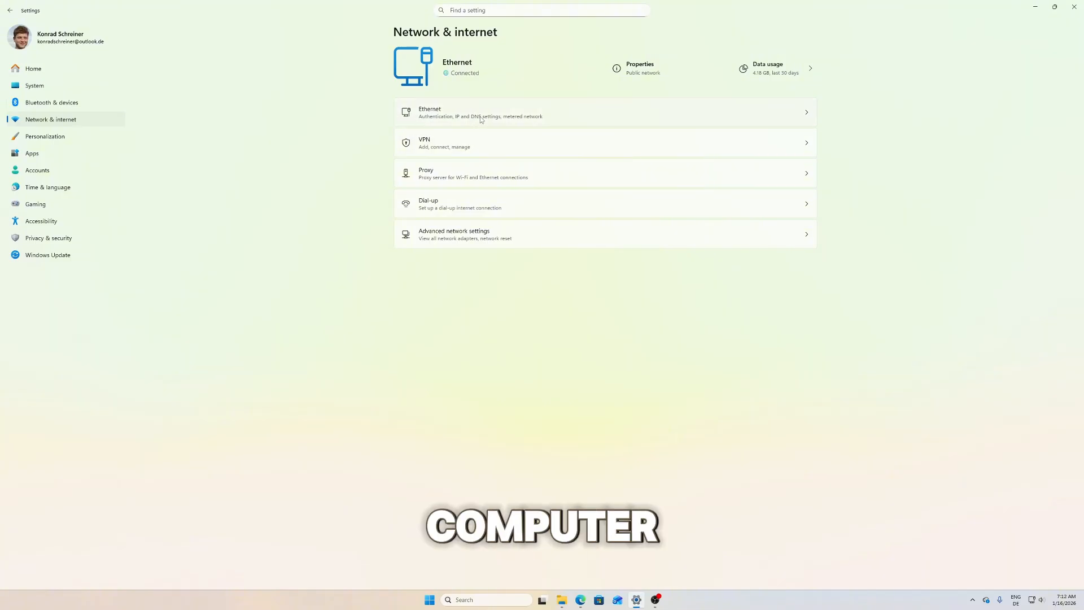
left_click(561, 118)
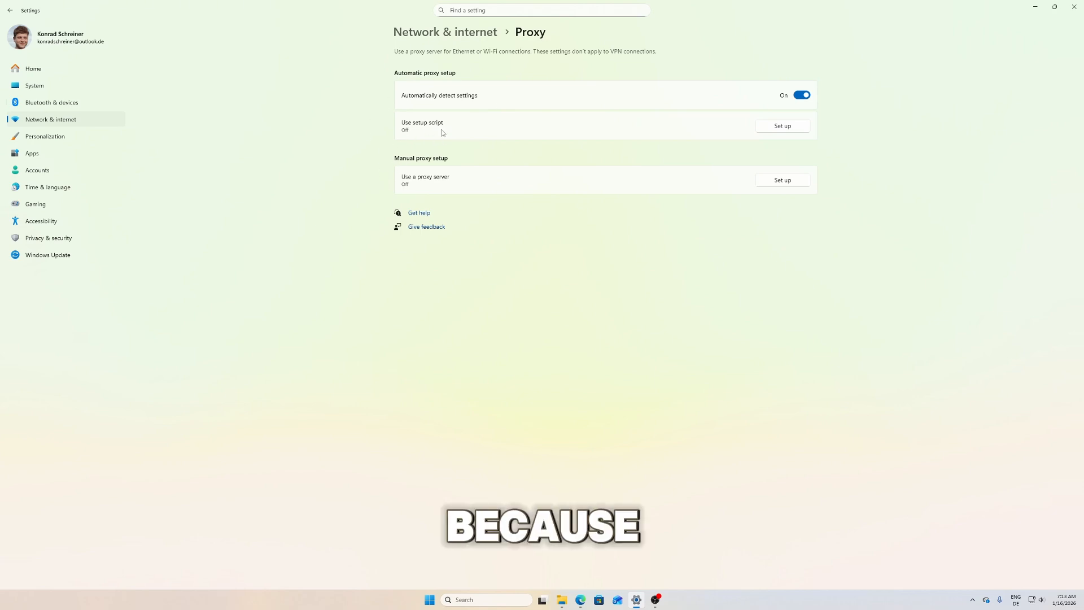
left_click(787, 181)
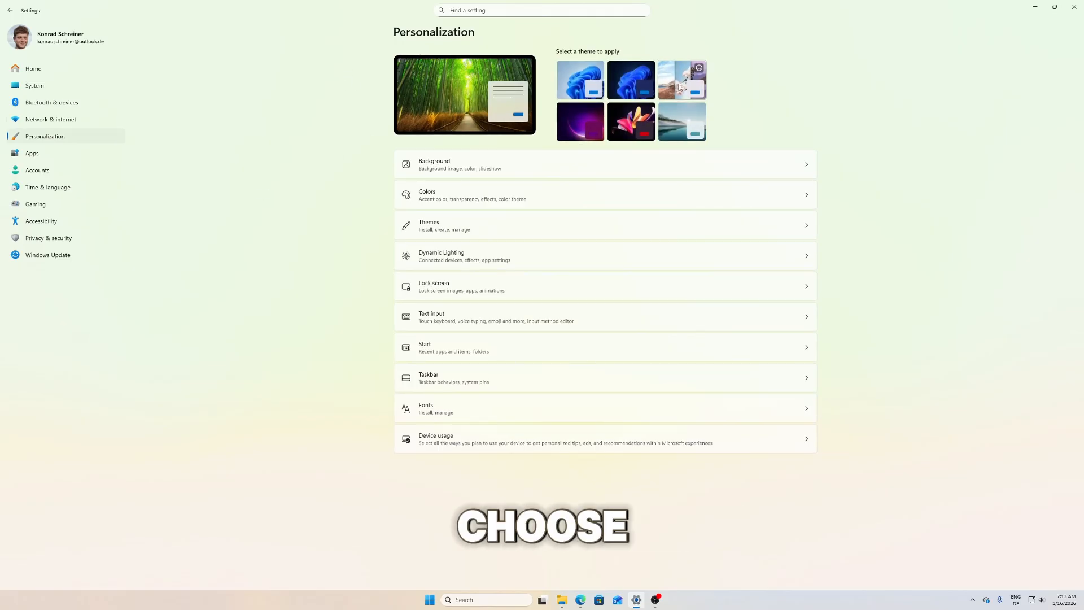
Open the Background personalization settings, review the background type choices and return to Personalization
left_click(455, 168)
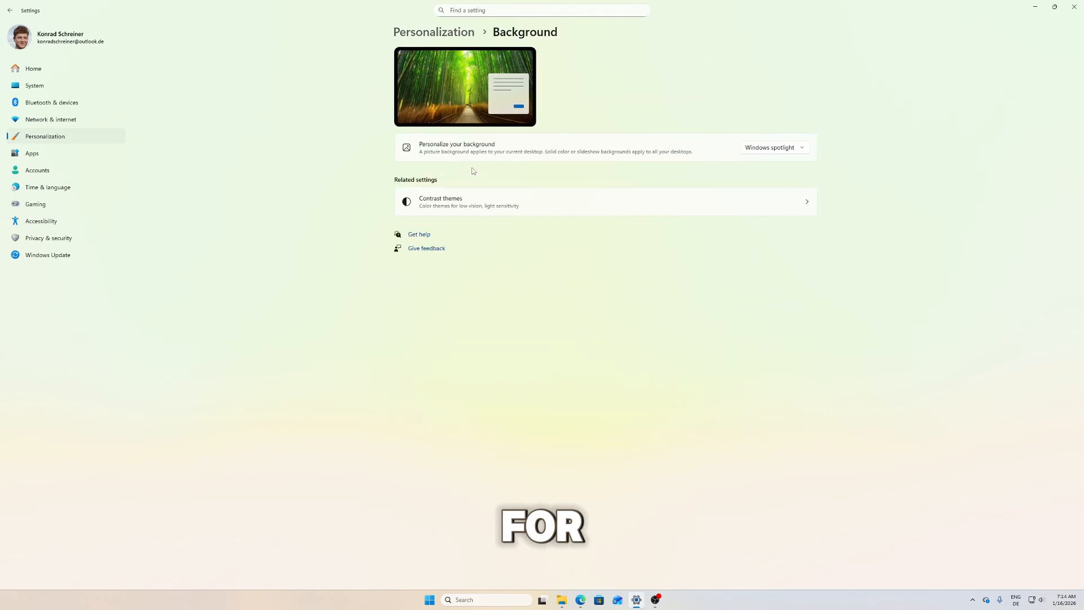
left_click(750, 148)
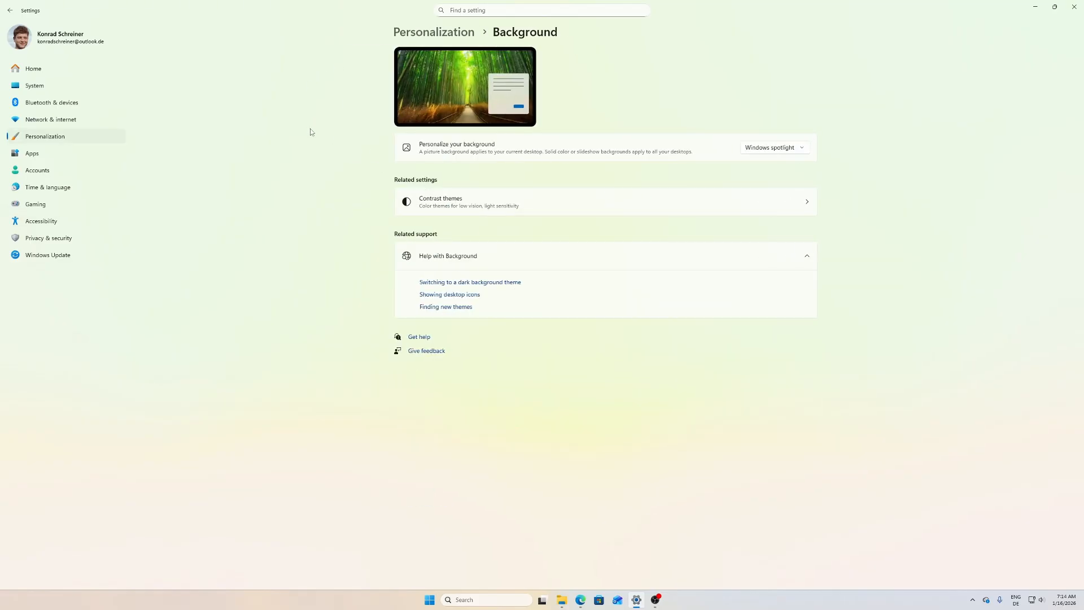
key("alt+Left")
Open the Colors settings and try the turquoise recent color and a blue-gray Windows color as the accent color
left_click(493, 190)
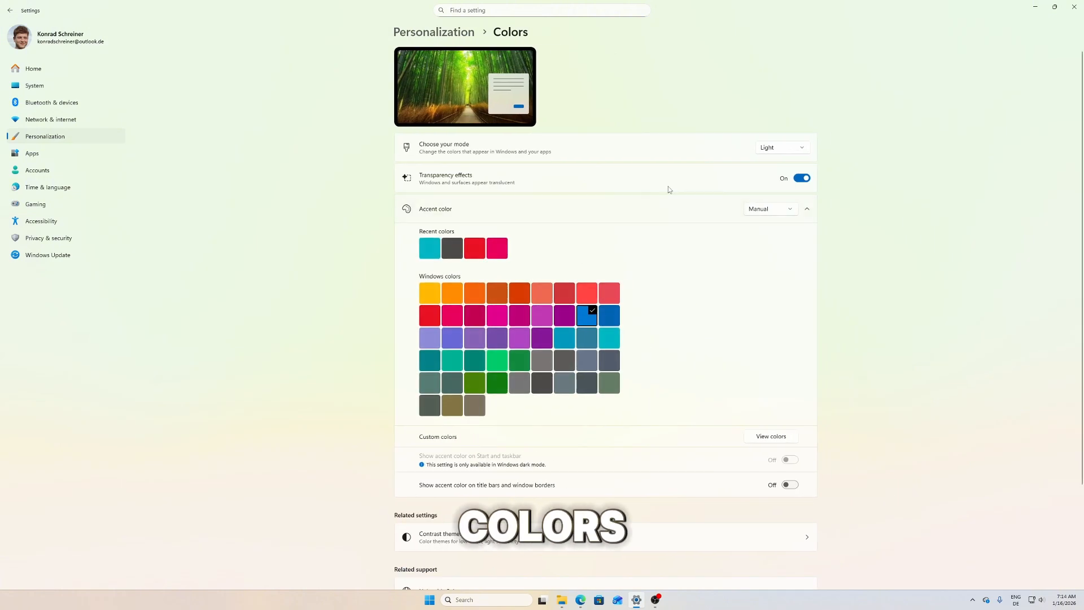
left_click(436, 250)
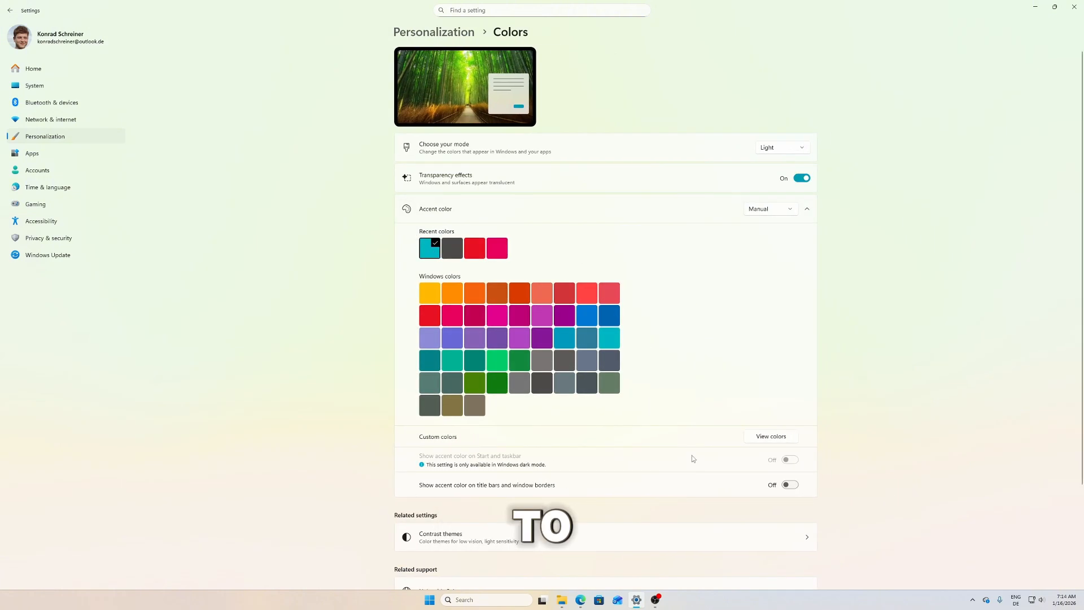
left_click(565, 384)
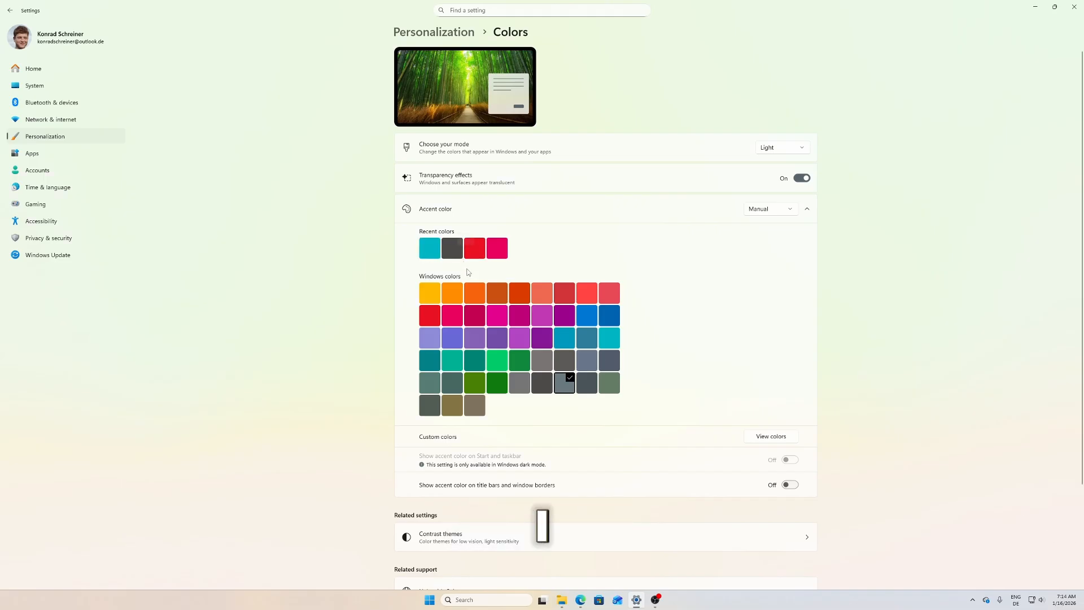
Set the accent color selection to Automatic
left_click(769, 212)
left_click(765, 196)
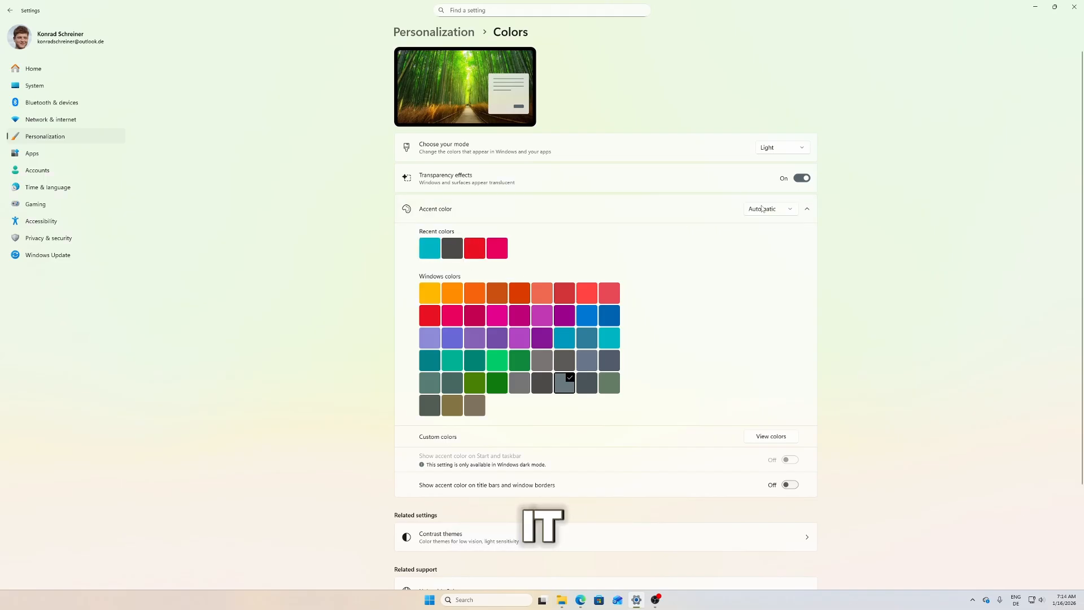
left_click(762, 213)
left_click(703, 215)
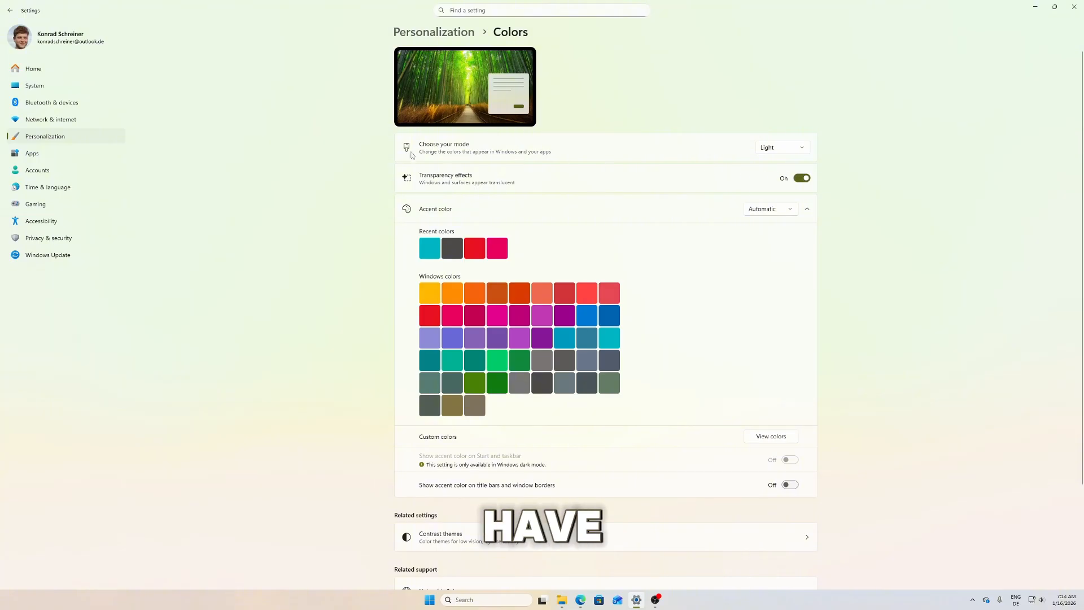
Try the Dark color mode and switch back to Light
left_click(762, 153)
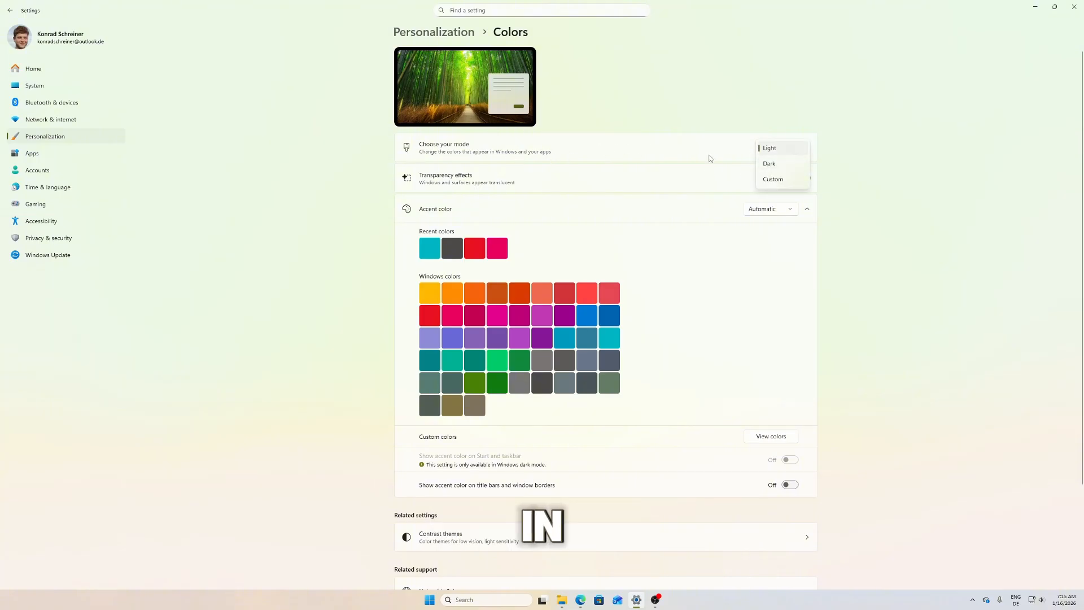
left_click(705, 151)
left_click(784, 150)
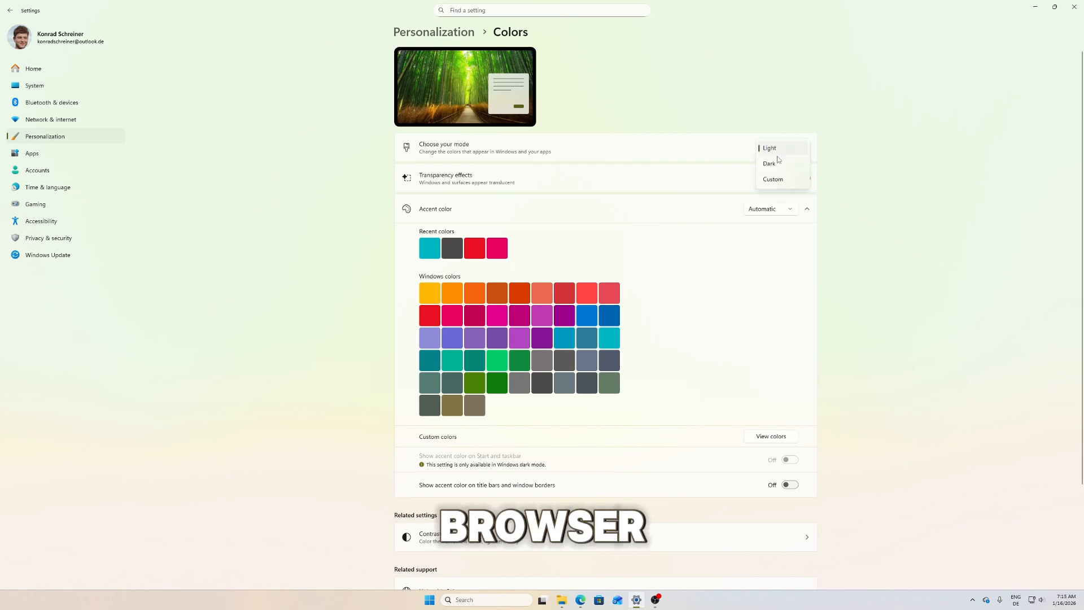
left_click(771, 164)
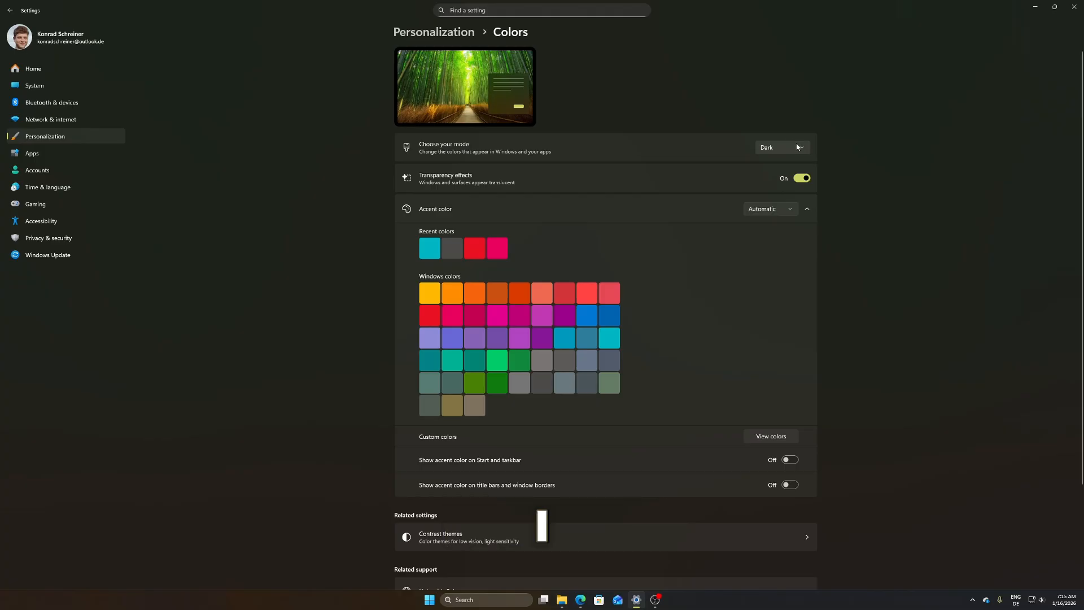
left_click(794, 149)
left_click(771, 130)
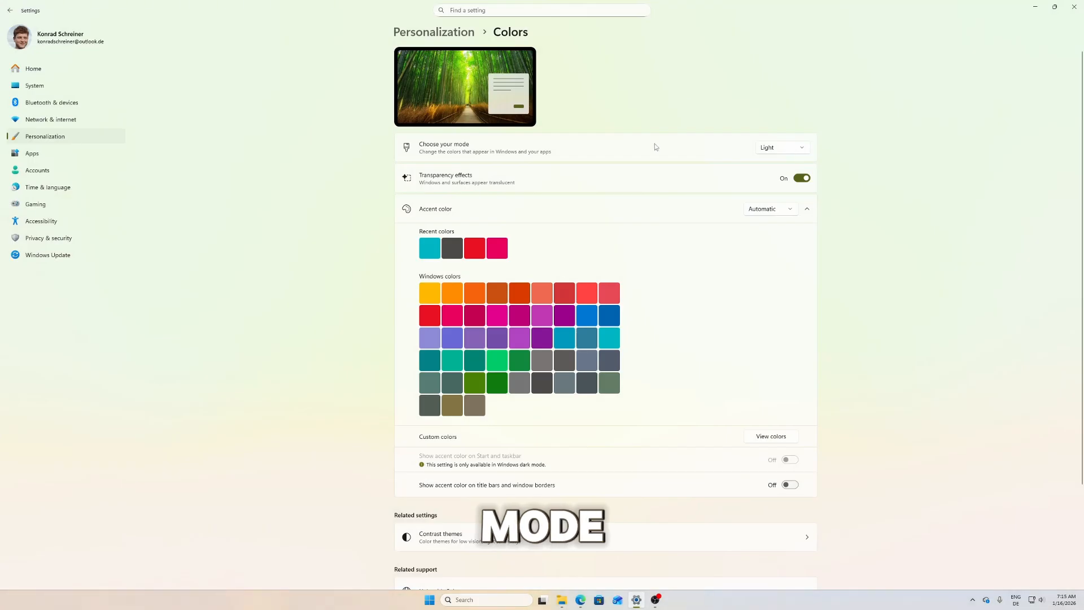
Open the Themes settings, try the Flow theme and switch to the Windows (light) theme
scroll(385, 218, "down", 2)
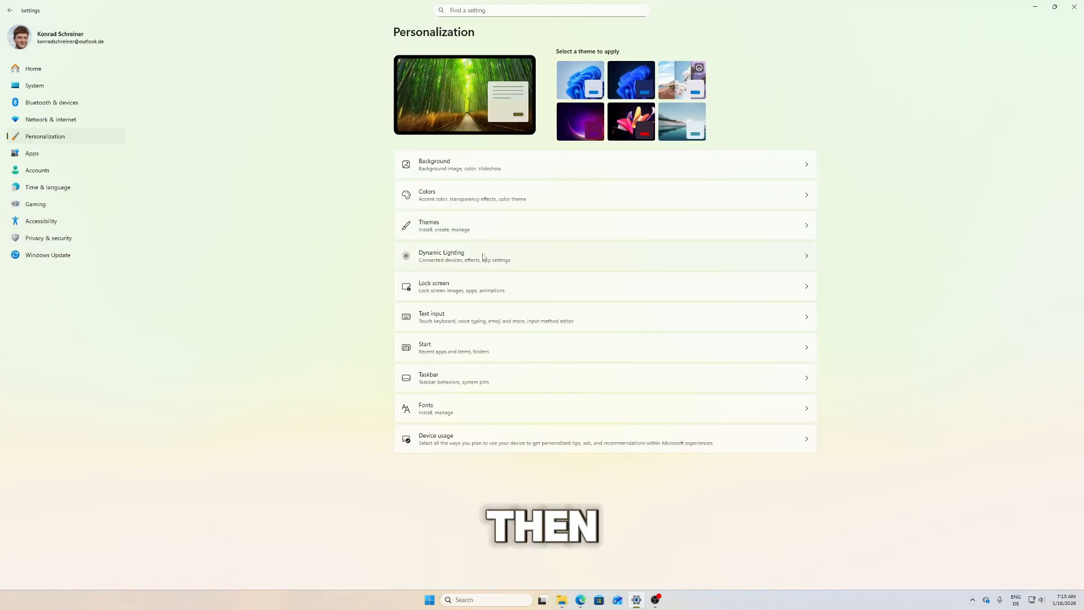
left_click(481, 228)
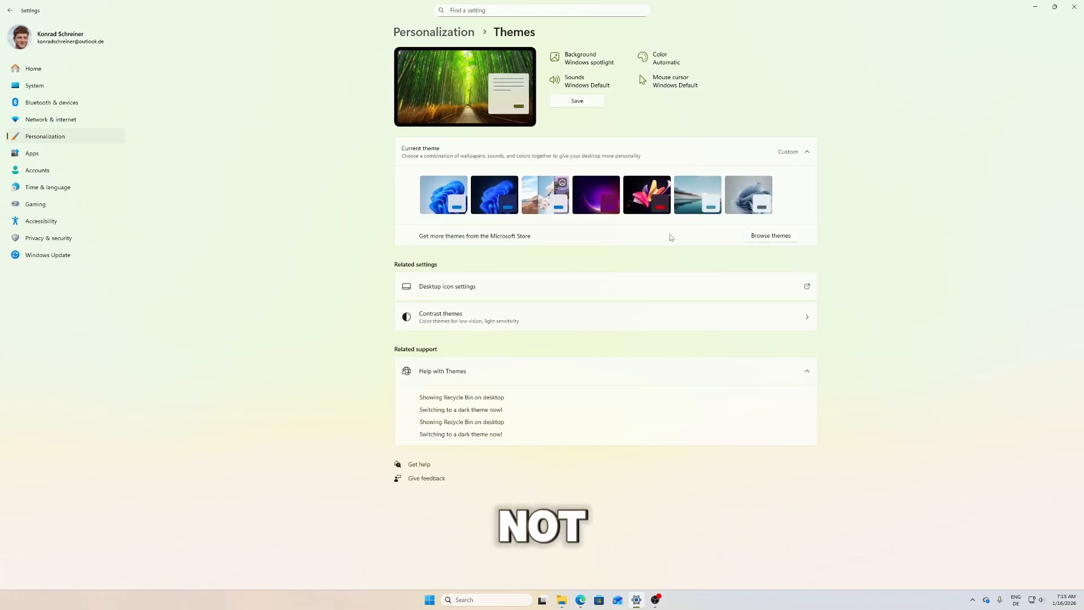
left_click(734, 185)
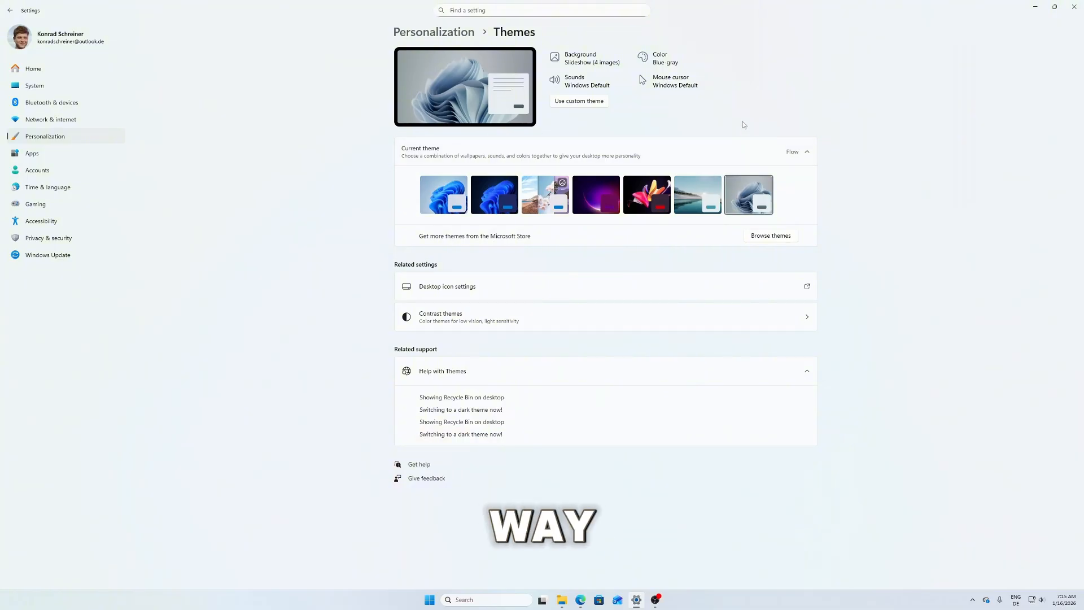
left_click(437, 195)
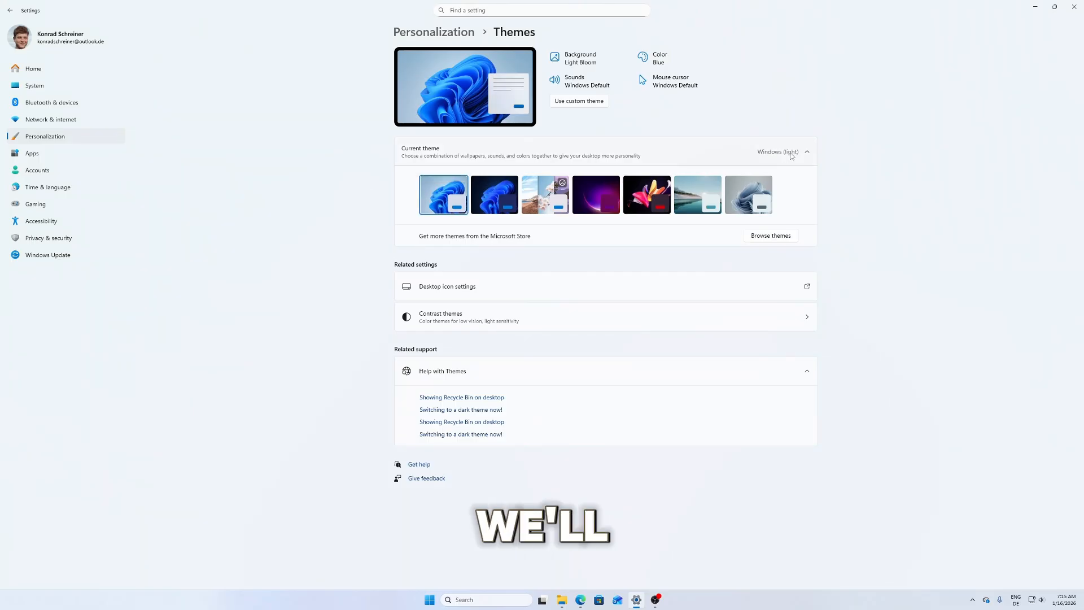
left_click(791, 152)
left_click(791, 151)
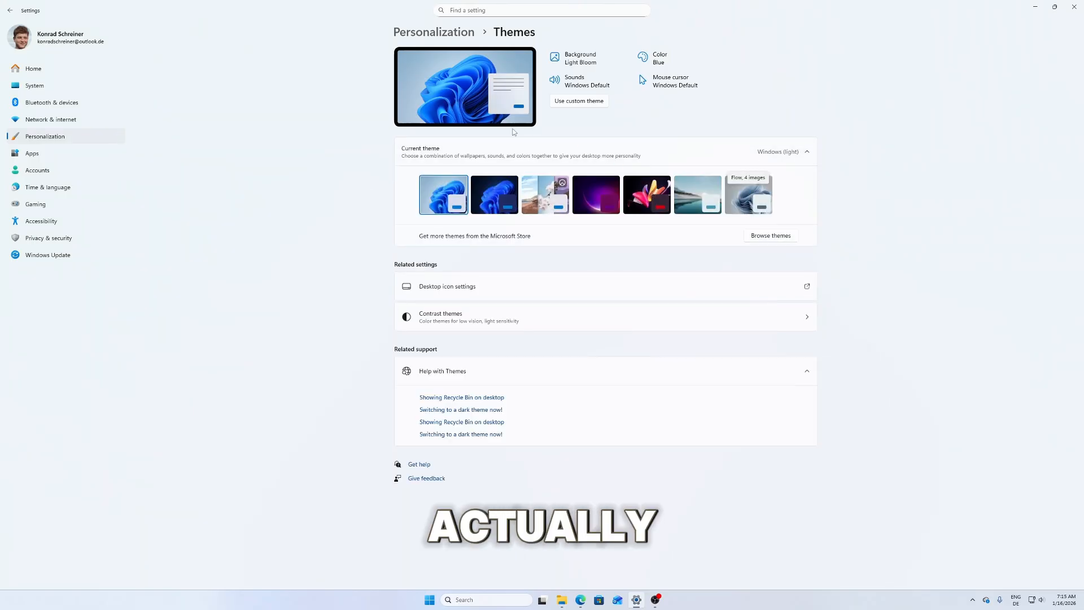
Apply the Flow theme and open the mouse cursor settings linked from the theme
left_click(749, 195)
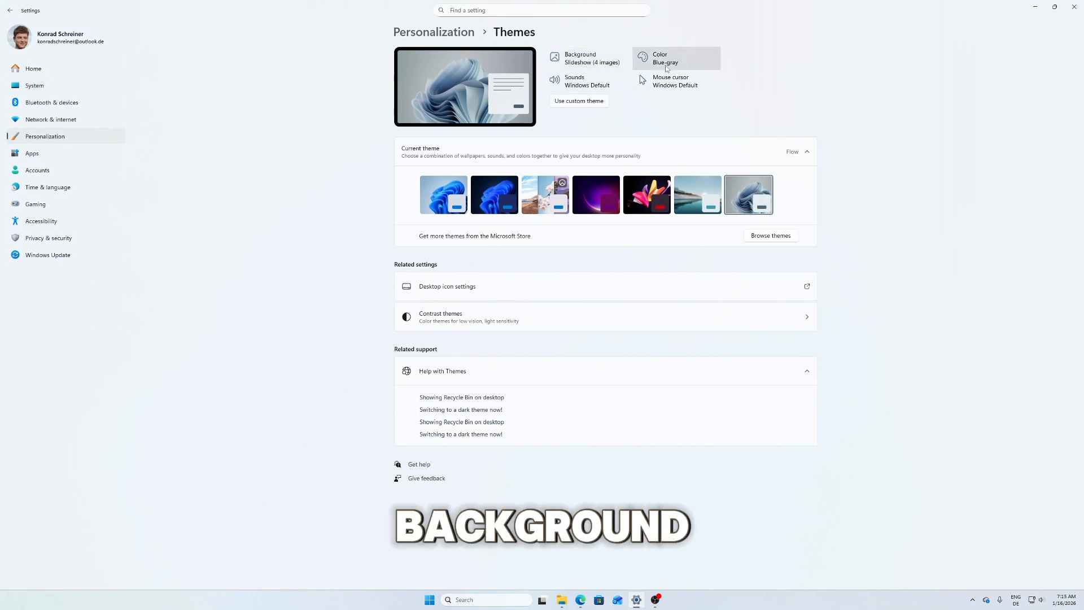
left_click(688, 83)
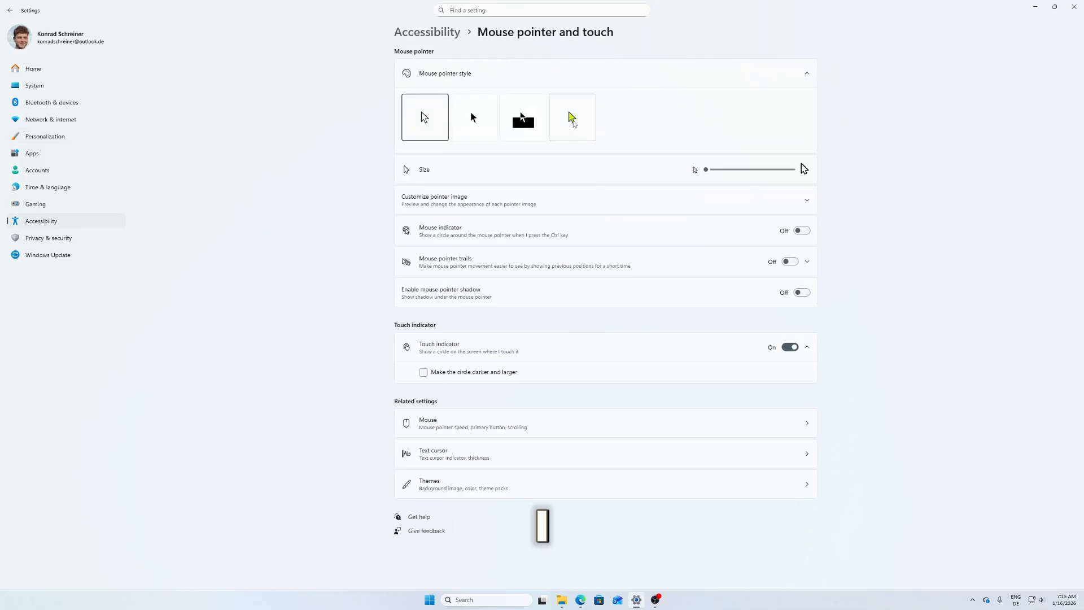
Set the mouse pointer style to the custom colored pointer in lime green
left_click(573, 117)
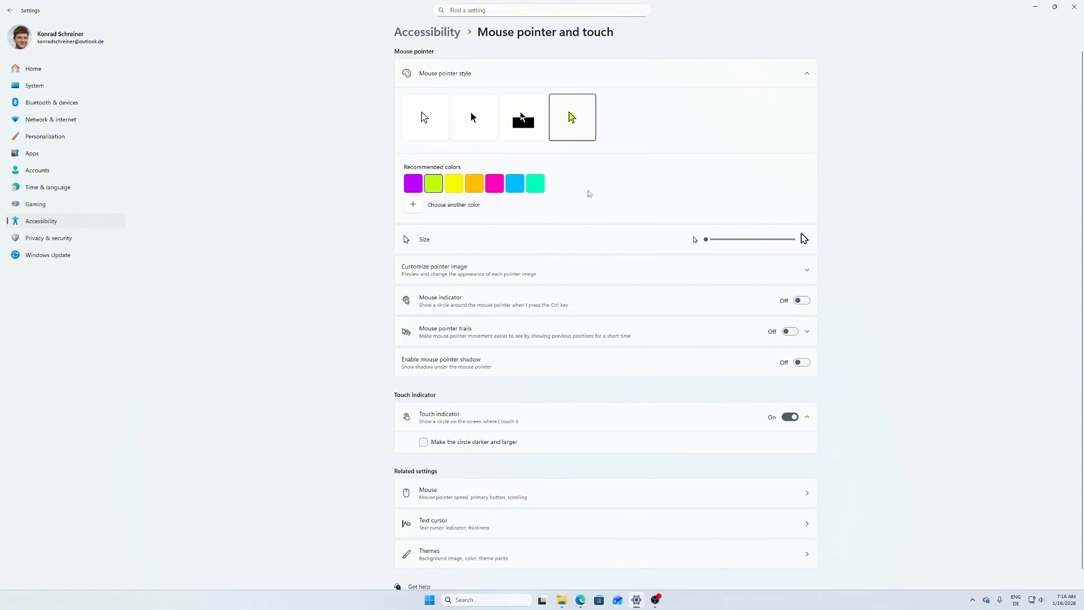
scroll(589, 193, "down", 1)
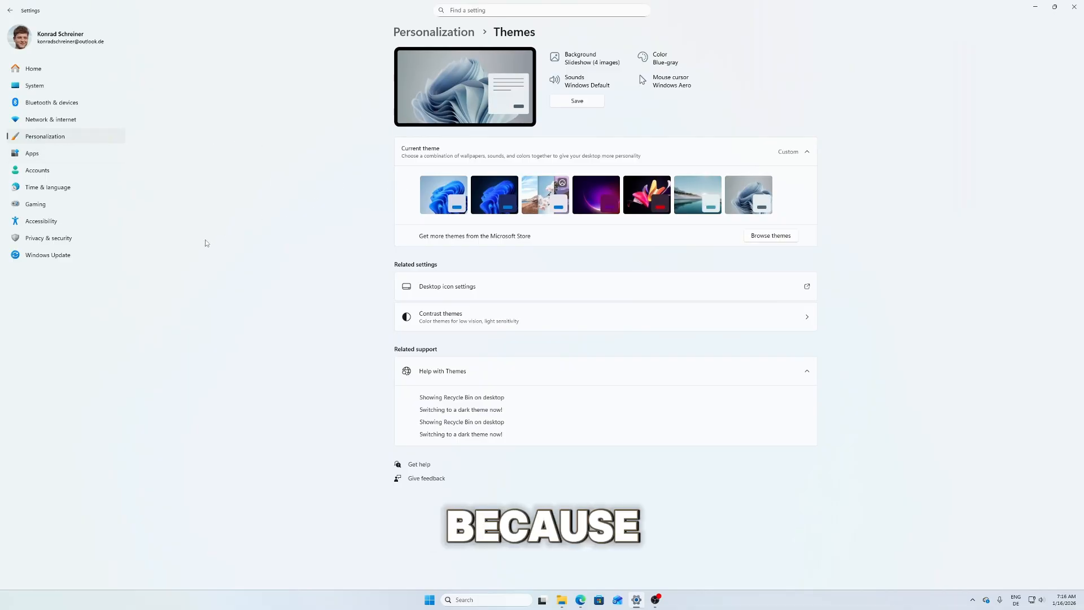
Review the list of installed apps in the Apps settings
left_click(108, 153)
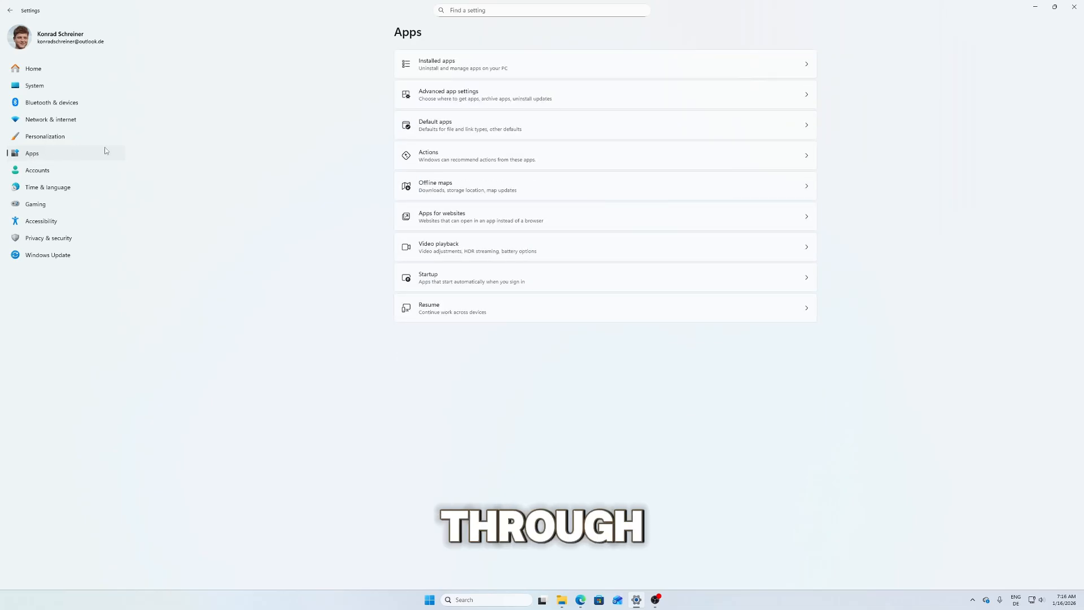
left_click(537, 68)
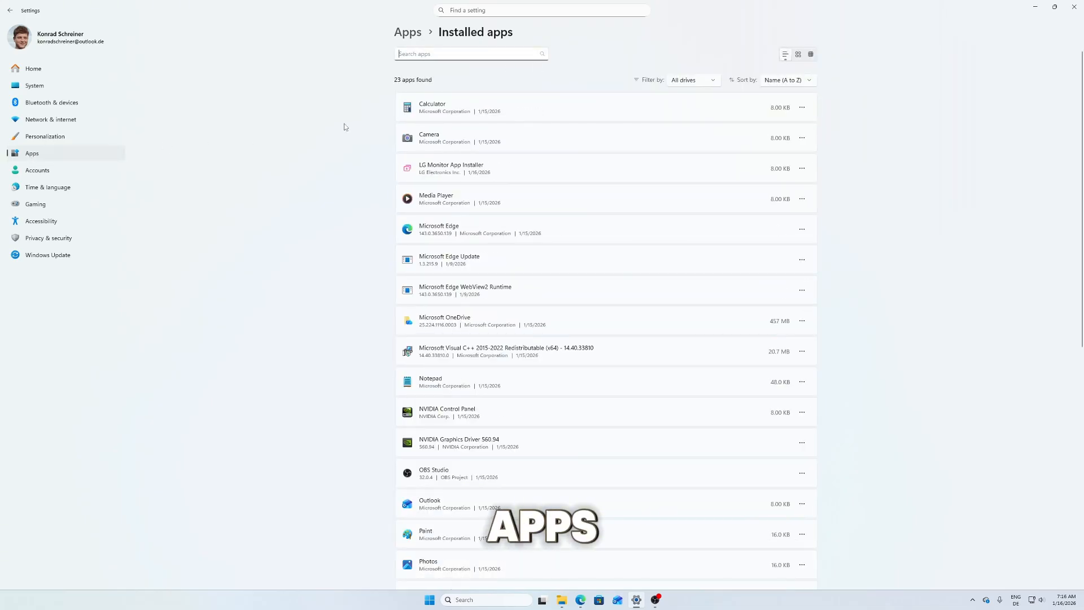
scroll(358, 145, "down", 8)
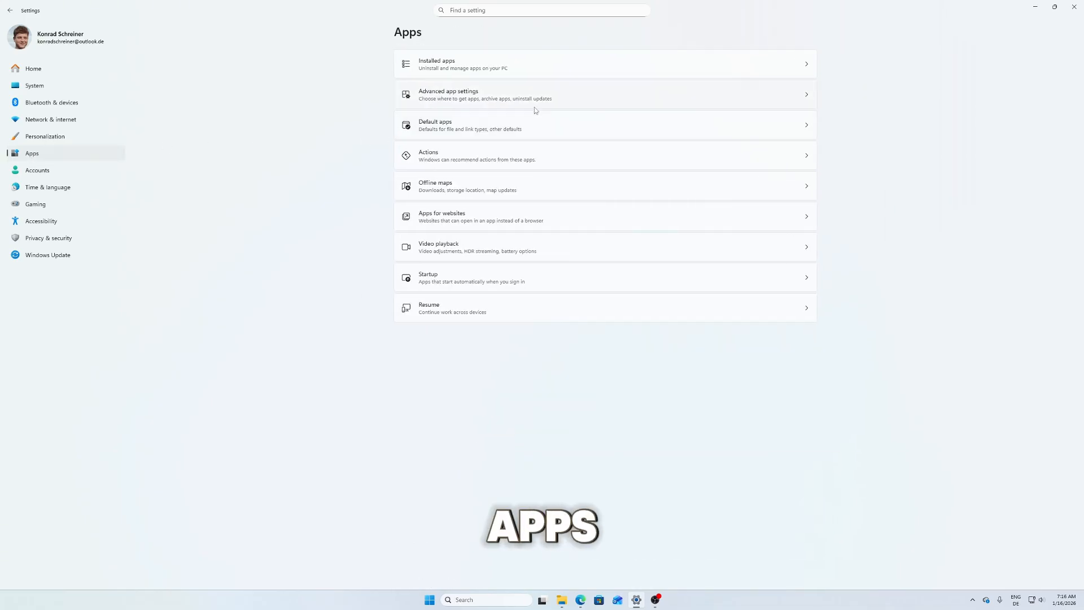
Review the advanced app settings, including the app source and app archiving options
left_click(610, 96)
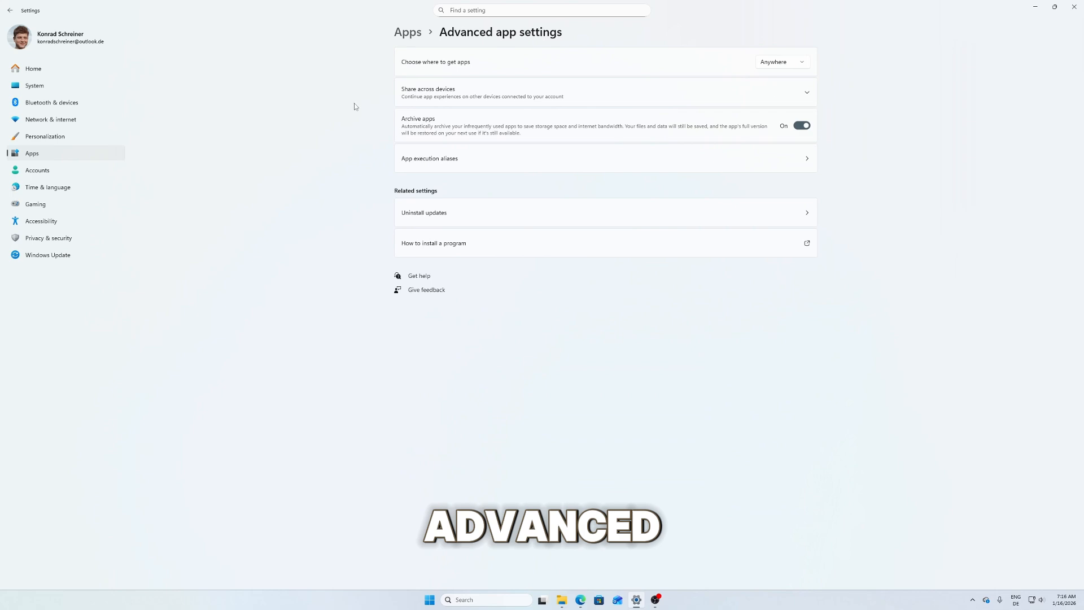
key("alt+Left")
left_click(572, 103)
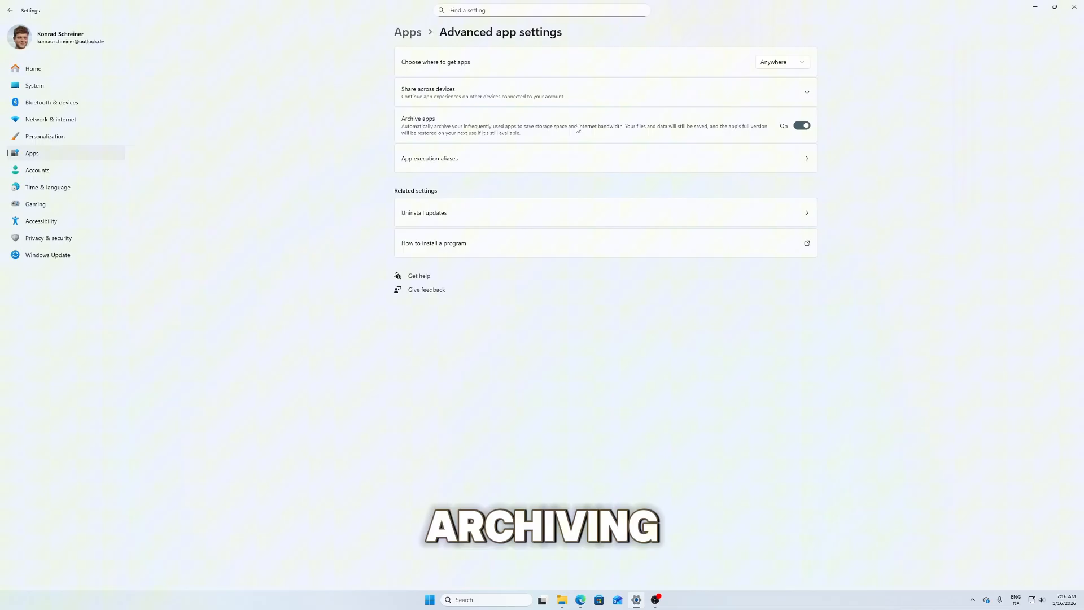
key("alt+Left")
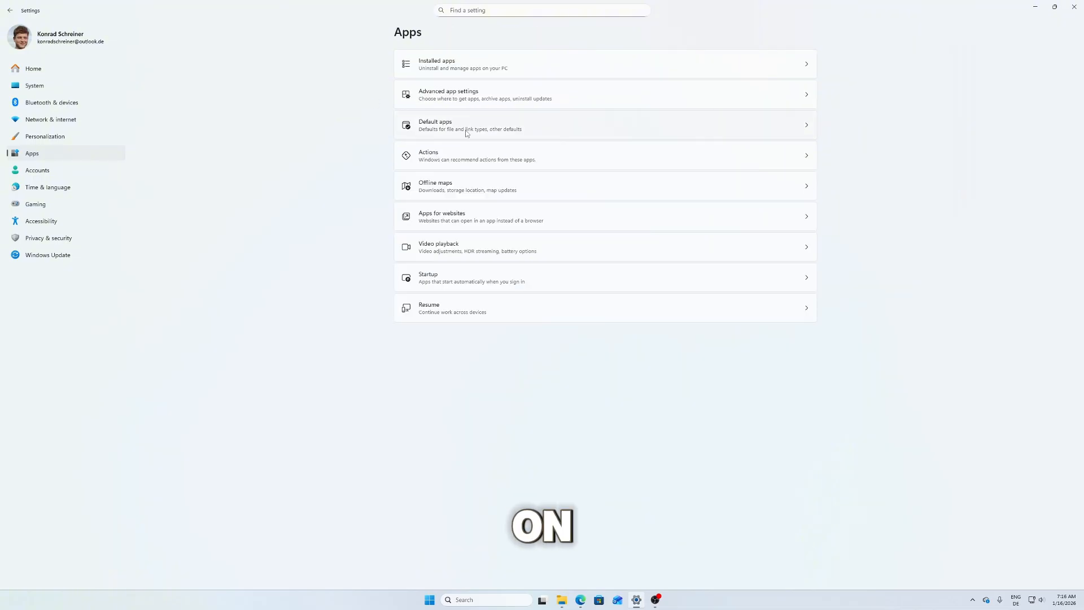
Examine which file types are assigned to Media Player in the default apps settings
left_click(538, 125)
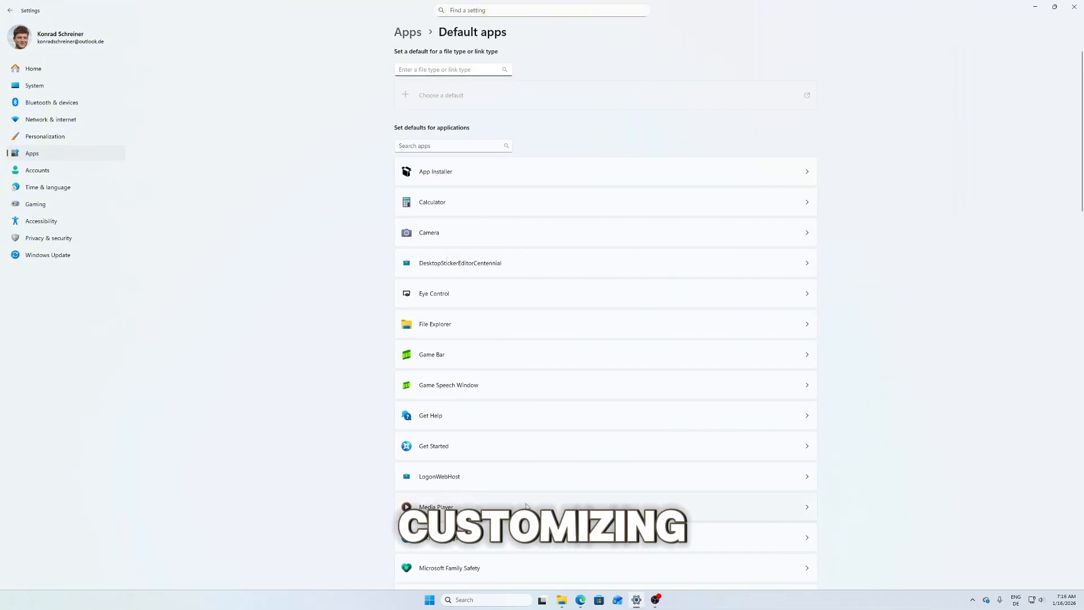
scroll(609, 494, "down", 2)
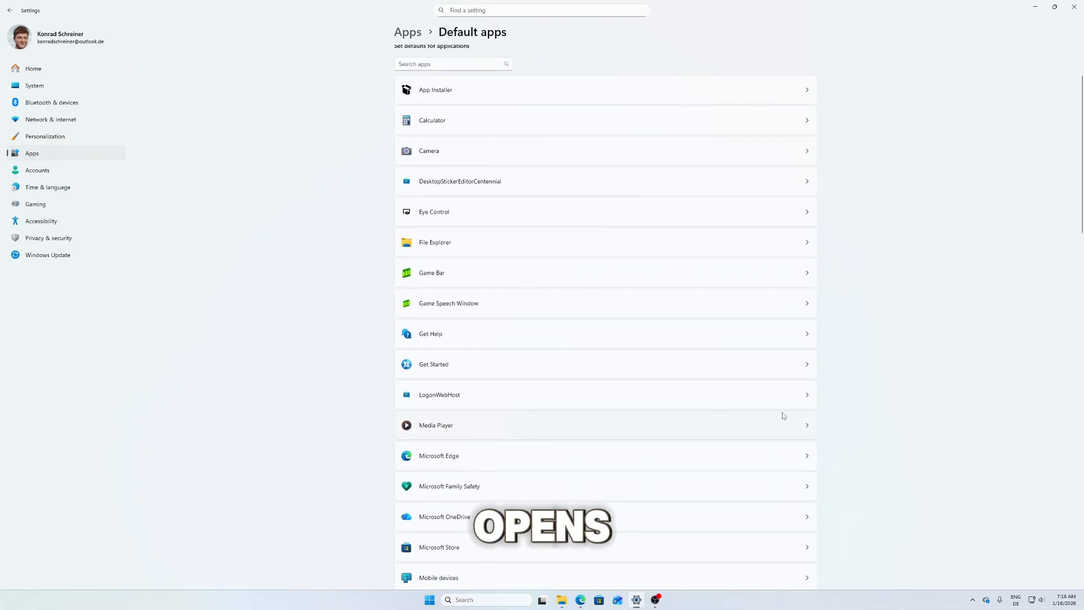
left_click(808, 426)
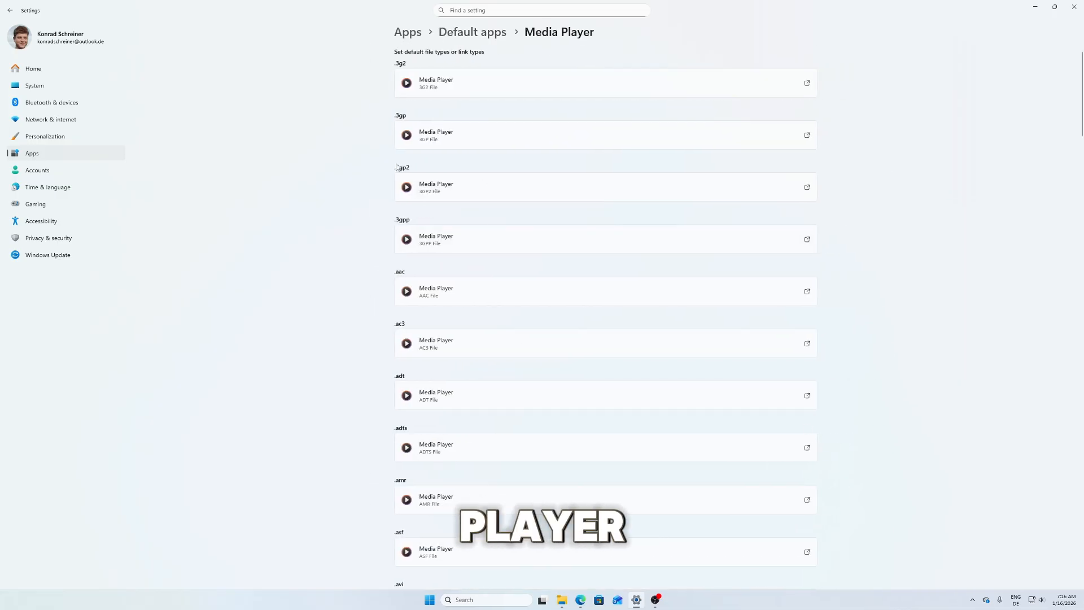
scroll(325, 309, "down", 12)
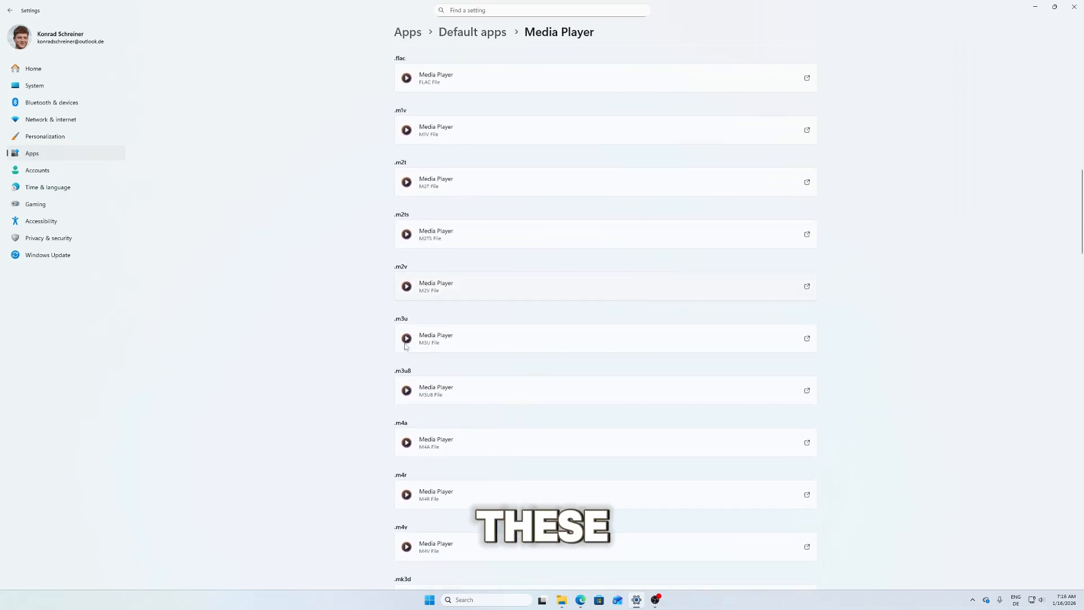
scroll(325, 309, "down", 10)
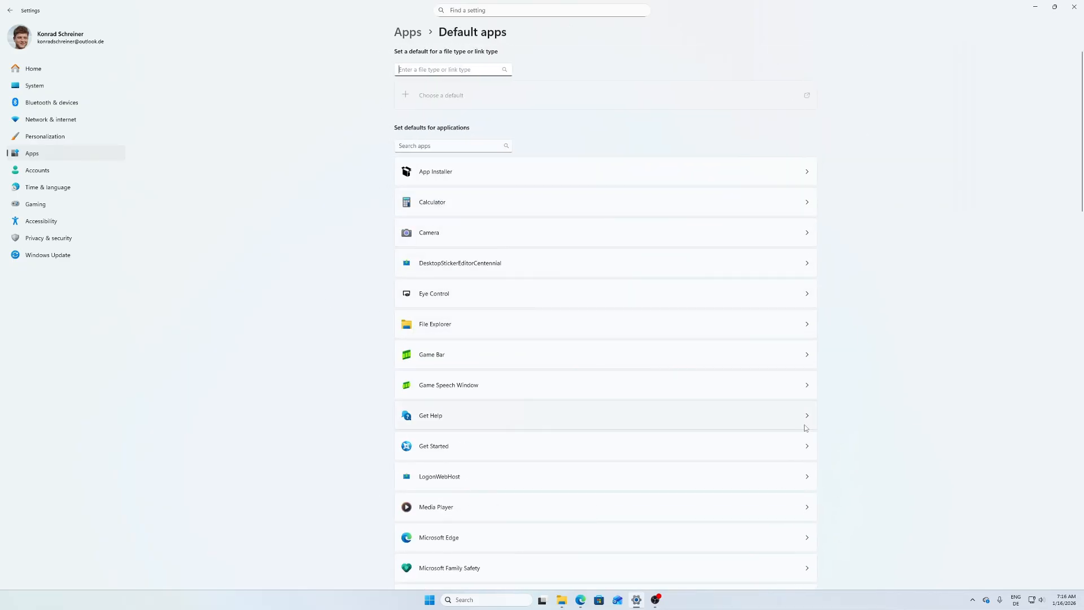
Examine the default file type assignments of Microsoft Edge, and return to the Apps overview
scroll(808, 429, "down", 5)
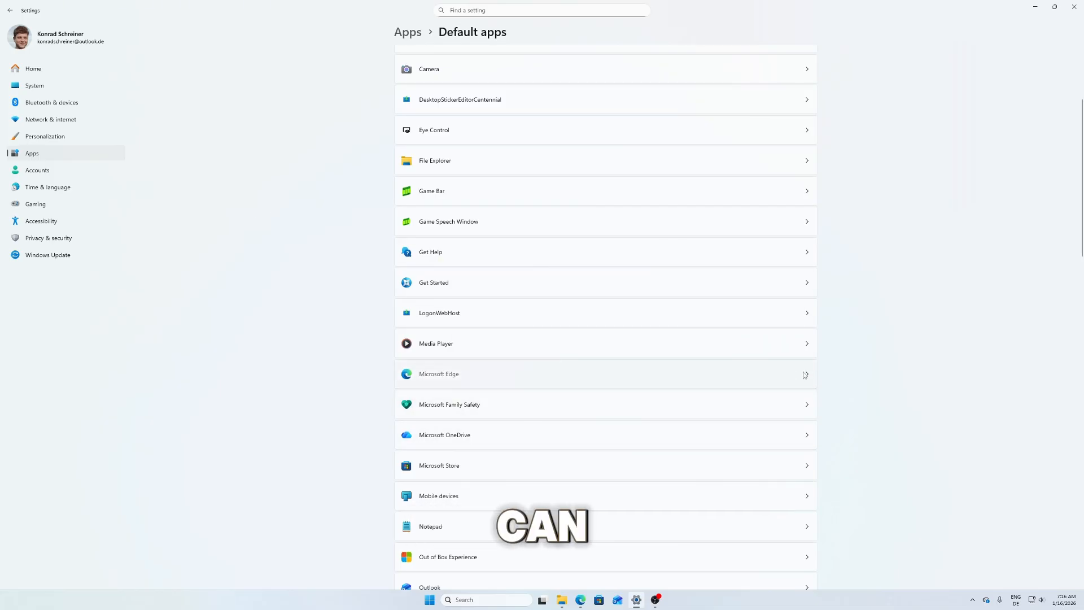
left_click(803, 372)
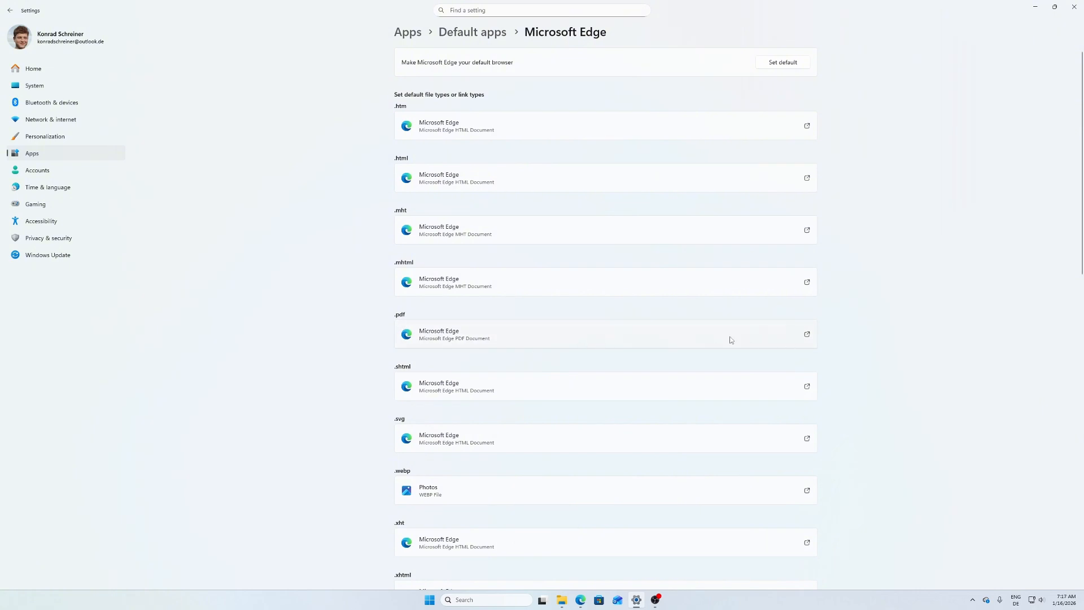
key("alt+Left")
key("alt+Left")
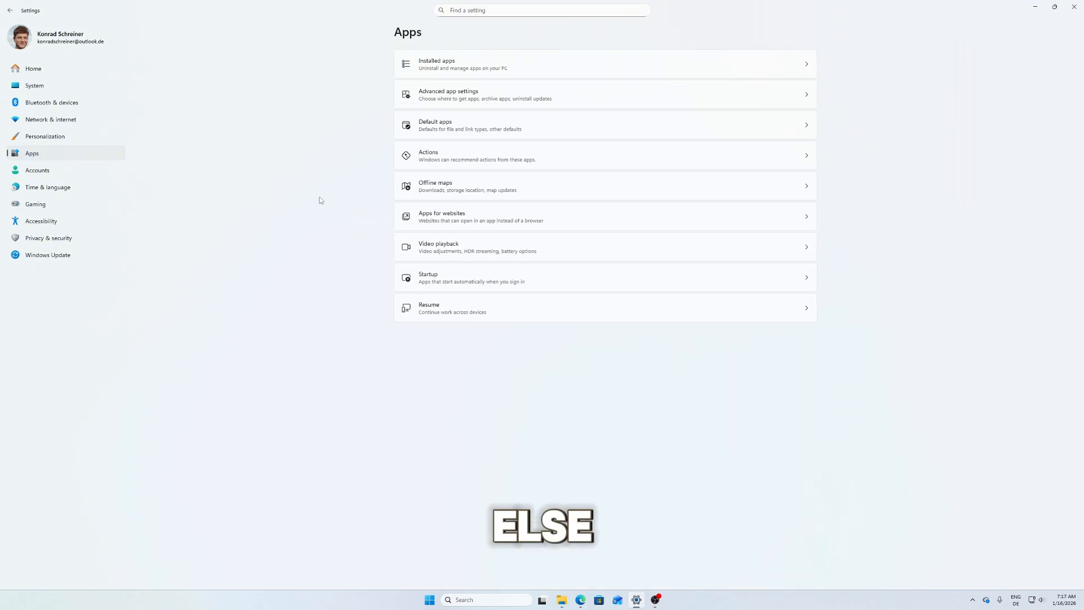
Check the Actions and Offline maps pages of the Apps settings
left_click(541, 157)
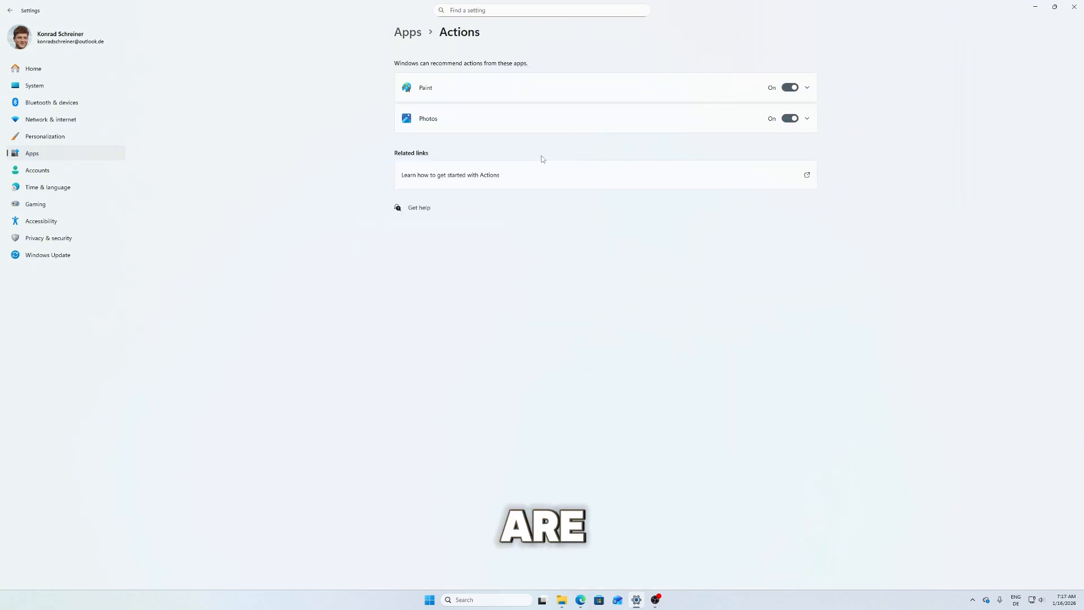
key("alt+Left")
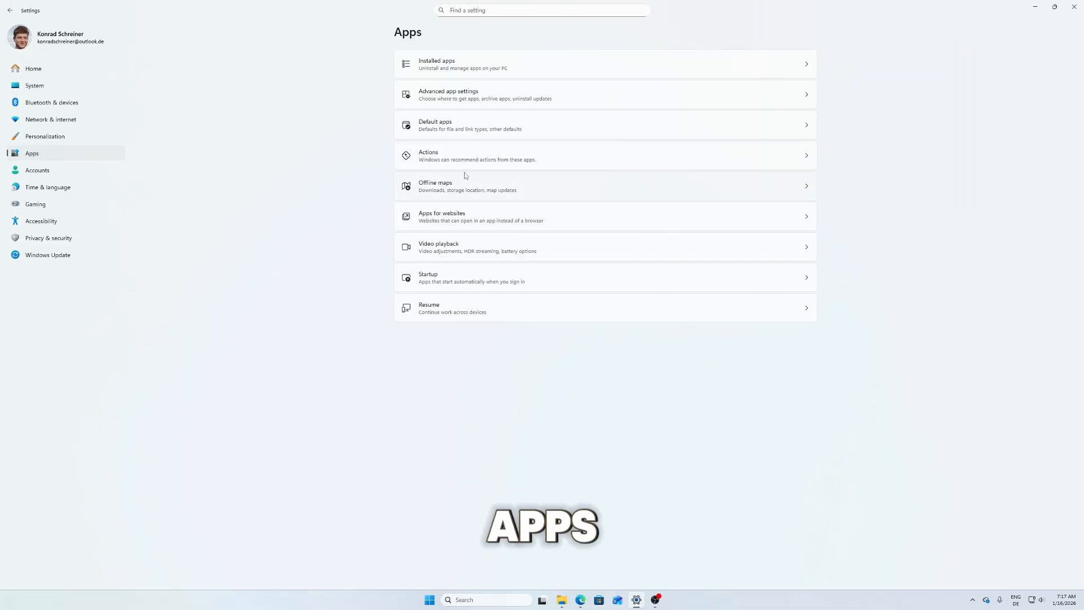
left_click(539, 190)
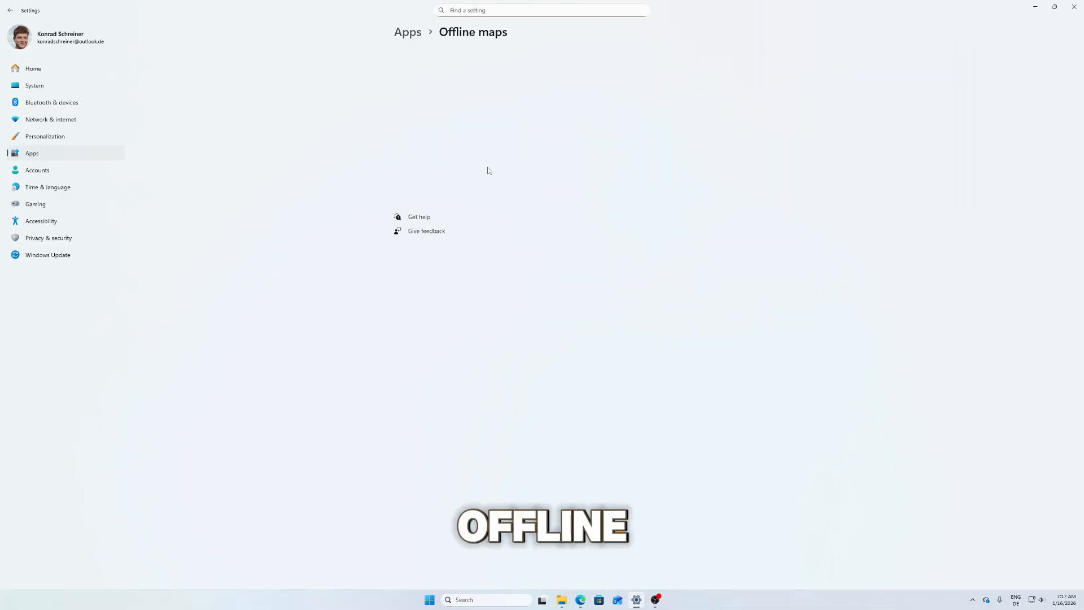
key("alt+Left")
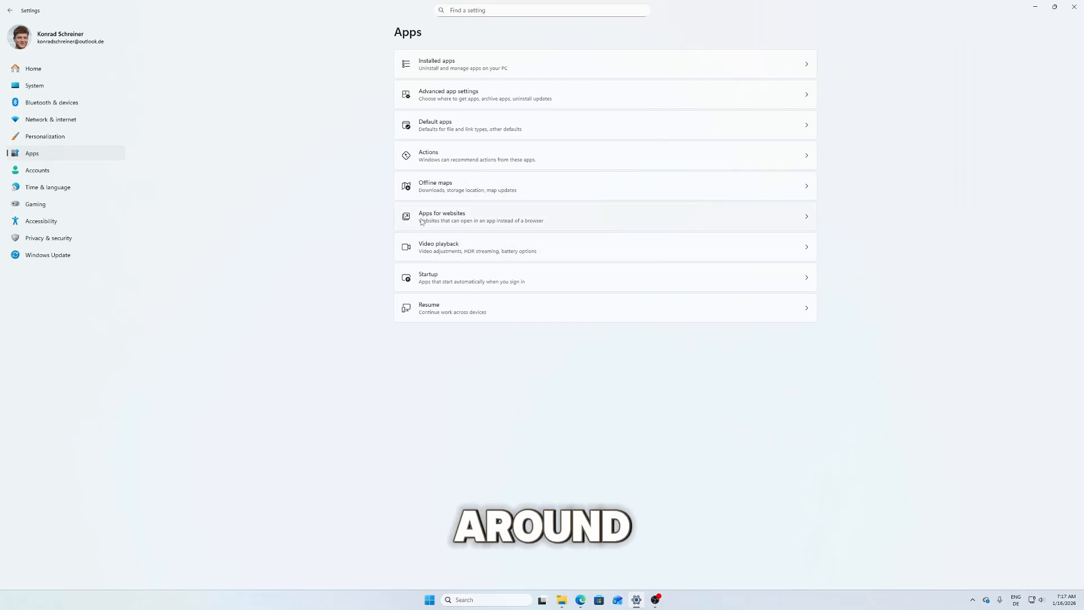
Check the Apps for websites and Video playback settings
left_click(489, 225)
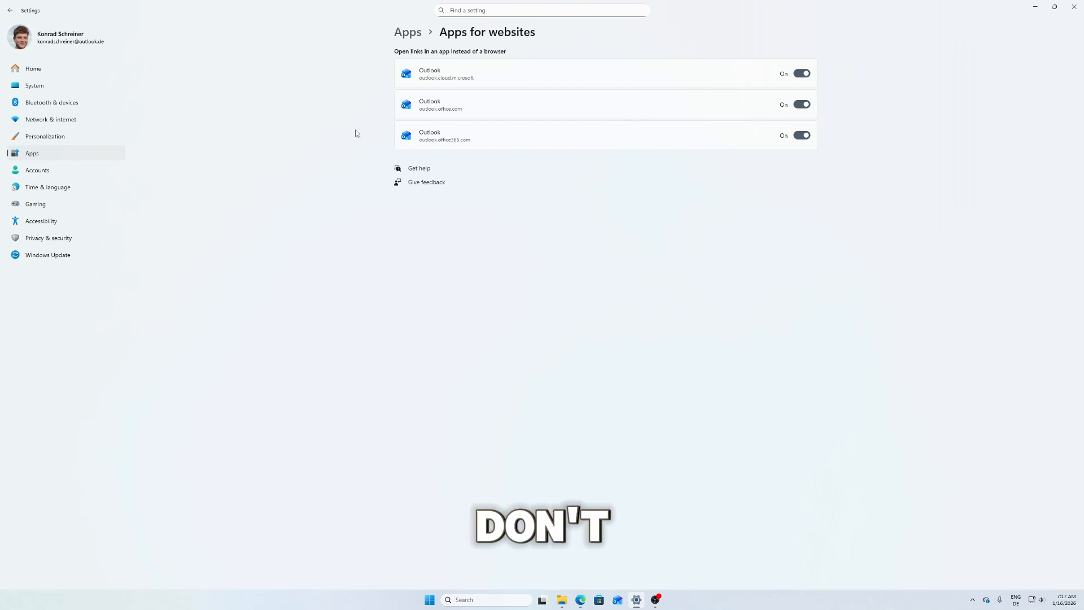
key("alt+Left")
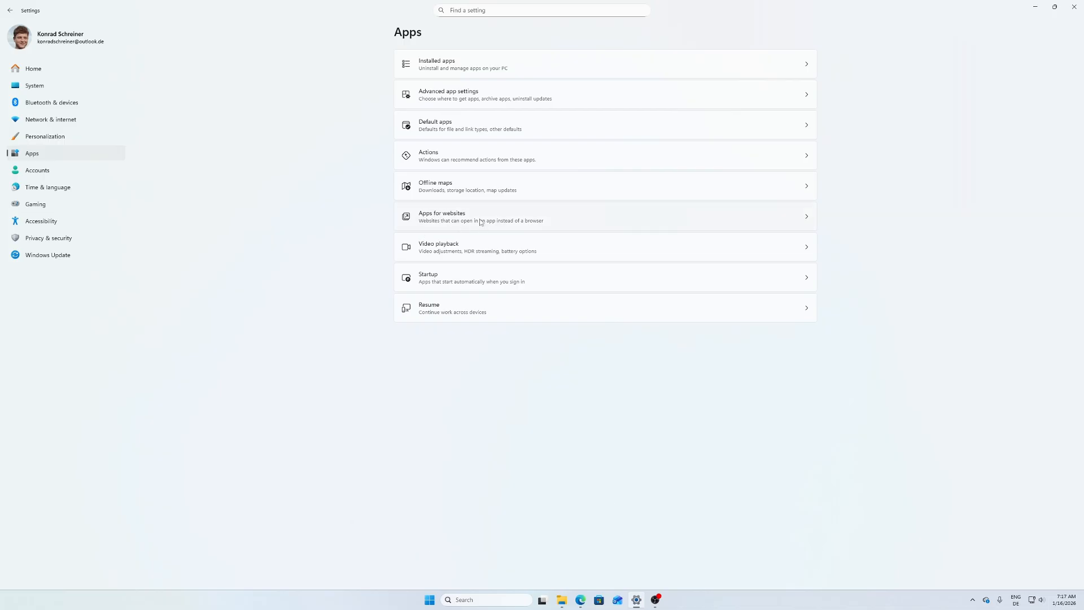
left_click(801, 255)
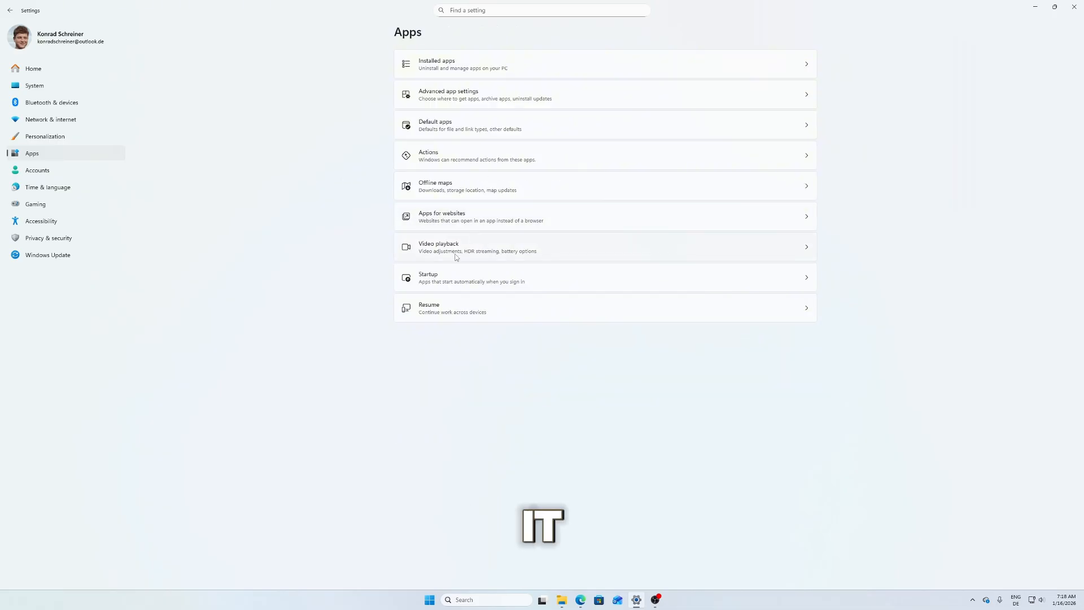
Review the apps that launch at startup and the Resume settings for continuing work across devices
left_click(547, 277)
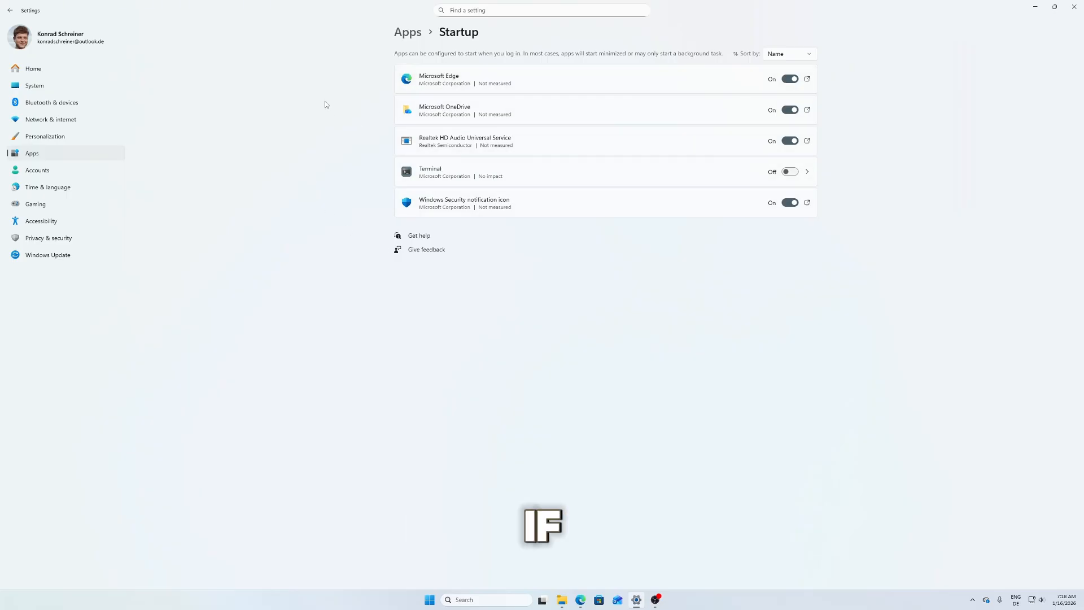
key("alt+Left")
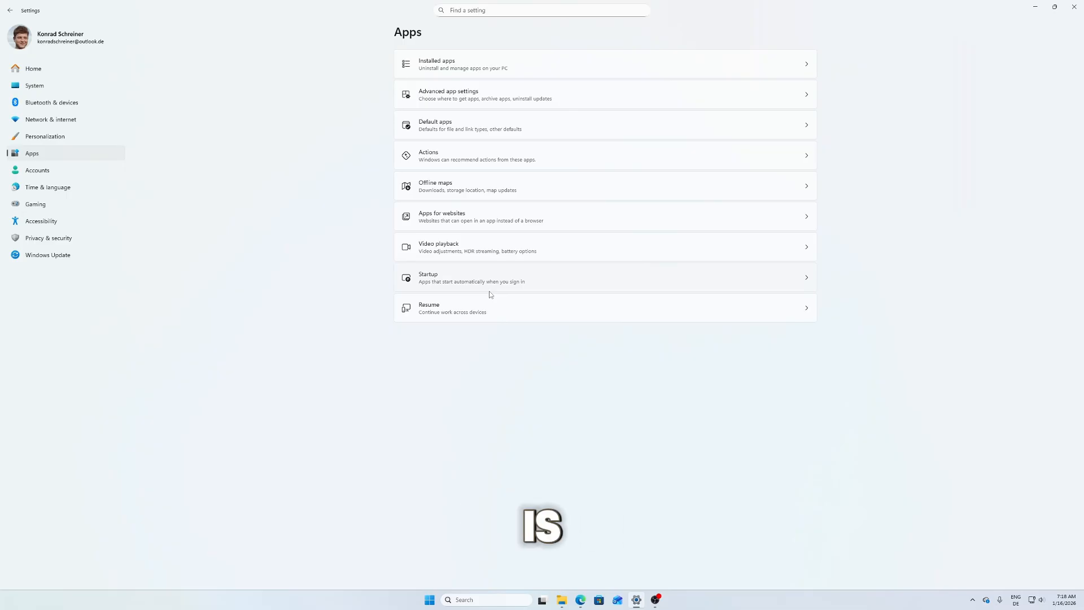
left_click(538, 312)
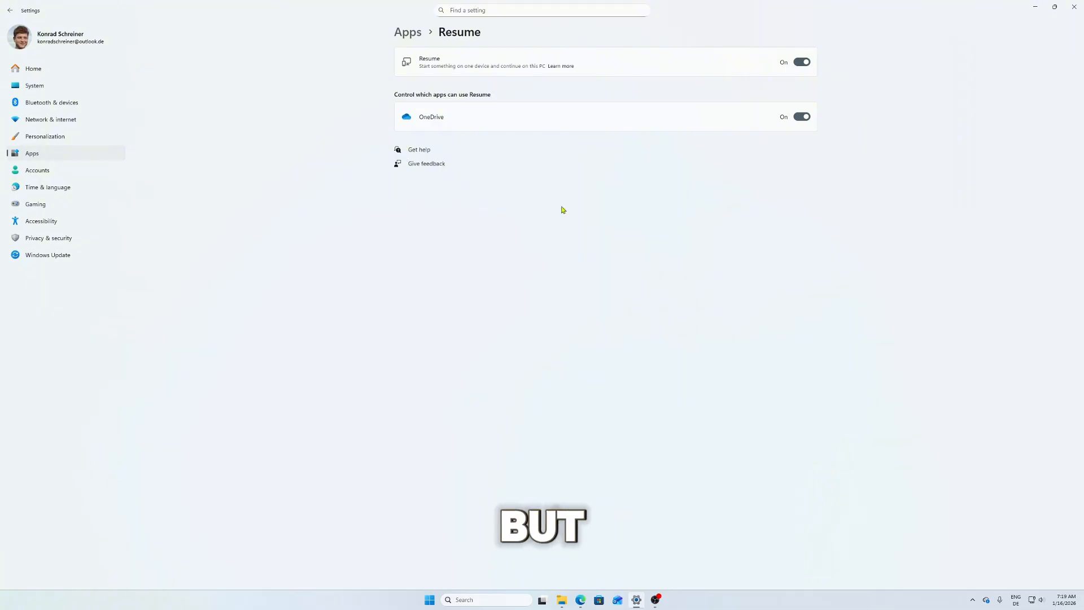
left_click(32, 153)
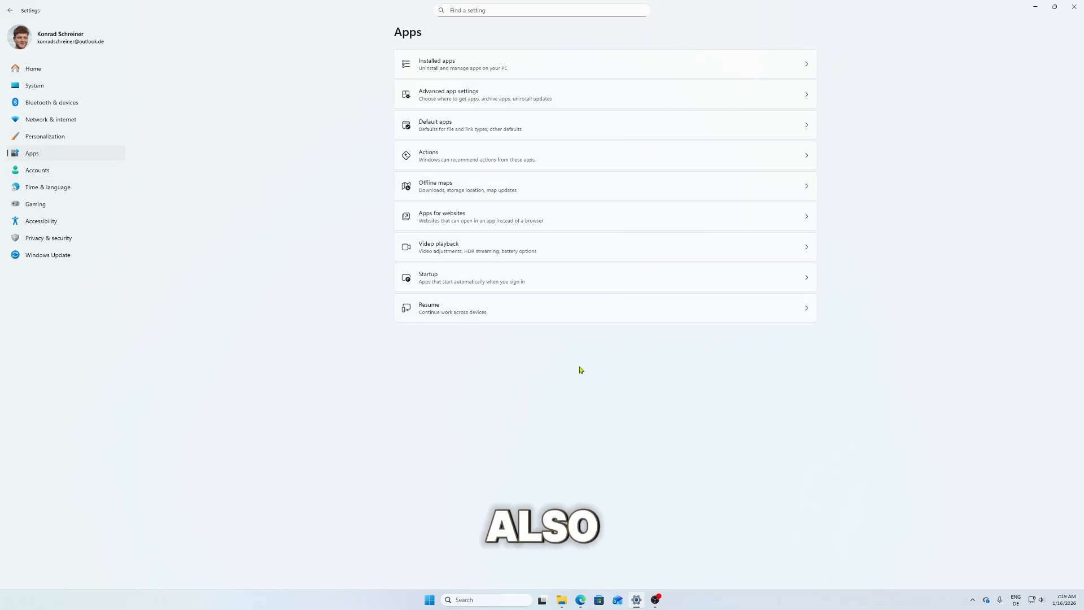
Look through the Accounts page, covering cloud storage, the subscription, account settings and related settings
left_click(48, 175)
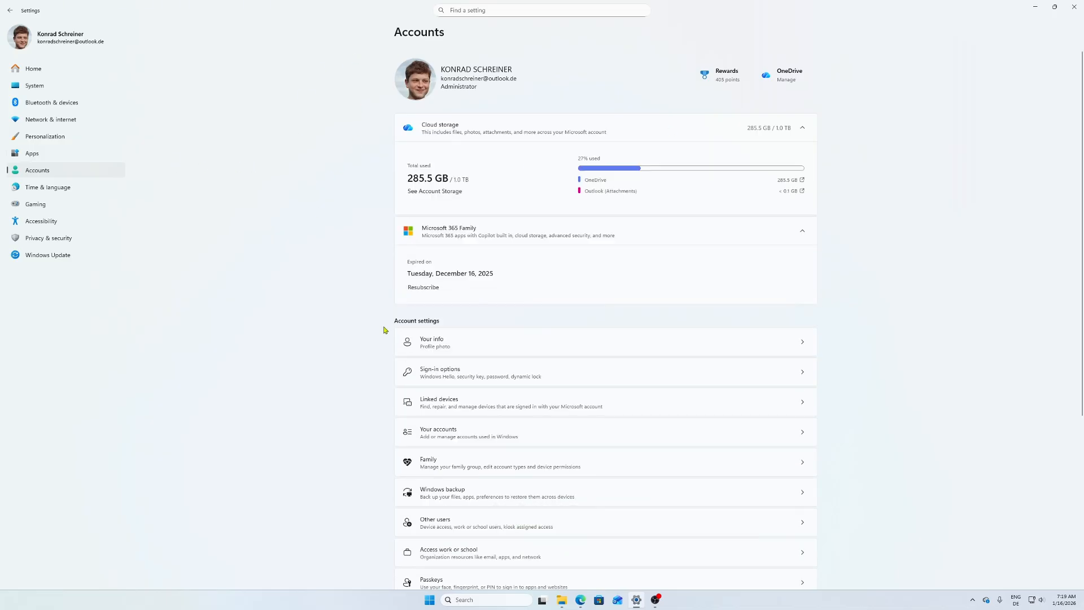
scroll(477, 294, "down", 2)
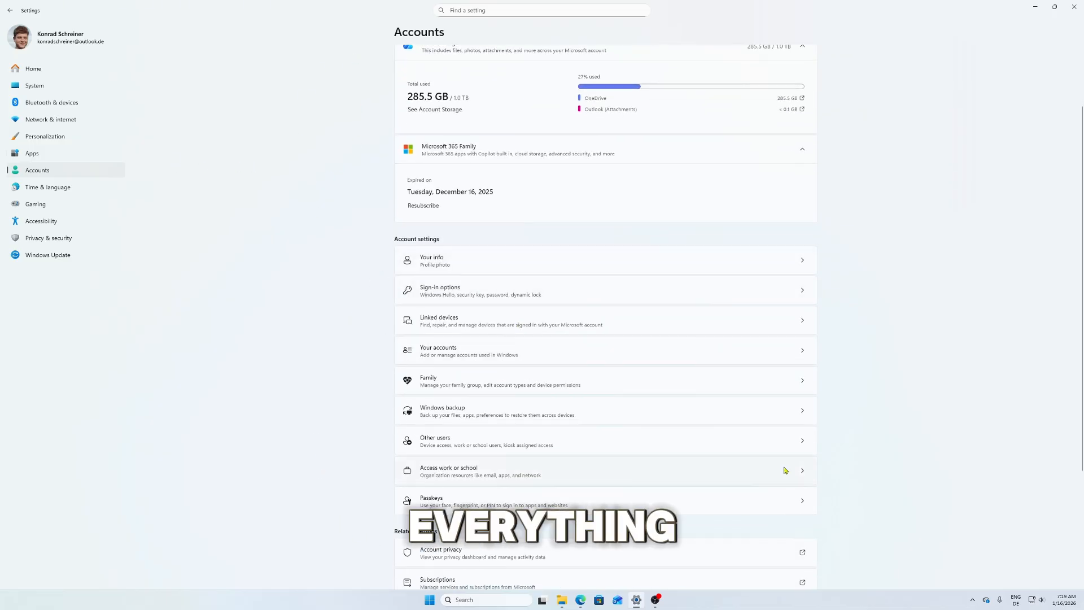
scroll(373, 235, "up", 2)
scroll(371, 236, "down", 5)
scroll(371, 236, "up", 3)
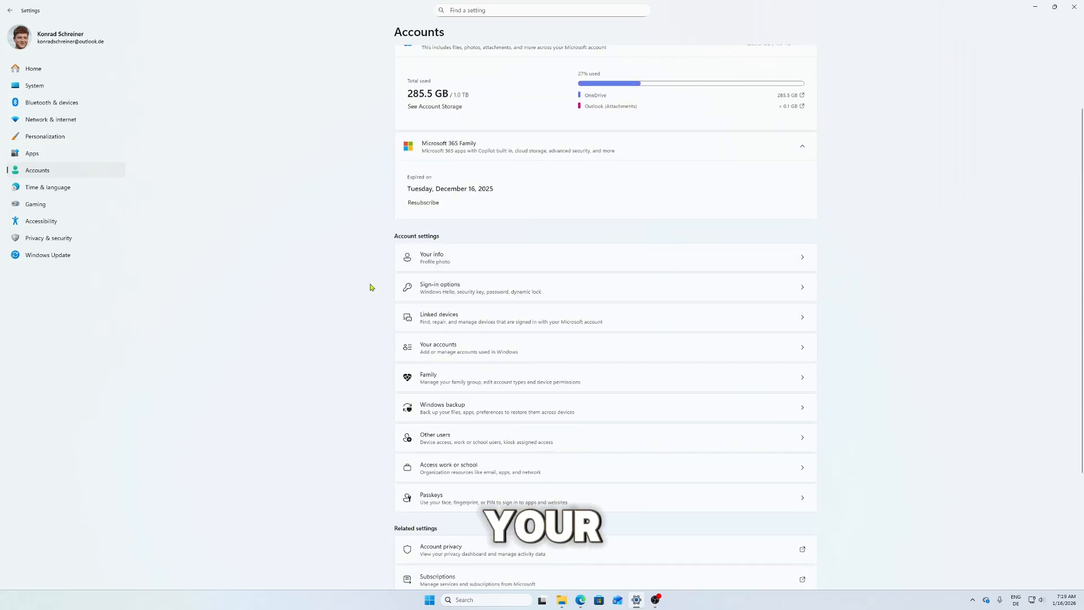
scroll(373, 282, "down", 2)
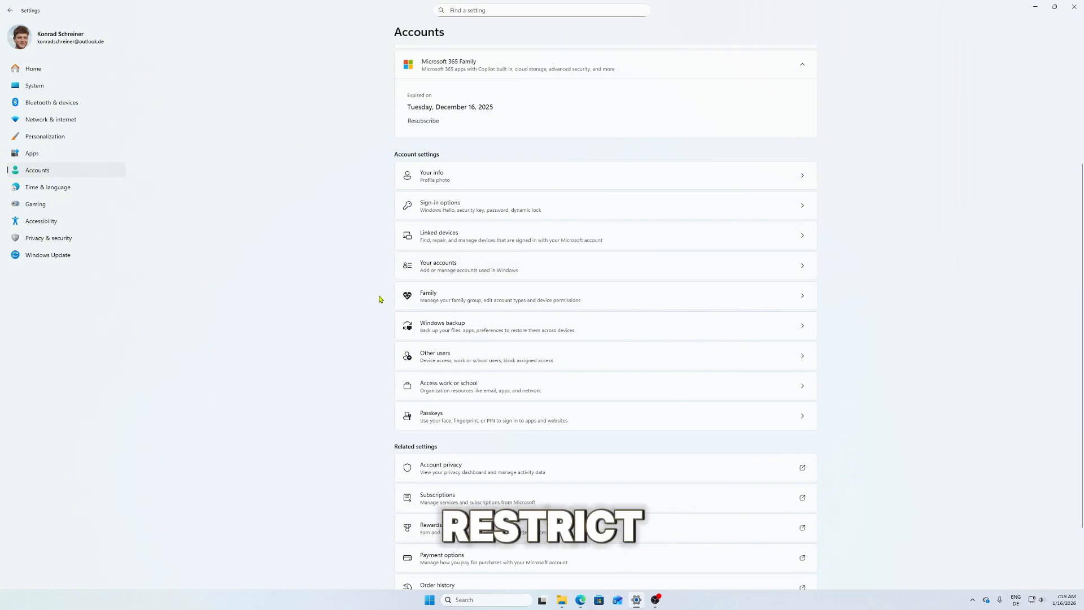
scroll(378, 302, "down", 3)
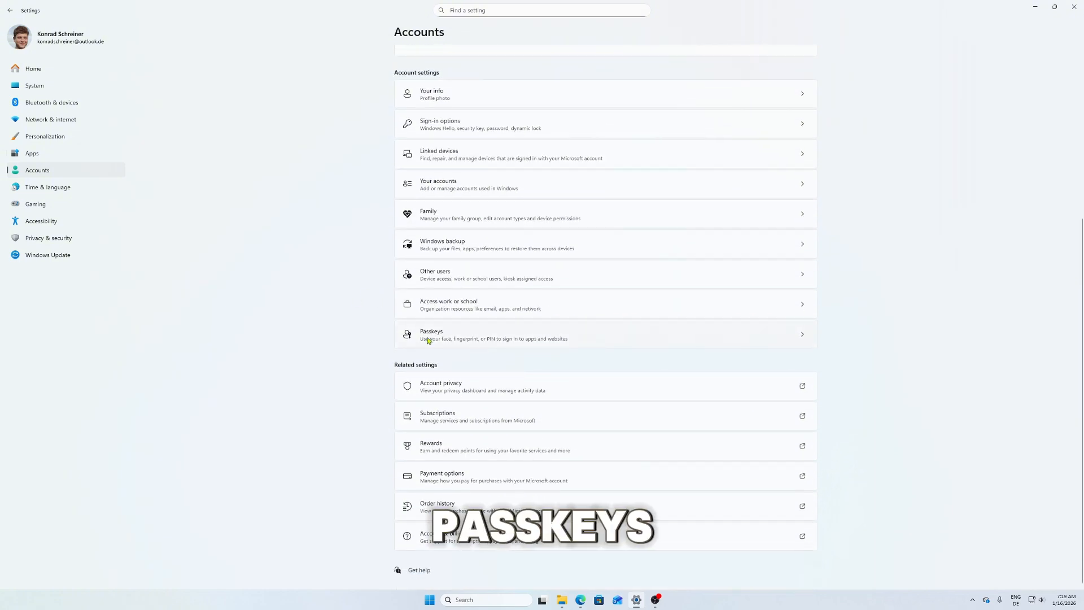
scroll(343, 362, "up", 5)
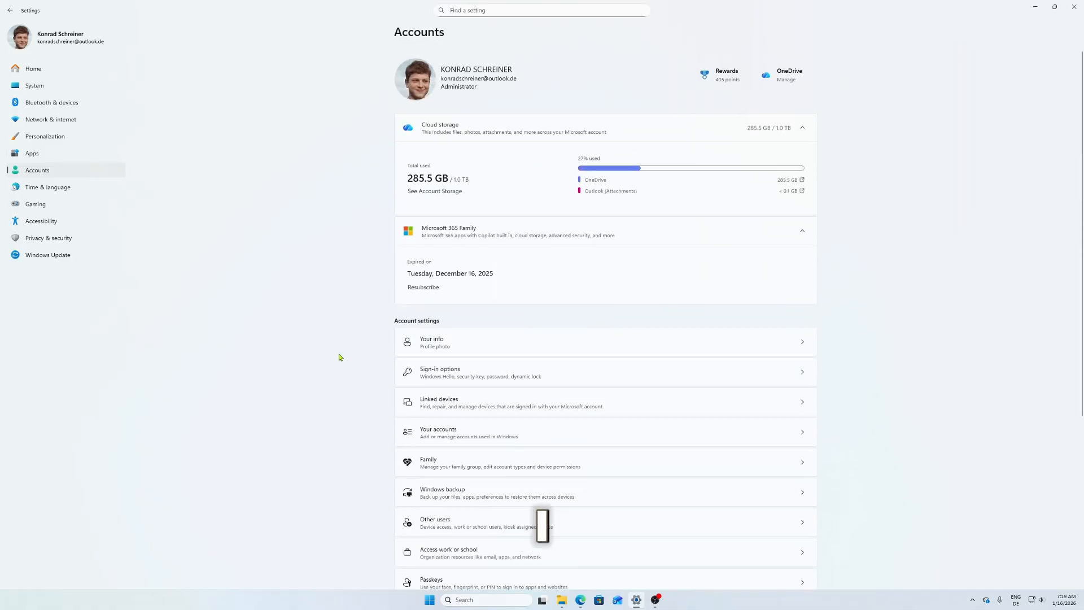
Open the date and time settings to view the time zone options
left_click(38, 186)
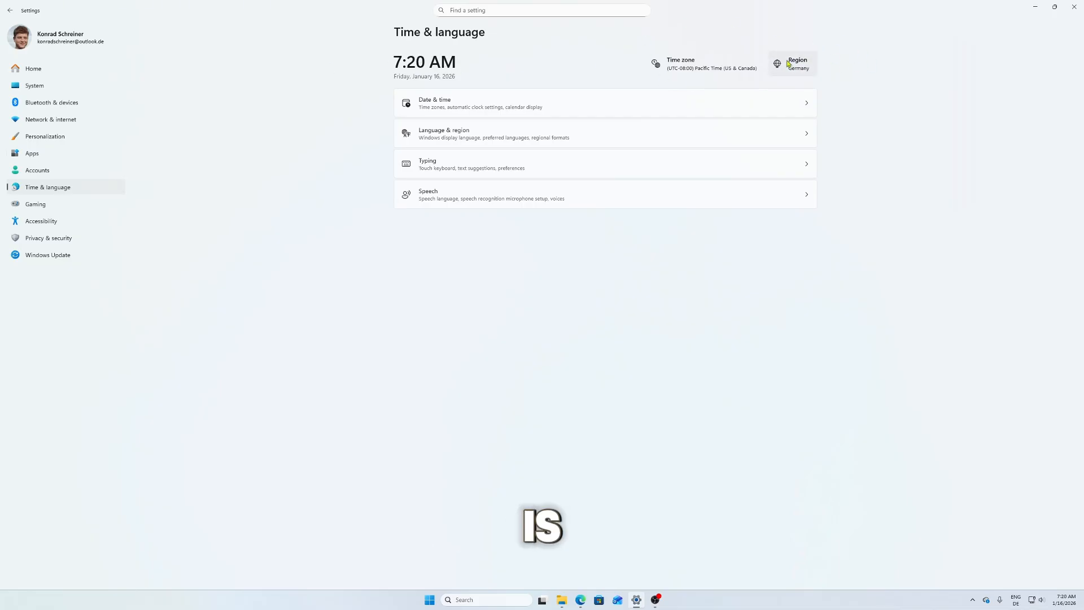
left_click(707, 67)
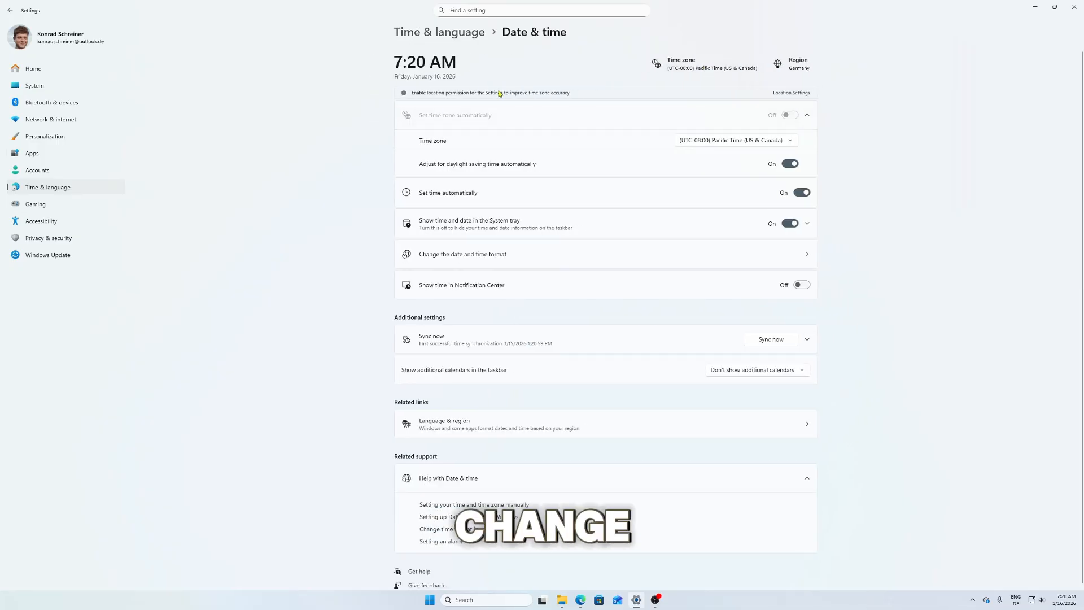
Set the time zone to (UTC+01:00) Amsterdam, Berlin, Bern, Rome, Stockholm, Vienna
left_click(744, 140)
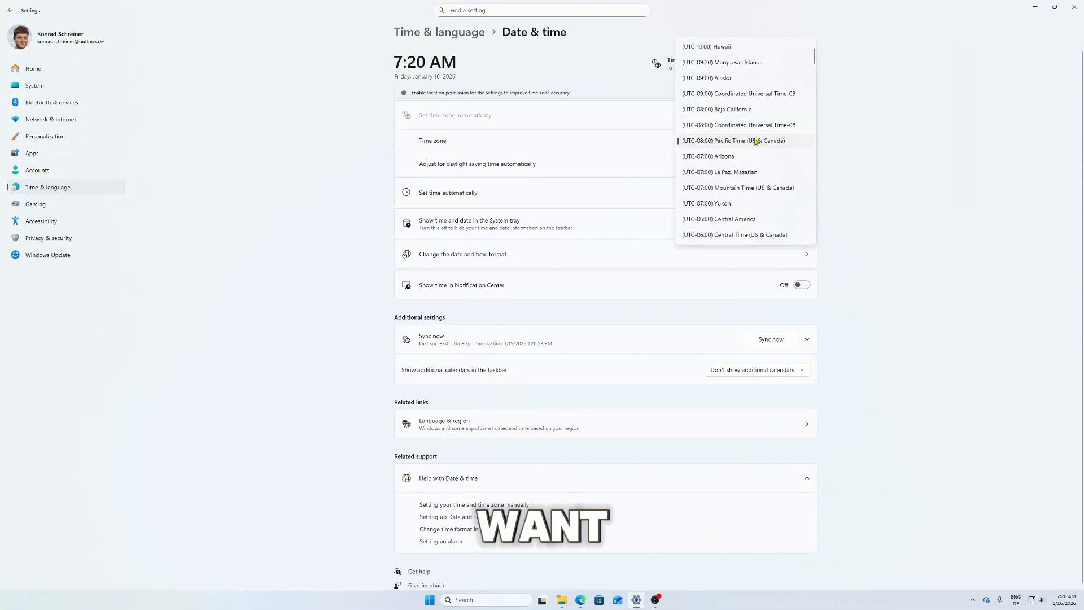
scroll(745, 170, "up", 1)
scroll(742, 181, "down", 3)
scroll(745, 180, "down", 5)
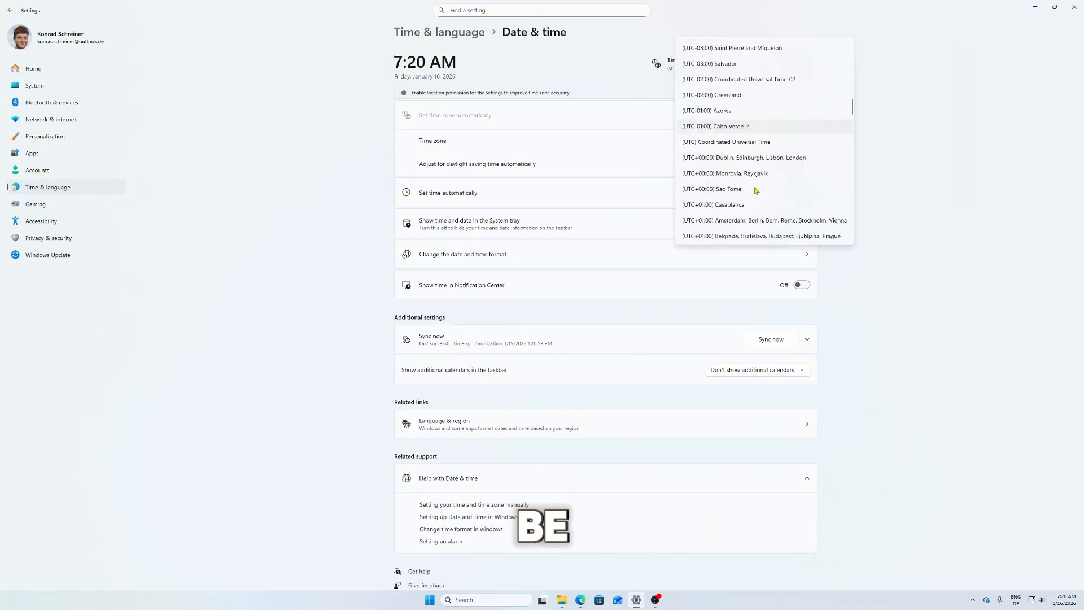
scroll(752, 188, "up", 8)
scroll(752, 188, "down", 6)
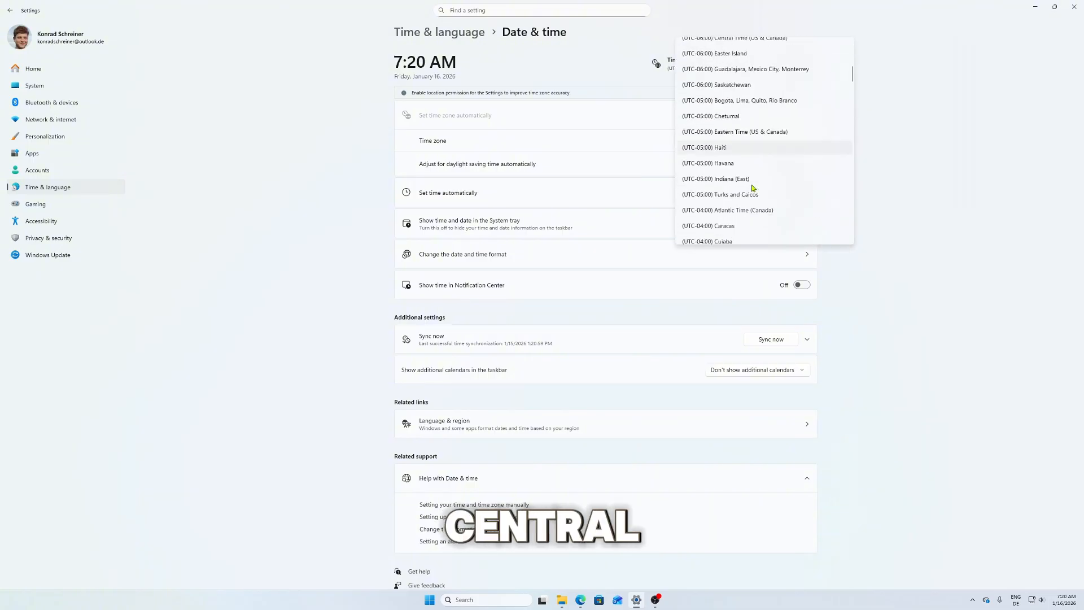
scroll(754, 188, "down", 6)
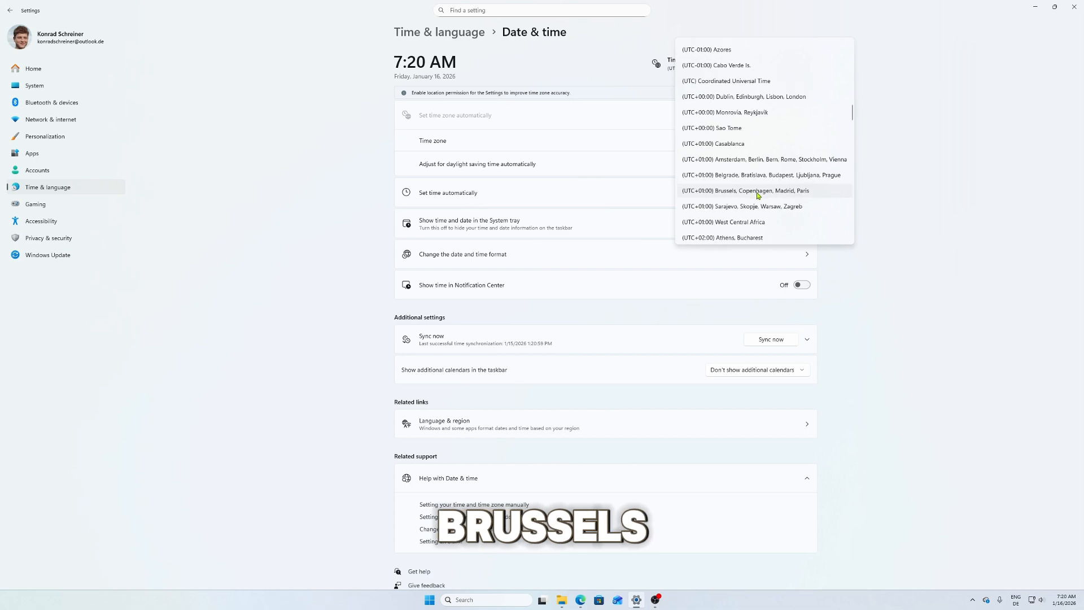
left_click(757, 161)
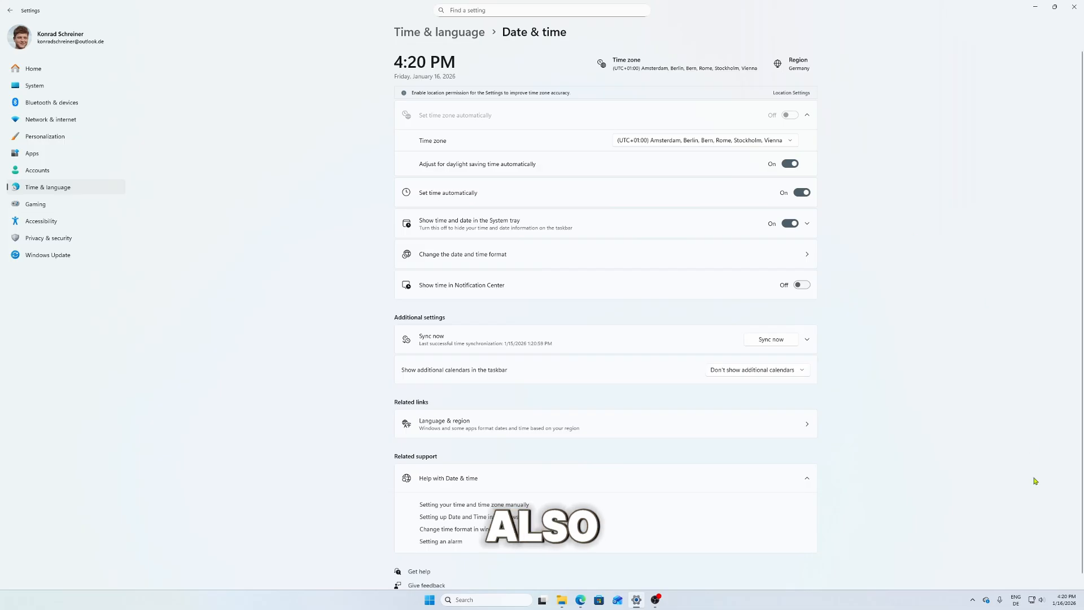
mouse_move(1072, 589)
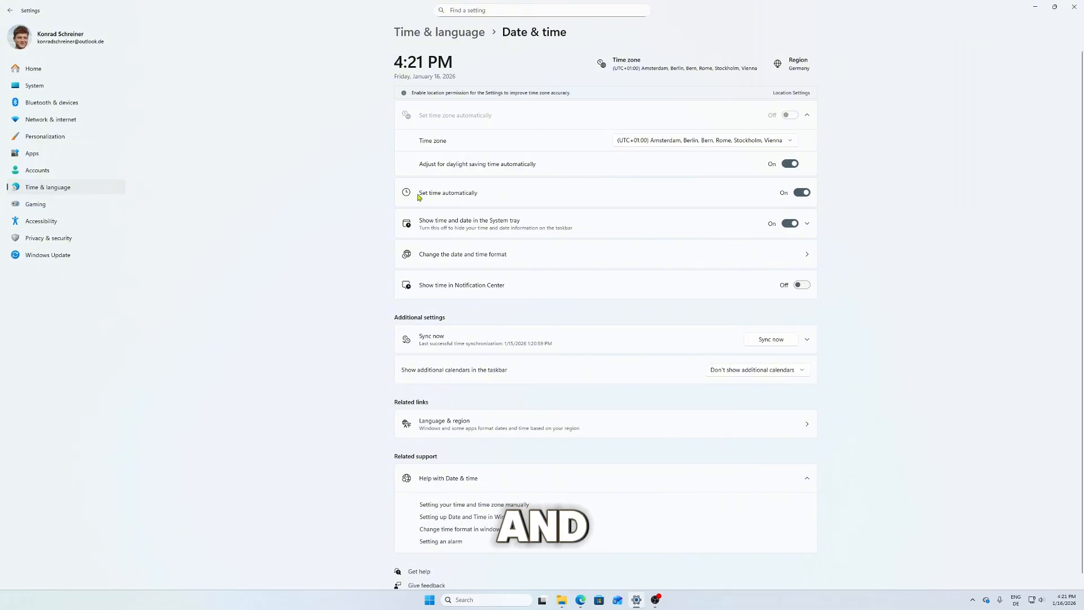
In the date and time format settings, set the short date to 04/05/17 and the long date to Wednesday, 5 April, 2017
scroll(387, 216, "down", 1)
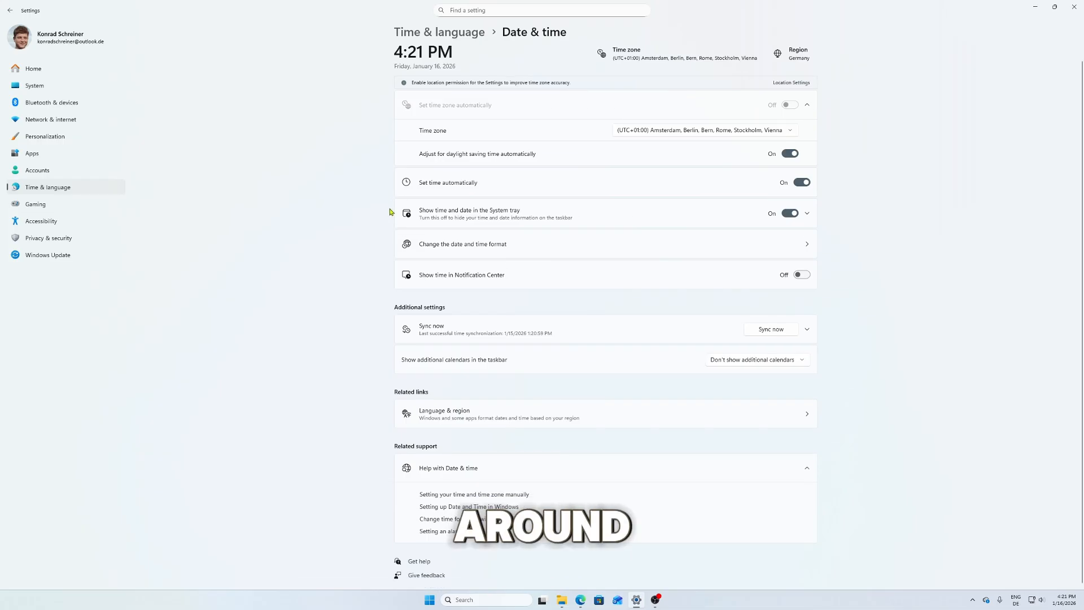
left_click(584, 253)
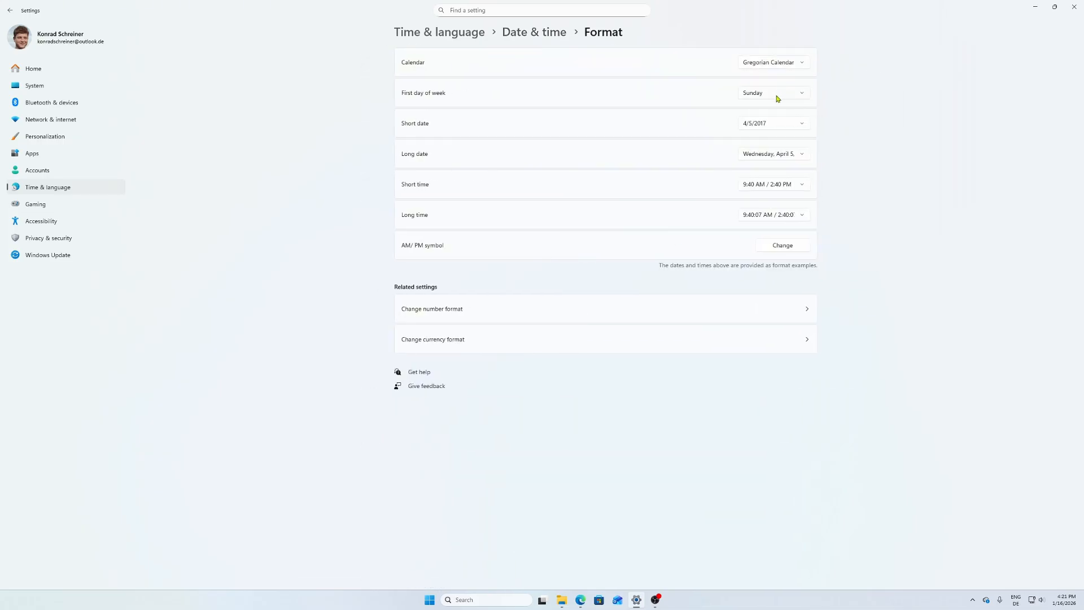
left_click(777, 124)
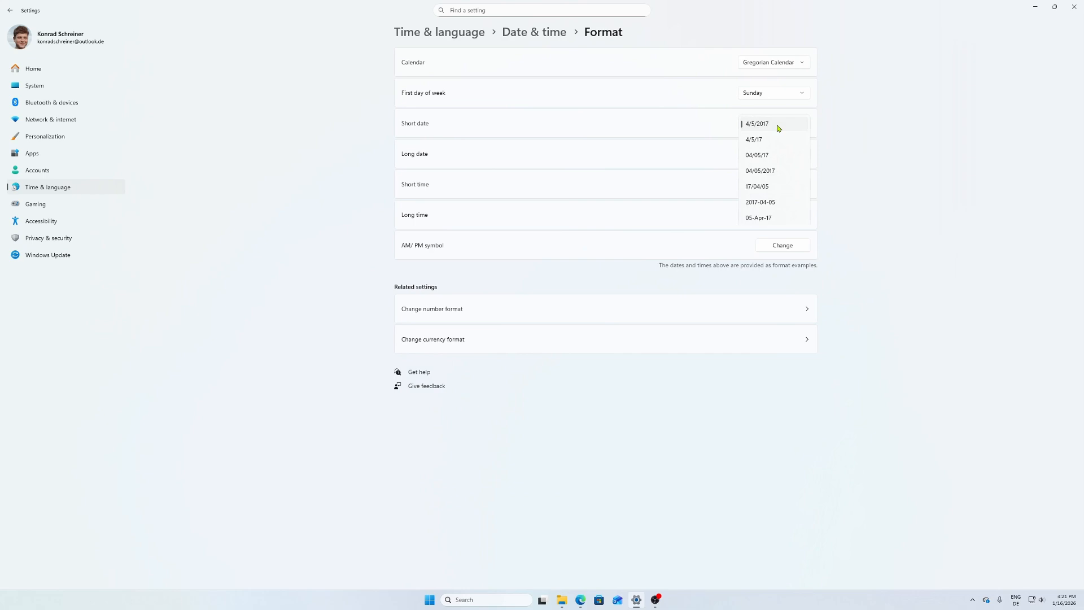
left_click(771, 157)
left_click(774, 155)
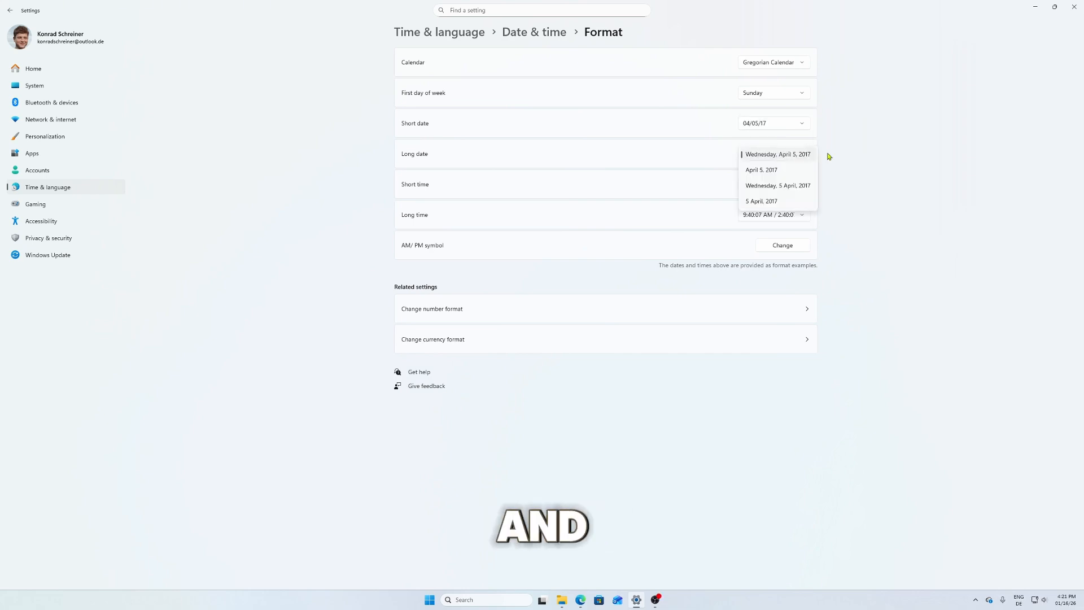
left_click(793, 187)
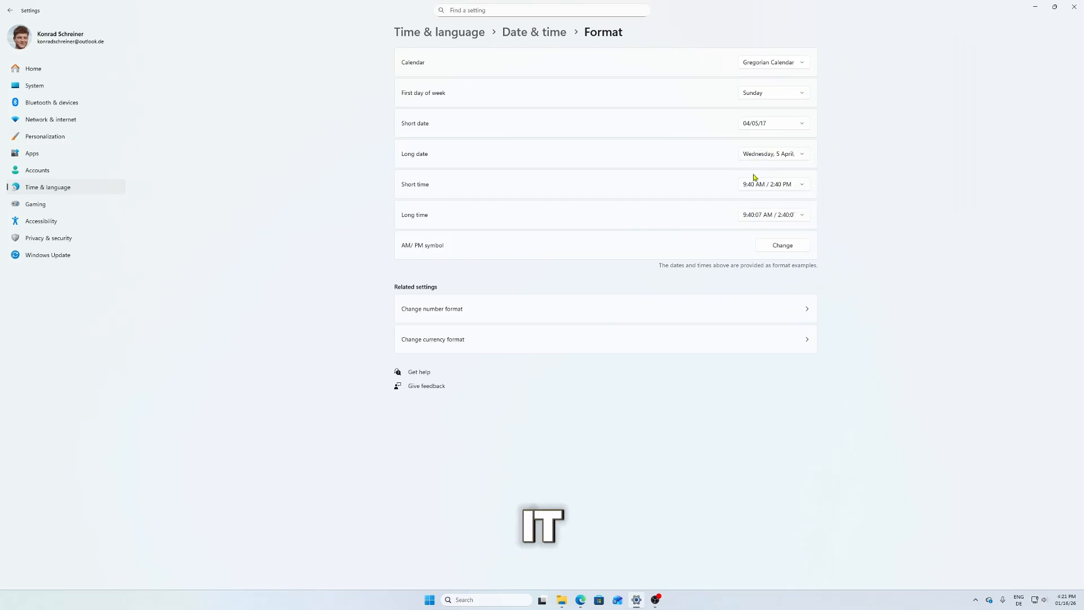
Set the short time format to 9:40 / 14:40 and the long time to 9:40:07 / 14:40:07, and return to Date & time
left_click(792, 190)
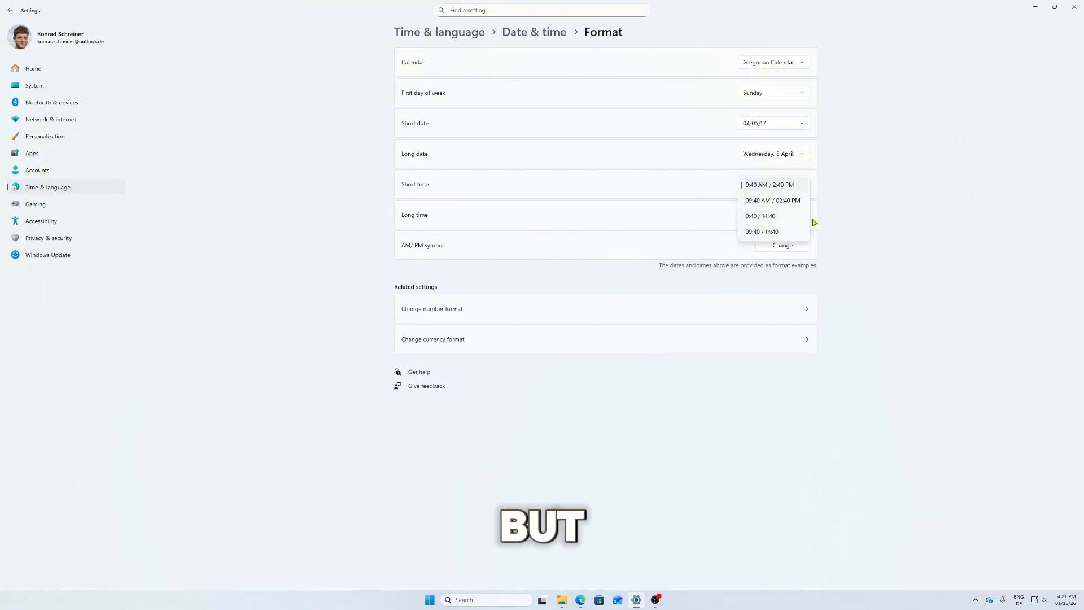
left_click(769, 217)
left_click(795, 217)
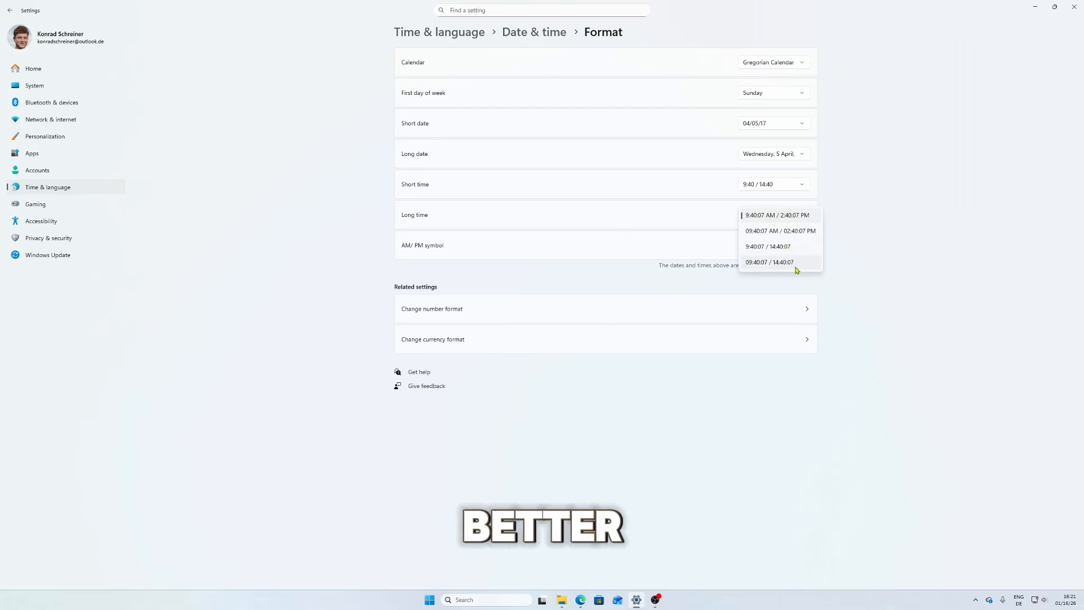
left_click(787, 246)
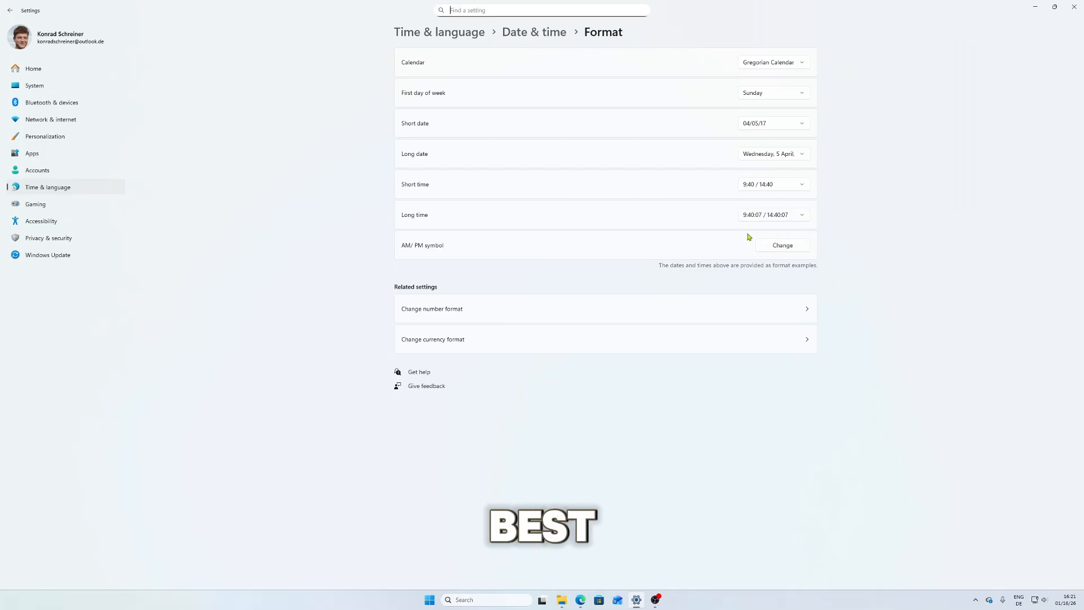
left_click(534, 32)
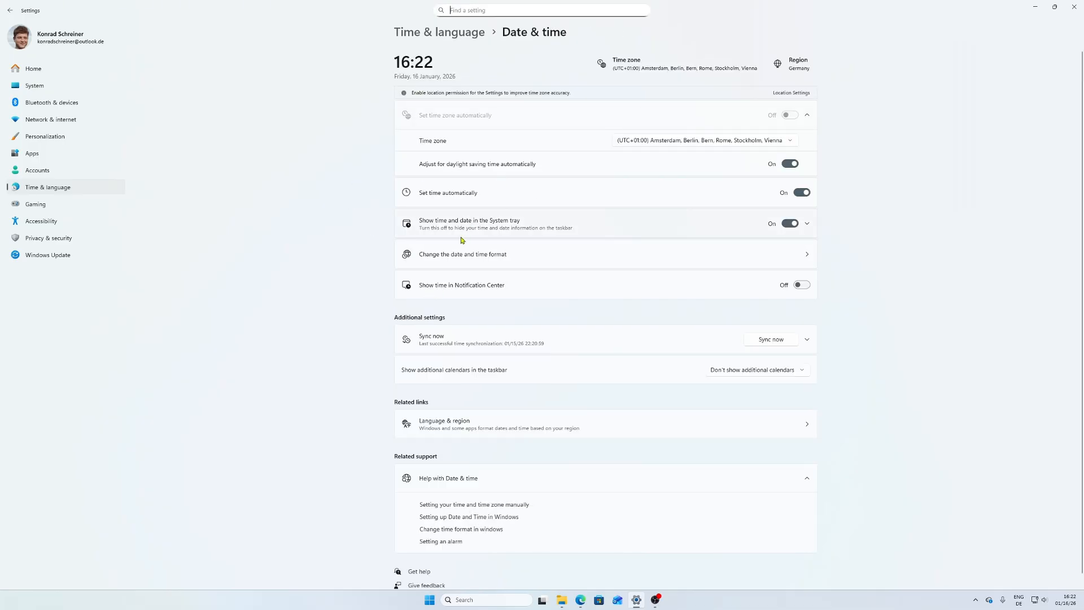
Check the notifications and calendar flyout of the taskbar clock and close it again
scroll(454, 305, "down", 1)
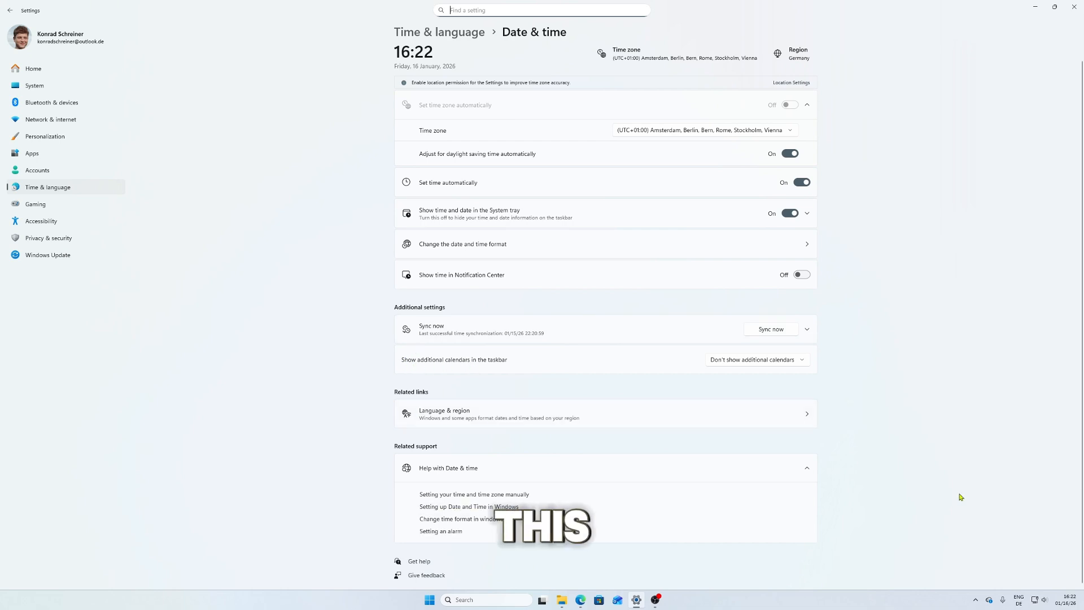
left_click(1060, 599)
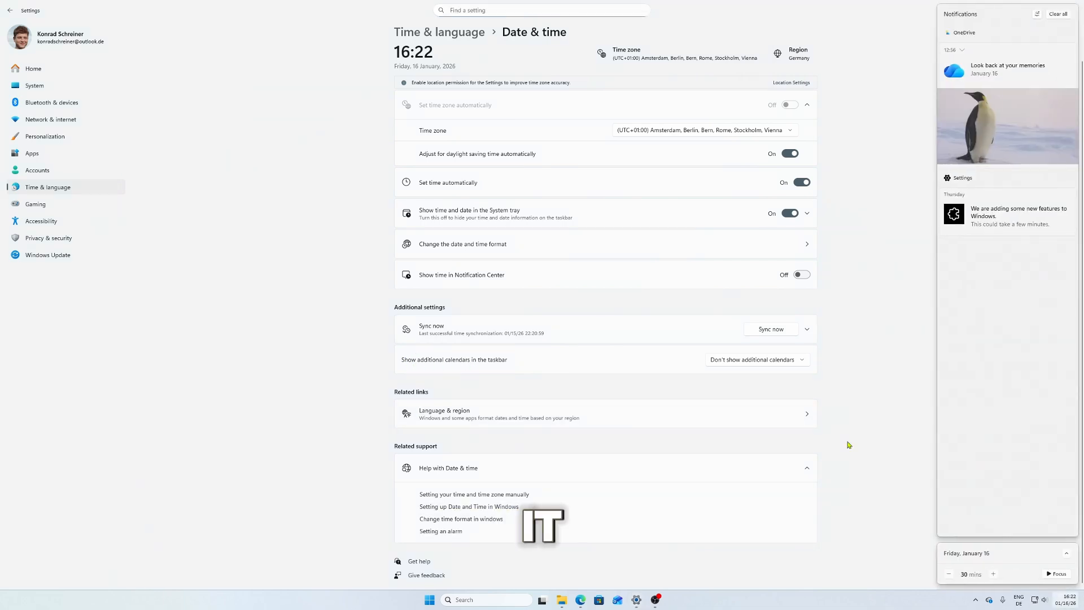
left_click(849, 445)
scroll(520, 186, "up", 1)
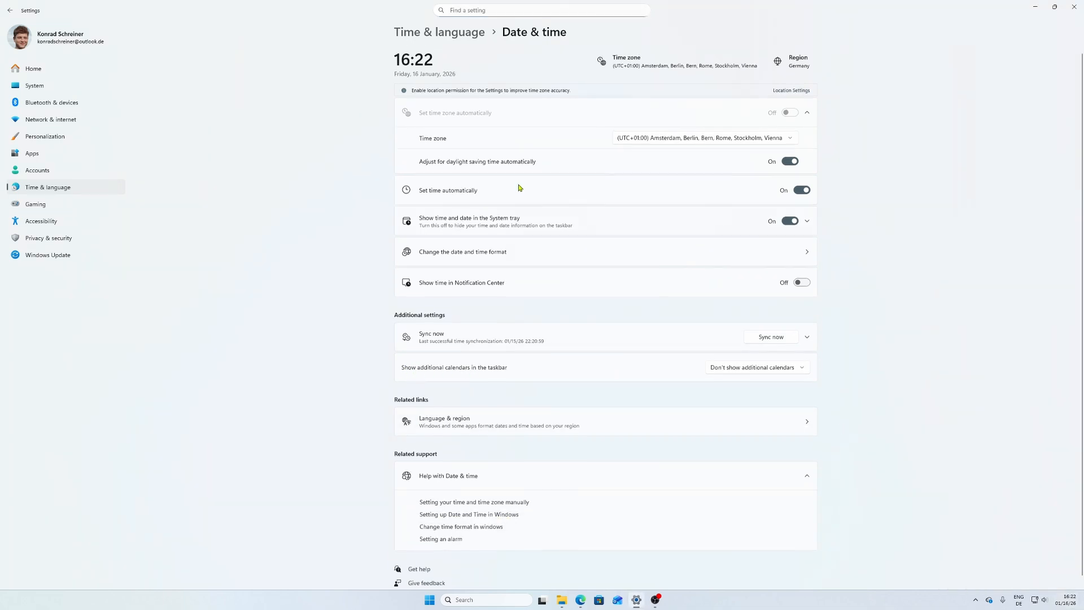
Open the Language & region settings to review the display language and preferred languages
left_click(476, 32)
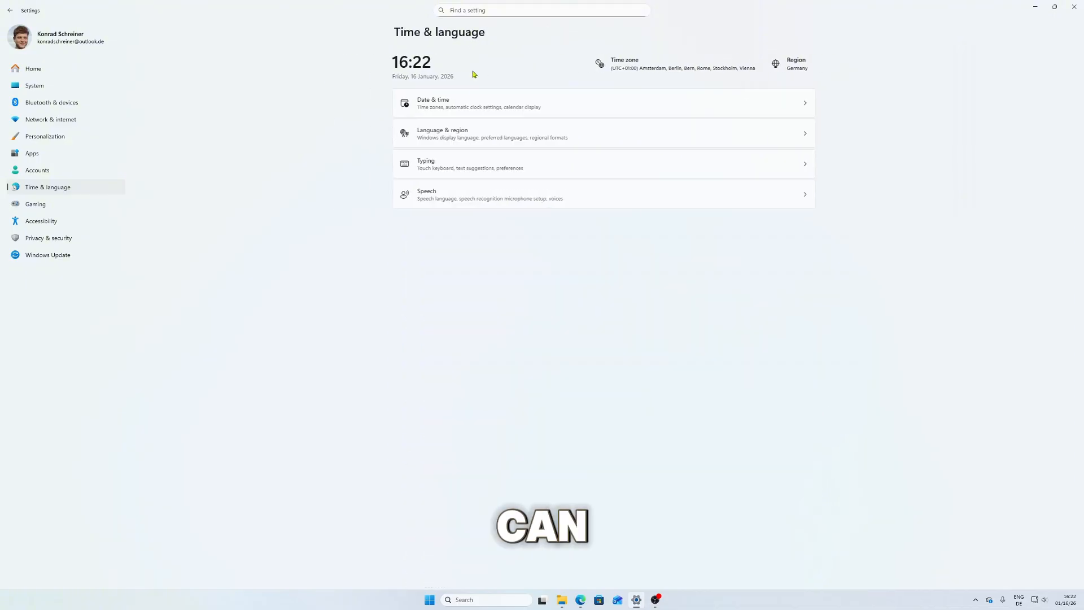
left_click(485, 136)
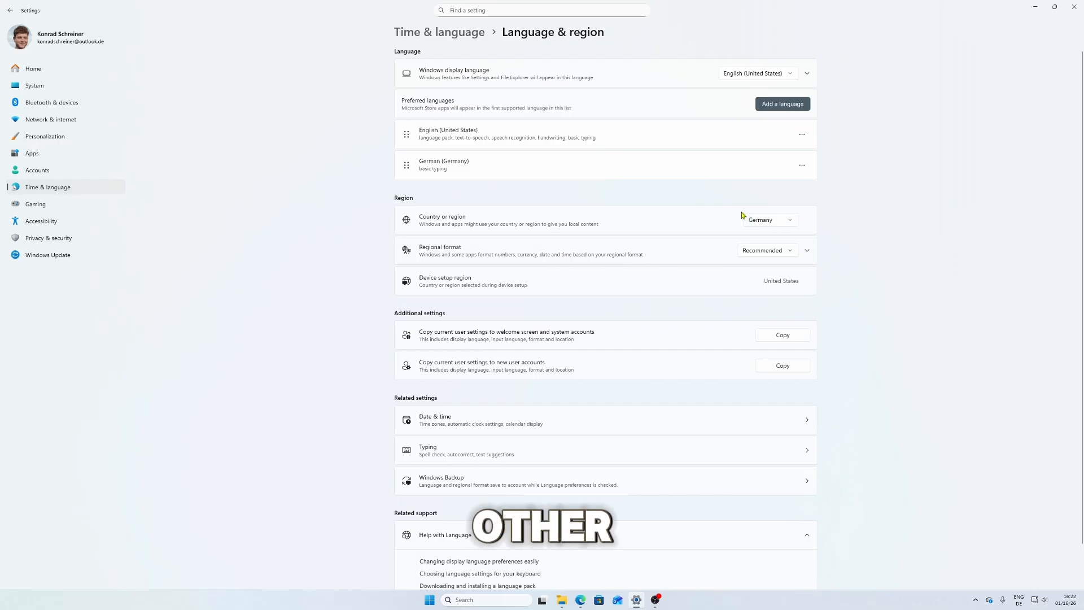
Change the country or region to Uruguay
left_click(766, 222)
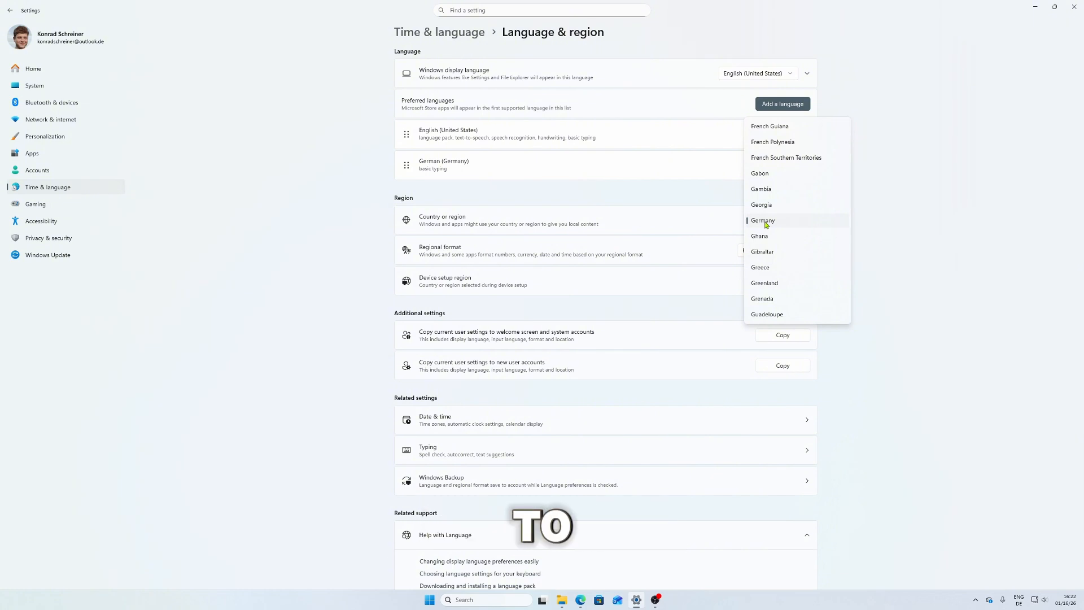
scroll(779, 237, "up", 5)
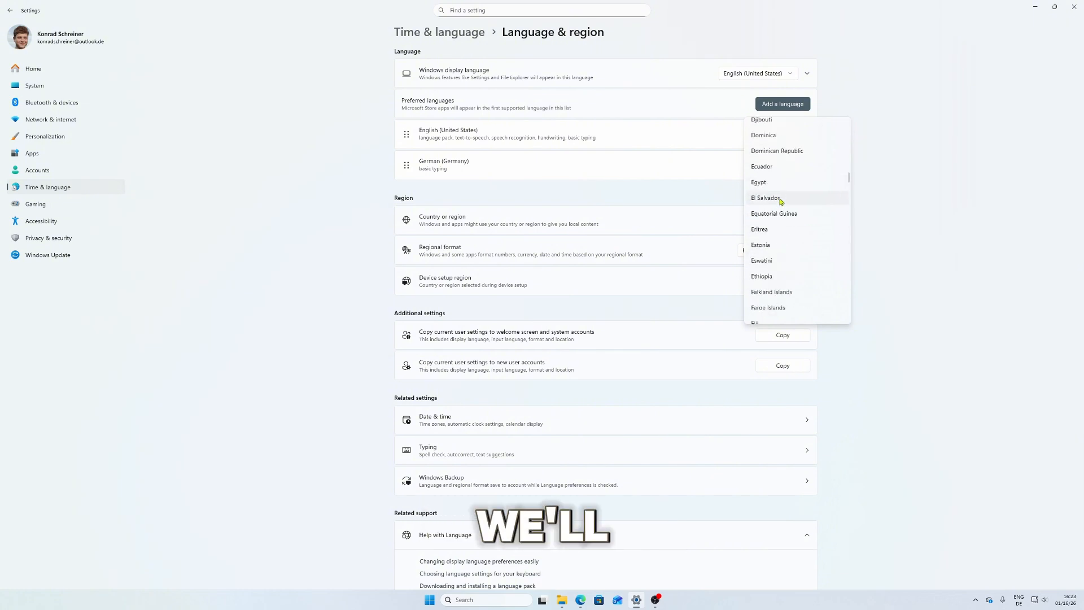
scroll(814, 218, "down", 5)
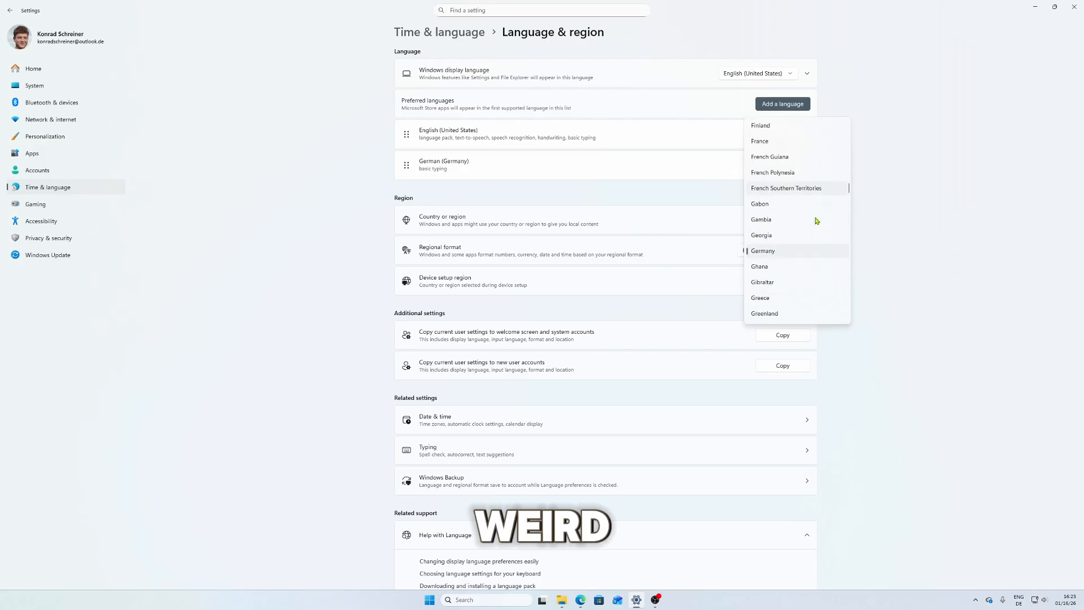
scroll(817, 220, "down", 3)
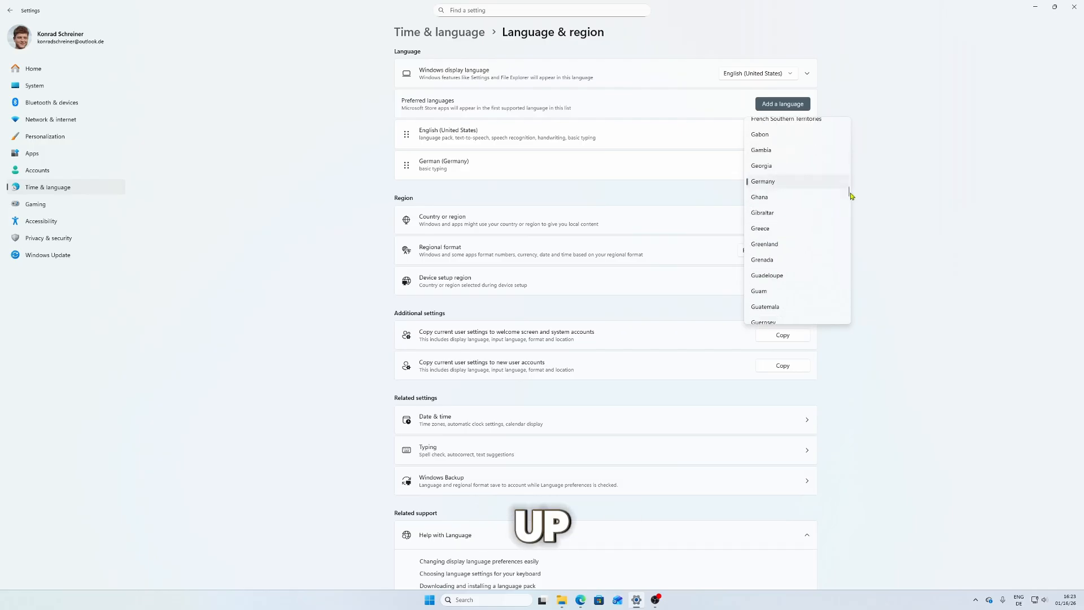
left_click_drag(851, 196, 856, 329)
scroll(788, 221, "up", 1)
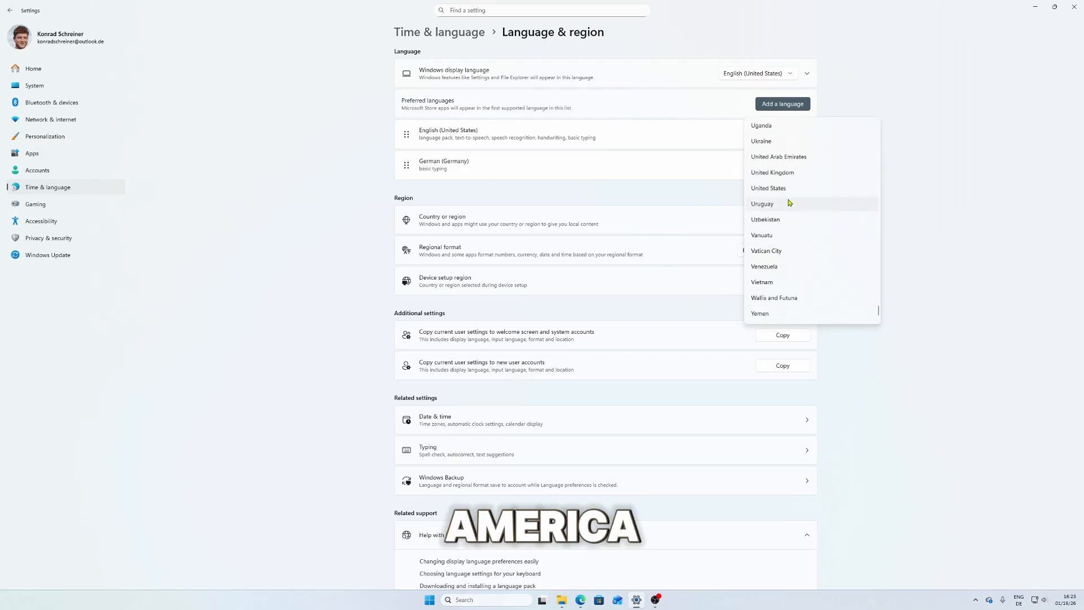
left_click(790, 201)
Set the country or region back to Germany
left_click(768, 219)
scroll(774, 230, "up", 10)
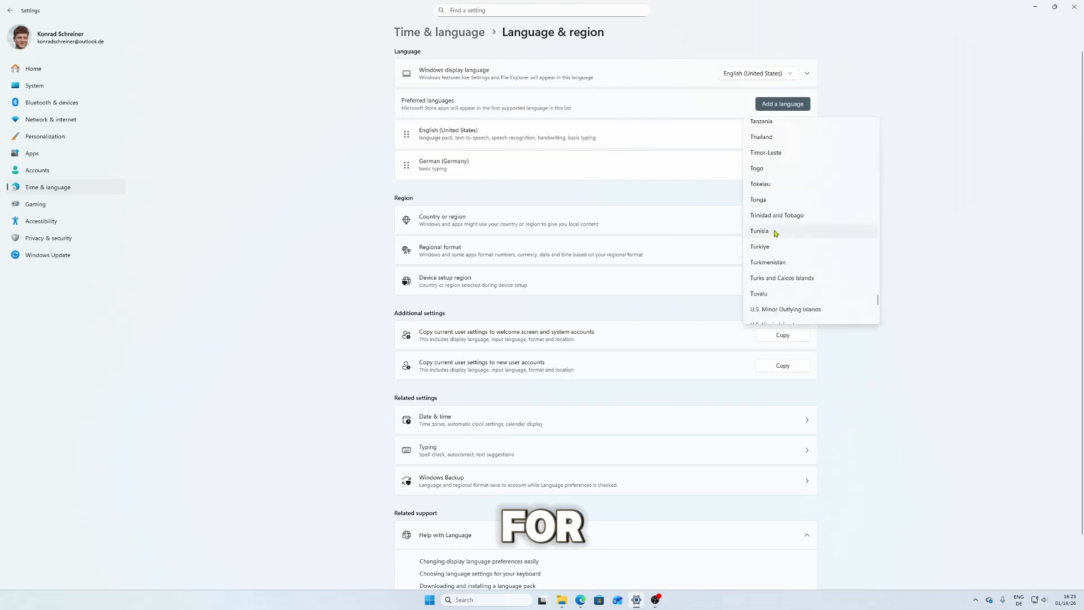
scroll(775, 238, "down", 6)
scroll(774, 237, "up", 12)
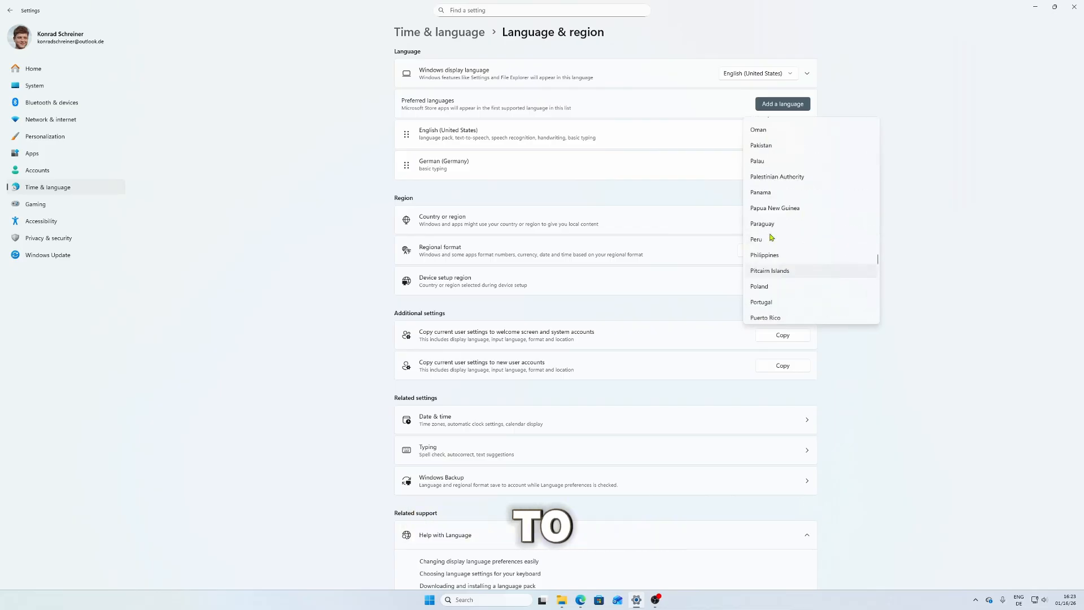
scroll(769, 235, "up", 2)
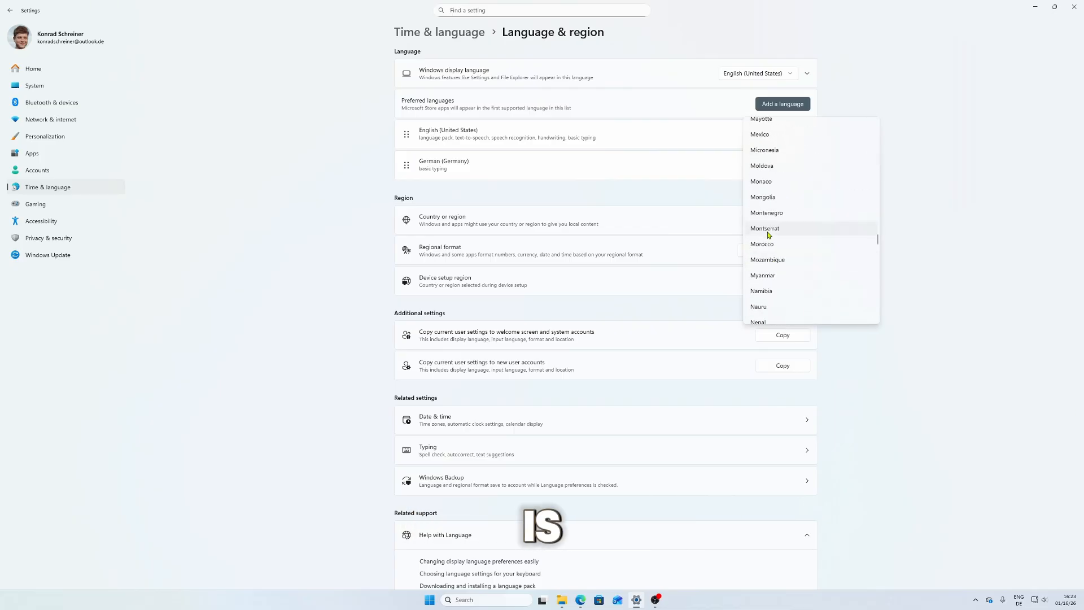
scroll(771, 232, "up", 12)
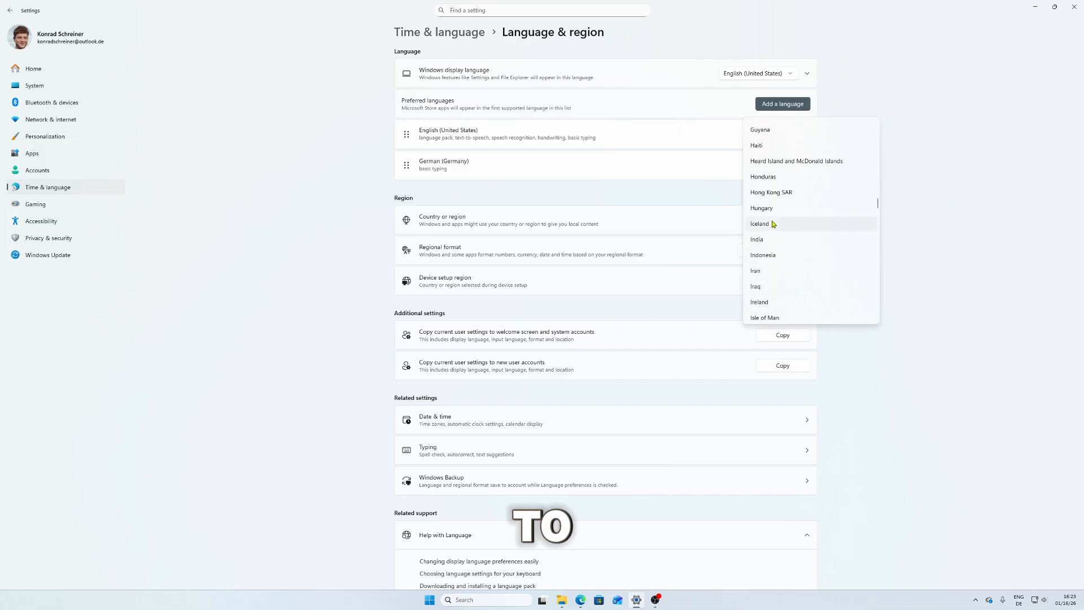
scroll(776, 231, "up", 5)
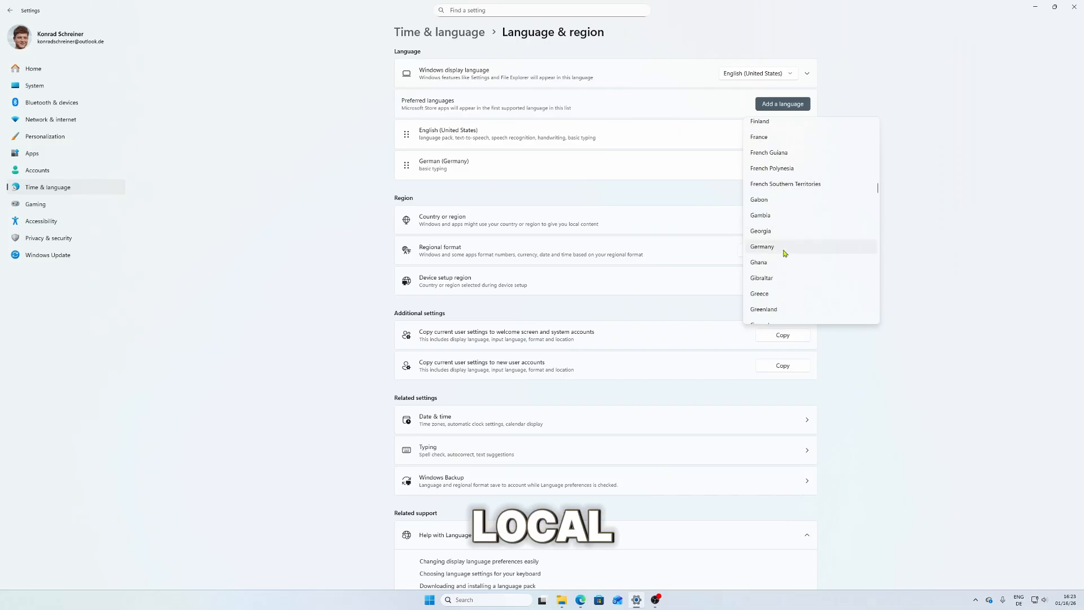
left_click(785, 250)
scroll(511, 323, "down", 2)
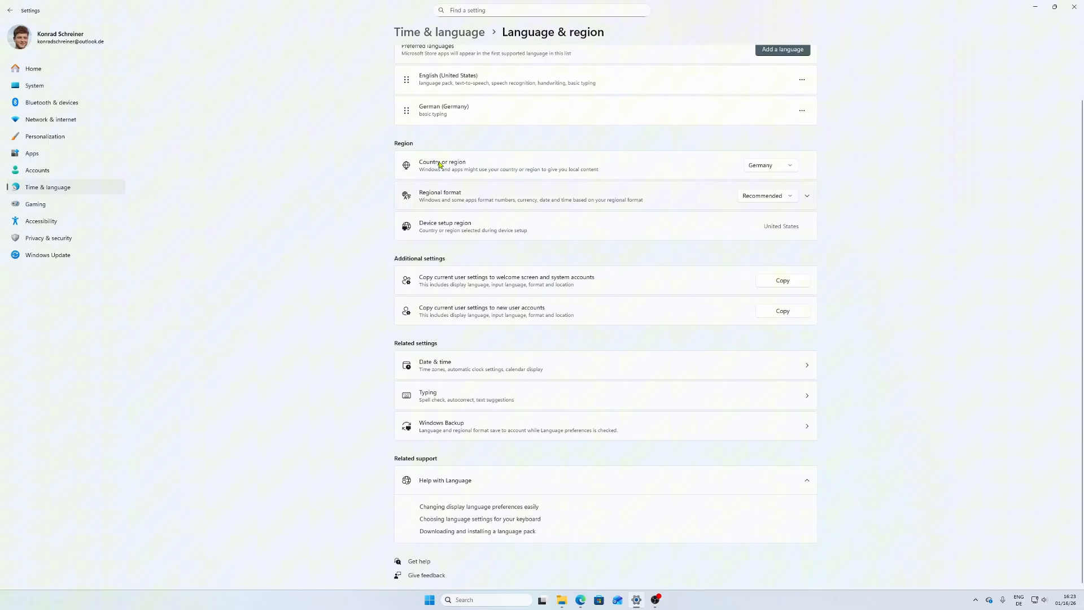
Open the Typing settings and check the touch keyboard options
left_click(439, 32)
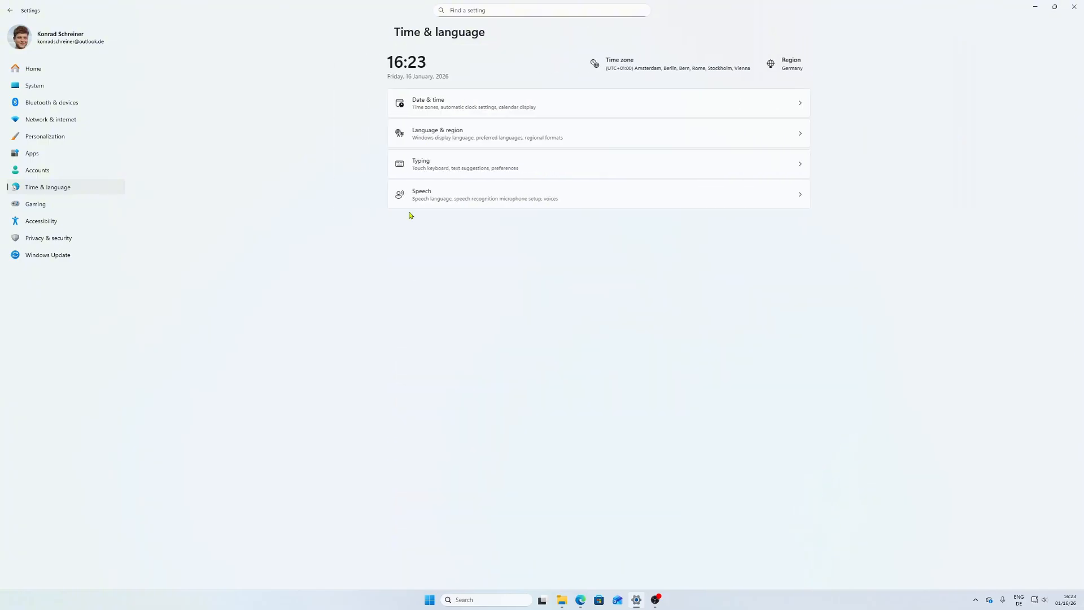
left_click(558, 170)
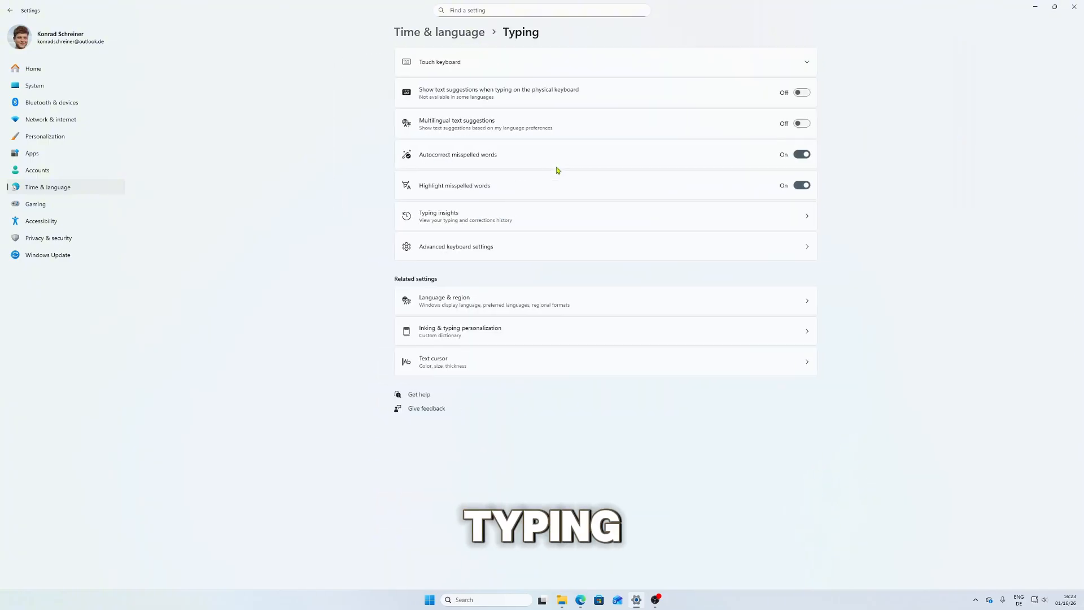
left_click(593, 60)
left_click(593, 60)
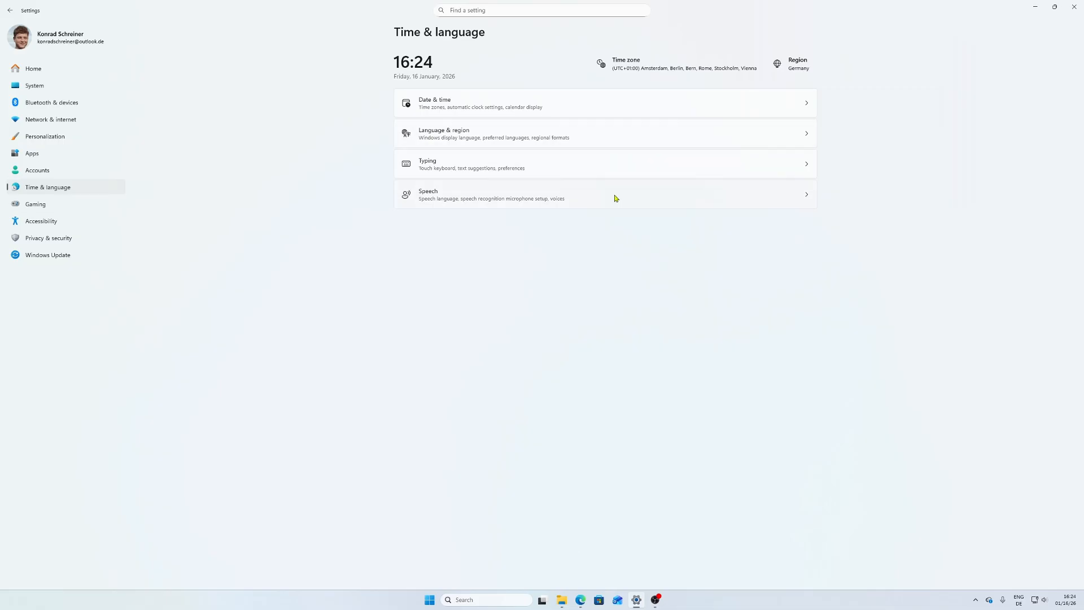
Open the Speech settings to review the speech language and voice options
left_click(615, 202)
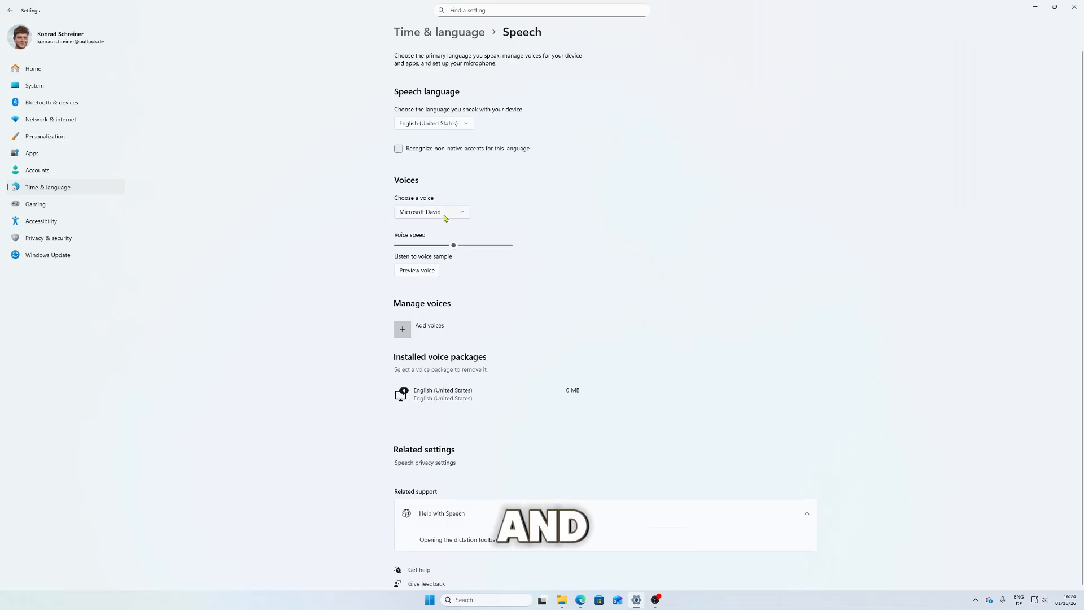
Increase the voice speed in the Speech settings
scroll(367, 276, "down", 1)
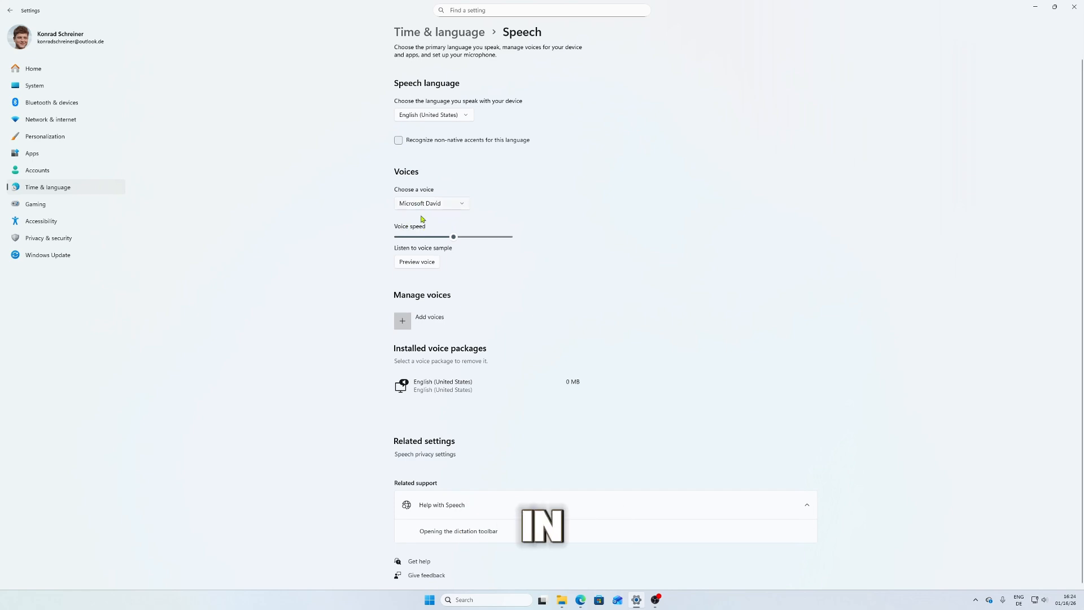
left_click_drag(454, 237, 490, 249)
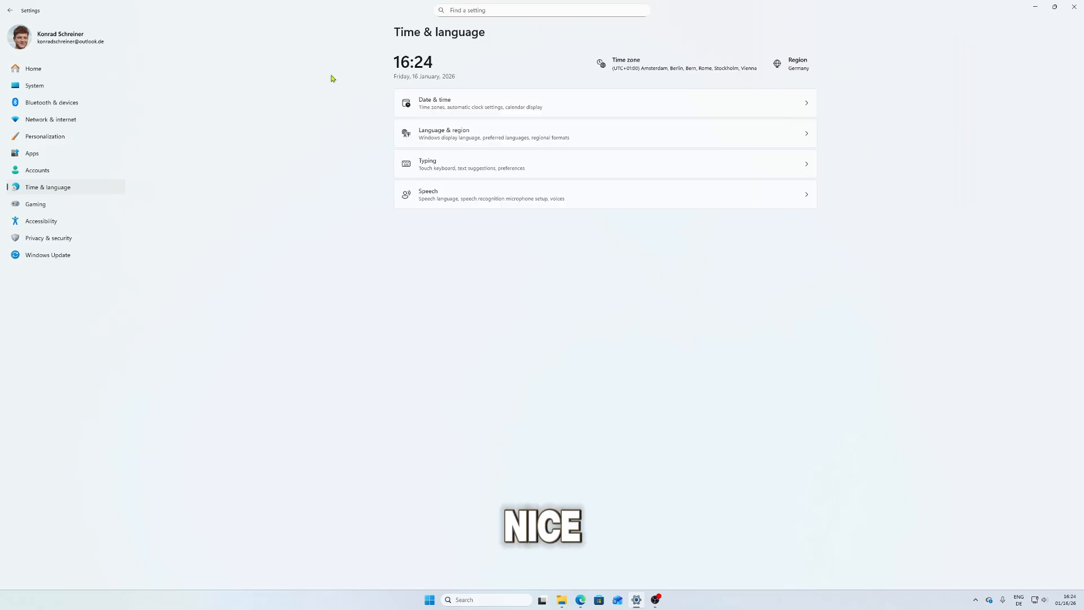
Open the Gaming Captures settings, look into the captures folder, read the online help on capture settings and close it
left_click(49, 205)
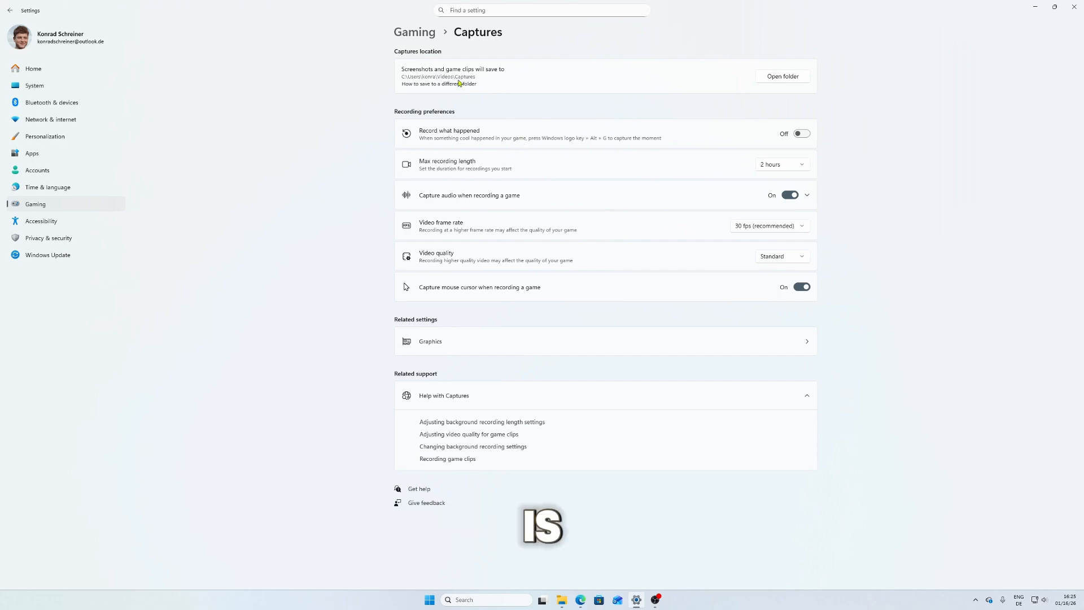
left_click(791, 77)
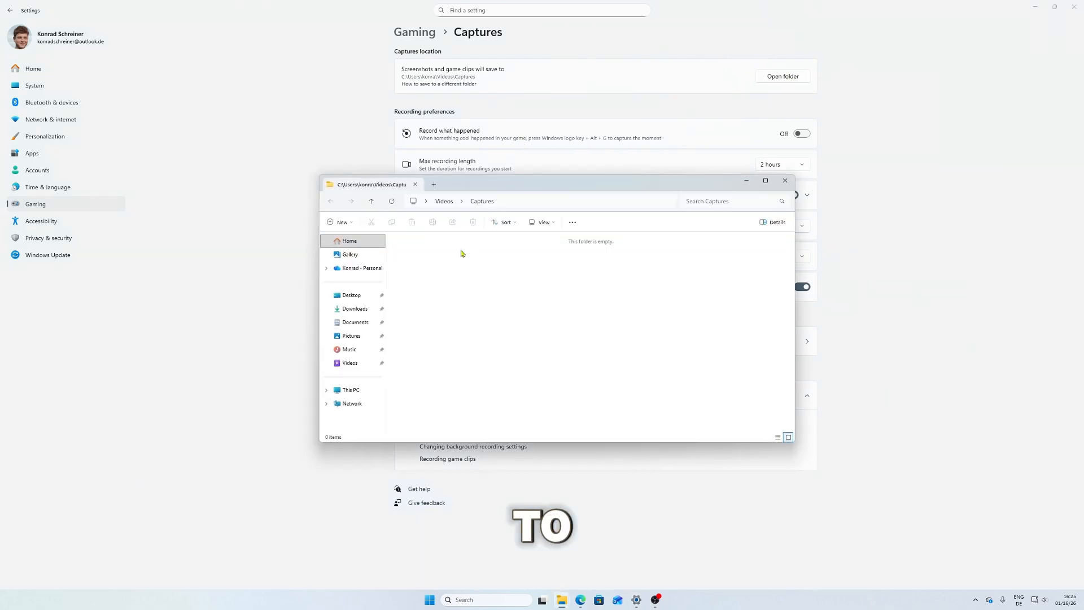
left_click(350, 311)
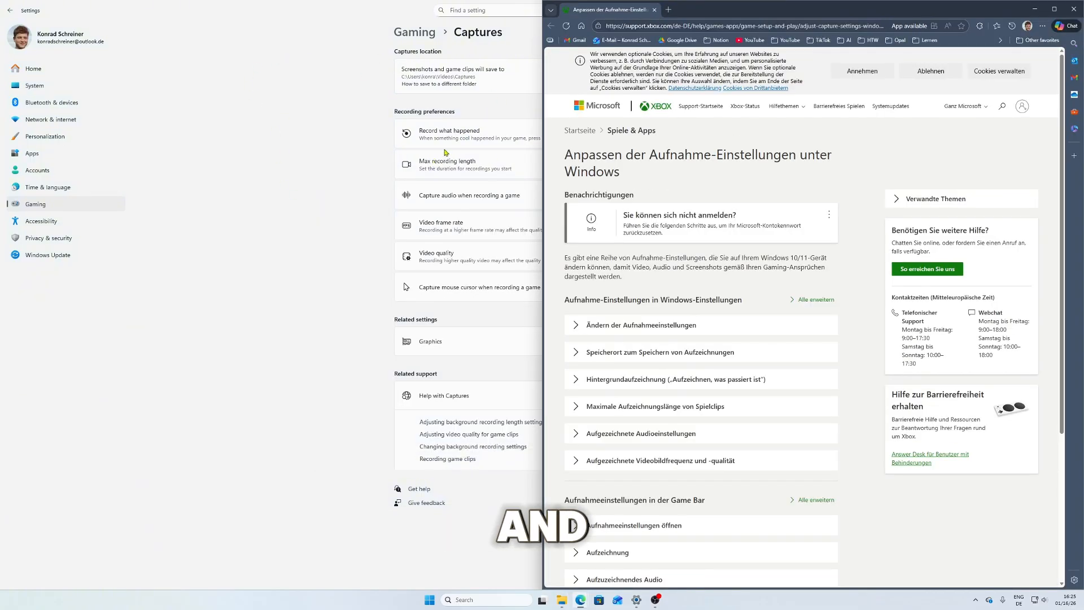
scroll(545, 342, "down", 2)
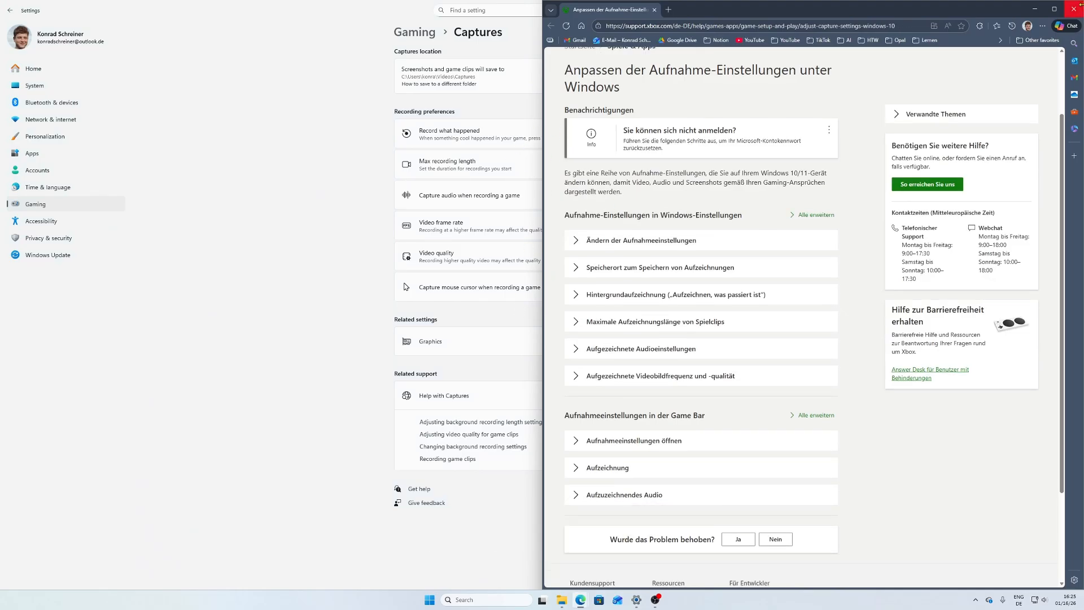
left_click(1074, 9)
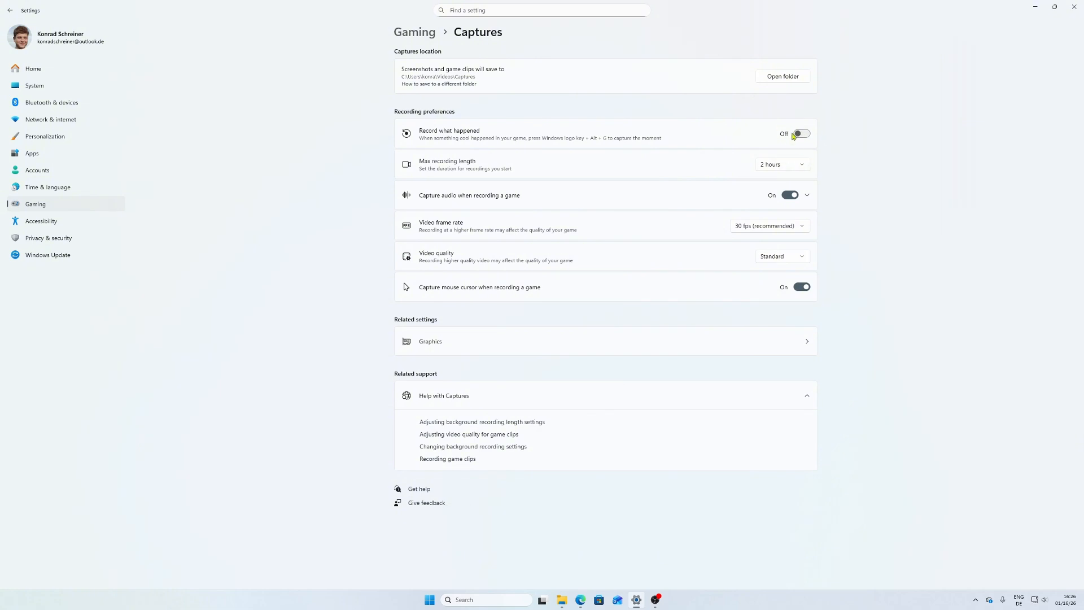
Check the available options for the maximum recording length and the video frame rate without changing them
left_click(787, 164)
left_click(690, 173)
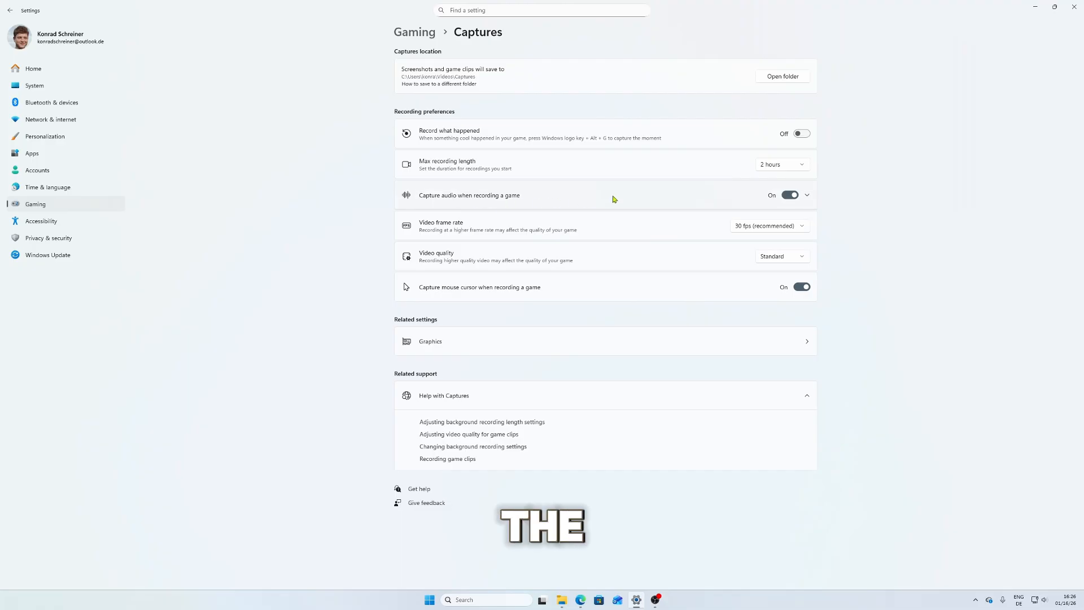
left_click(768, 230)
left_click(741, 229)
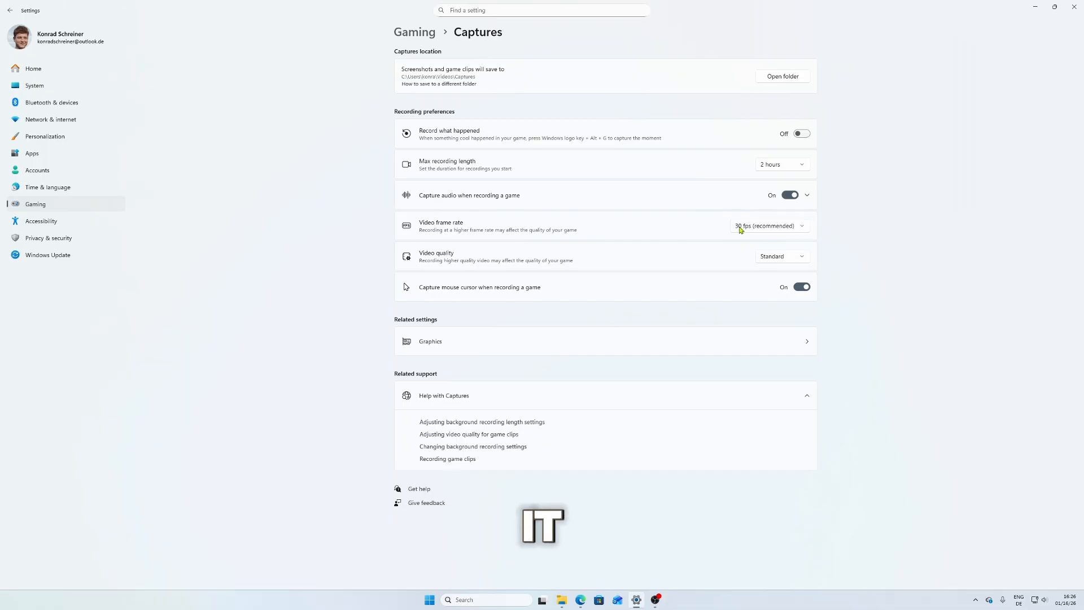
left_click(767, 230)
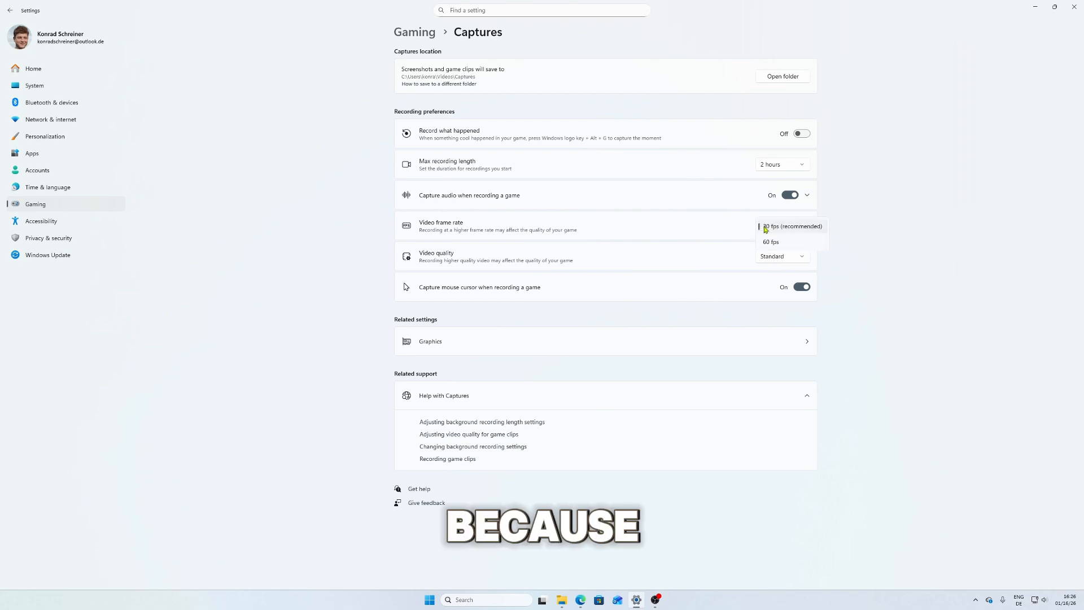
left_click(730, 227)
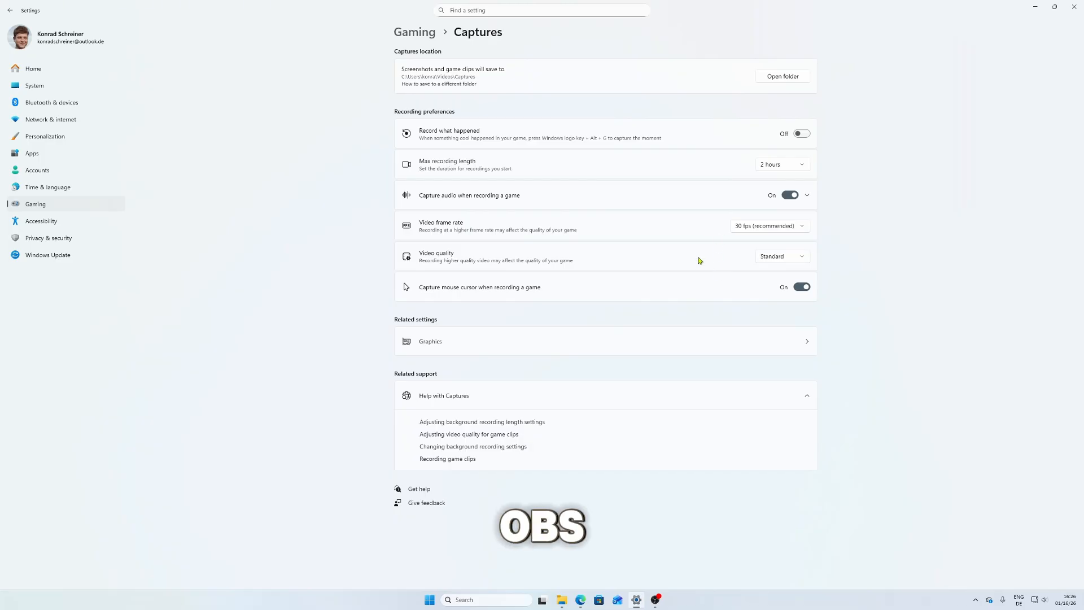
Review the Game Mode settings within Gaming and leave the page
left_click(414, 31)
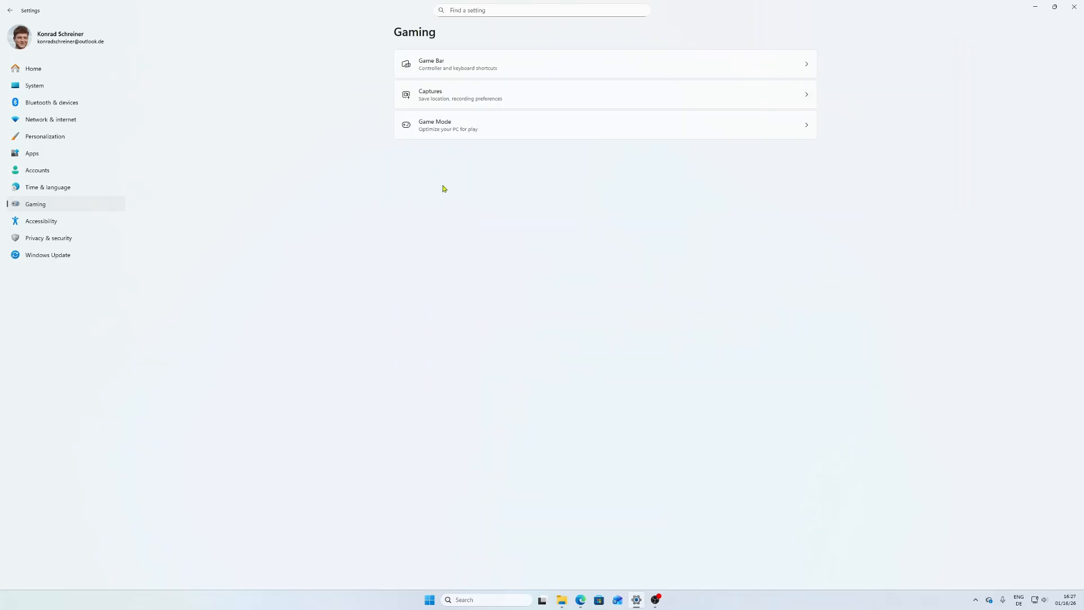
left_click(533, 126)
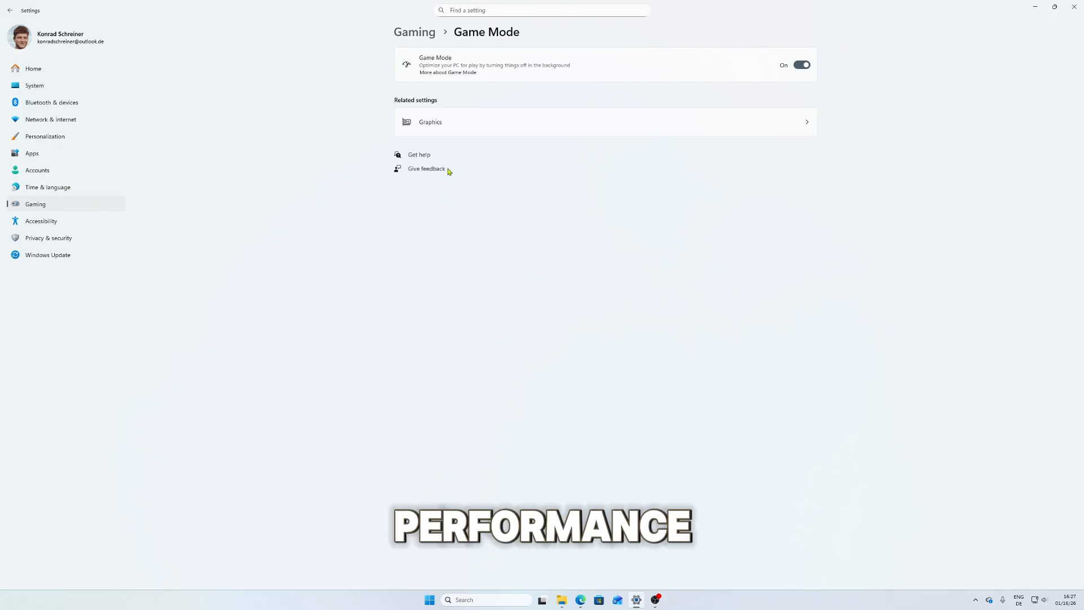
key("alt+Left")
key("alt+Left")
In the Accessibility text size settings, preview the text at 225% and return it to the smallest size without applying
left_click(57, 224)
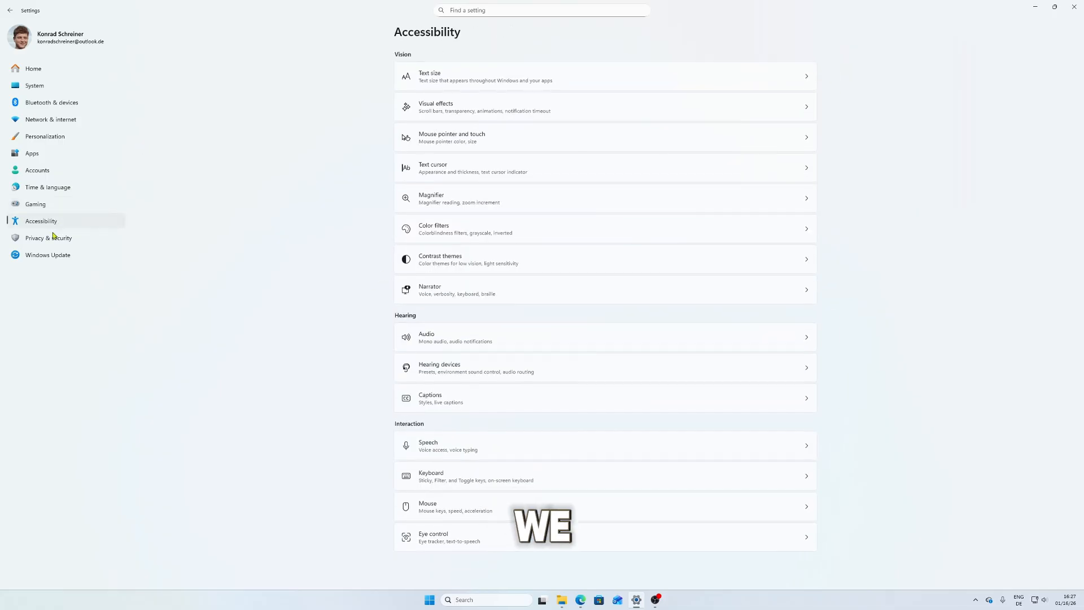
left_click(466, 75)
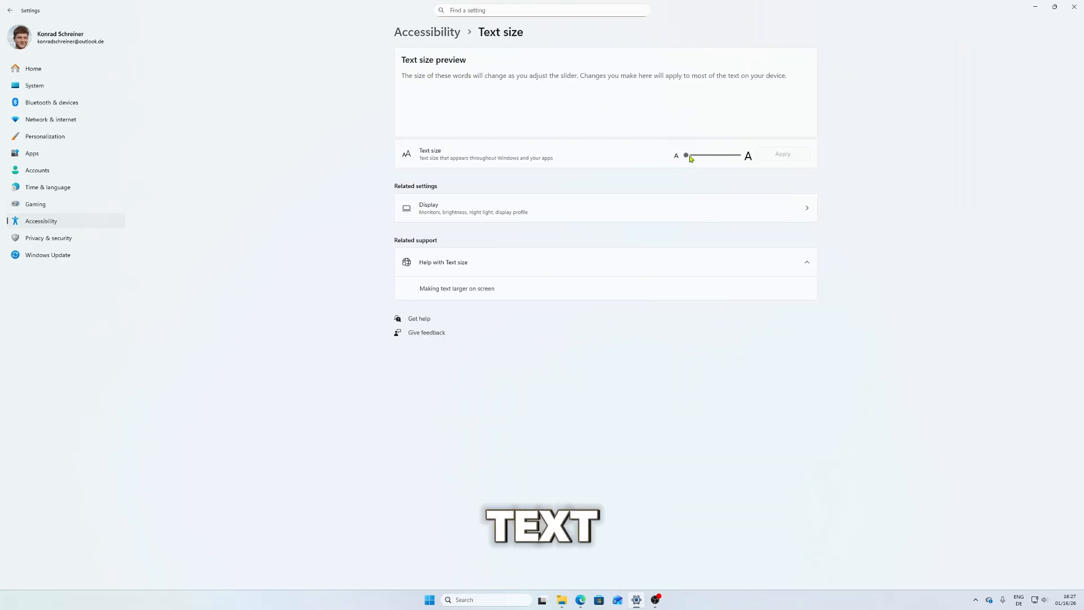
left_click_drag(687, 155, 740, 167)
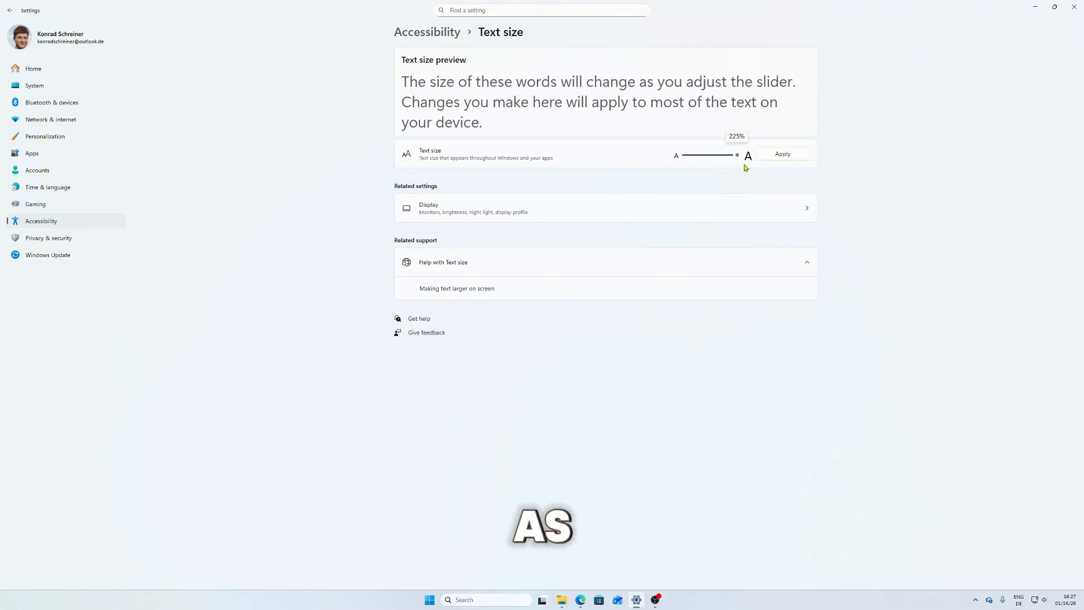
left_click_drag(744, 168, 676, 172)
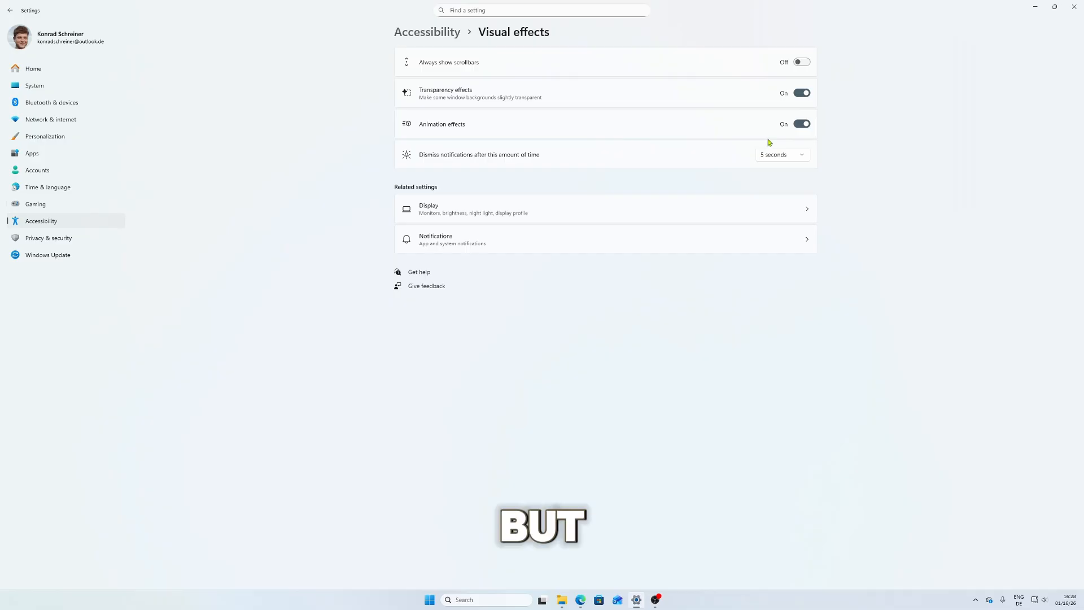
Open Accessibility's Mouse pointer and touch settings, try the black and inverted pointer styles, and reselect the custom color style
key("alt+Left")
left_click(512, 142)
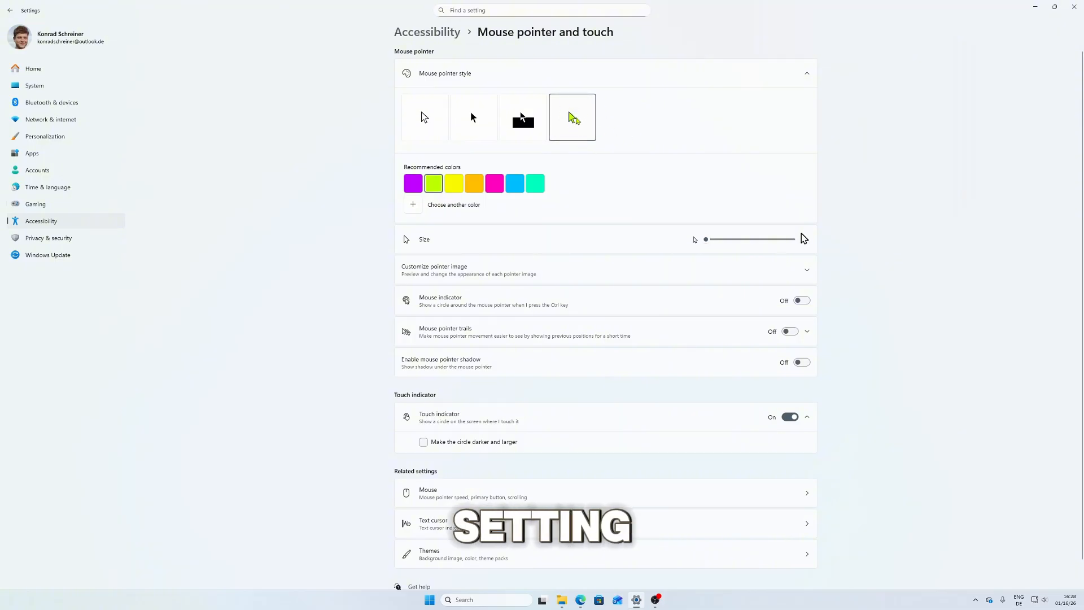
left_click(474, 117)
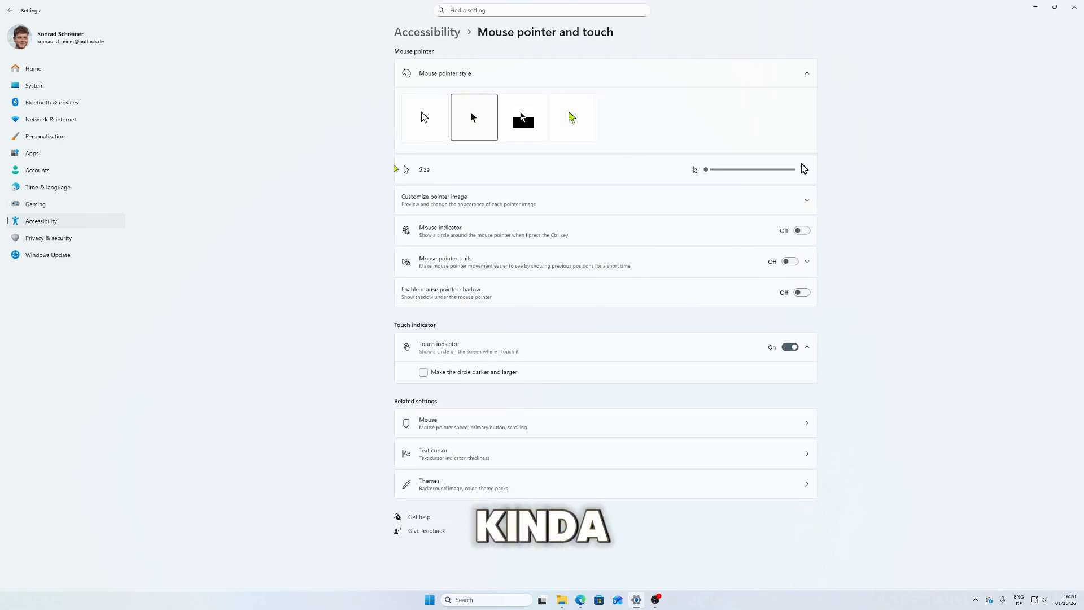
left_click(524, 126)
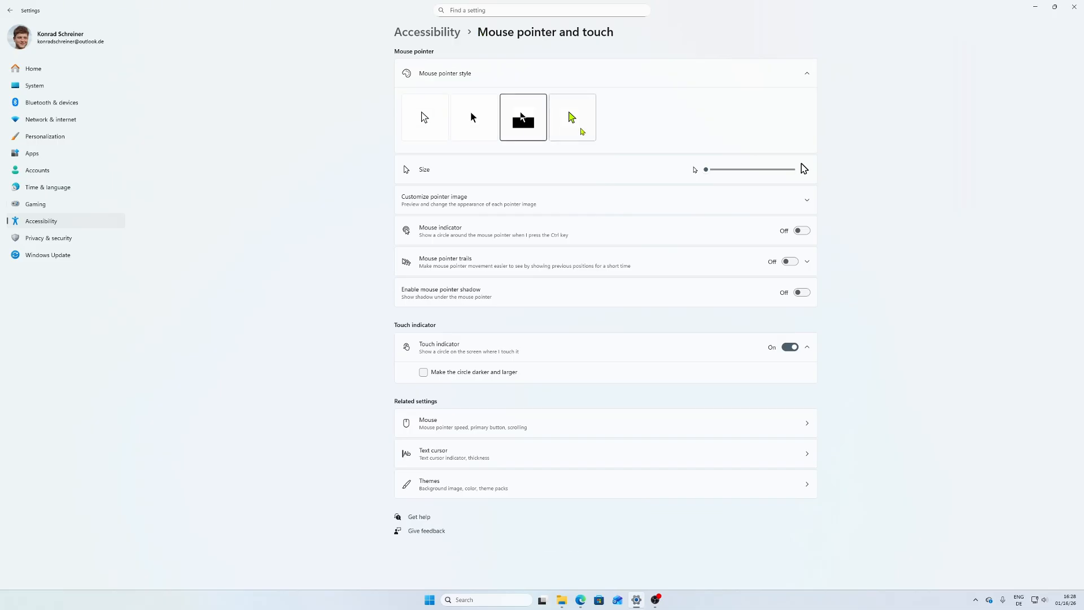
left_click(574, 118)
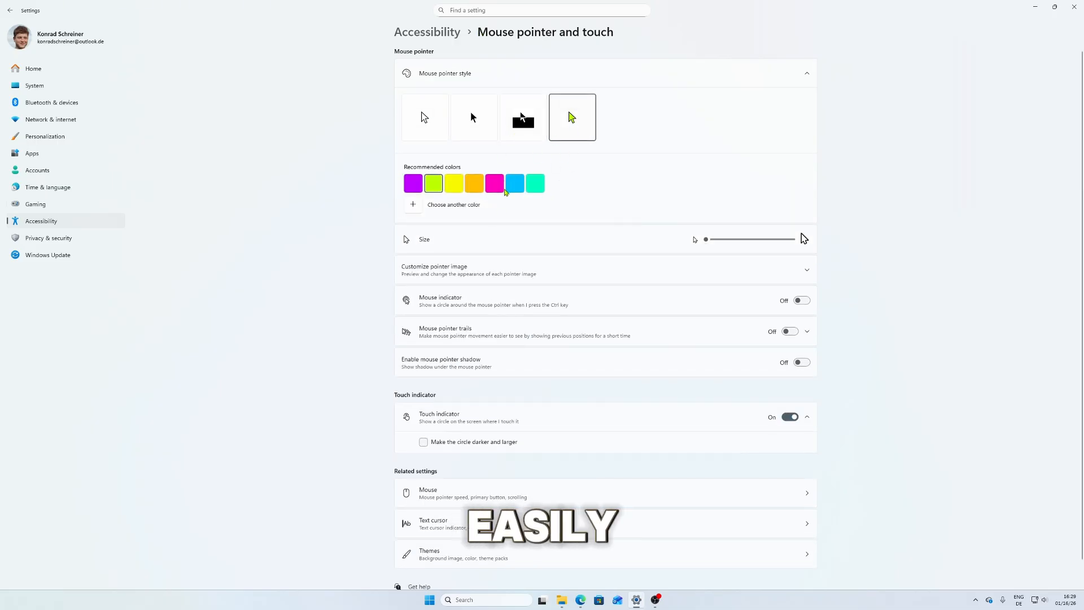
Try pink, blue and yellow as the mouse pointer color and set it back to lime green
left_click(503, 188)
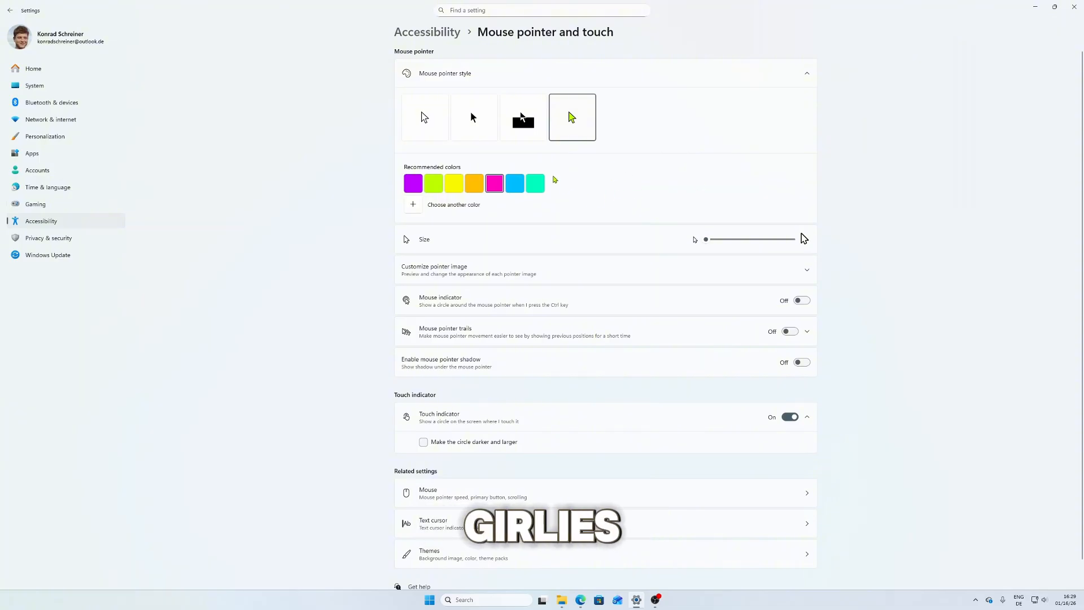
left_click(511, 188)
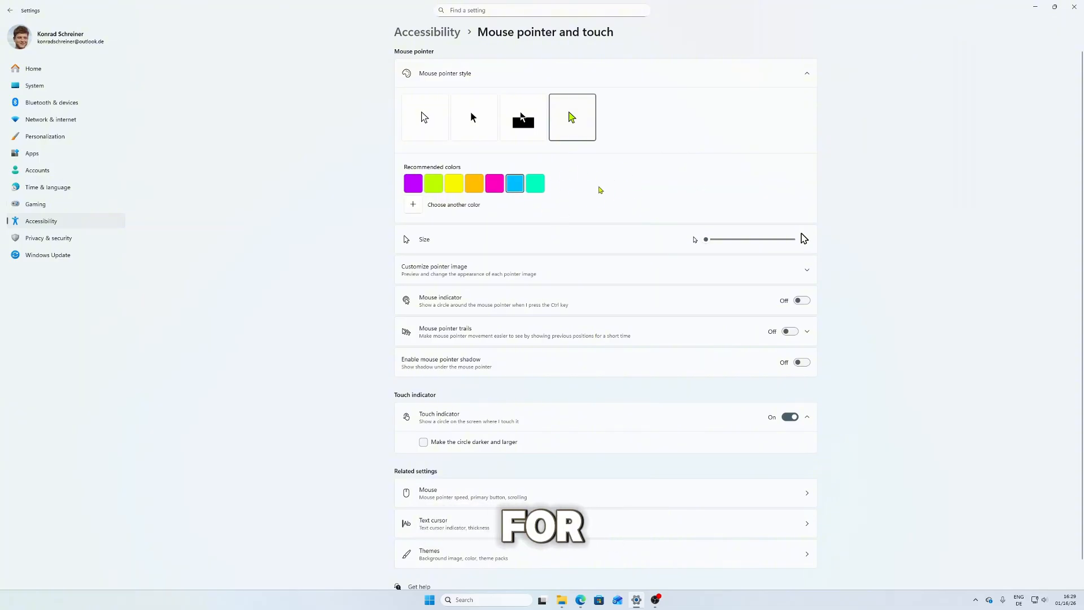
left_click(454, 188)
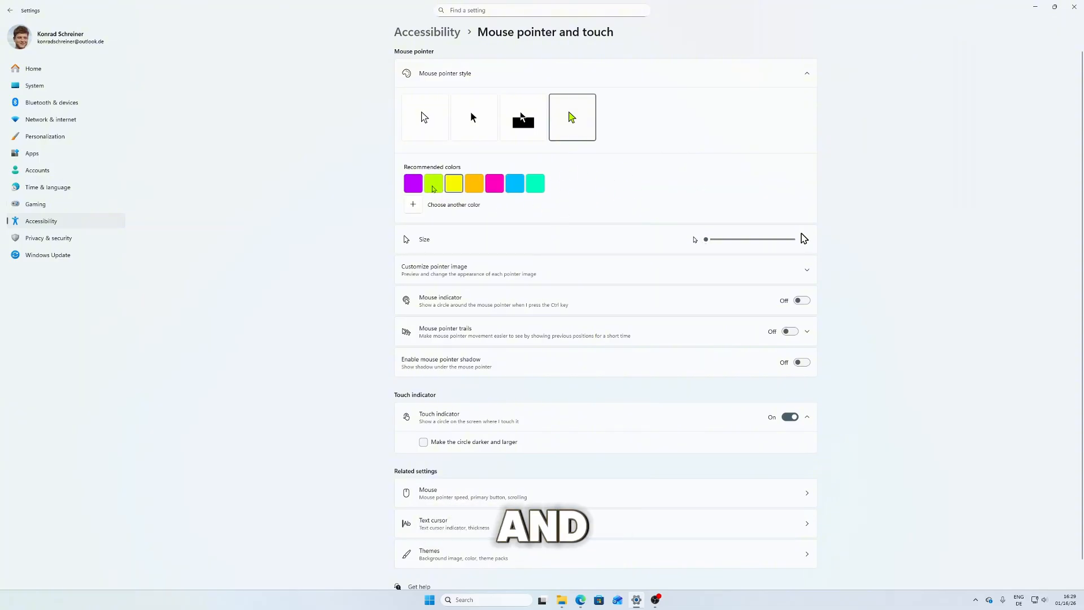
left_click(435, 186)
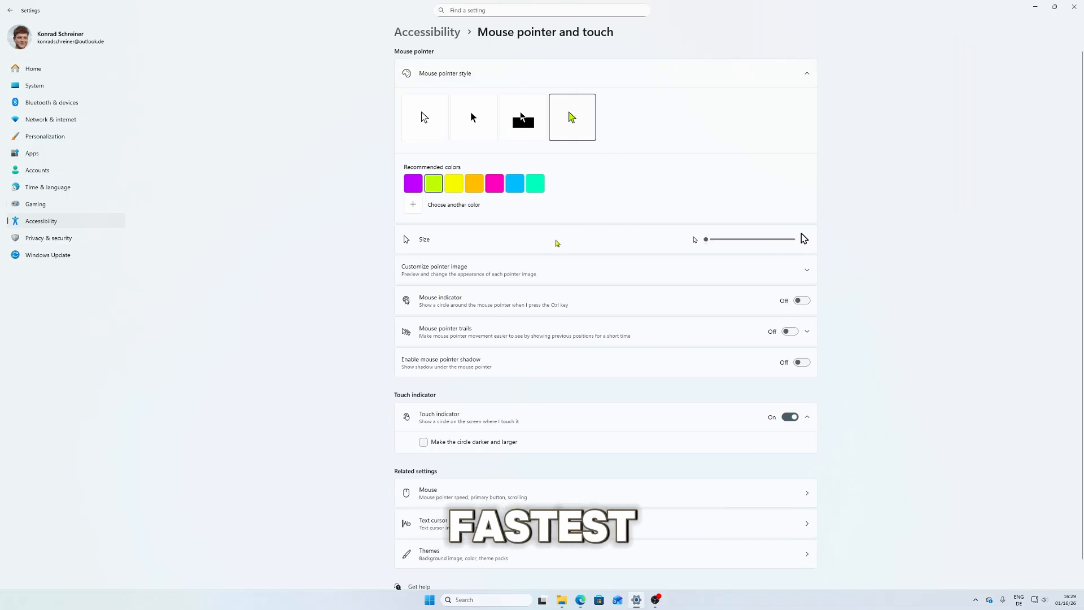
Expand the pointer image customization, look through the images for each pointer type, and collapse it again
scroll(526, 270, "down", 1)
left_click(577, 248)
scroll(587, 254, "down", 2)
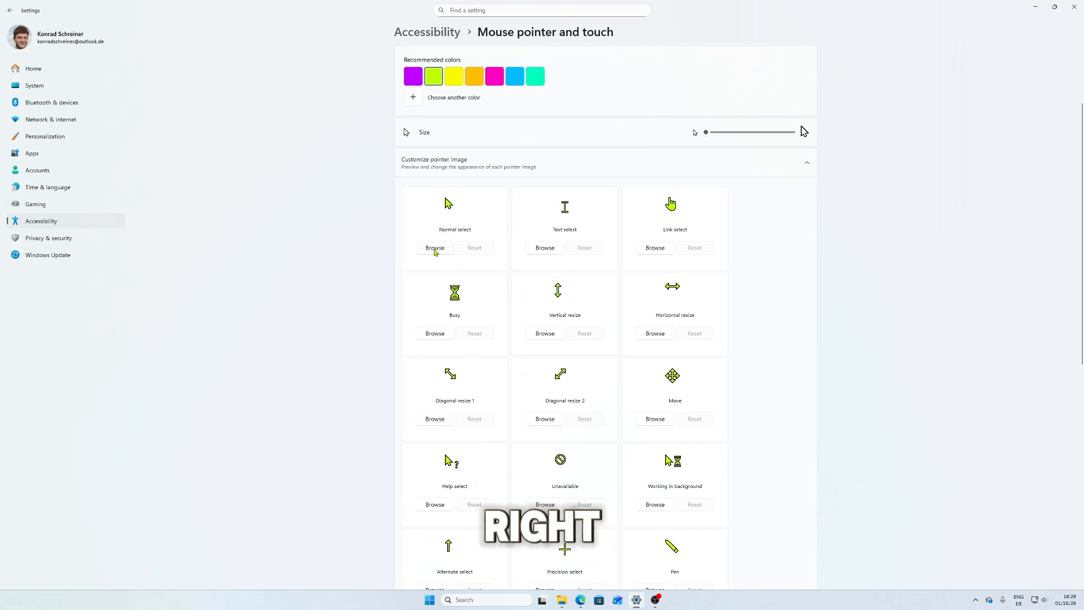
scroll(434, 251, "down", 8)
scroll(491, 277, "up", 10)
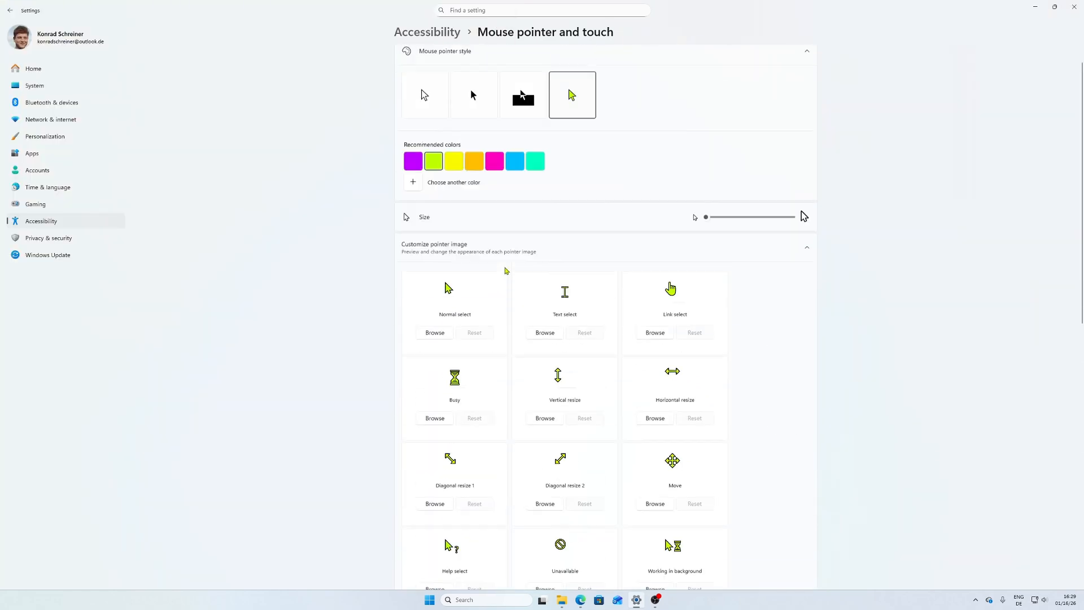
scroll(522, 251, "down", 3)
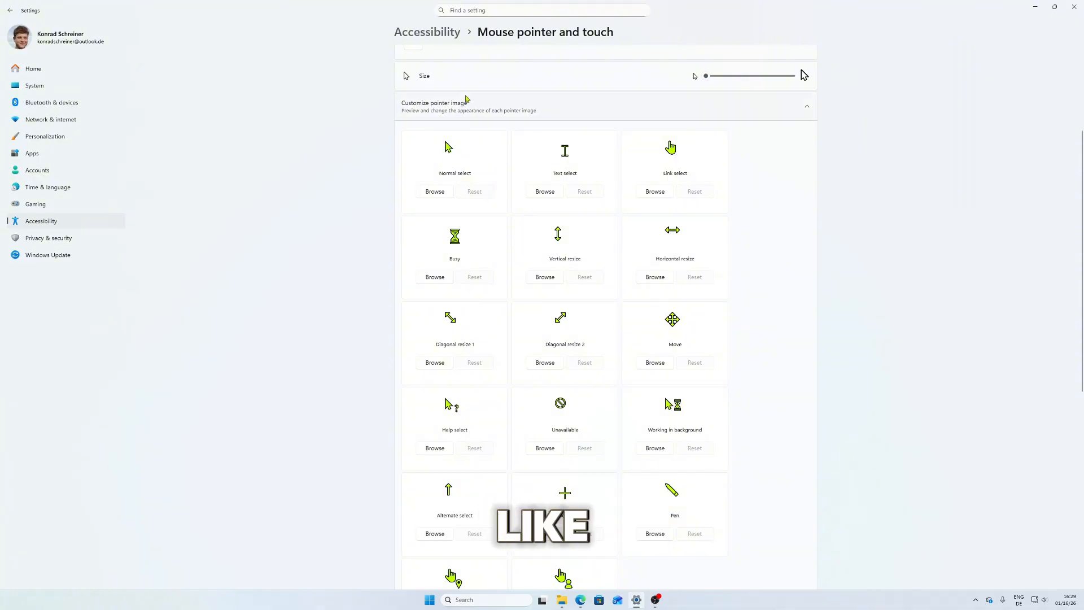
left_click(557, 110)
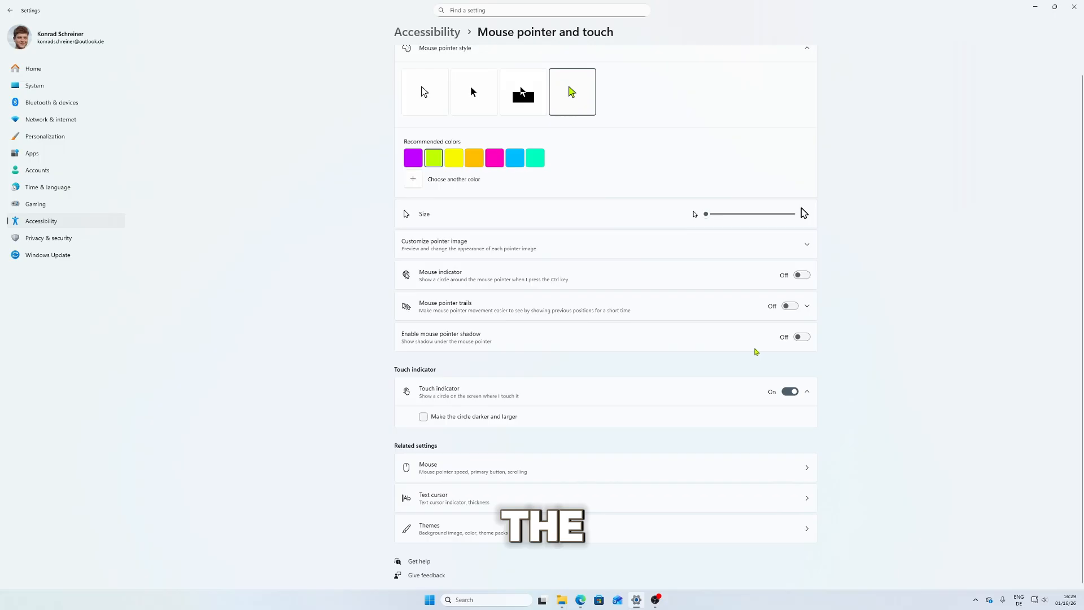
Try the mouse pointer shadow and turn it off, then try mouse pointer trails at maximum length and turn them off
left_click(802, 337)
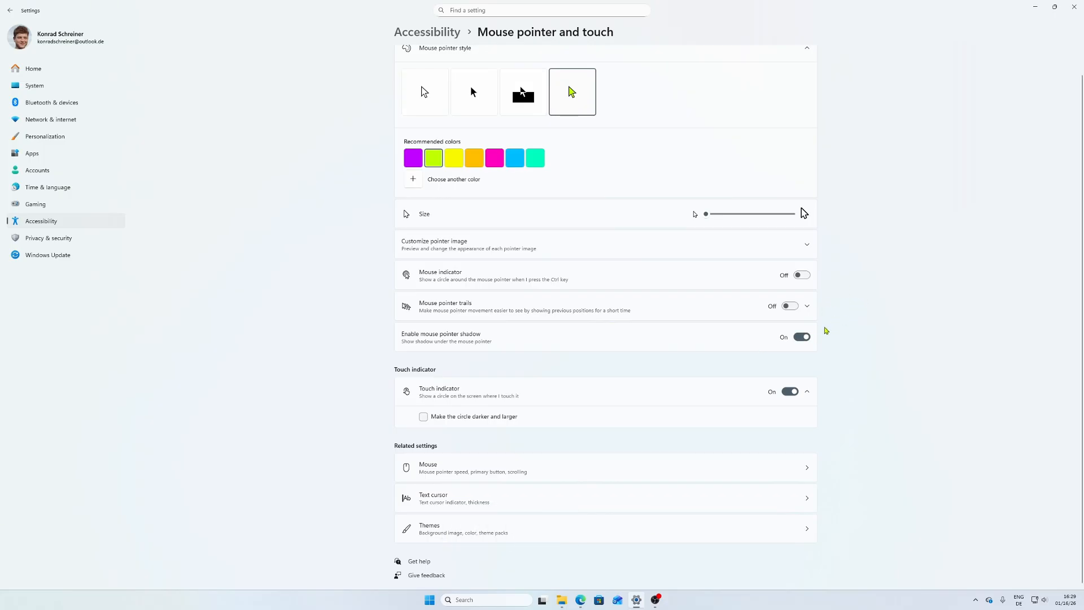
left_click(806, 337)
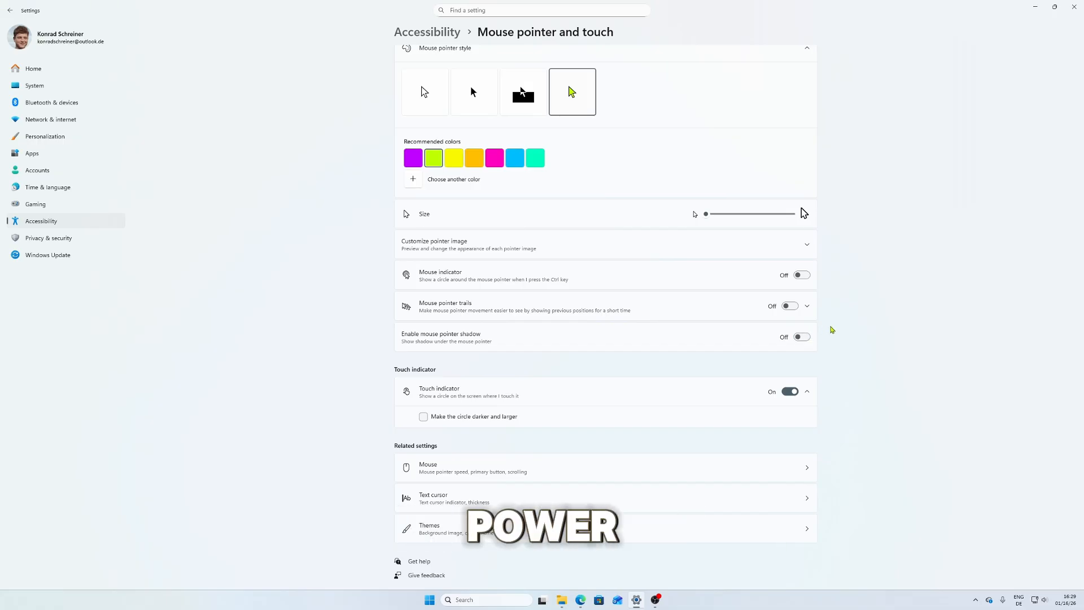
left_click(791, 306)
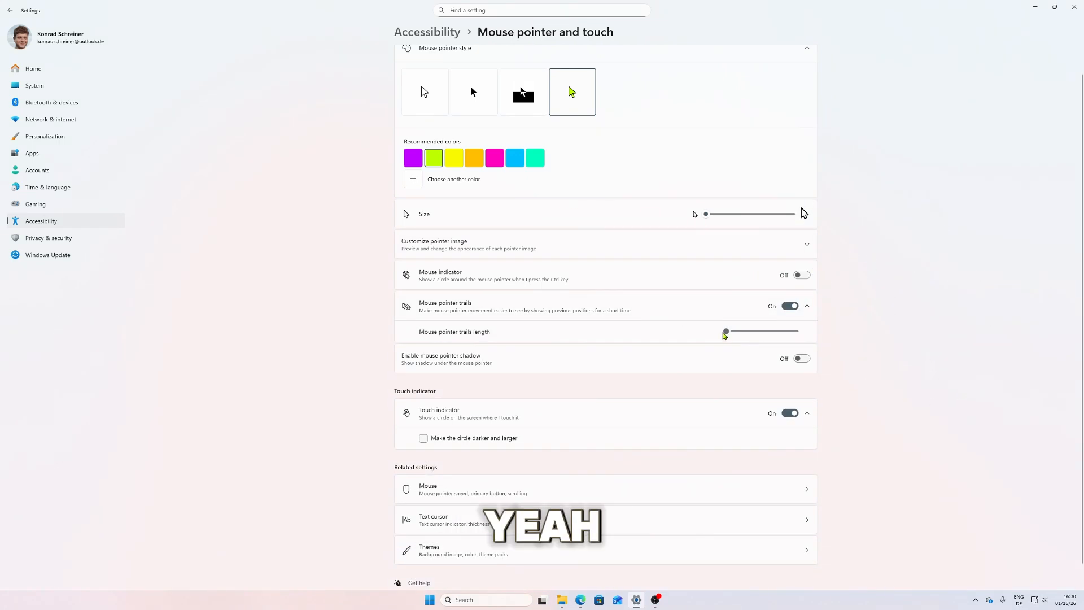
left_click_drag(725, 332, 842, 338)
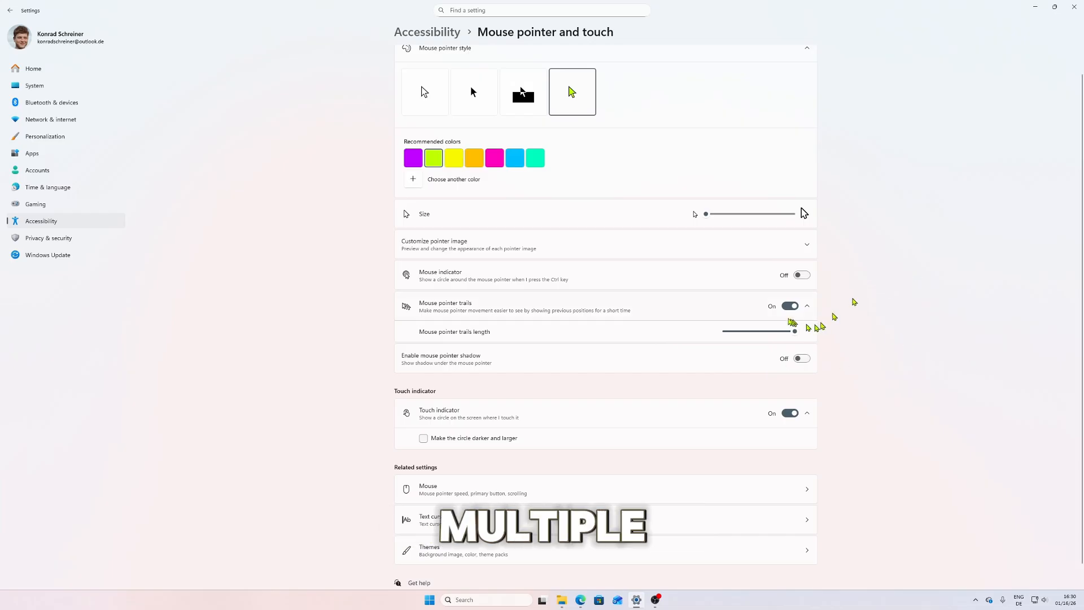
left_click(788, 307)
Turn on the mouse indicator and trigger it to test the circle around the pointer
left_click(802, 275)
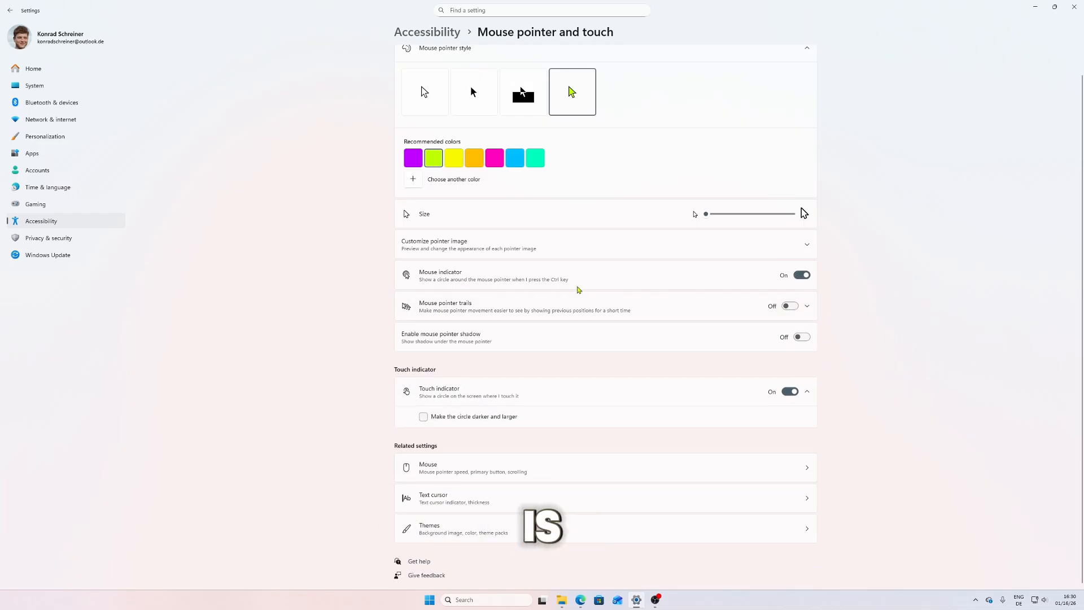
key("ctrl")
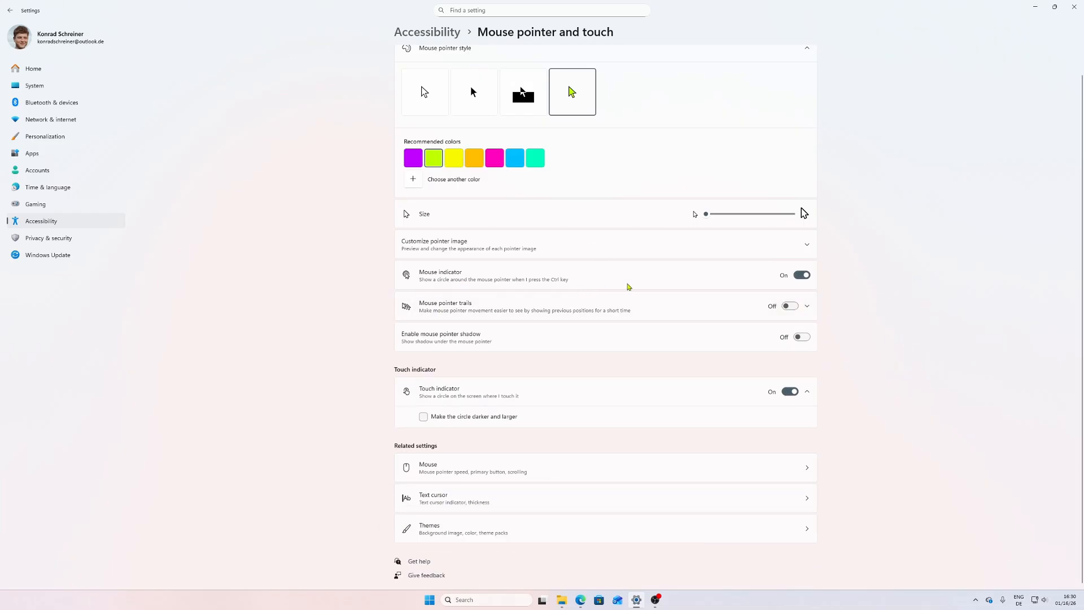
Trigger the mouse indicator repeatedly at different spots on the page, then turn it off
key("ctrl")
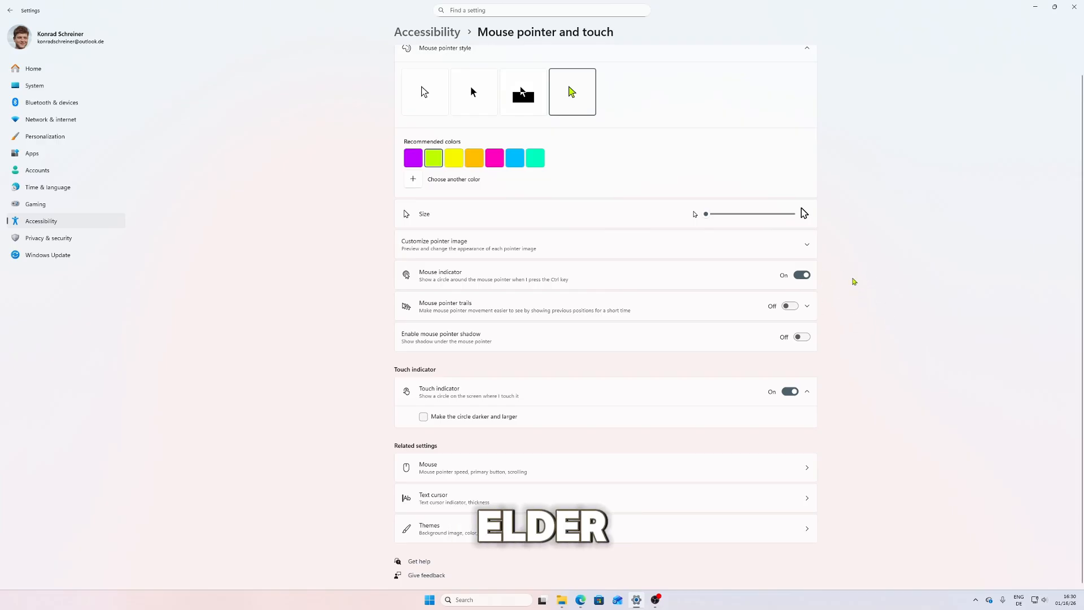
key("ctrl")
key("ctrl")
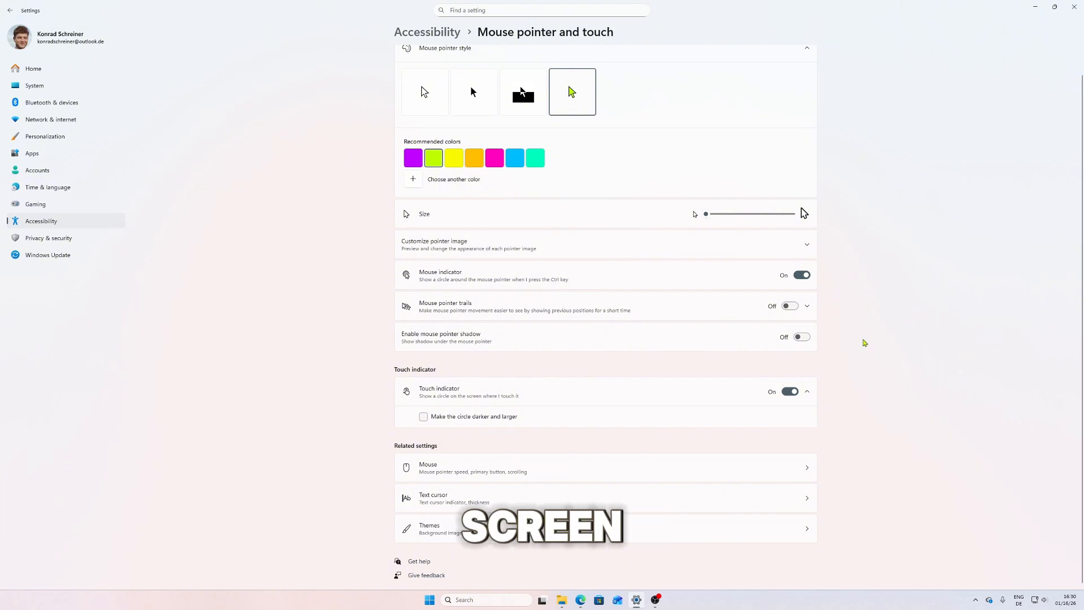
key("ctrl")
key("ctrl")
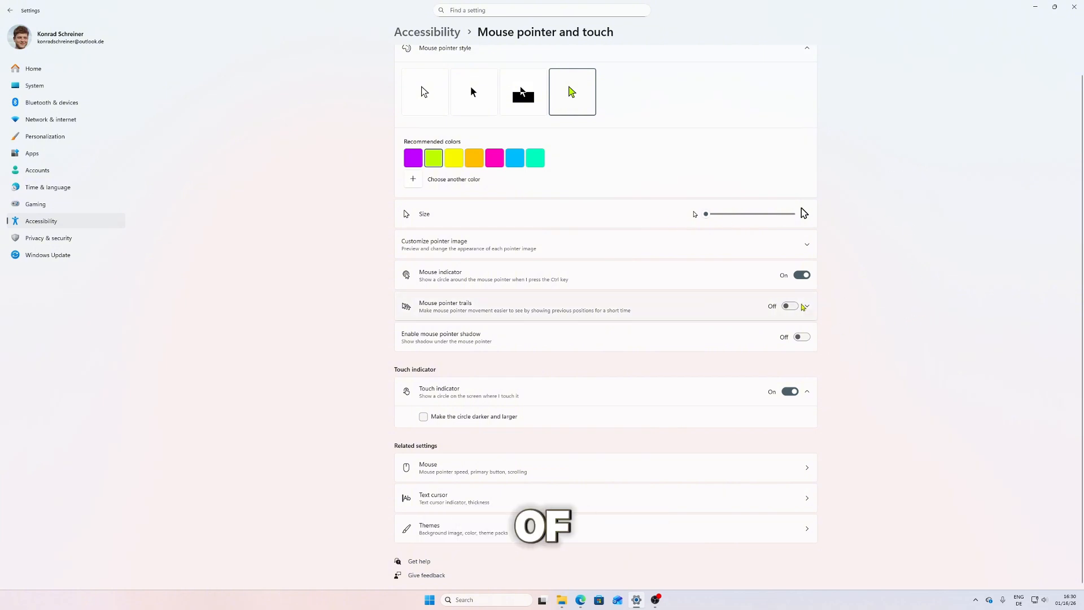
left_click(800, 279)
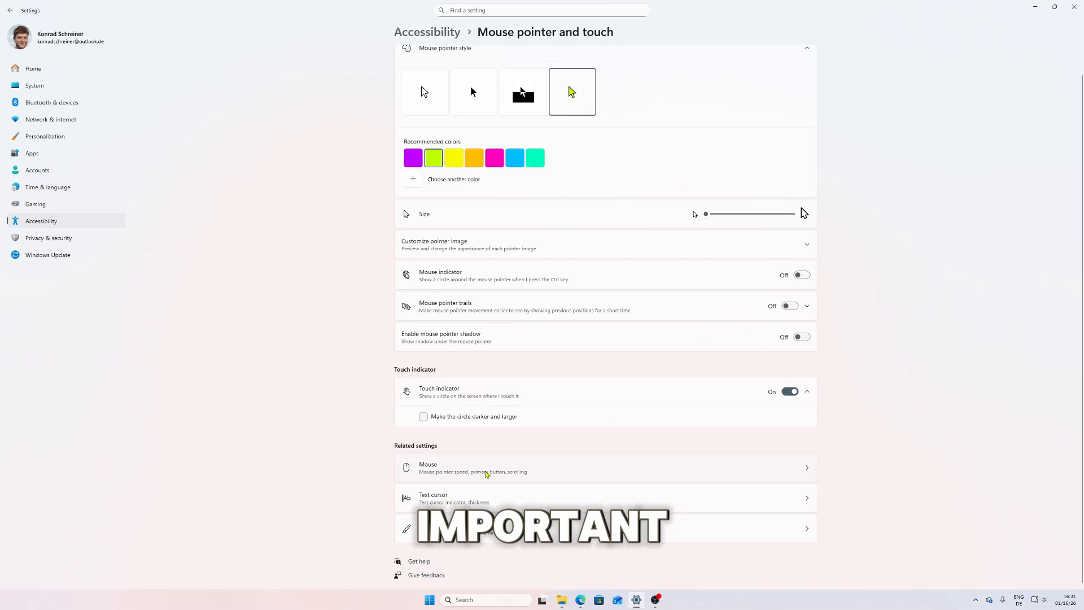
Open the Text cursor accessibility settings and highlight parts of the indicator preview text to test the cursor
left_click(423, 31)
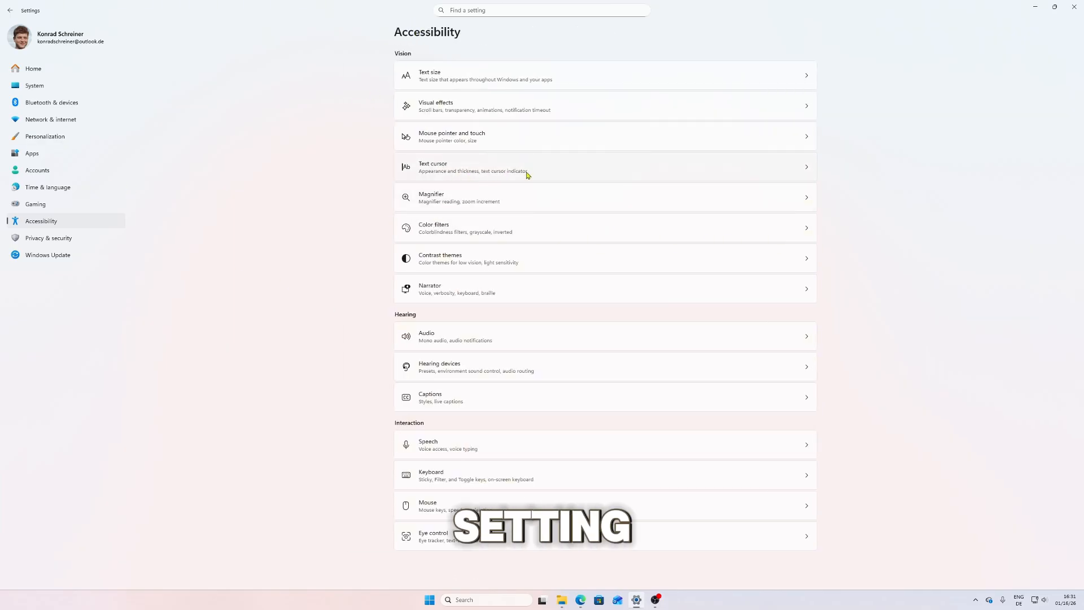
left_click(528, 175)
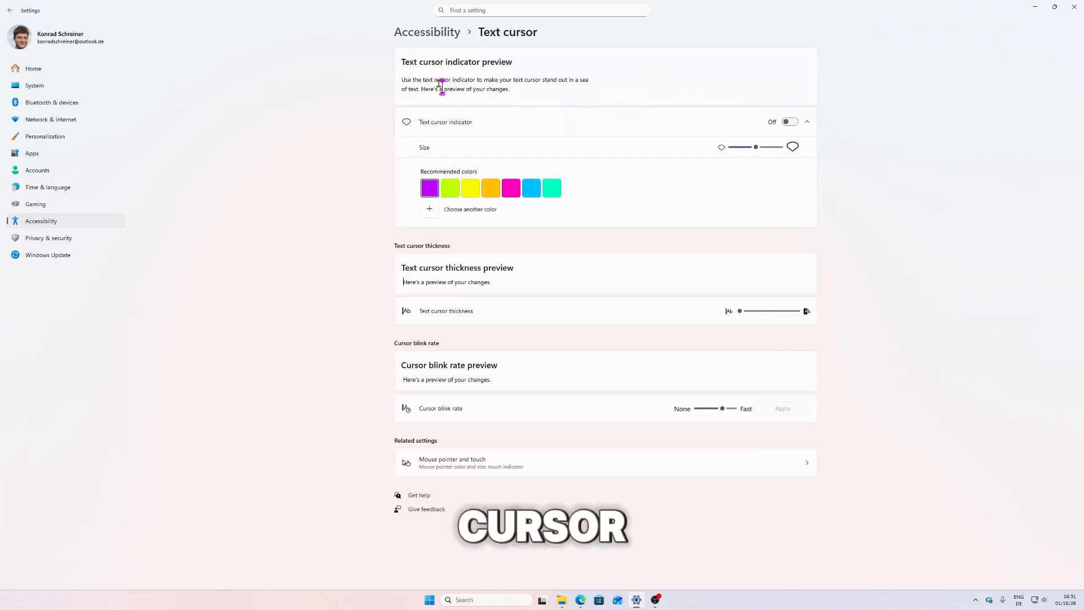
left_click_drag(460, 80, 536, 88)
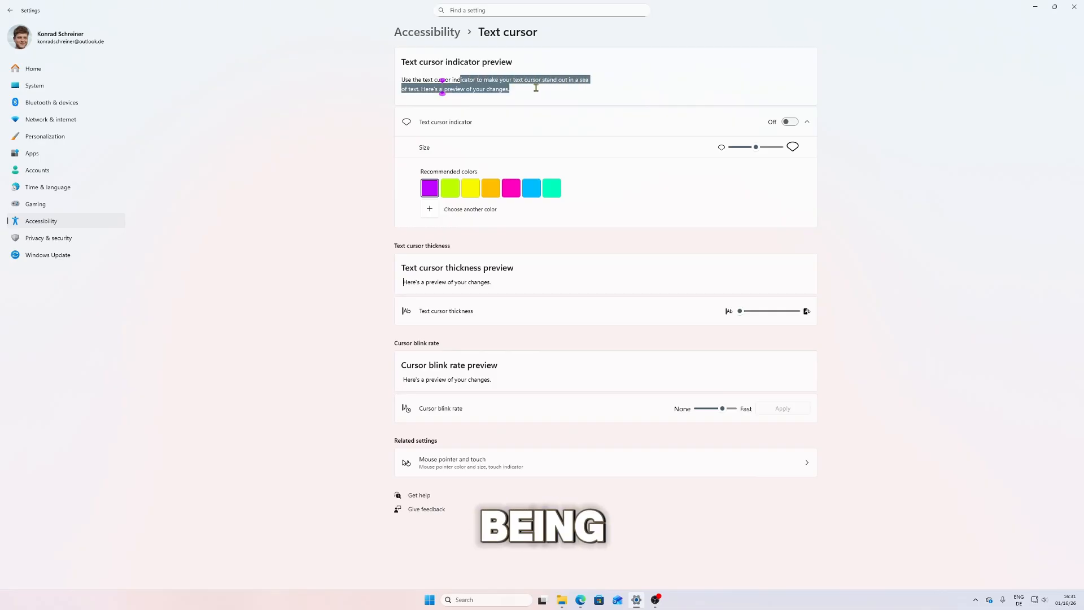
left_click(534, 87)
left_click(518, 87)
left_click_drag(464, 78, 518, 87)
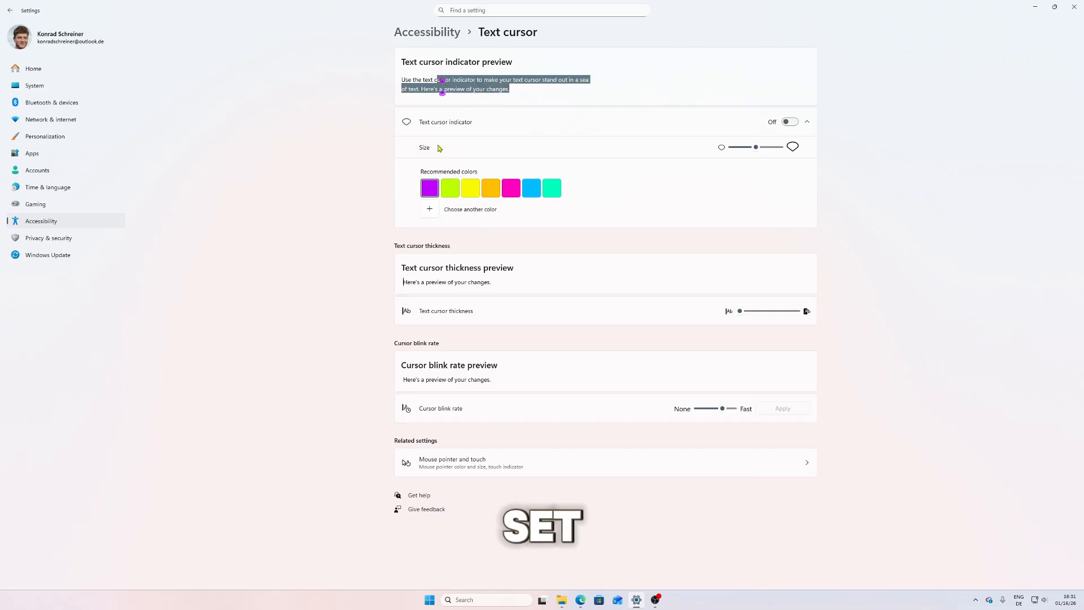
left_click_drag(460, 80, 571, 84)
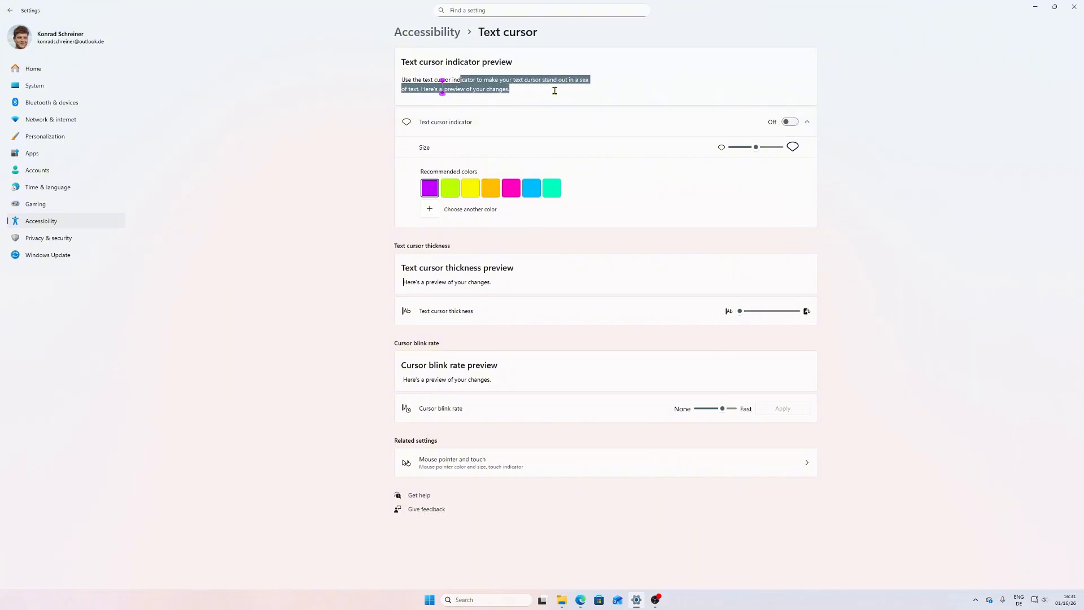
left_click_drag(444, 80, 525, 98)
left_click(490, 77)
left_click_drag(478, 81, 586, 77)
left_click(546, 96)
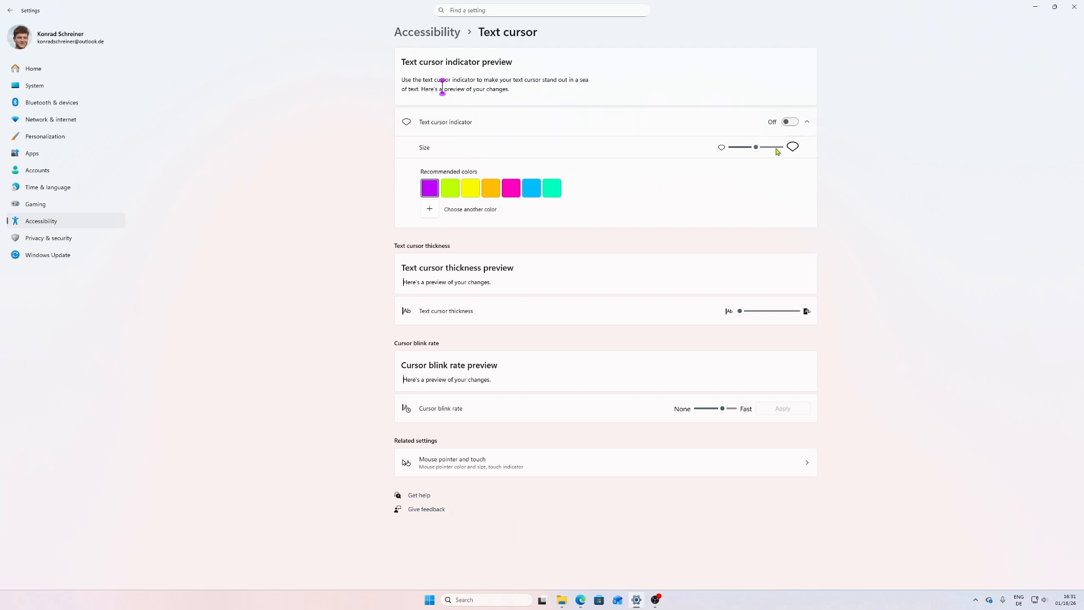
Try smaller and larger text cursor indicator sizes, highlighting preview text at each, and restore the medium size
left_click_drag(756, 147, 733, 147)
left_click_drag(478, 79, 556, 80)
left_click_drag(454, 88, 499, 89)
left_click_drag(733, 148, 780, 147)
left_click_drag(462, 80, 490, 91)
left_click(480, 91)
left_click_drag(746, 148, 756, 147)
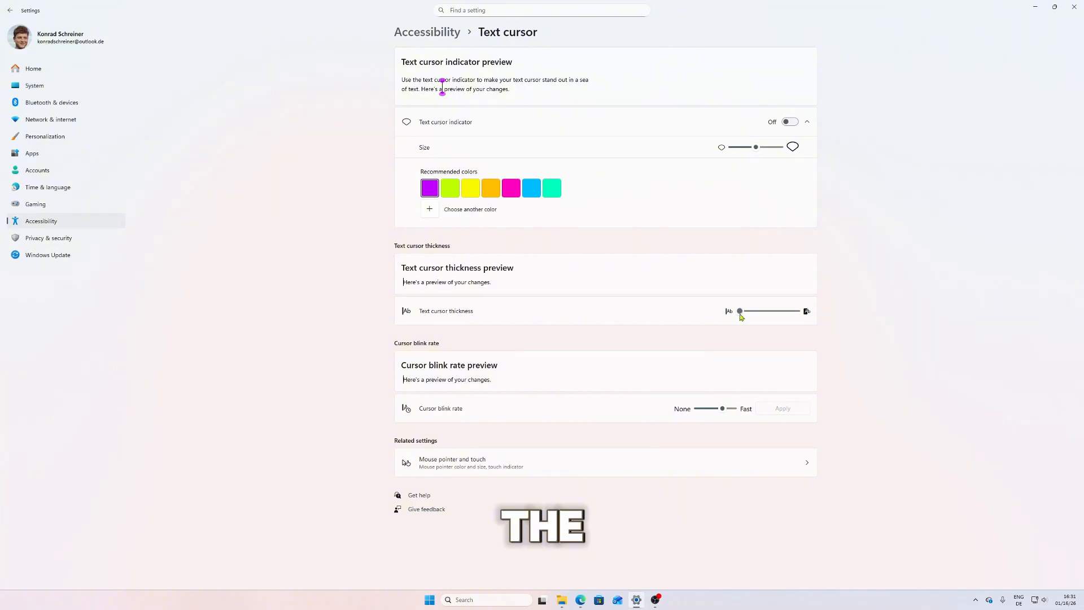
Try the text cursor thickness and return it to minimum, then try blink rate None and raise it again without applying
left_click_drag(740, 311, 648, 322)
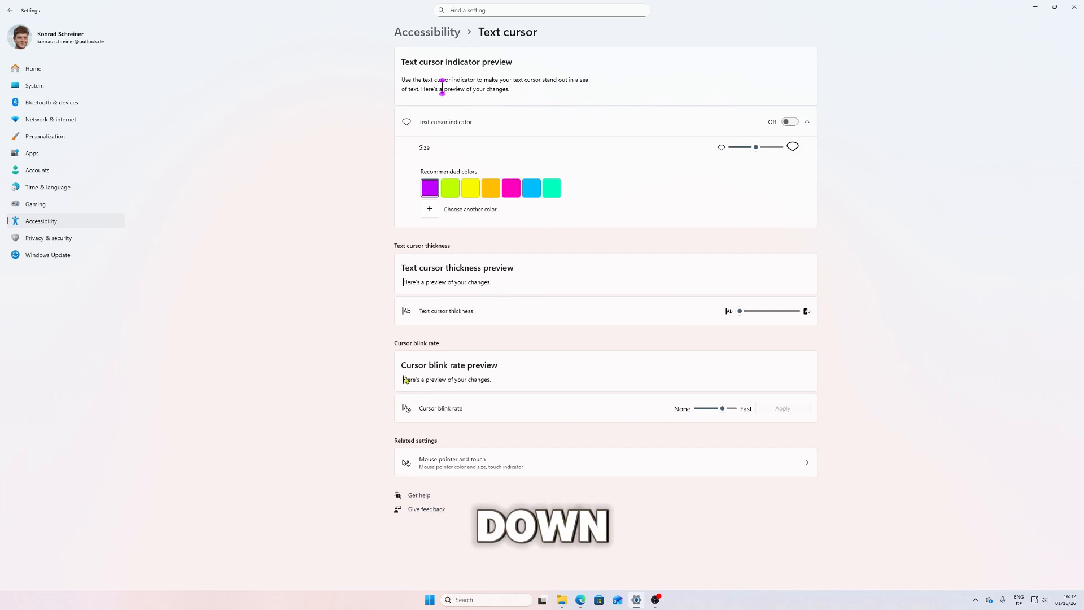
left_click(698, 408)
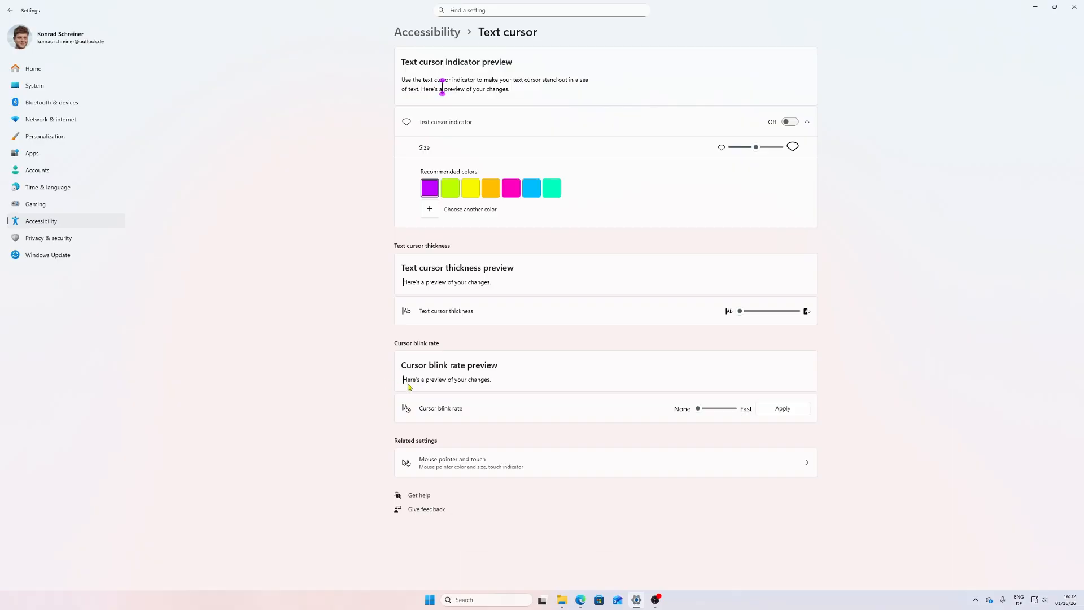
left_click_drag(697, 414, 717, 413)
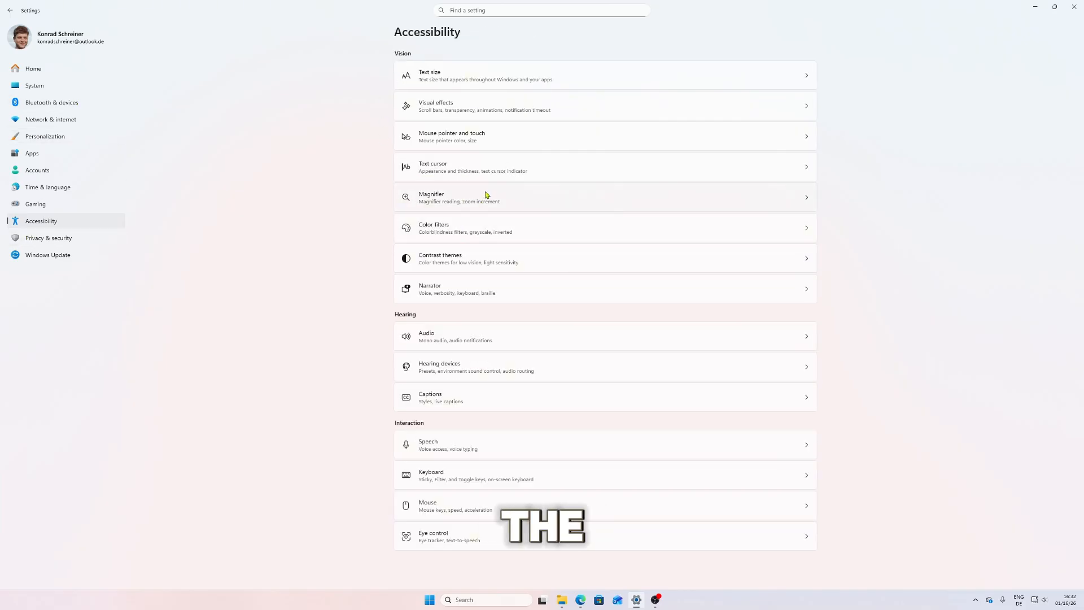
Open the Magnifier settings, turn on Magnifier, and try zooming the screen in to 500% and back out
left_click(505, 202)
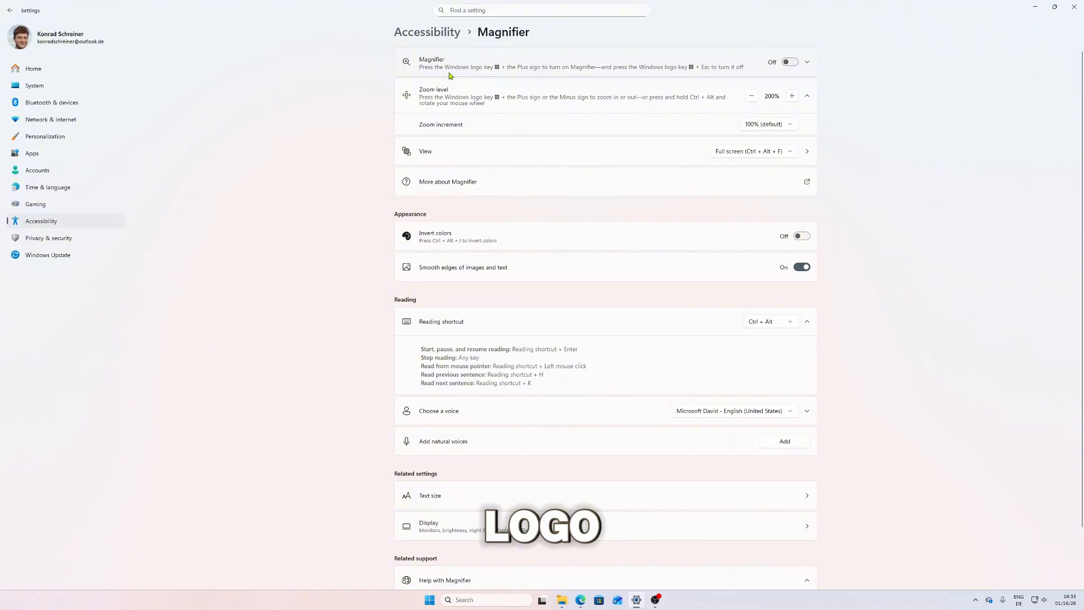
left_click(797, 63)
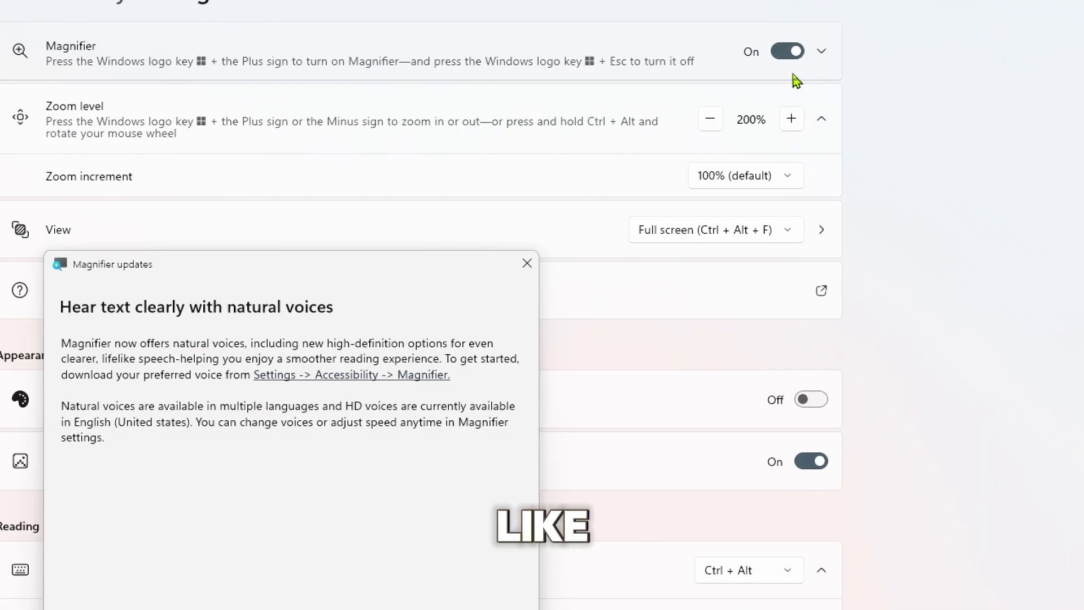
key("super+plus")
key("super+plus")
key("super+plus")
key("super+plus")
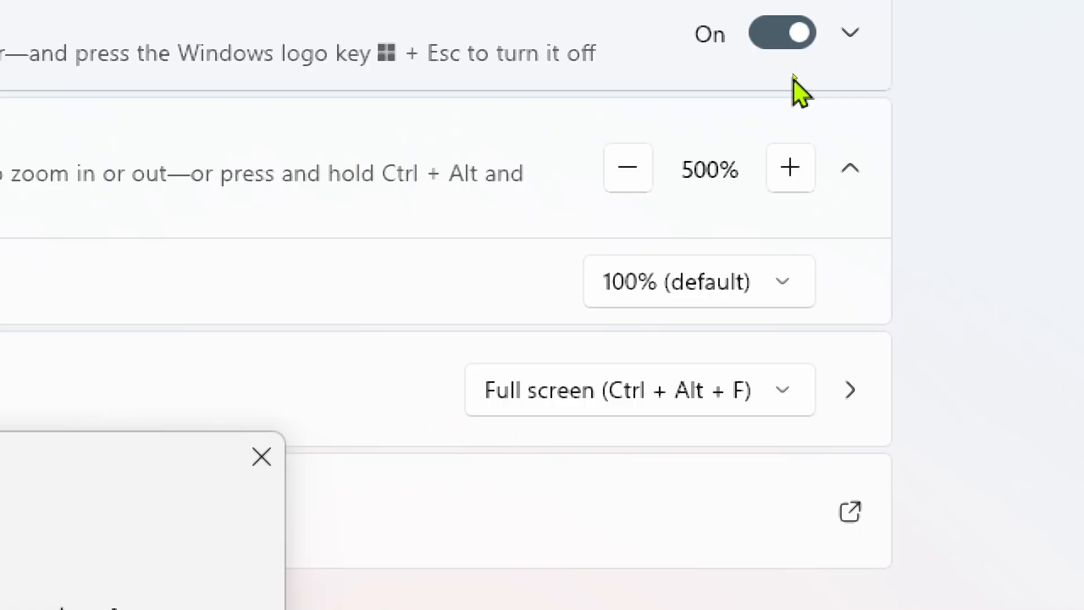
key("super+minus")
key("super+minus")
key("super+minus")
key("super+minus")
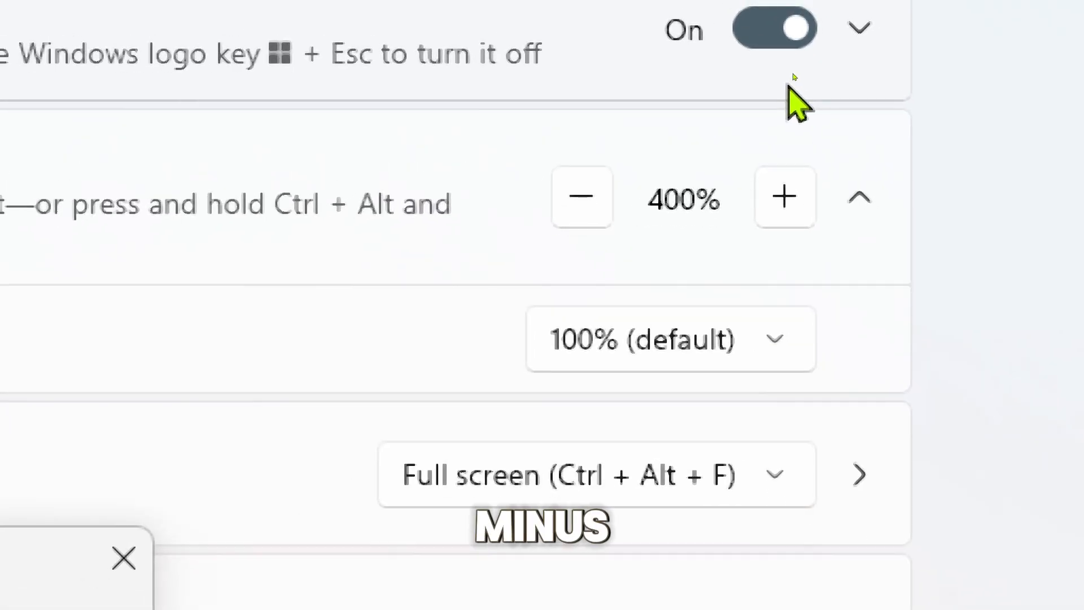
Magnify the screen step by step to at least 1100%, then return the zoom level to 100%
key("super+plus")
key("super+plus")
key("super+plus")
key("super+plus")
key("super+plus")
key("super+plus")
key("super+plus")
key("super+plus")
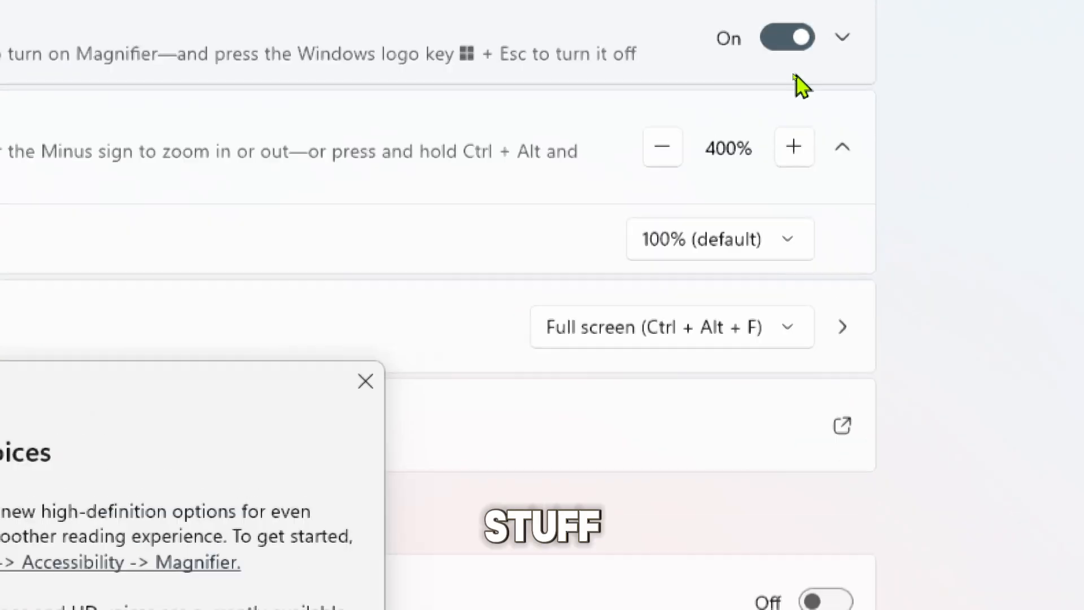
key("super+plus")
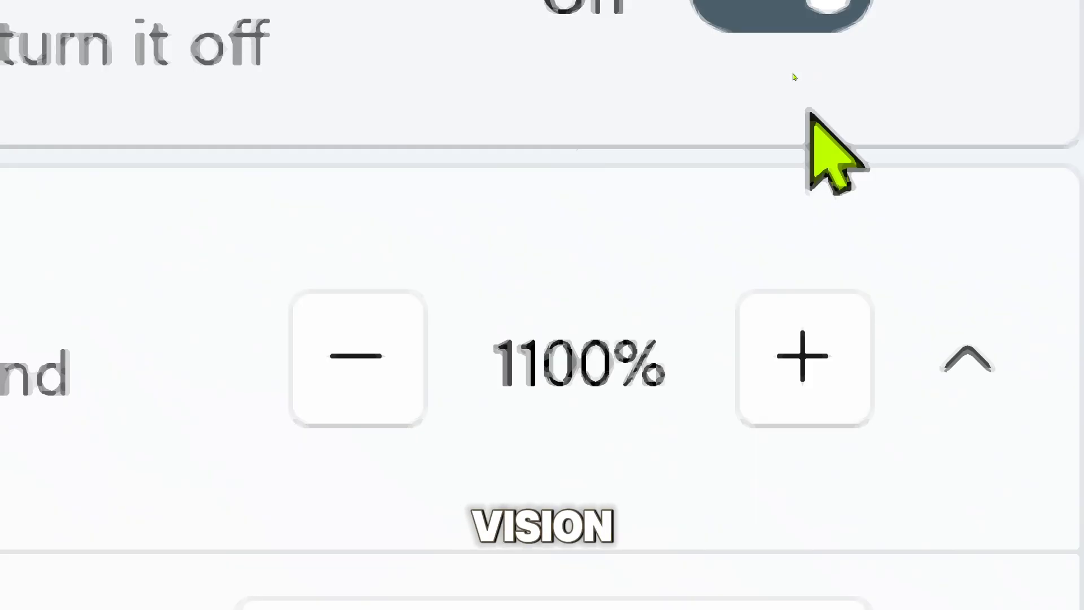
key("super+plus")
key("super+plus")
key("super+plus")
key("super+plus")
key("super+plus")
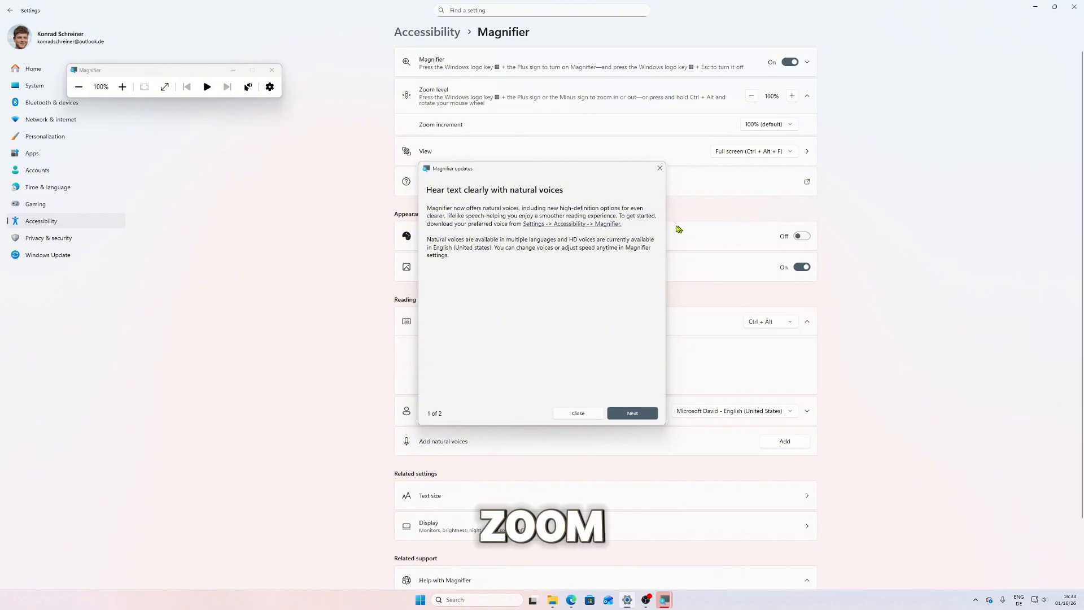
Turn off Magnifier, then try disabling smooth edges of images and text and re-enable it
left_click(777, 63)
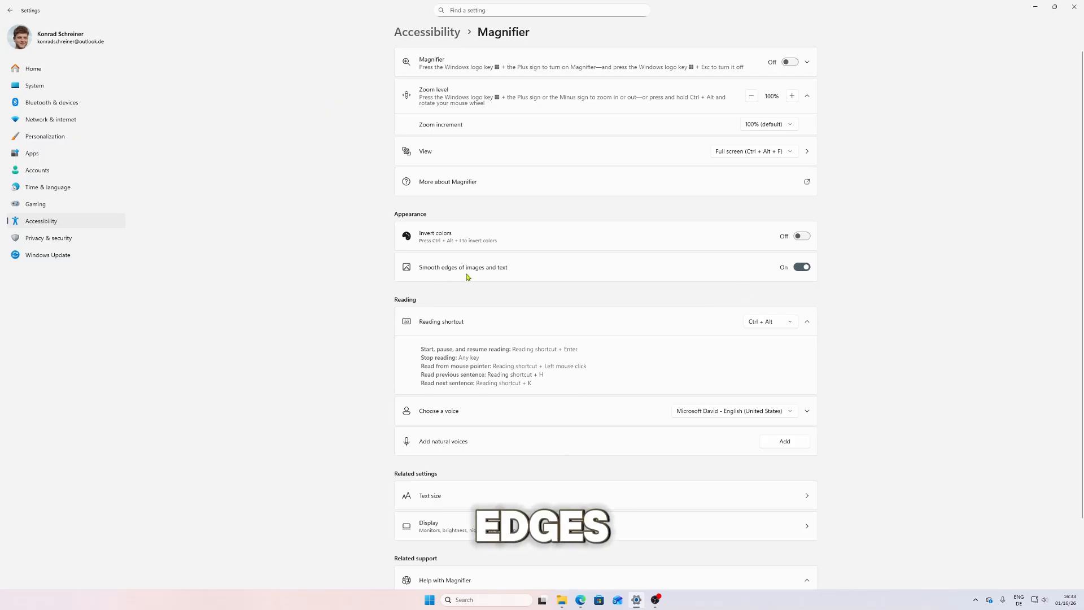
left_click(802, 269)
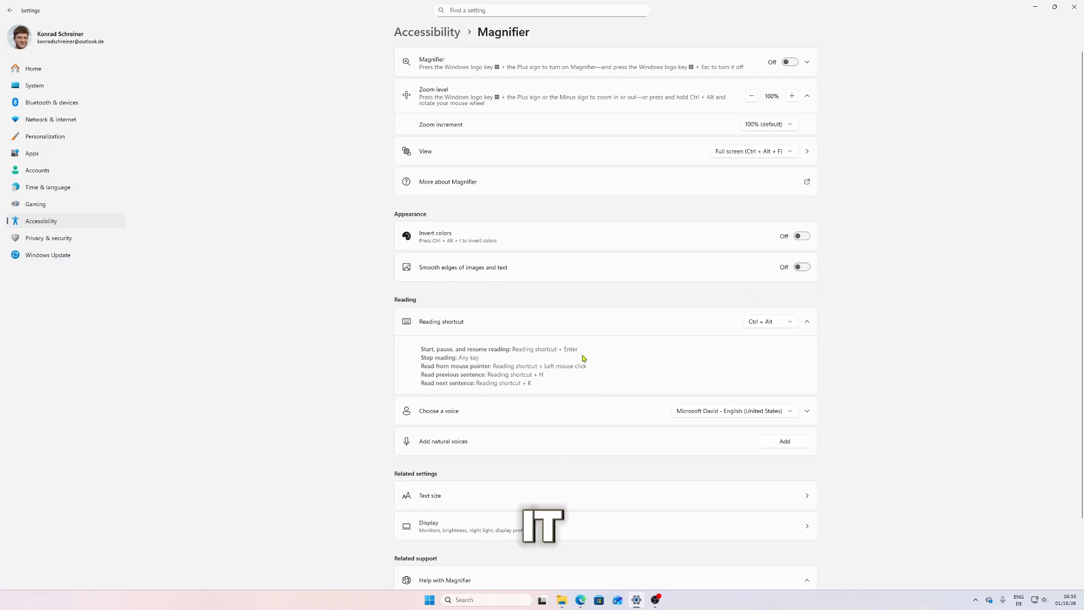
left_click(802, 268)
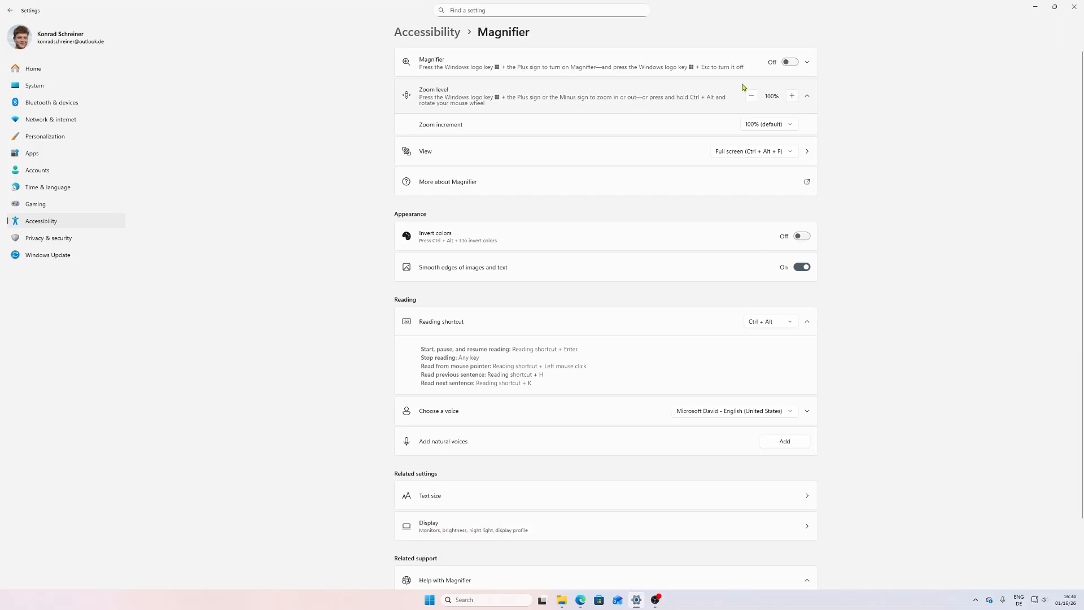
Open the Color filters accessibility settings and switch the color filters on and off twice with Grayscale selected
left_click(428, 35)
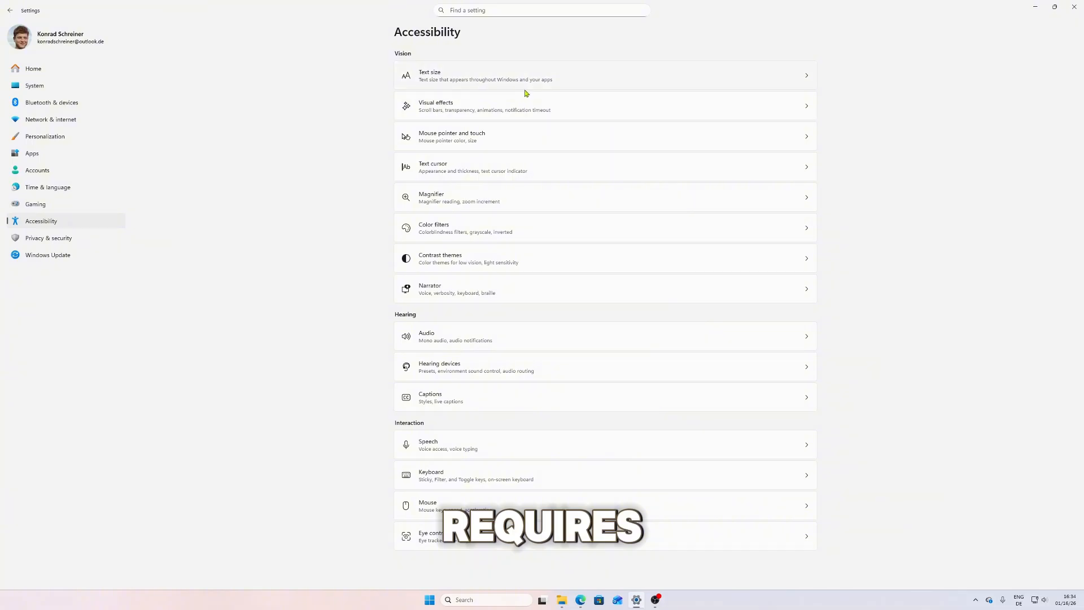
left_click(523, 220)
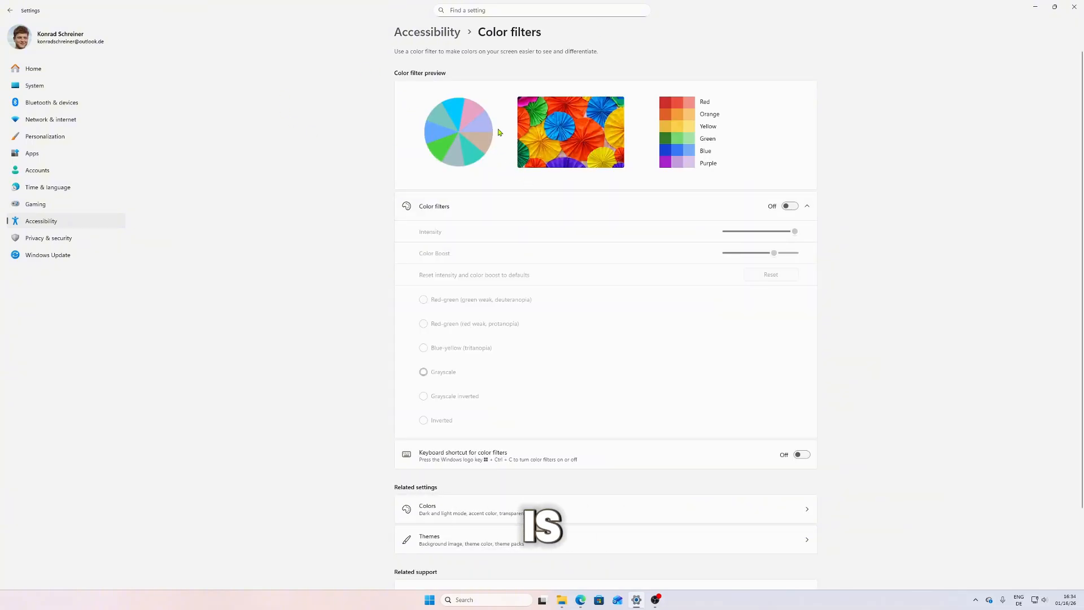
left_click(791, 207)
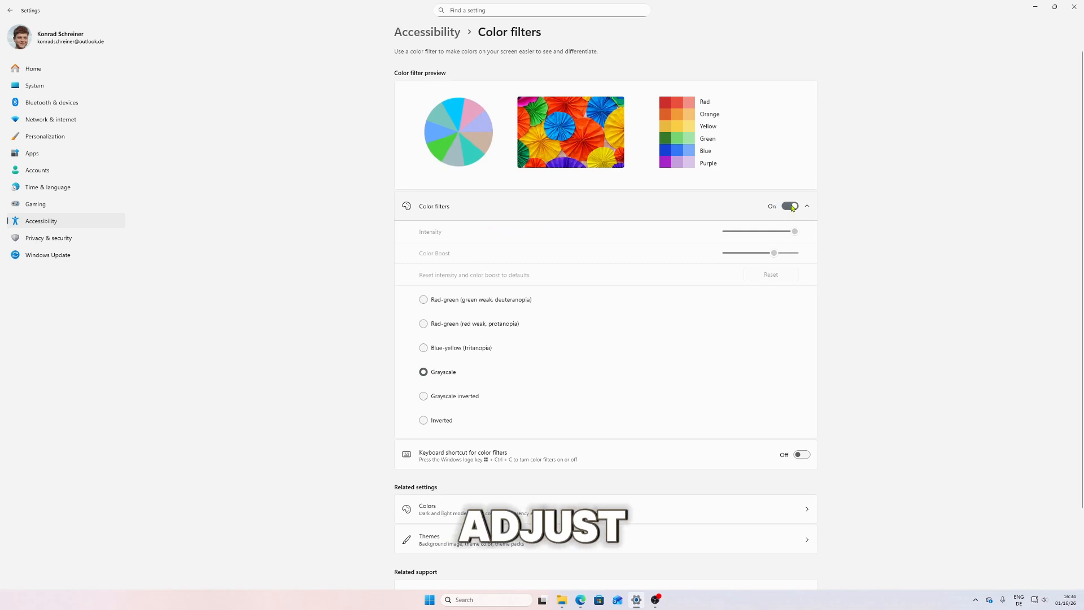
left_click(791, 206)
left_click(790, 209)
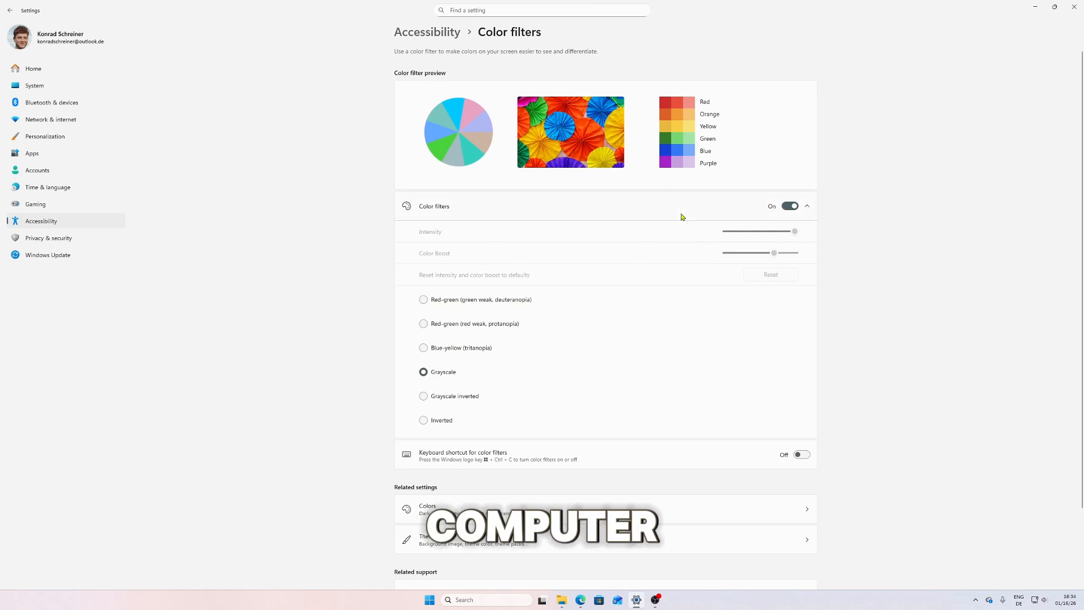
left_click(790, 207)
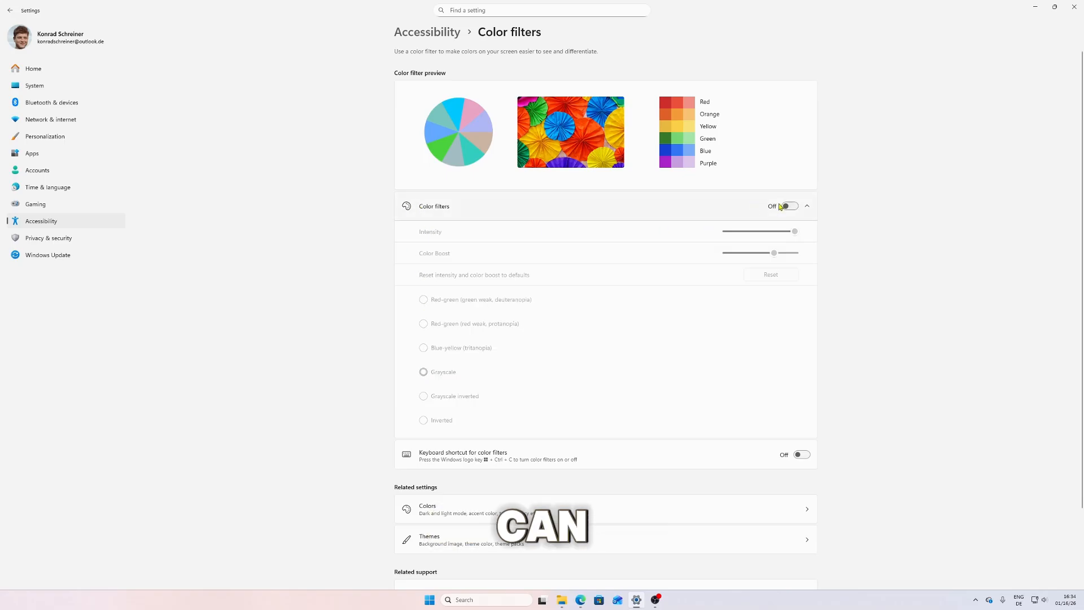
With color filters on, try Blue-yellow, both Red-green filters, Grayscale and Grayscale inverted, and end on Inverted
left_click(423, 348)
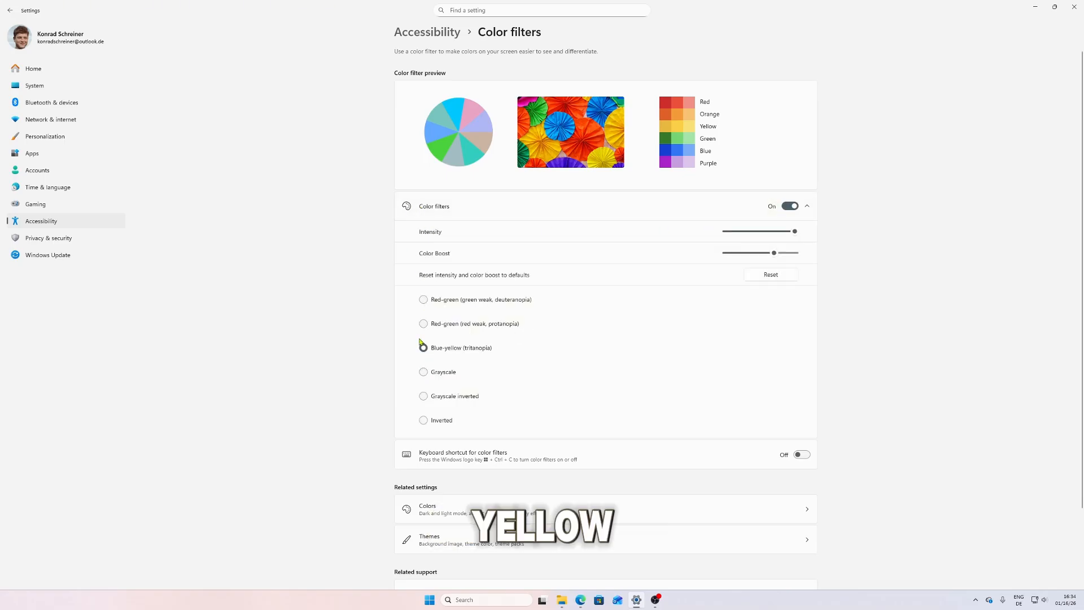
left_click(424, 301)
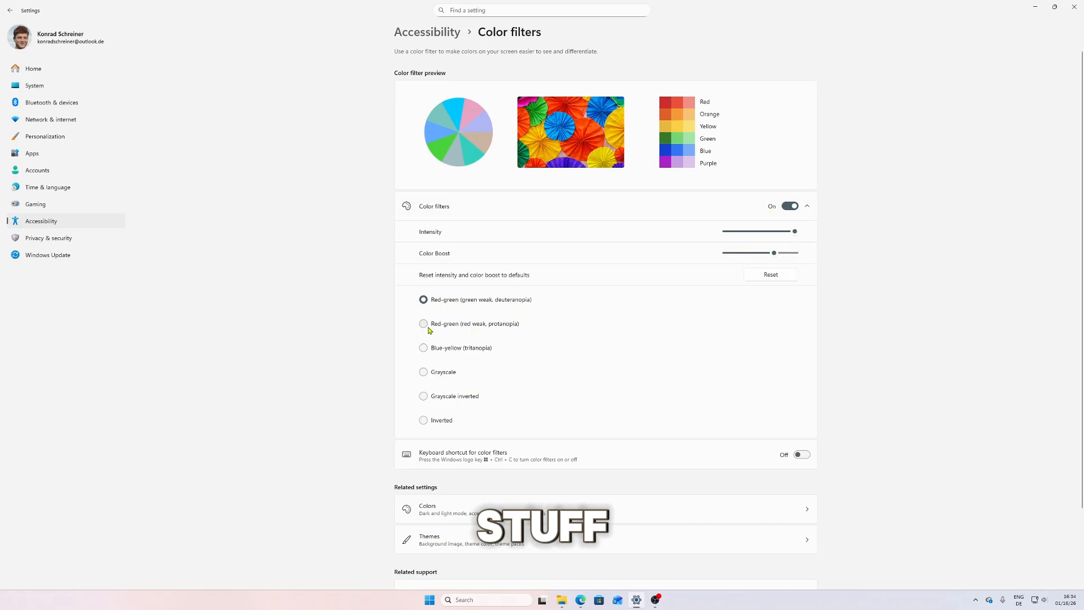
left_click(425, 324)
left_click(424, 372)
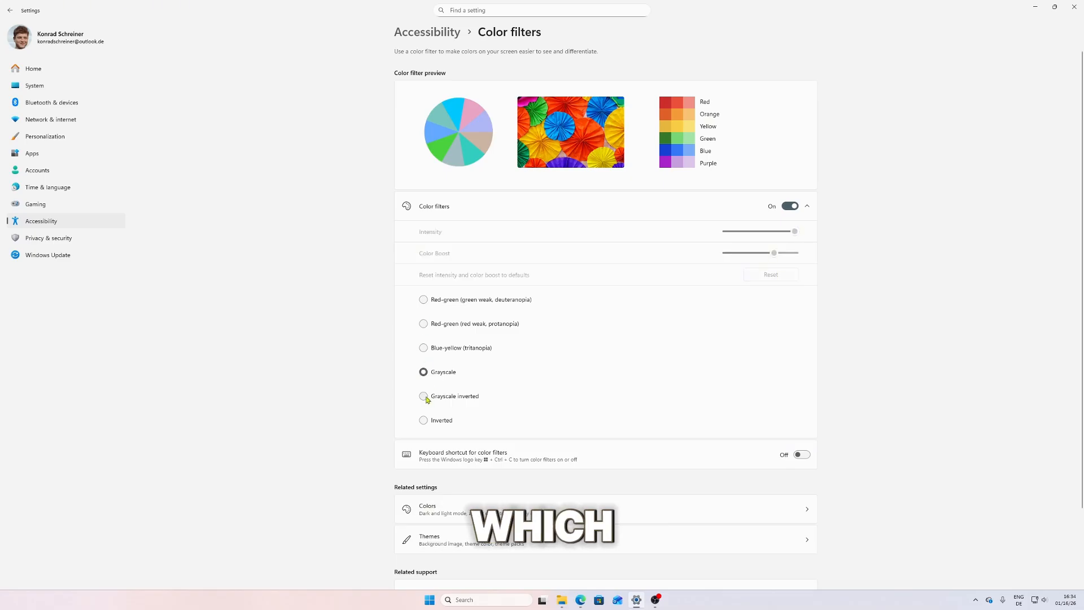
left_click(425, 396)
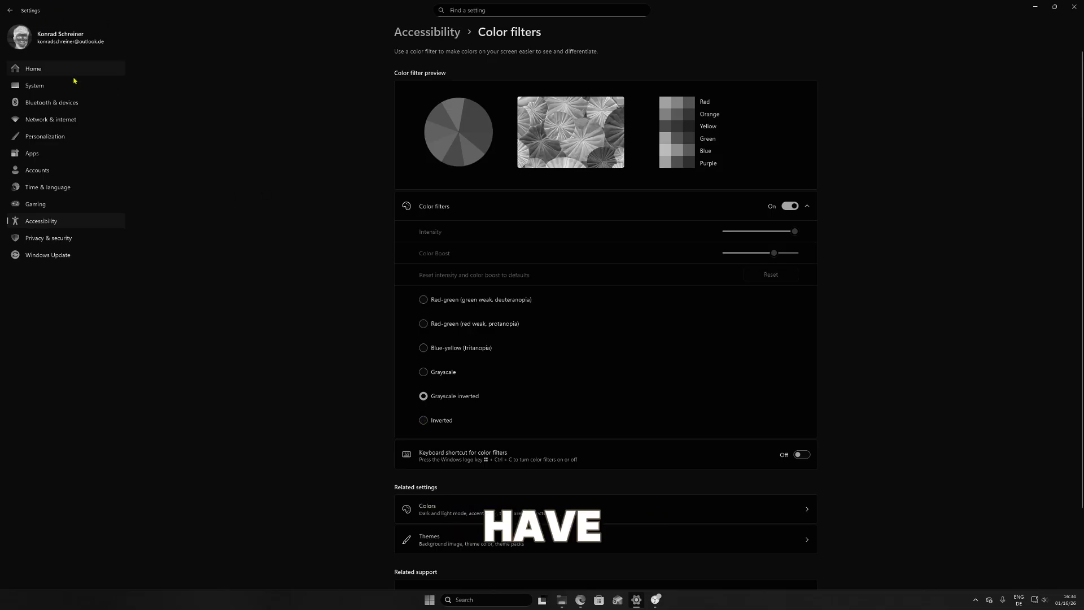
left_click(423, 421)
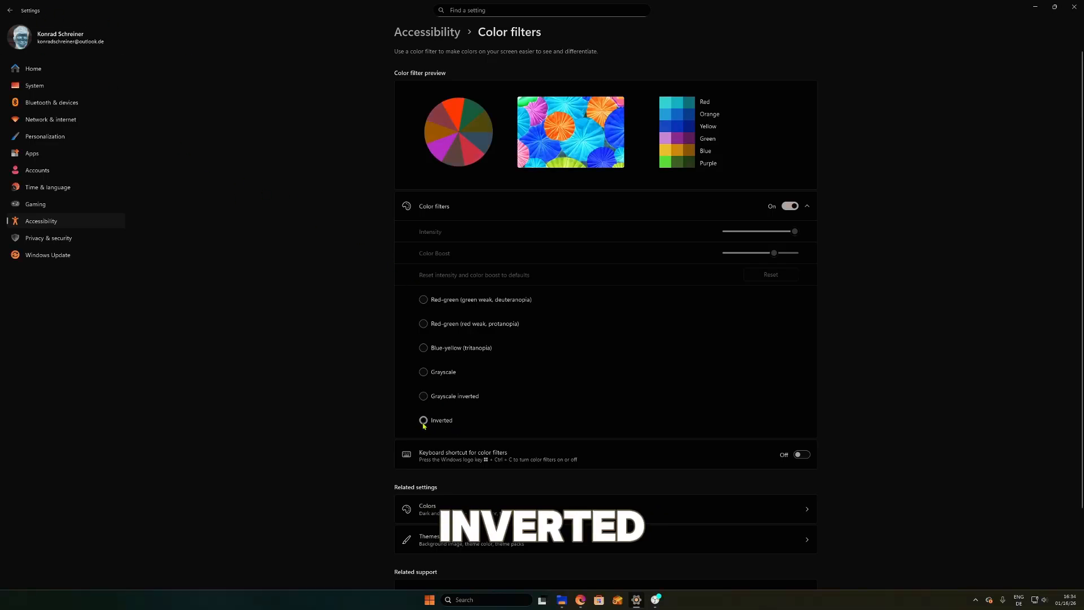
scroll(431, 394, "down", 2)
scroll(430, 392, "up", 2)
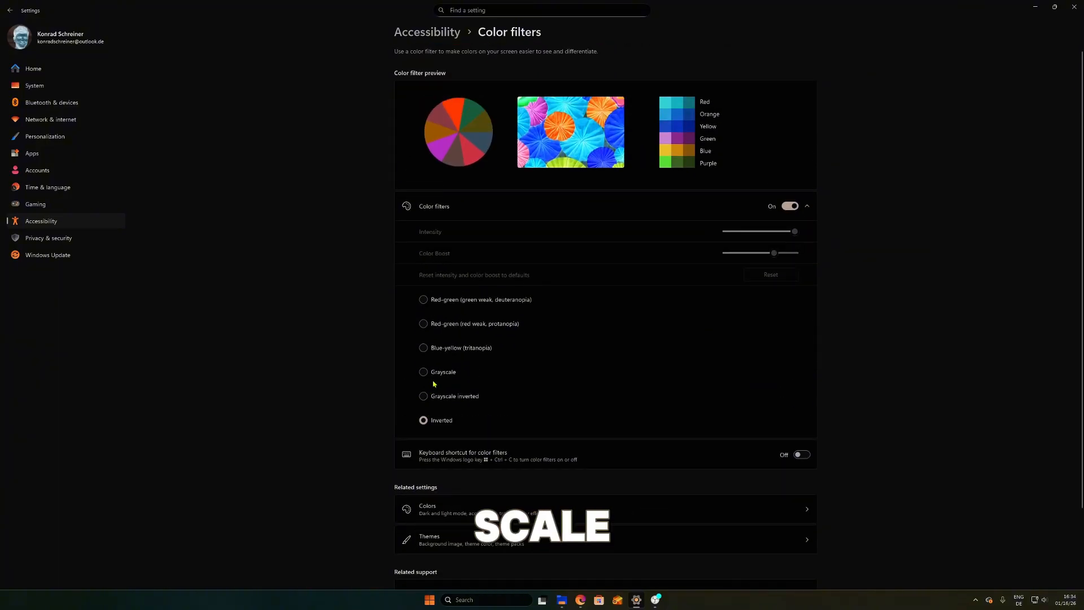
Minimize Settings and the Downloads window, and close the open Edge browser windows to view the desktop with inverted colors
left_click(1035, 7)
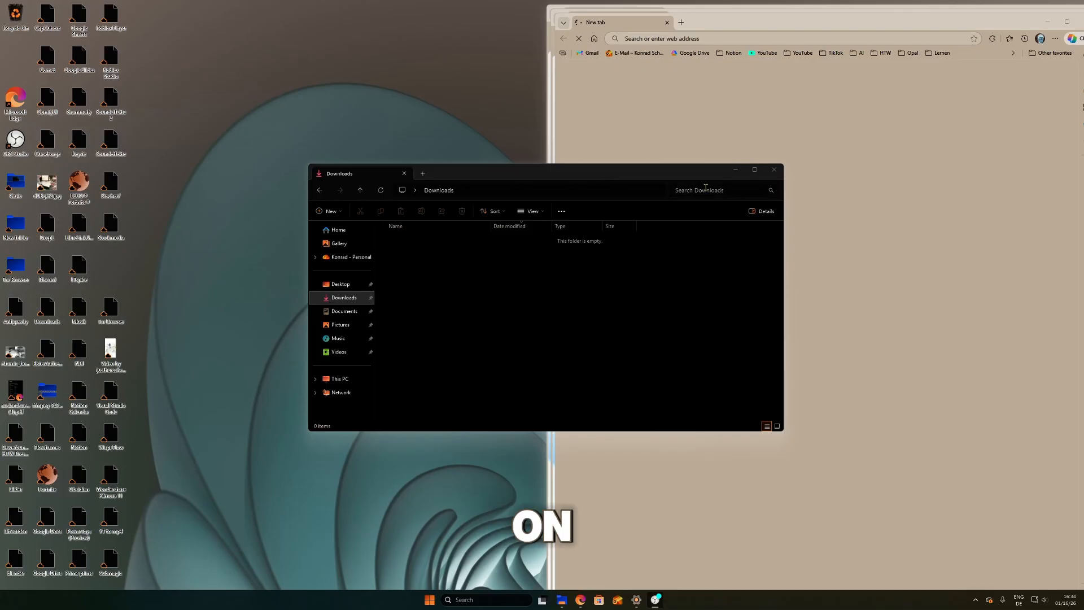
left_click(735, 170)
left_click_drag(719, 26, 597, 61)
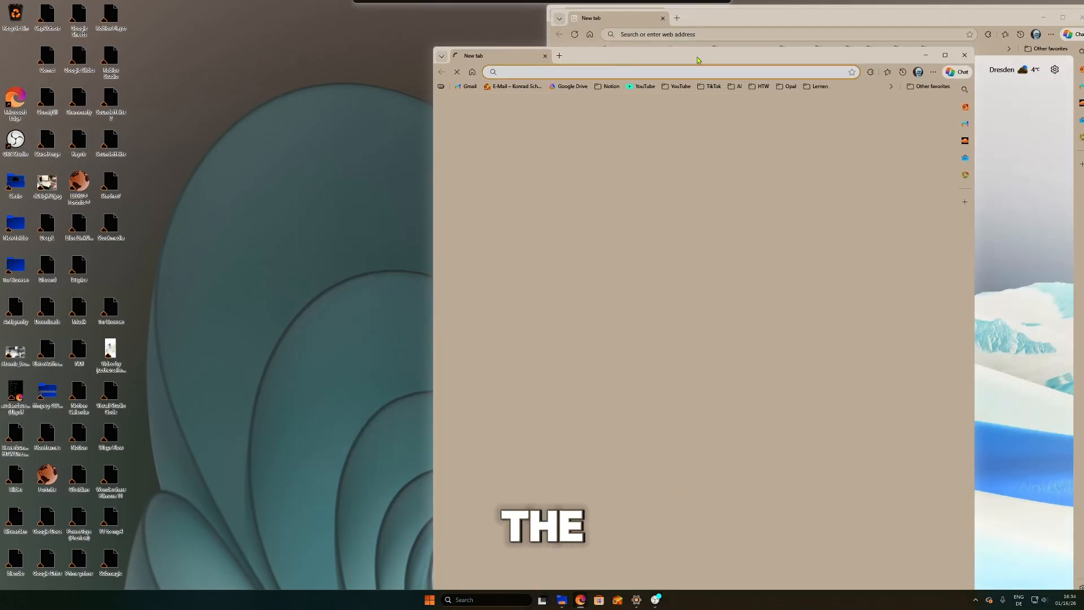
left_click(963, 57)
left_click_drag(949, 22, 763, 50)
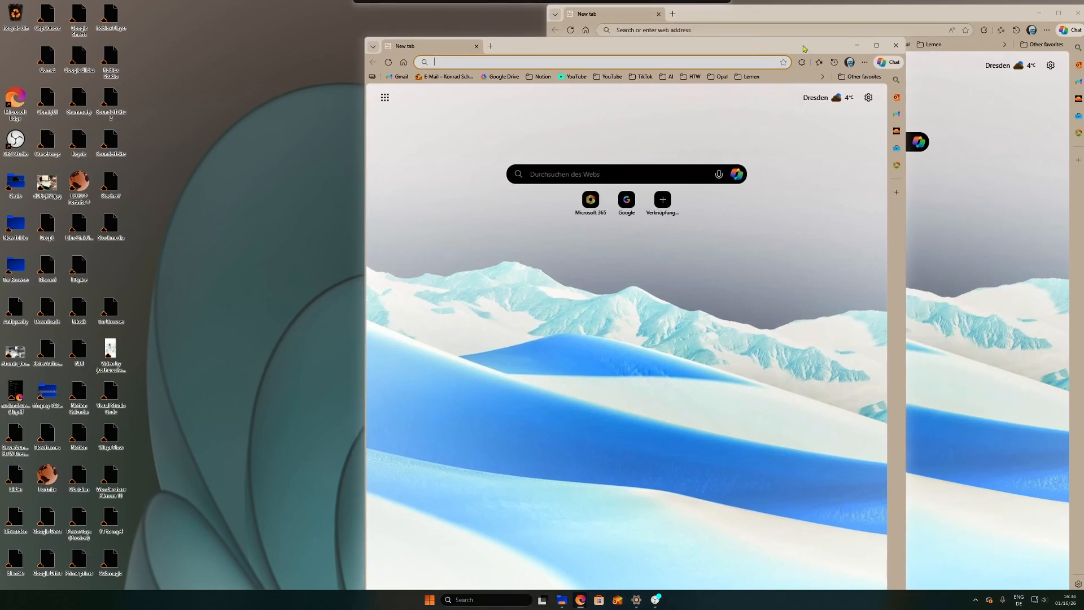
left_click(897, 46)
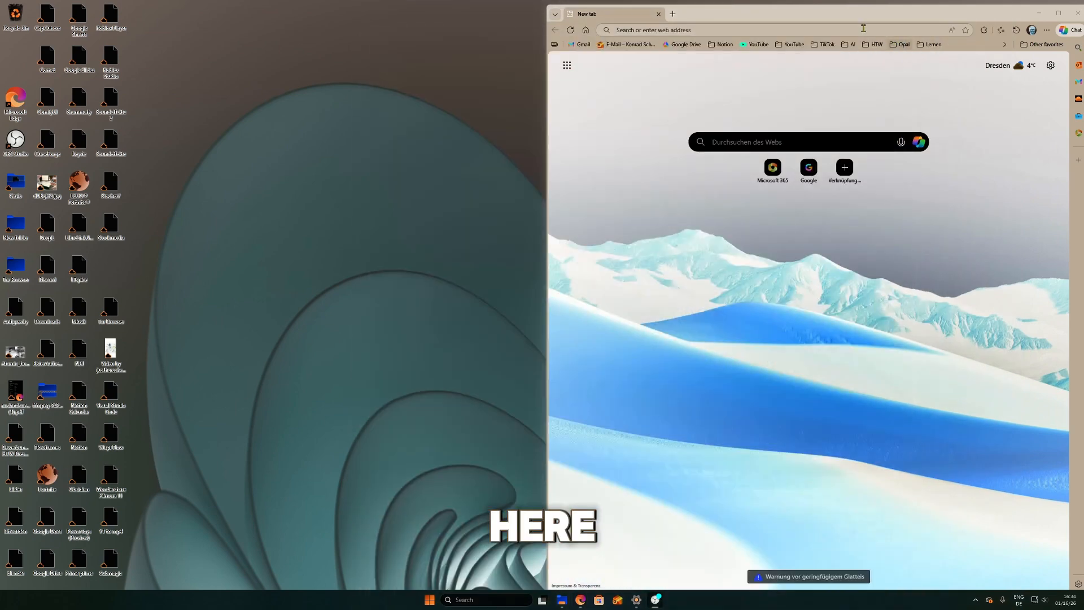
left_click_drag(1013, 21, 941, 26)
left_click(1005, 18)
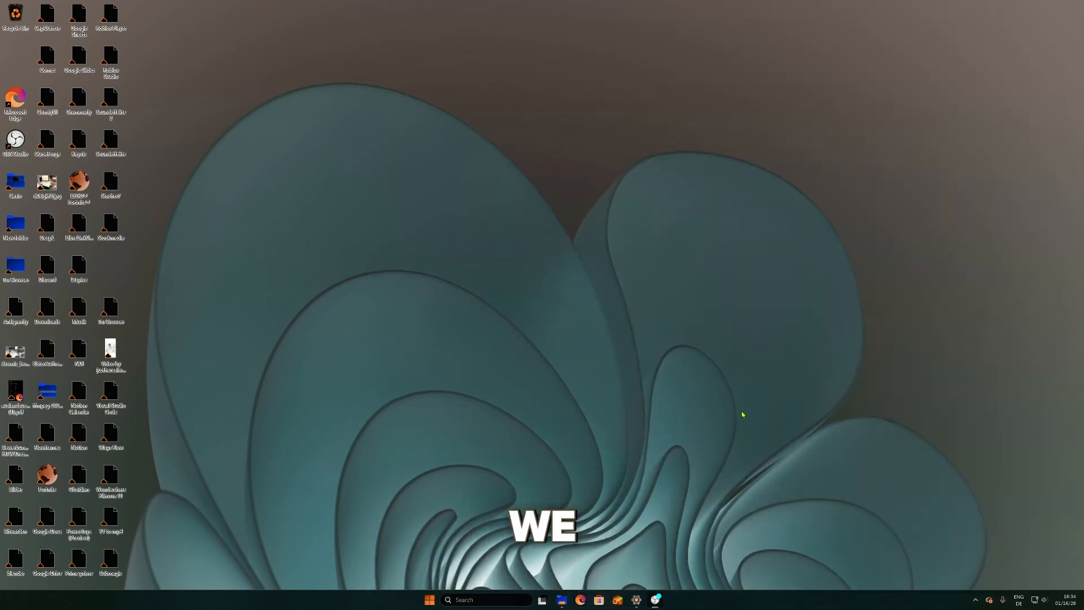
Return to the Color filters settings, turn the color filters off, and look over the rest of the page
left_click(638, 599)
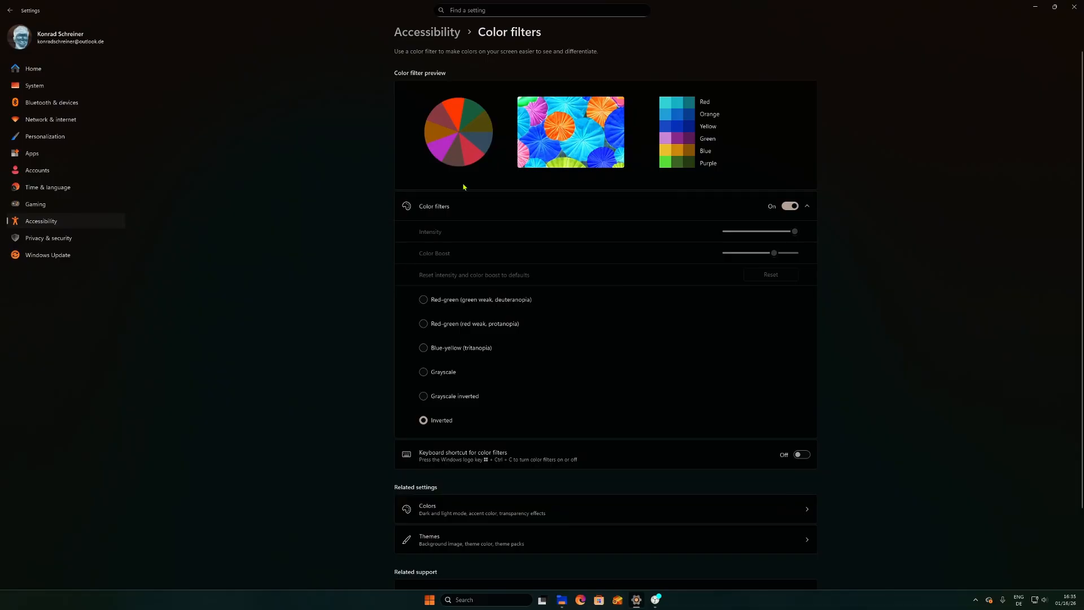
left_click(790, 207)
scroll(750, 375, "down", 2)
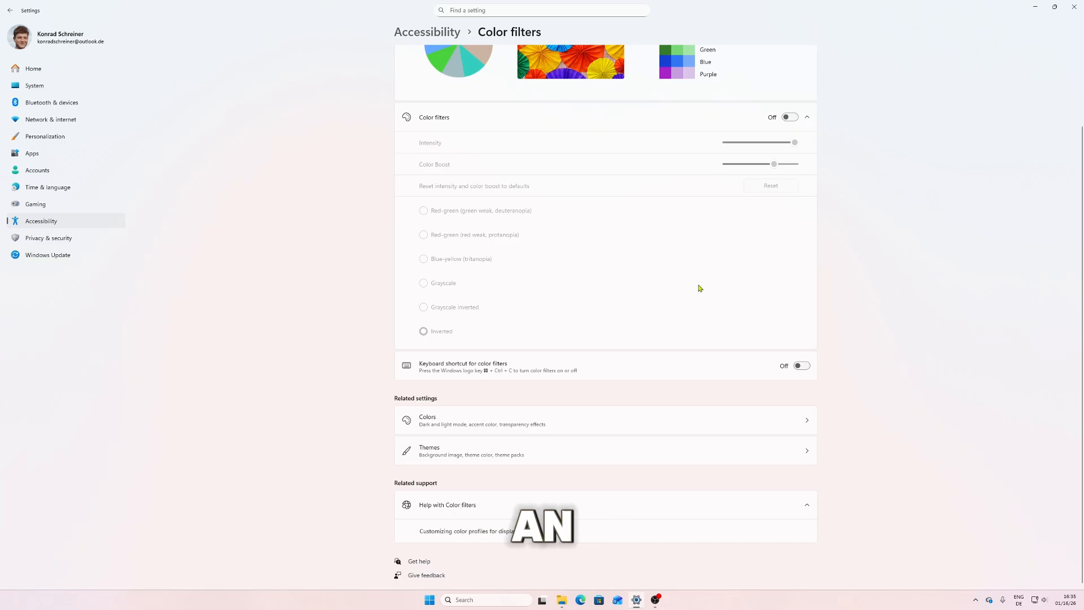
scroll(699, 288, "up", 2)
Open the Contrast themes accessibility settings and apply the Night sky theme
key("alt+Left")
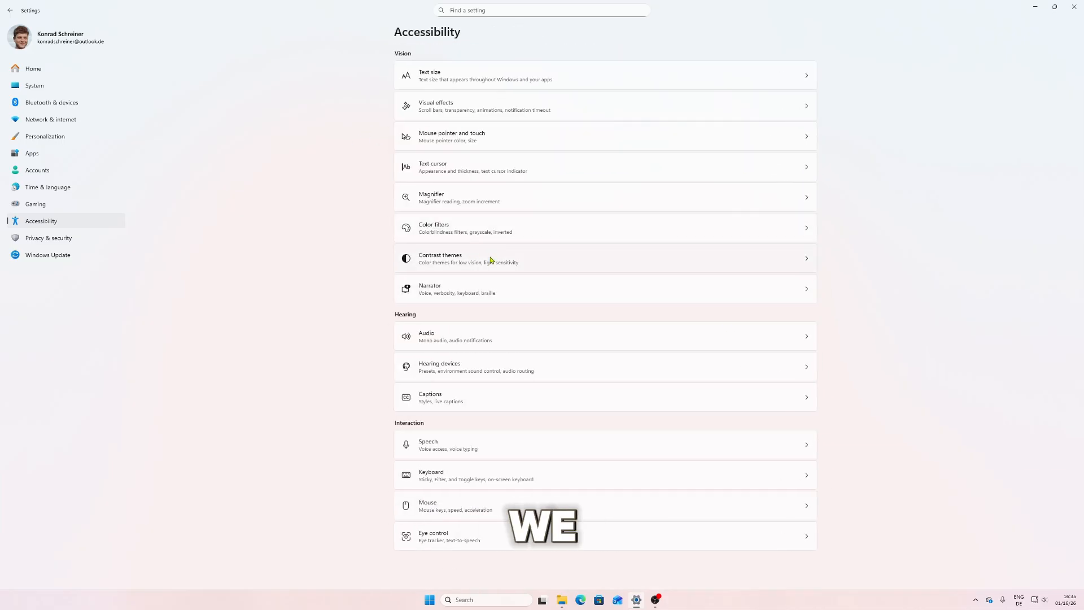
left_click(530, 266)
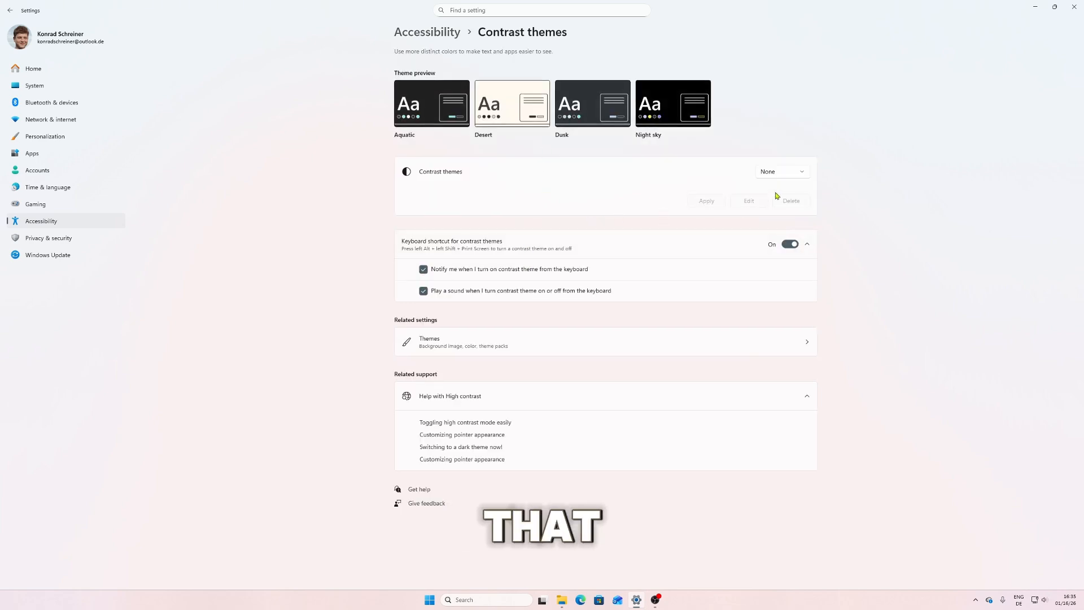
left_click(779, 172)
left_click(775, 191)
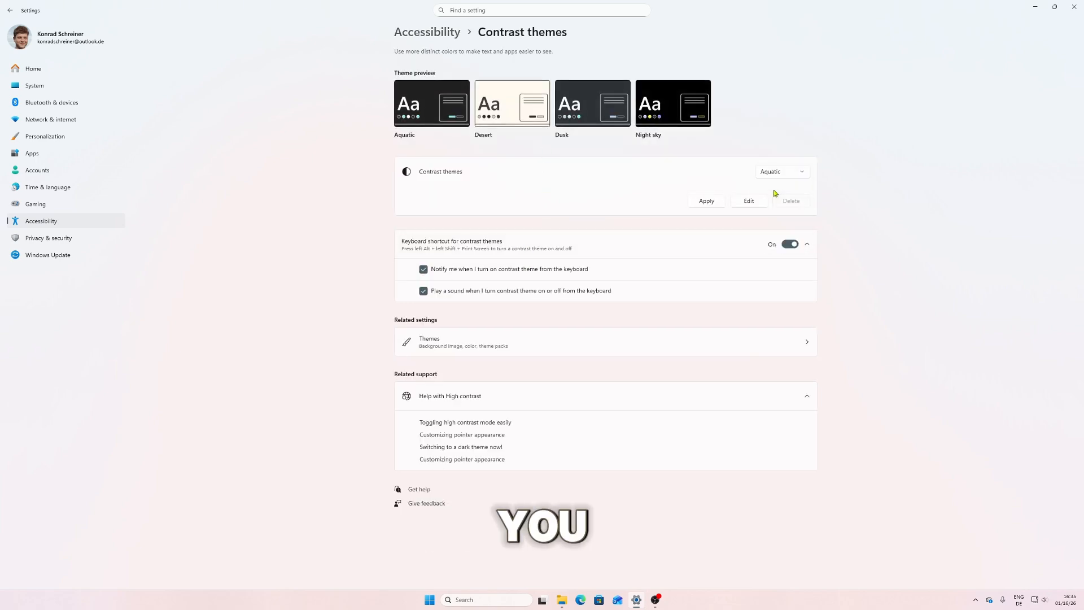
left_click(773, 173)
left_click(772, 160)
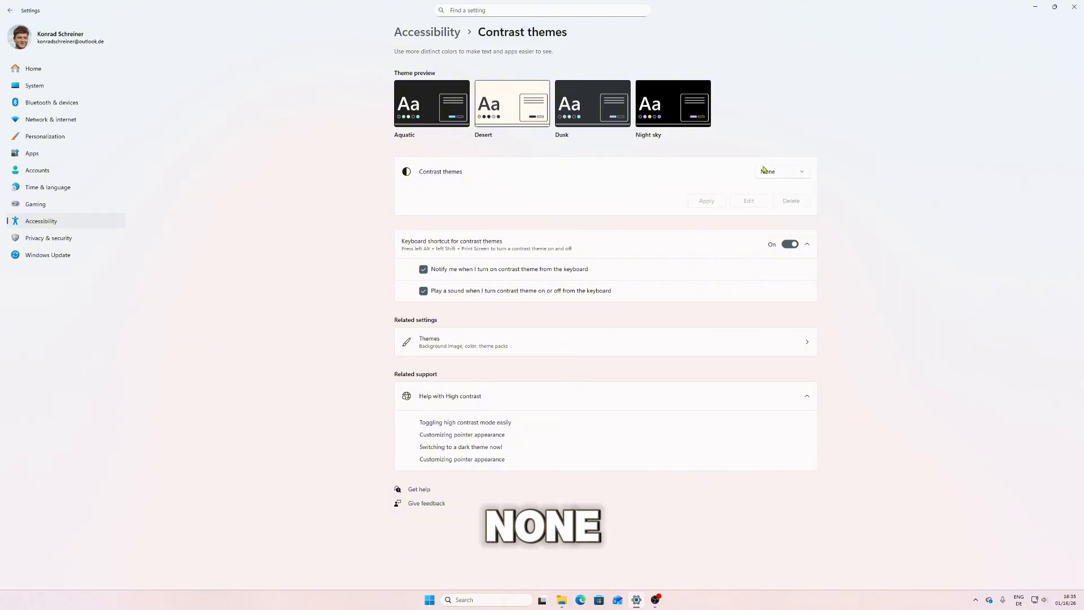
left_click(785, 174)
left_click(777, 229)
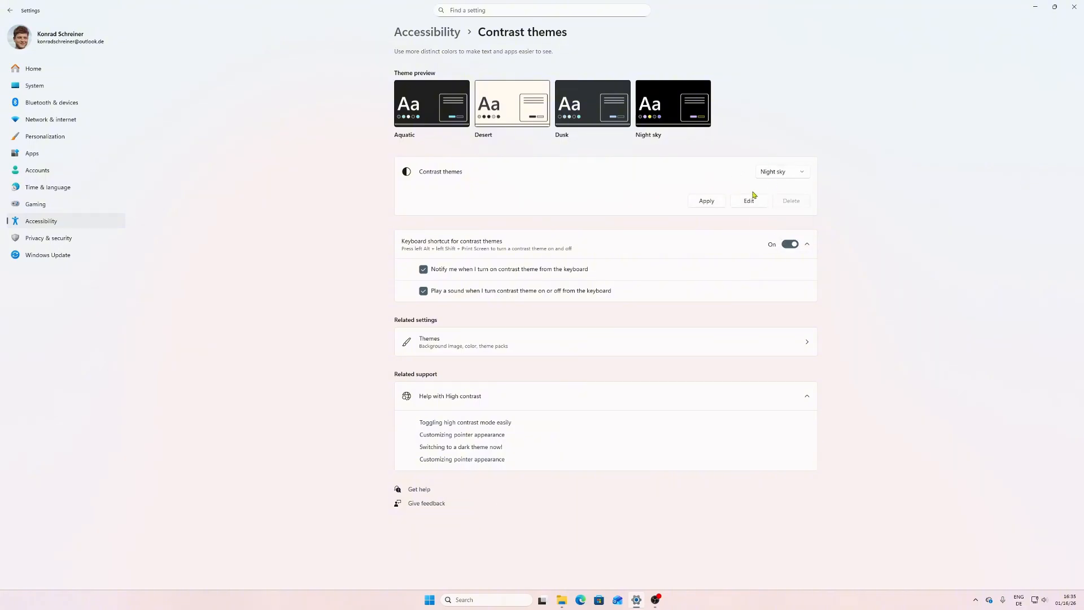
left_click(707, 201)
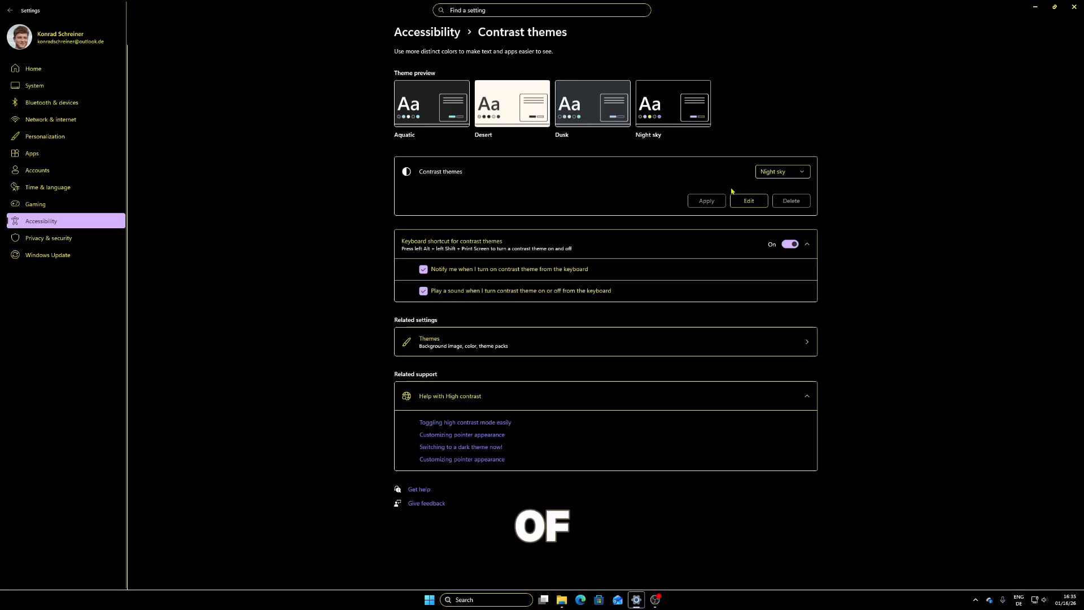
Try the Dusk contrast theme, followed by the Aquatic contrast theme, applying each one
left_click(789, 173)
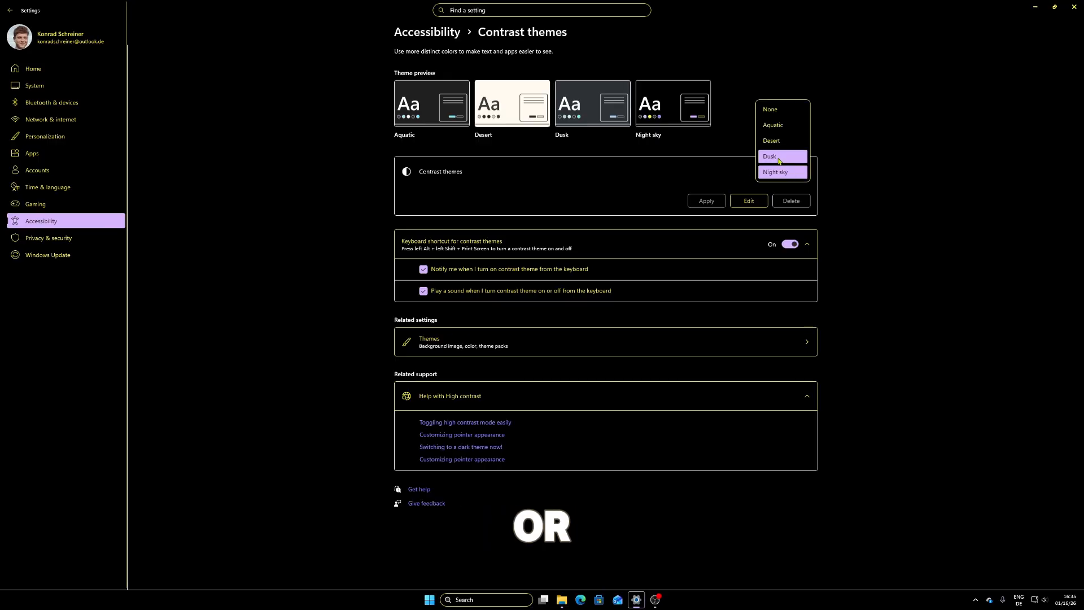
left_click(779, 159)
left_click(705, 202)
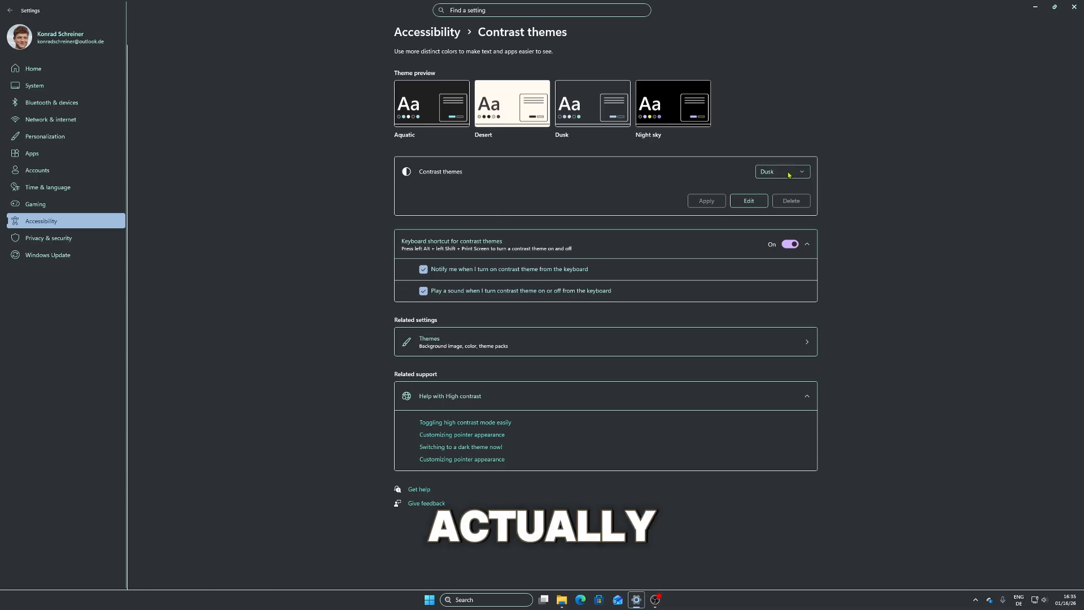
left_click(793, 175)
left_click(781, 148)
left_click(704, 202)
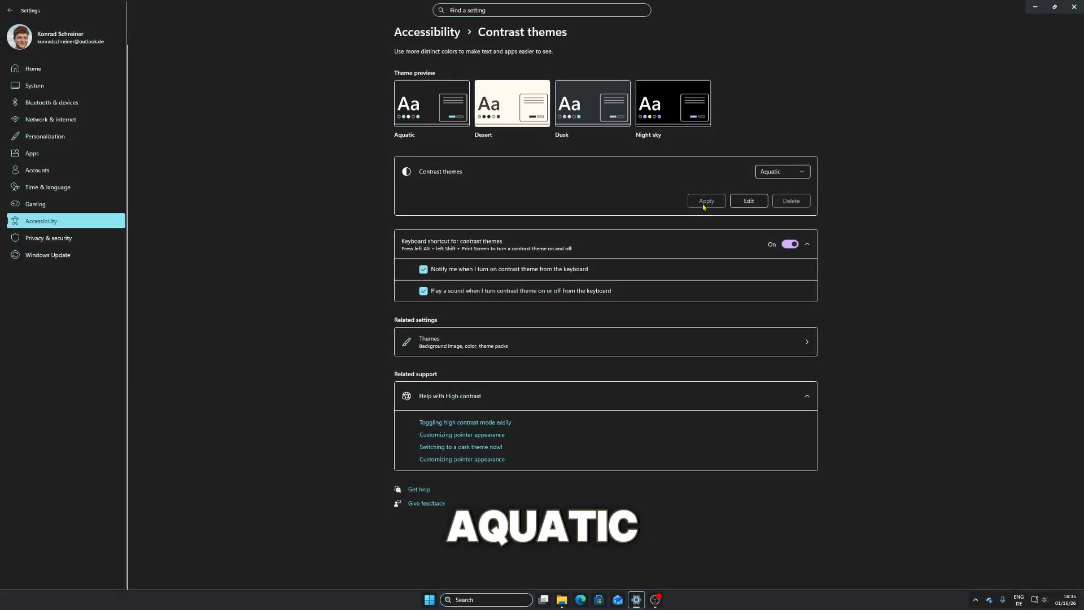
Apply None as the contrast theme, and try the keyboard shortcut for contrast themes
left_click(785, 173)
left_click(775, 161)
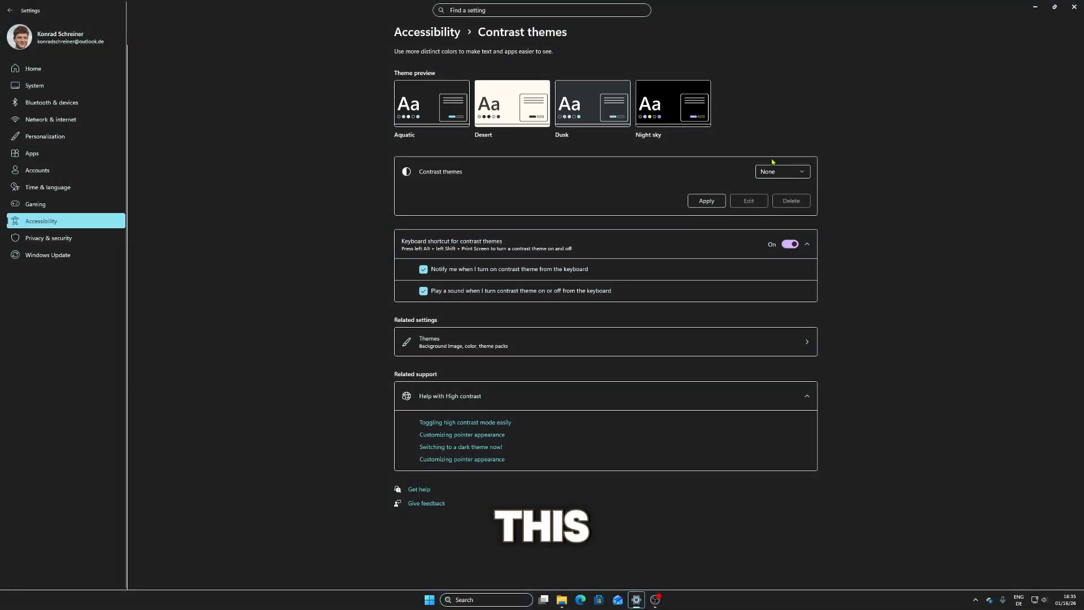
left_click(714, 205)
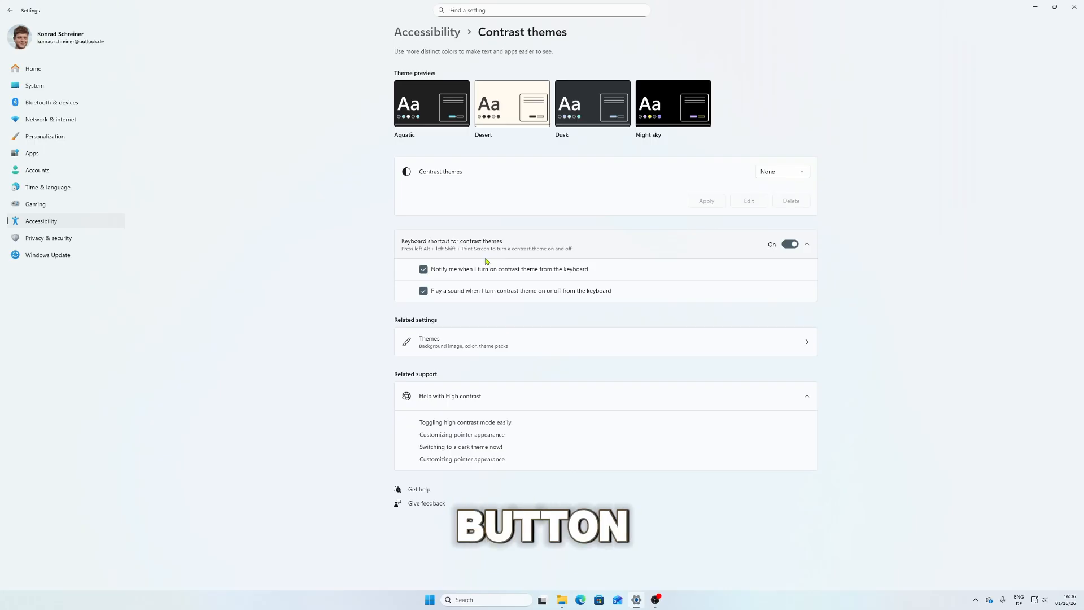
key("alt+shift+Print")
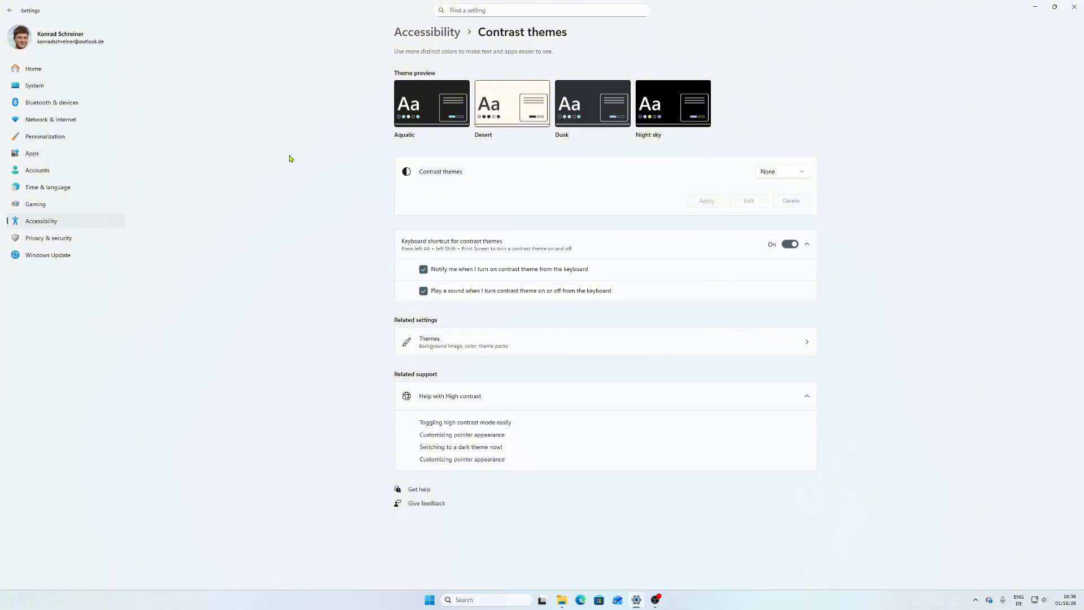
Open the Narrator accessibility settings, turn Narrator on, and dismiss its updates dialog and the Narrator window
left_click(10, 11)
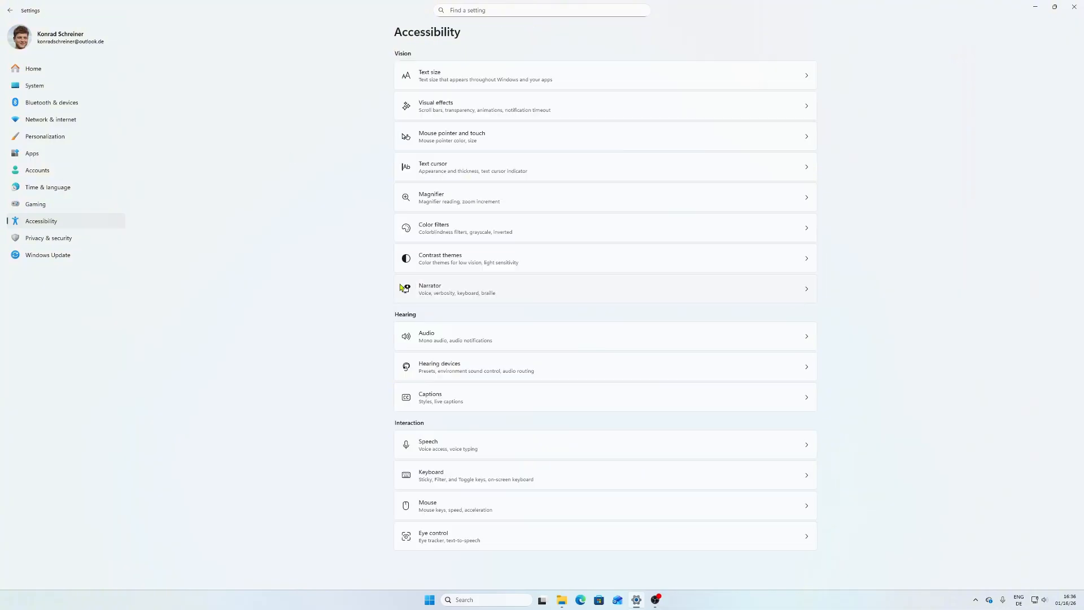
left_click(523, 294)
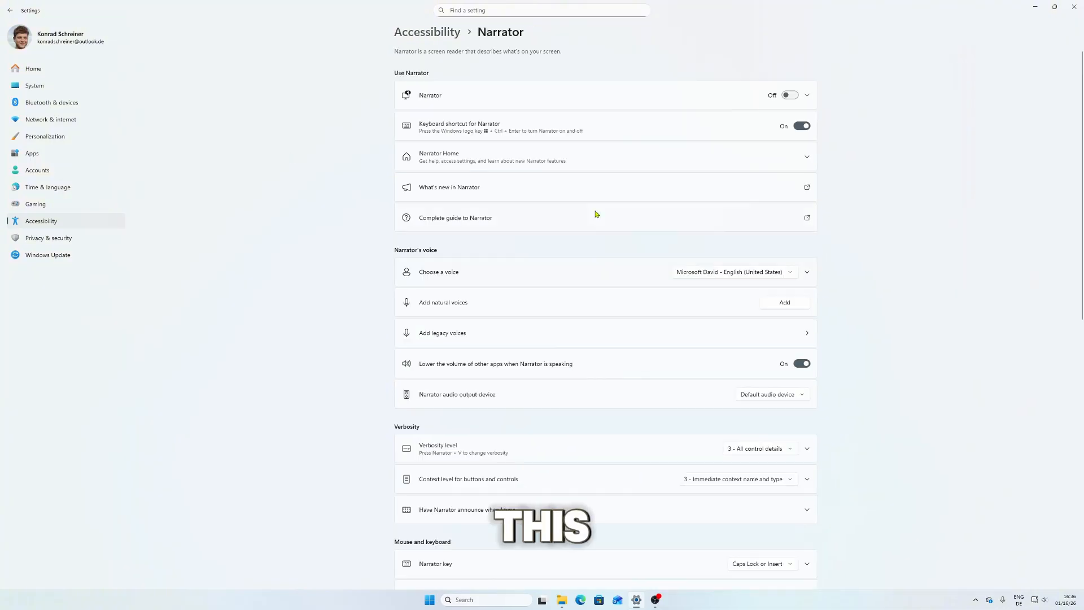
left_click(790, 95)
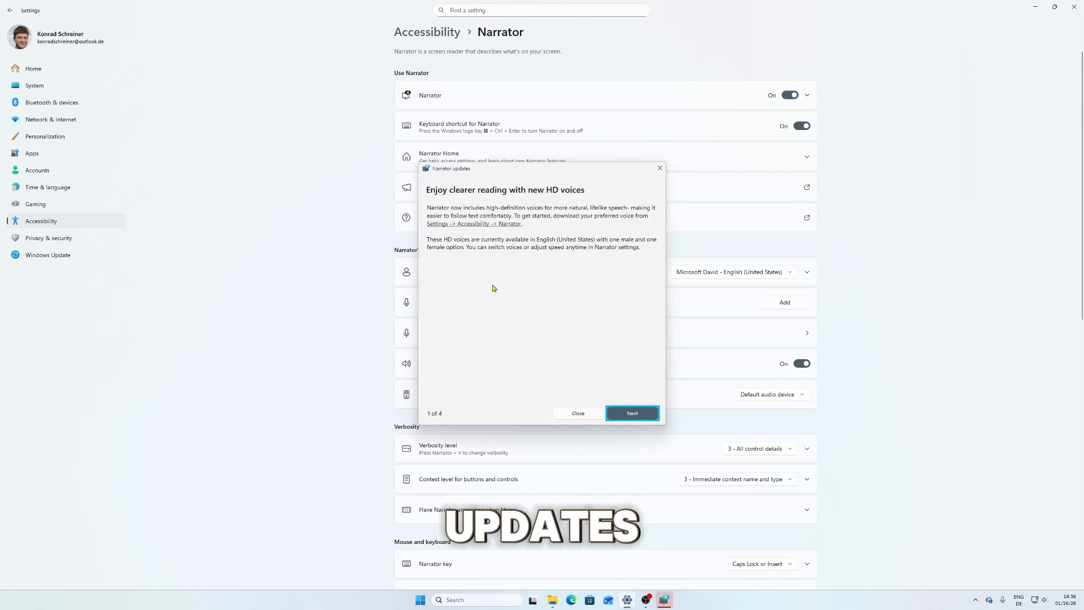
left_click(626, 416)
left_click(661, 168)
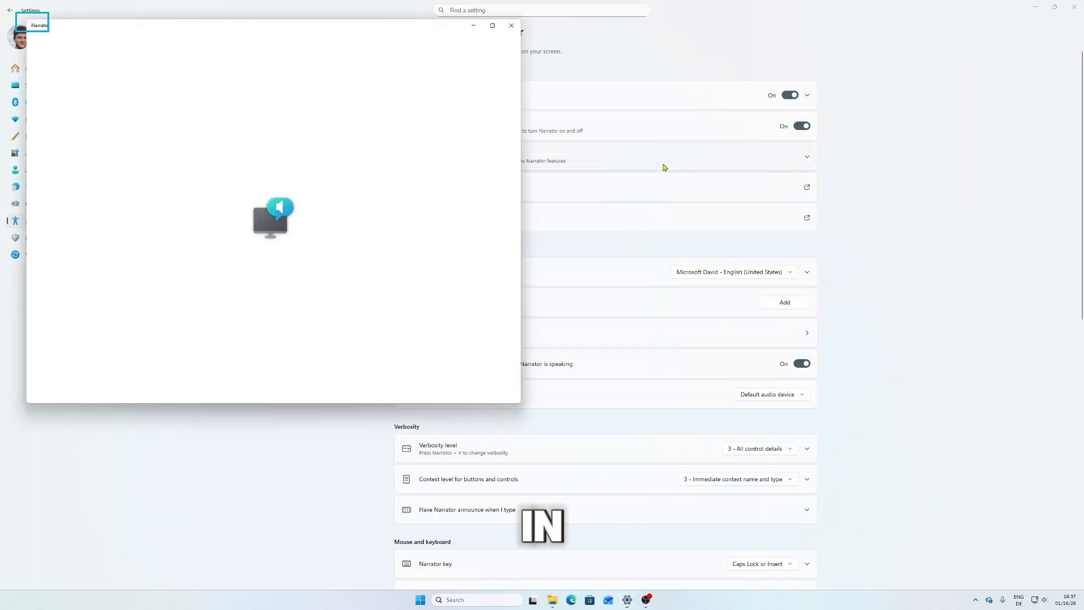
left_click(646, 25)
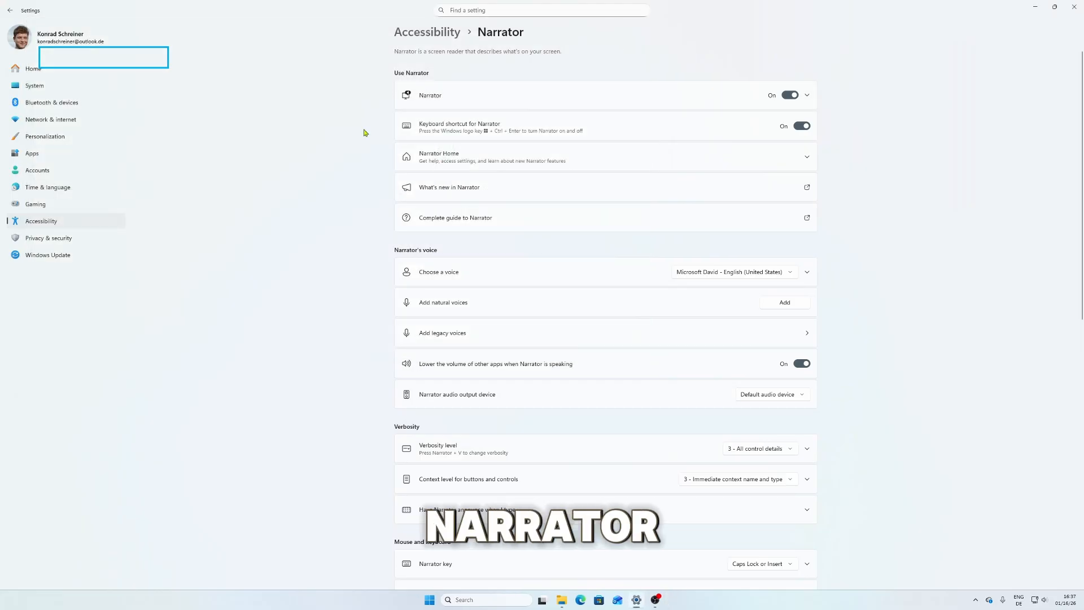
Turn Narrator off and disable the keyboard shortcut for Narrator
key("super+ctrl+Return")
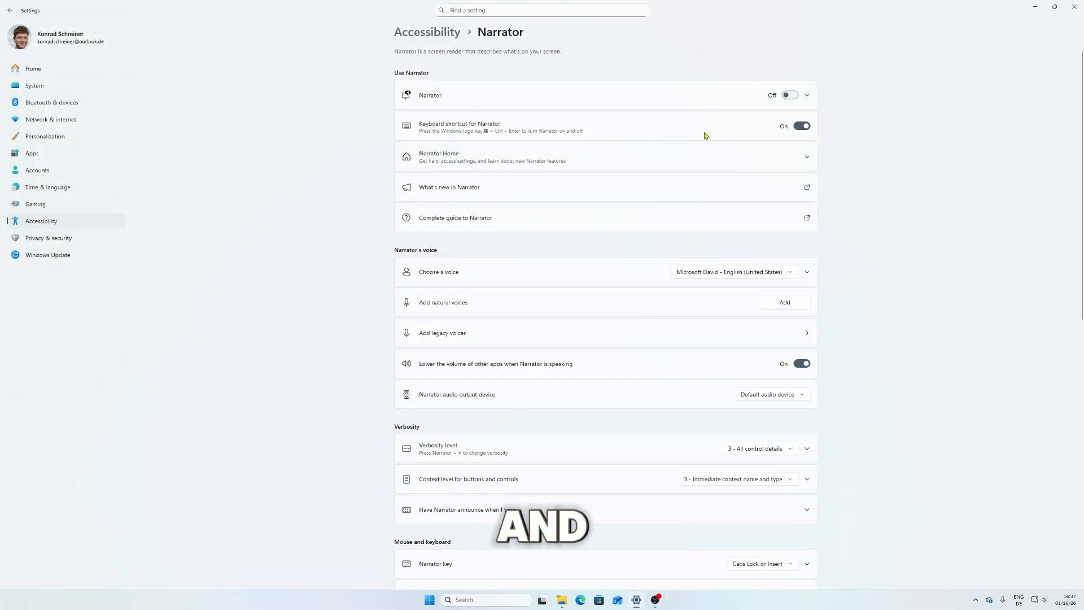
left_click(806, 128)
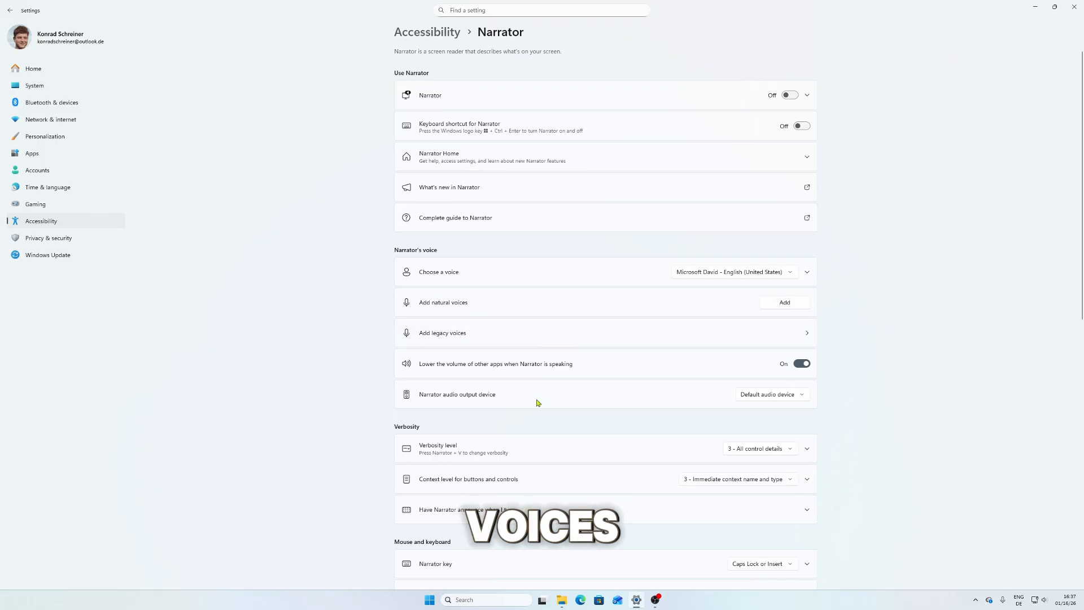
Look through the Narrator voice, verbosity, mouse and keyboard, cursor, braille and data options
scroll(300, 254, "down", 3)
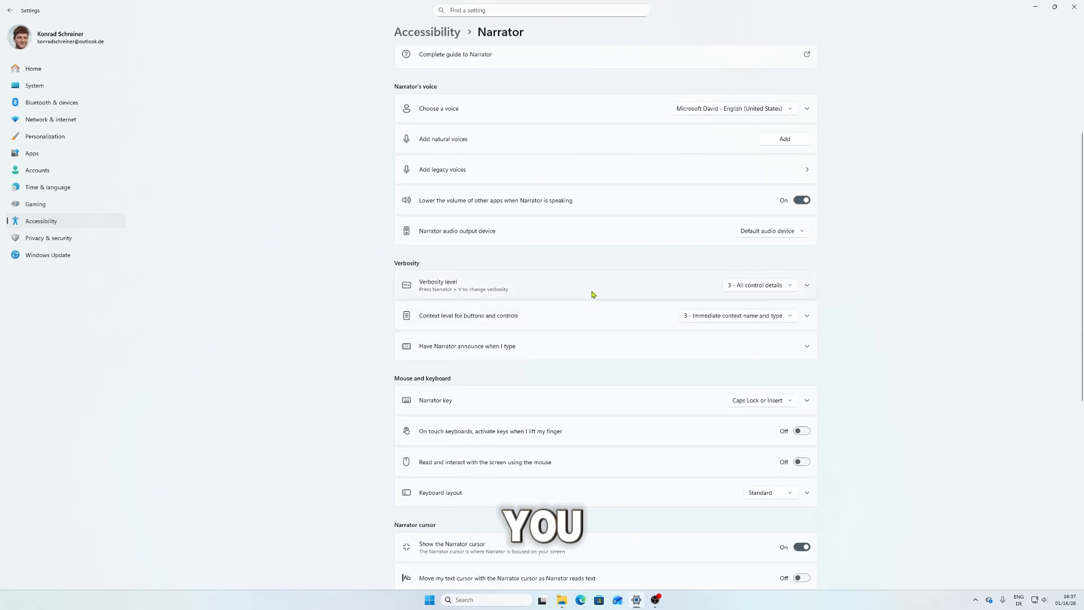
scroll(593, 294, "down", 3)
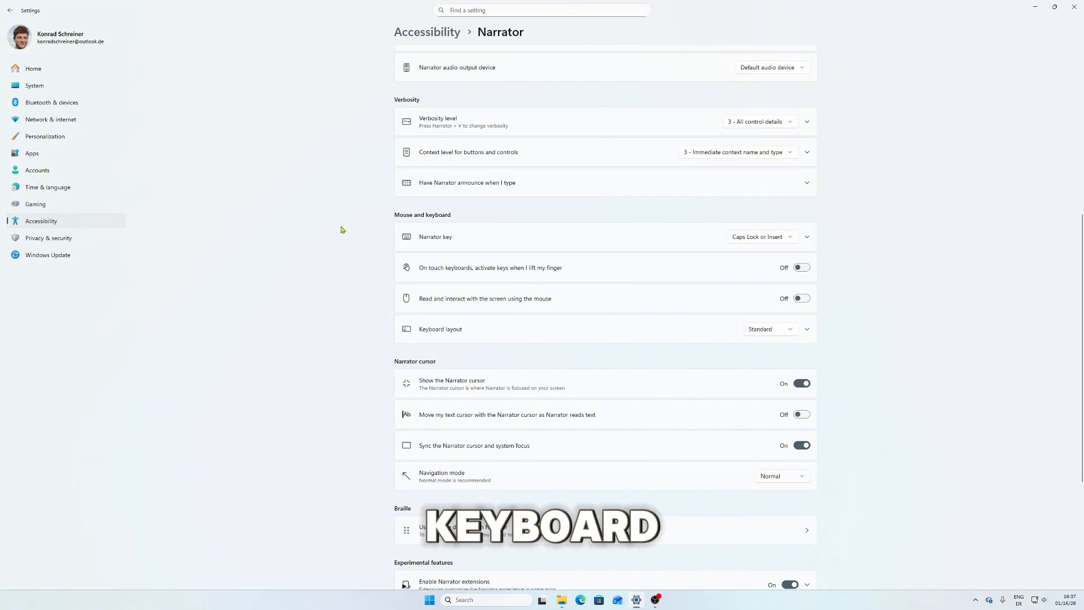
scroll(341, 230, "down", 3)
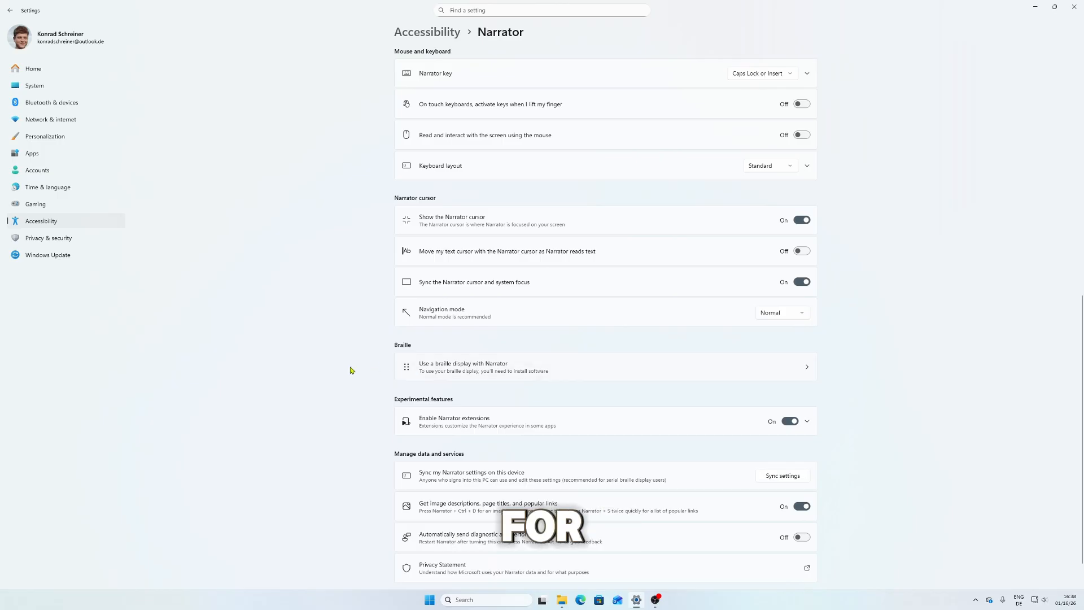
scroll(339, 404, "down", 1)
scroll(334, 407, "up", 10)
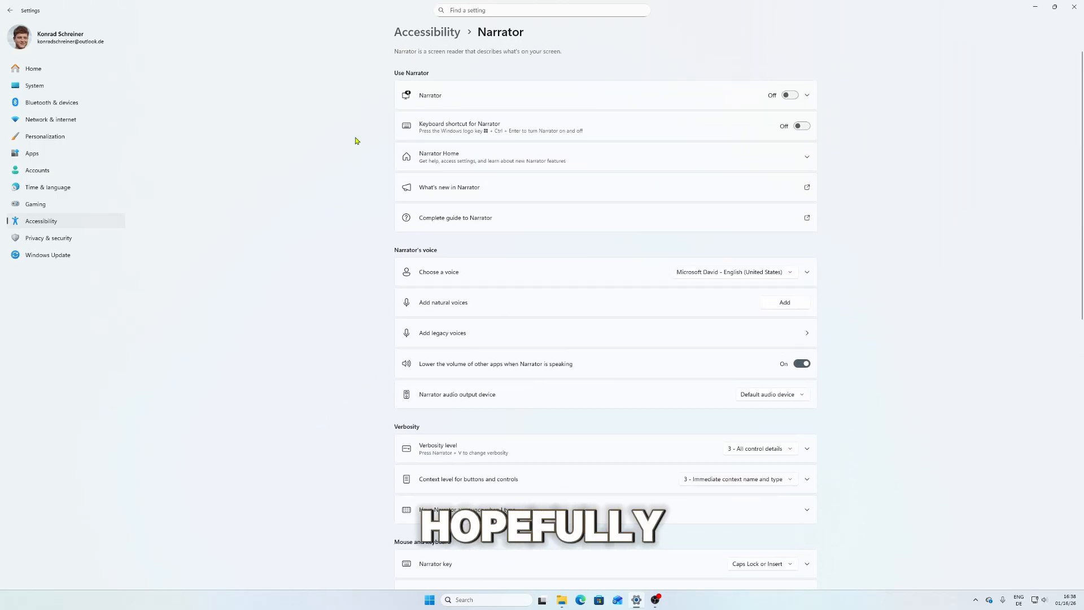
View the Audio, Speech and Mouse pages of the Accessibility settings one after another
left_click(422, 34)
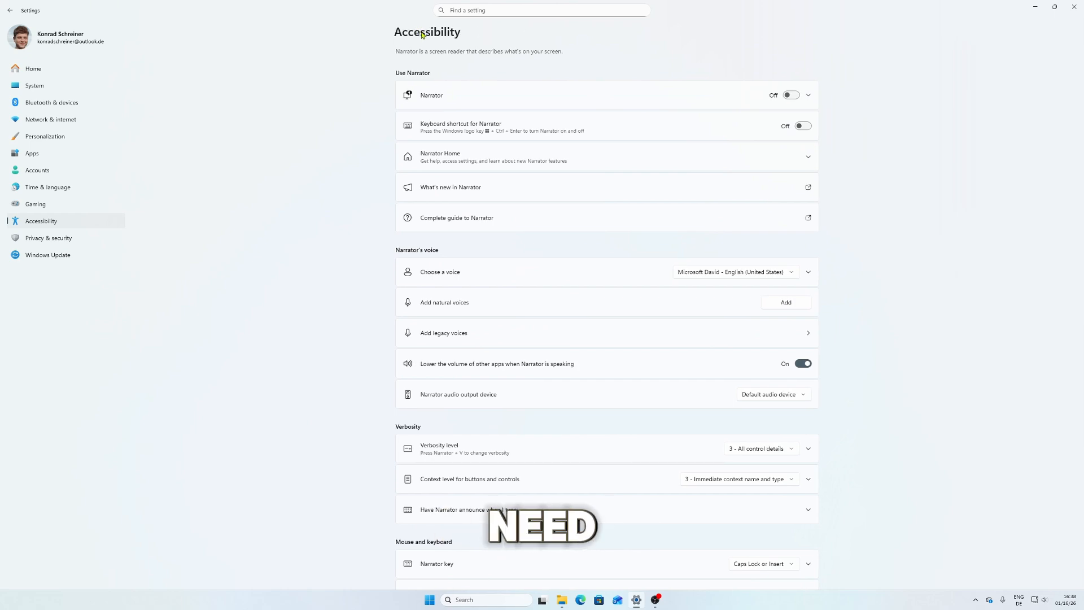
left_click(514, 345)
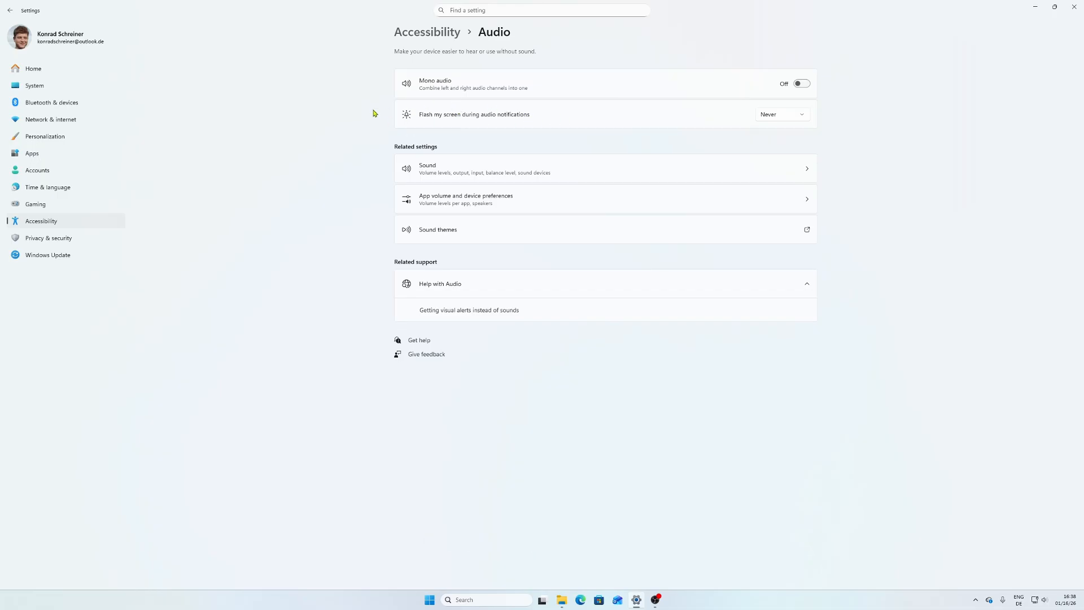
left_click(425, 35)
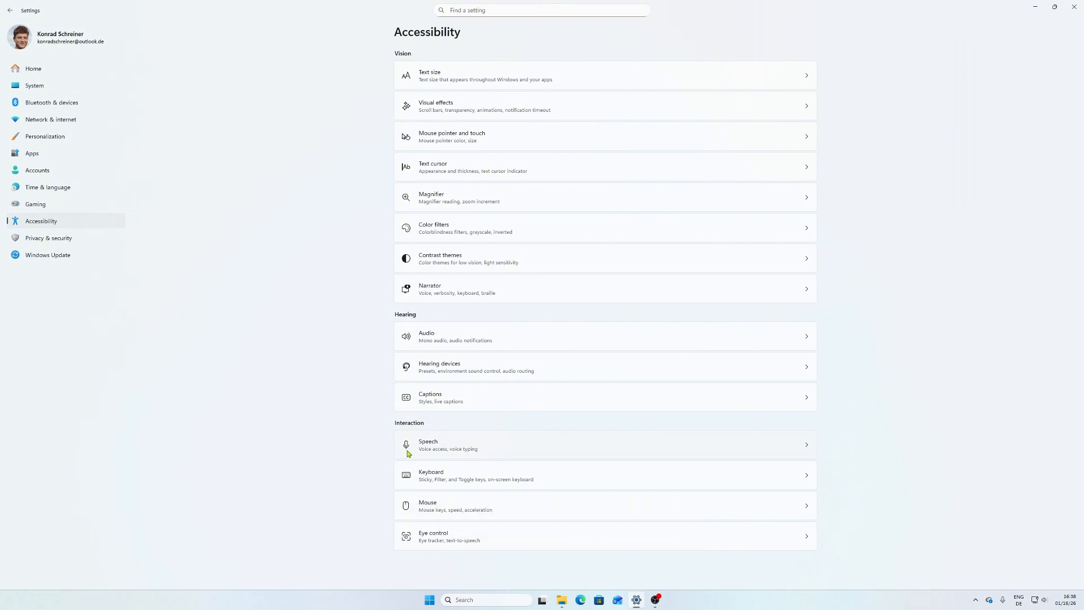
left_click(497, 446)
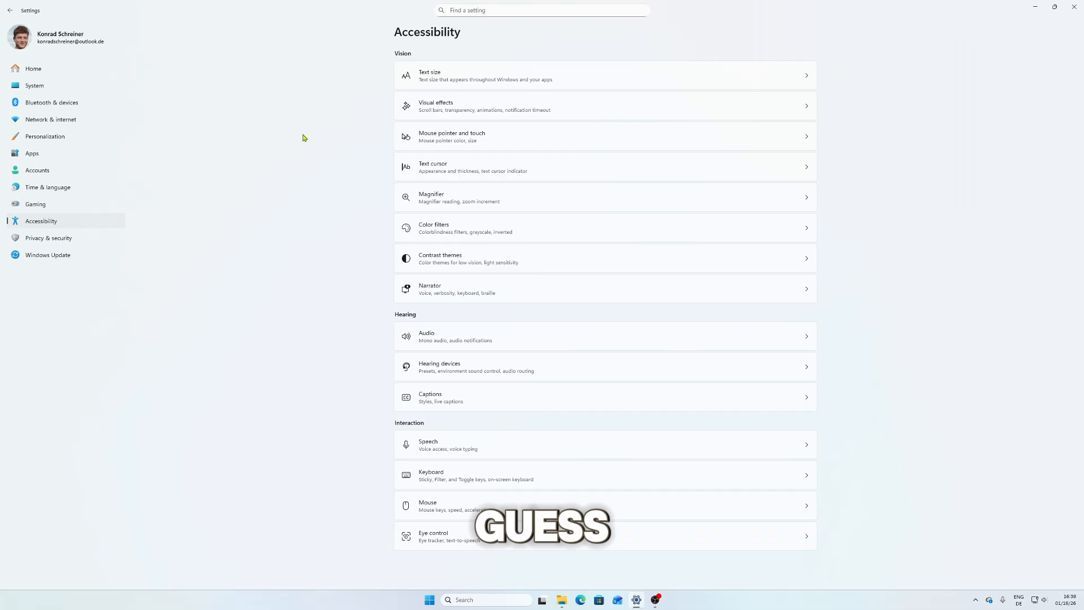
left_click(506, 508)
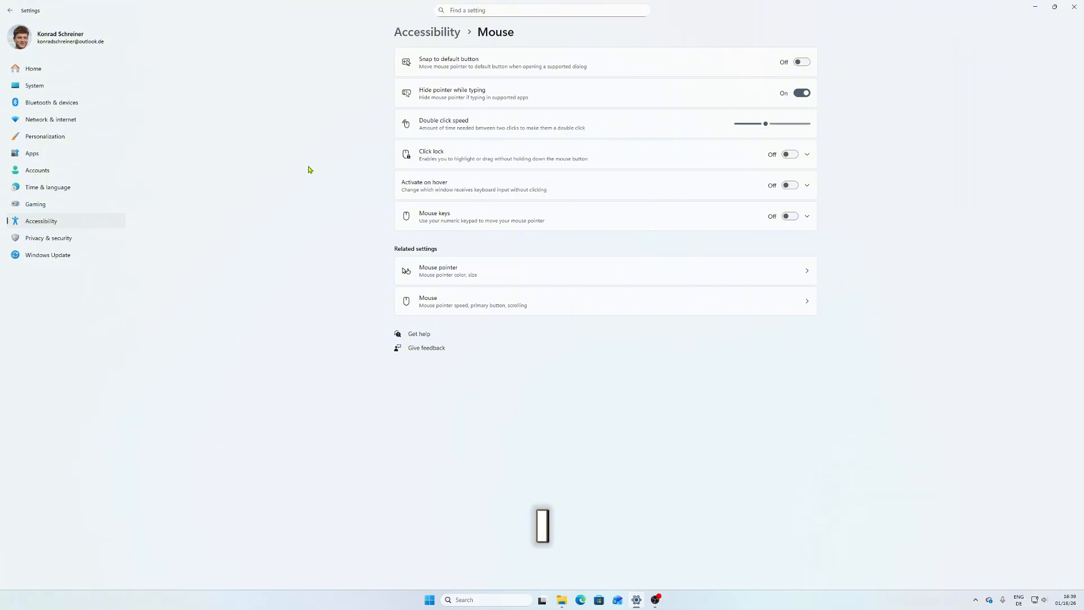
Open the Privacy & security settings and view the Windows Security, General and Find my device pages
key("alt+Left")
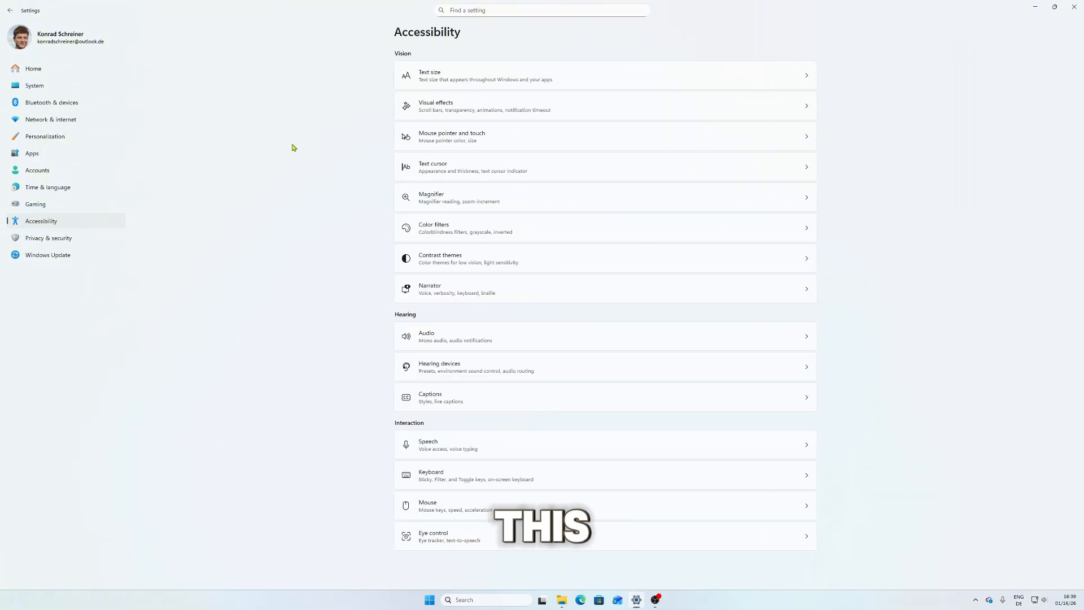
left_click(51, 238)
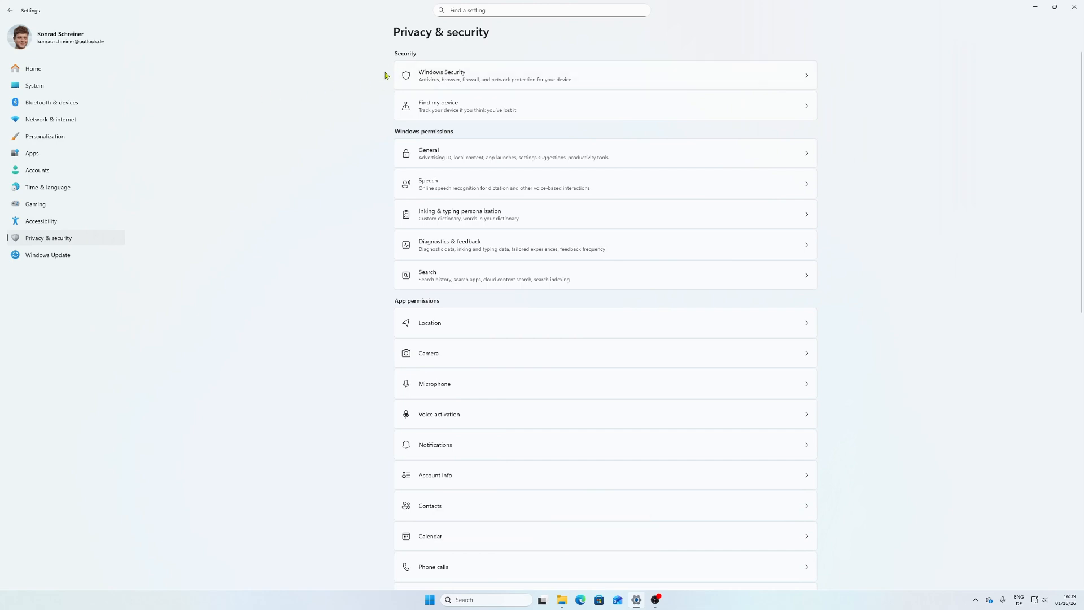
left_click(556, 82)
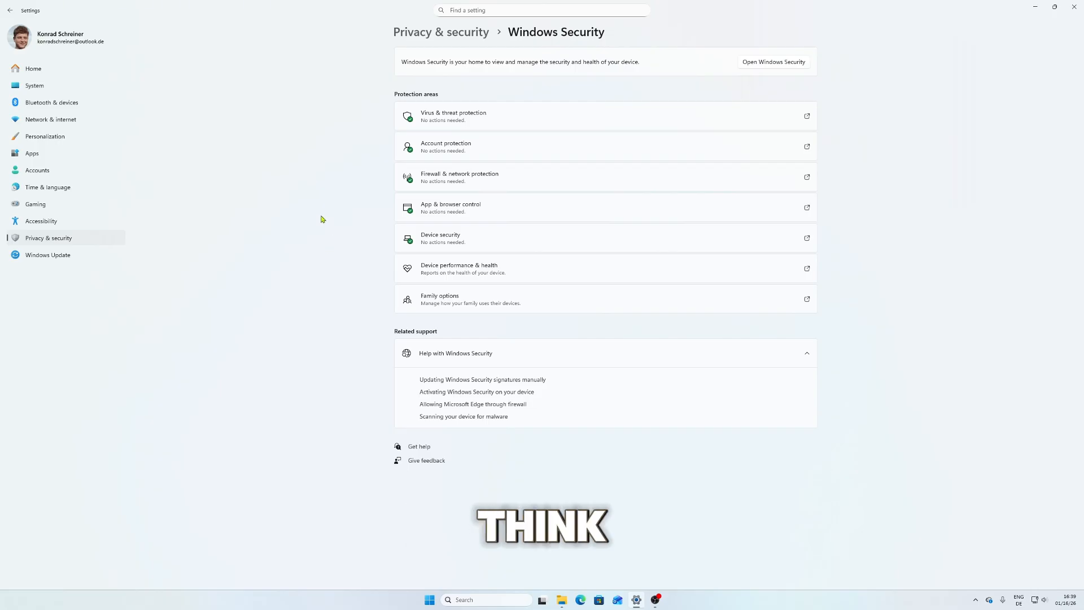
key("alt+Left")
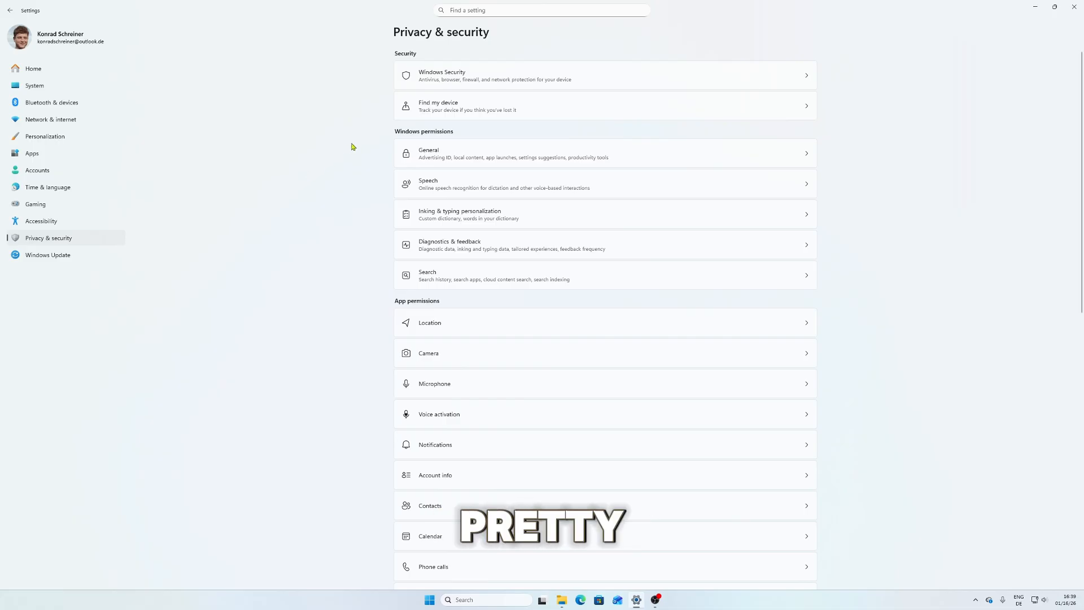
left_click(493, 150)
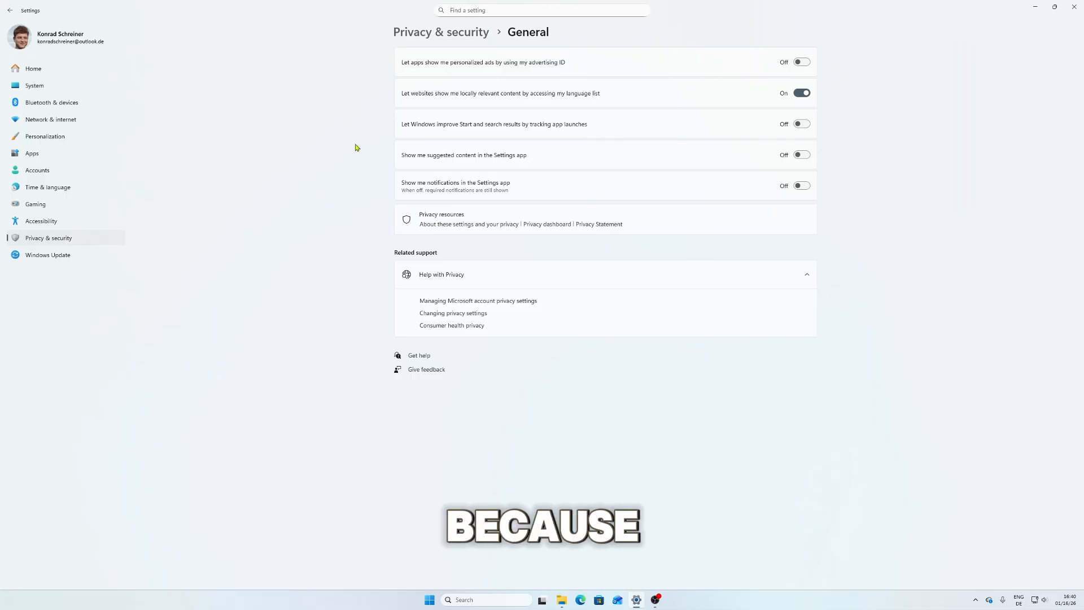
key("alt+Left")
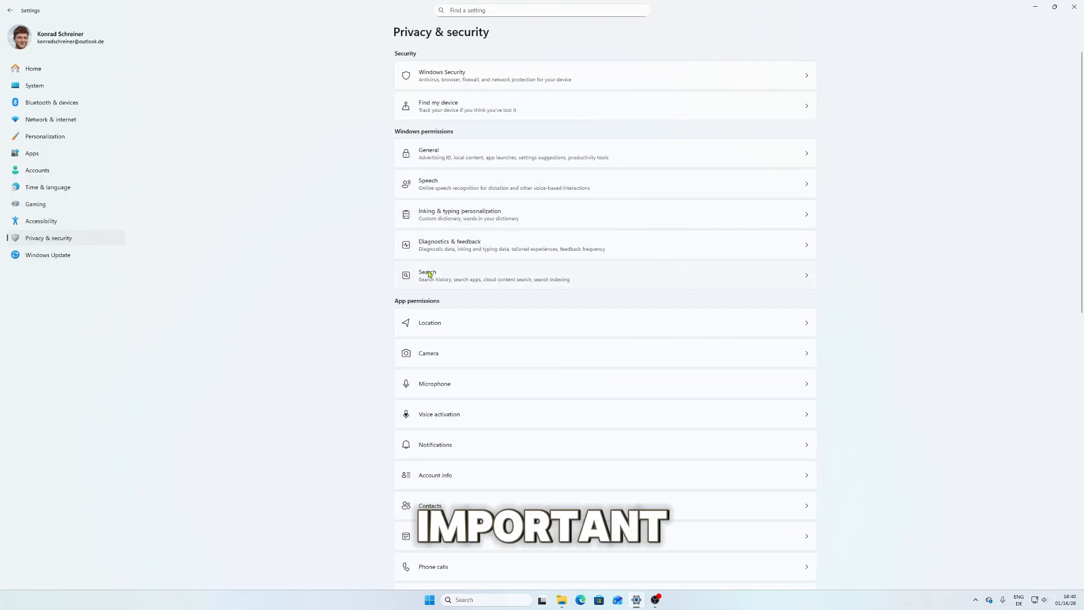
left_click(565, 115)
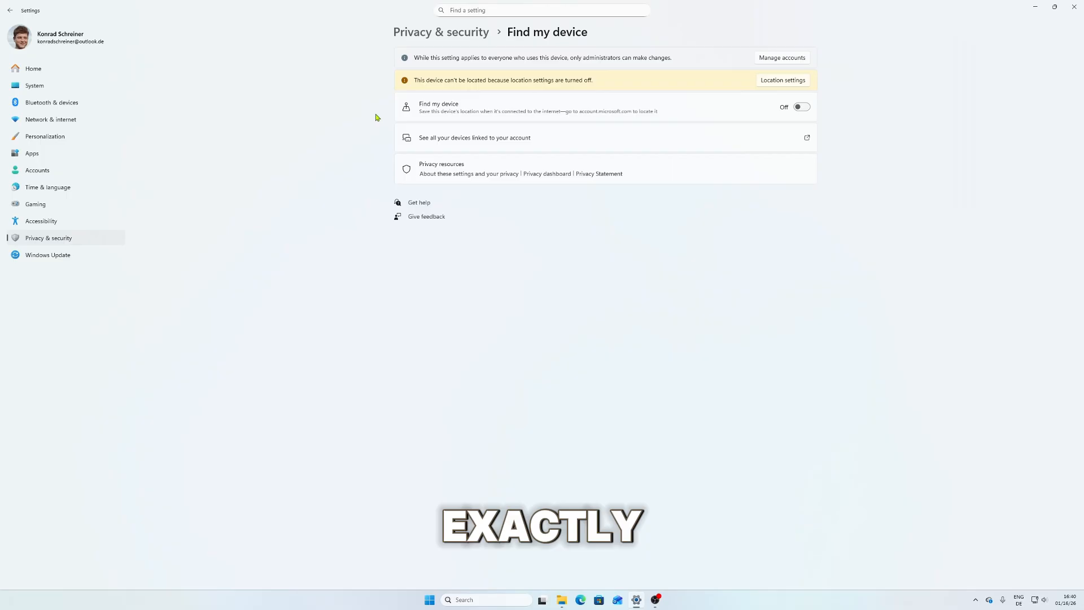
key("alt+Left")
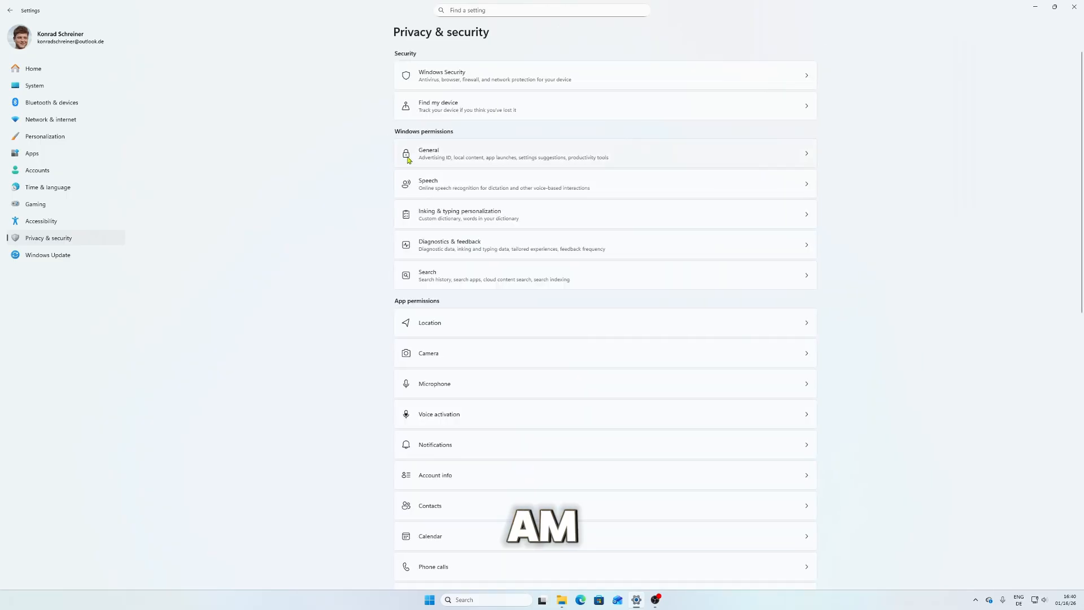
View the Speech, Inking & typing personalization, and Diagnostics & feedback pages of the Windows permissions
left_click(458, 191)
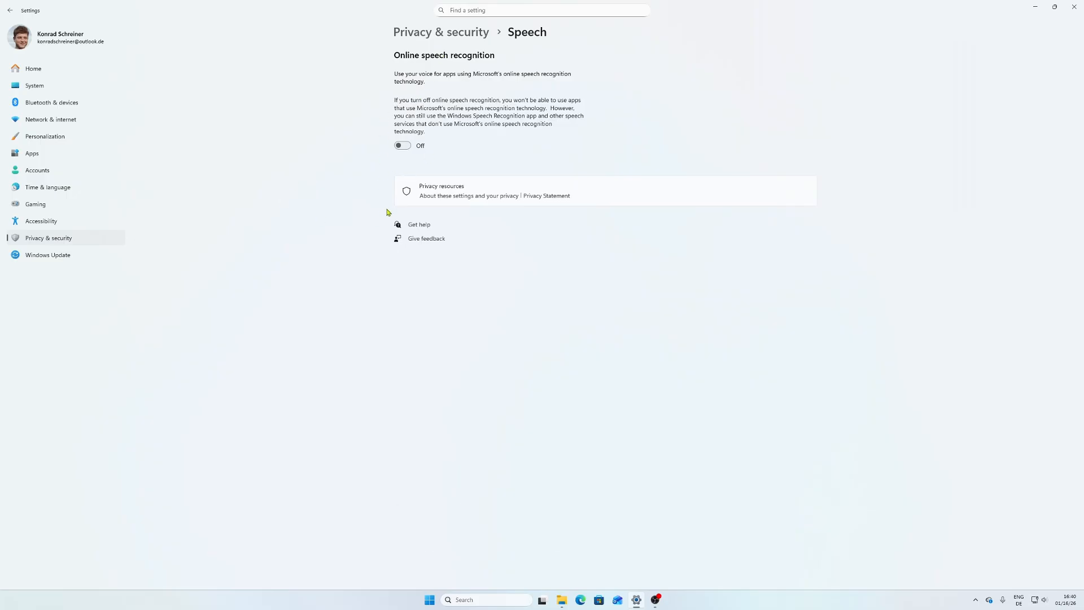
key("alt+Left")
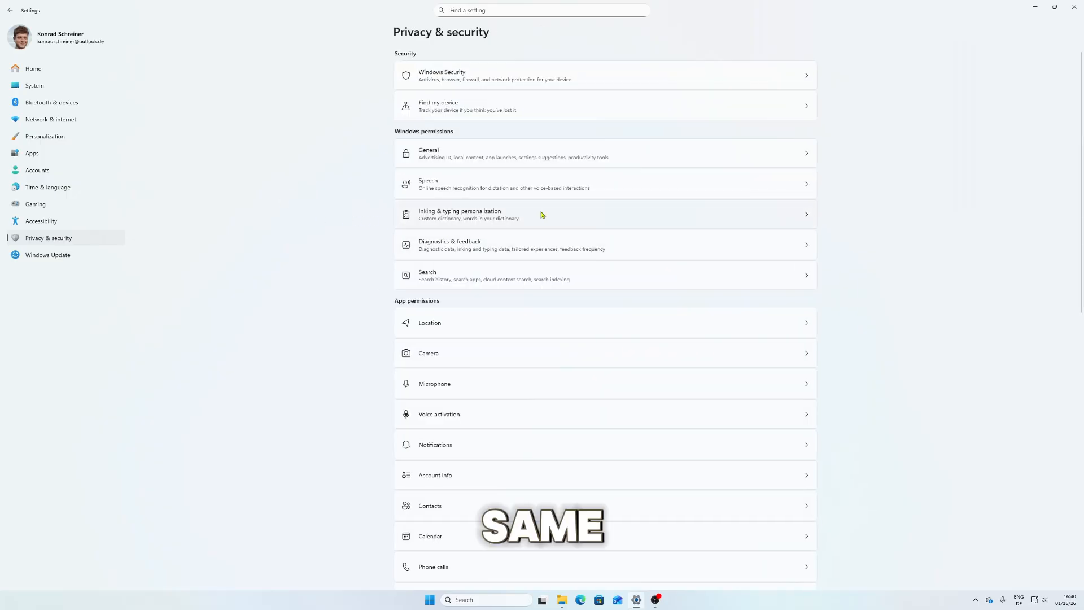
left_click(541, 214)
key("alt+Left")
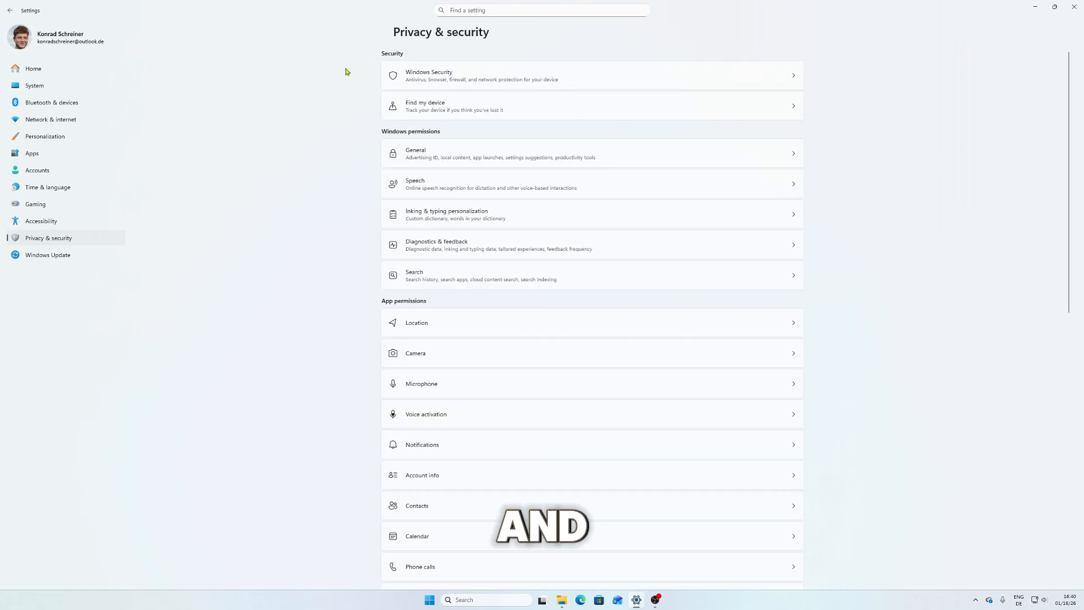
left_click(493, 247)
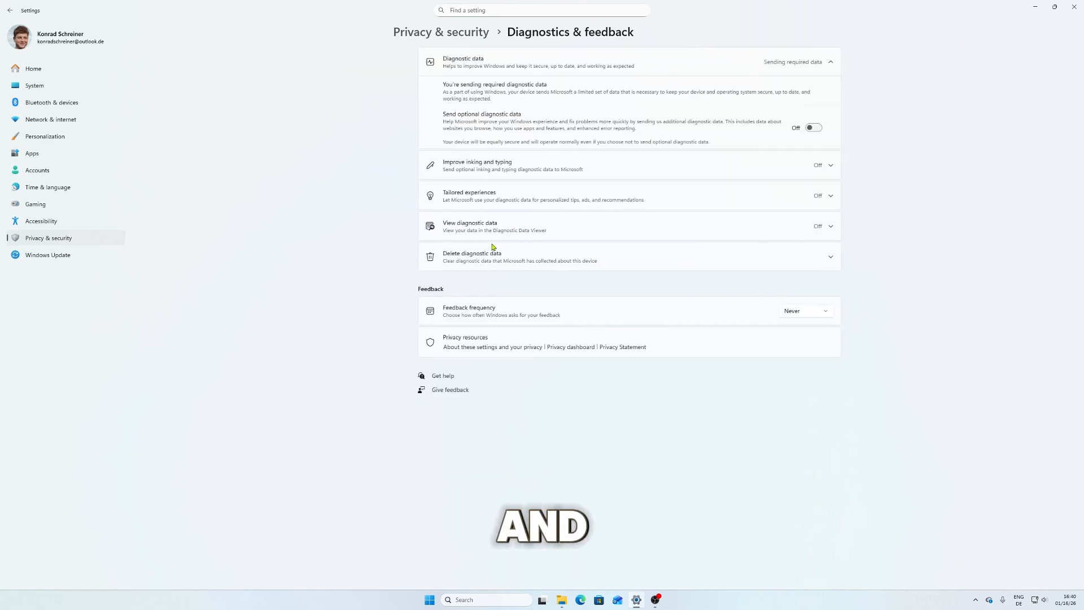
key("alt+Left")
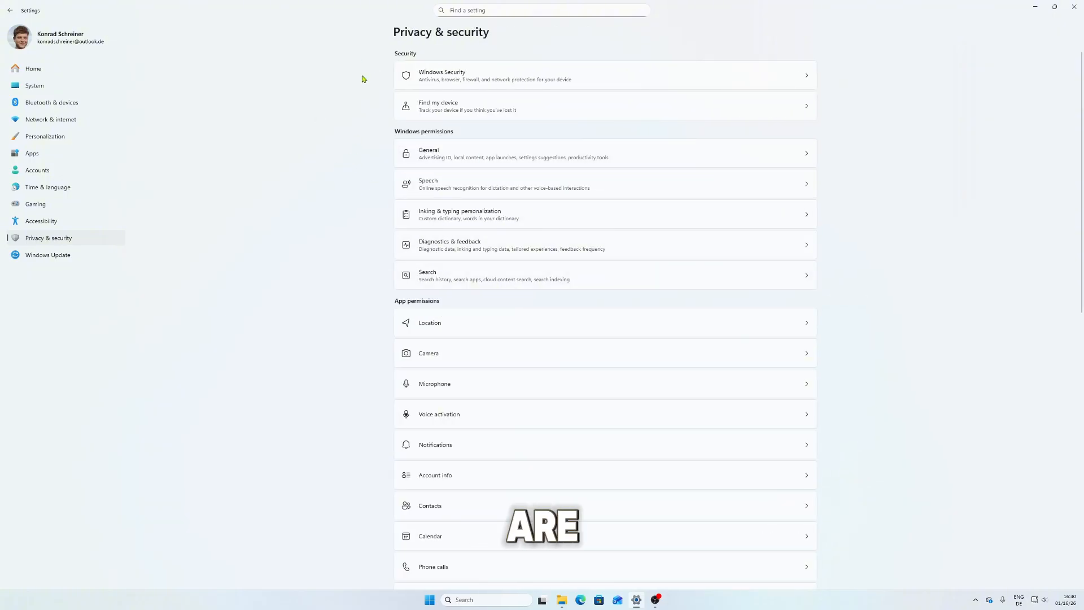
In the Search permissions, turn off searching of the Work or School account and the Microsoft account
left_click(457, 271)
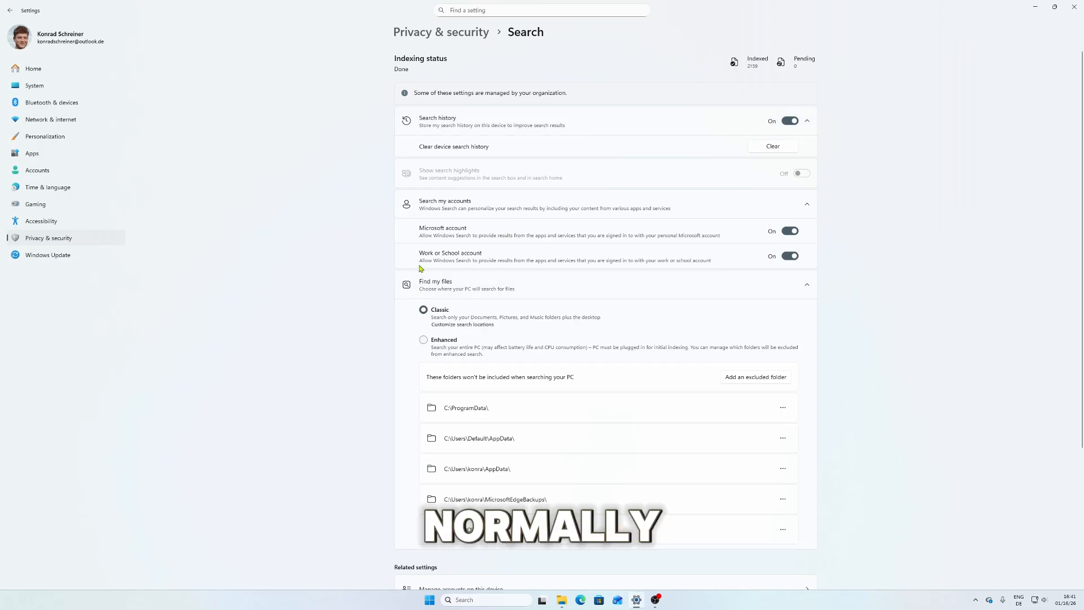
left_click(790, 257)
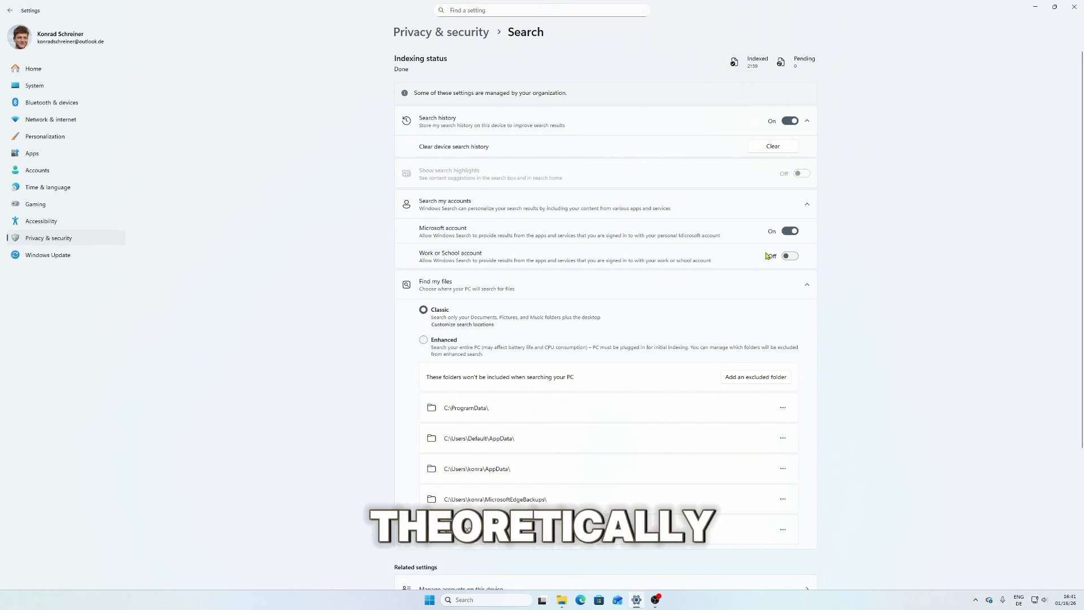
left_click(793, 232)
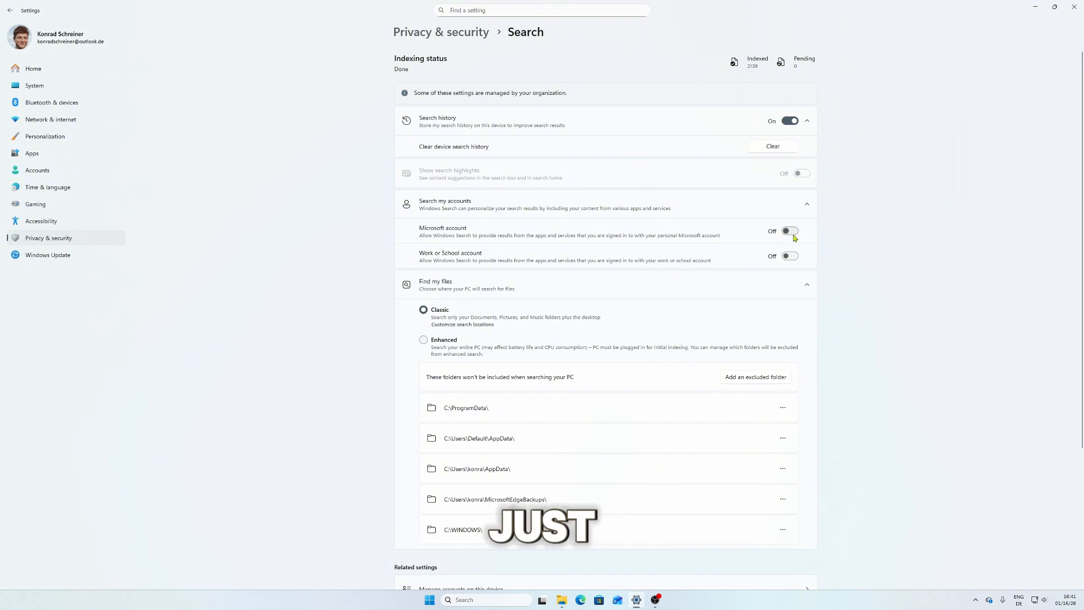
Add the Windows (D:) drive to the folders excluded from searching the PC
scroll(654, 286, "down", 2)
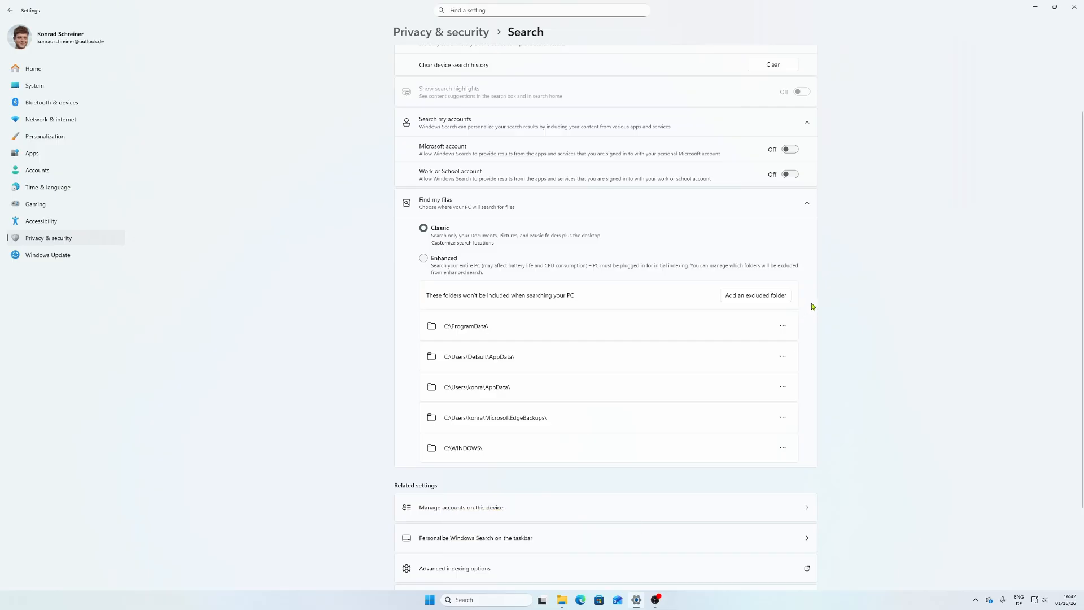
left_click(745, 296)
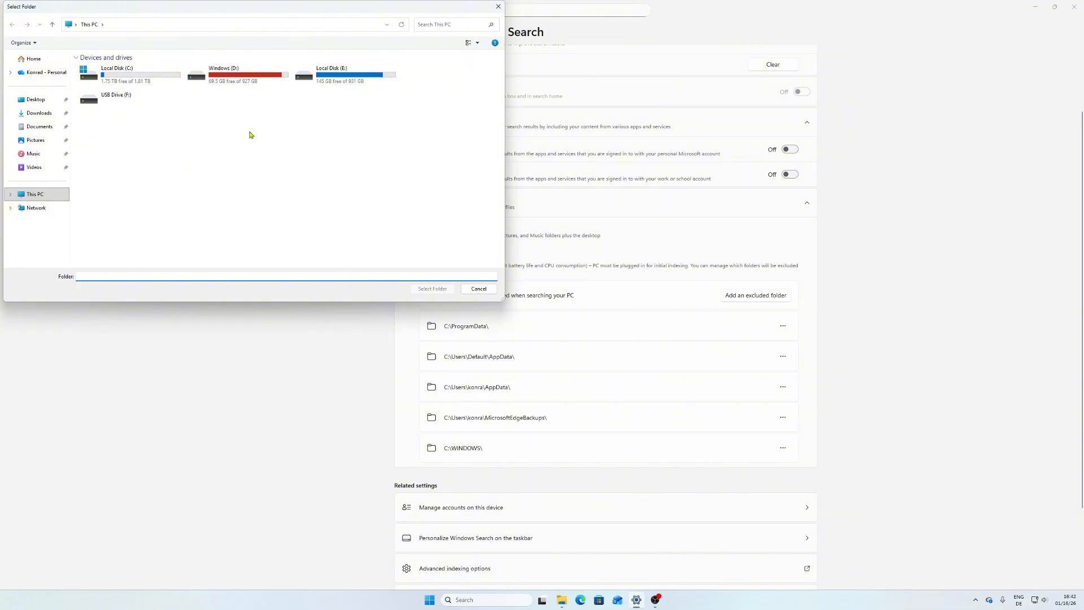
left_click(359, 84)
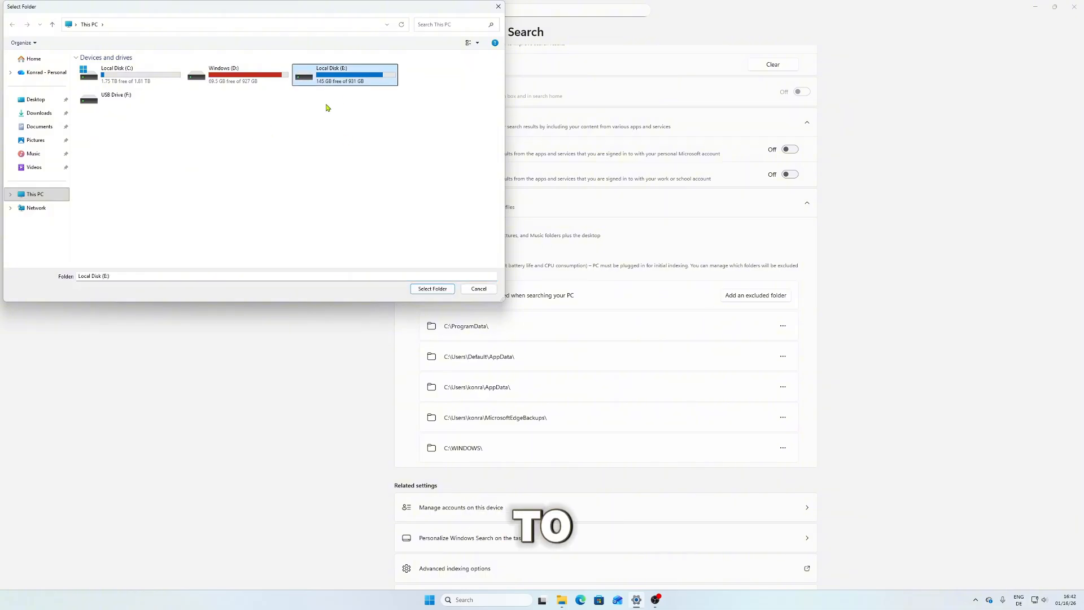
left_click(251, 77)
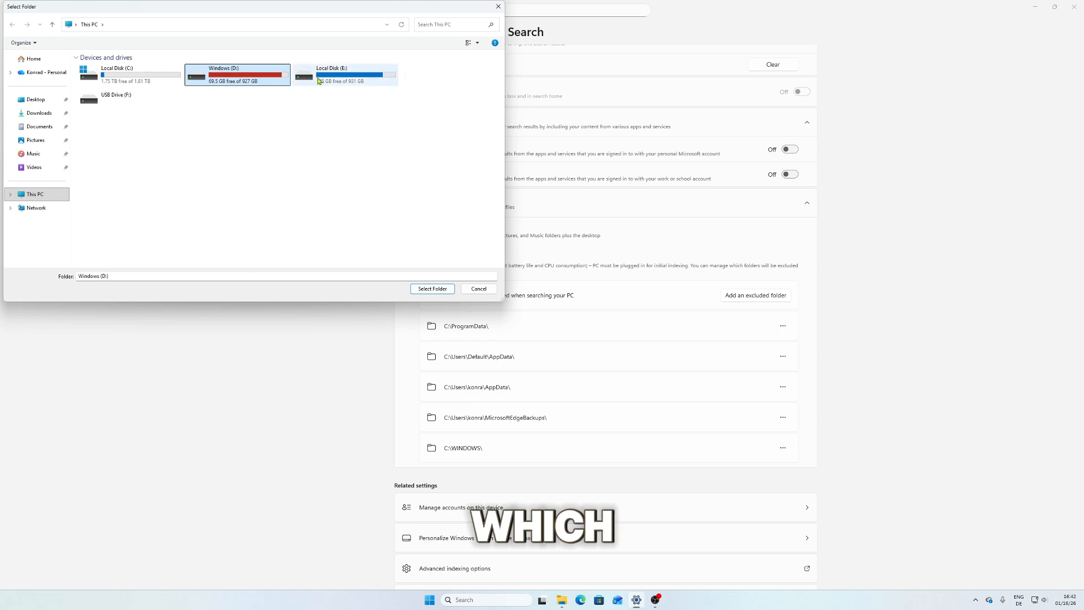
left_click(438, 292)
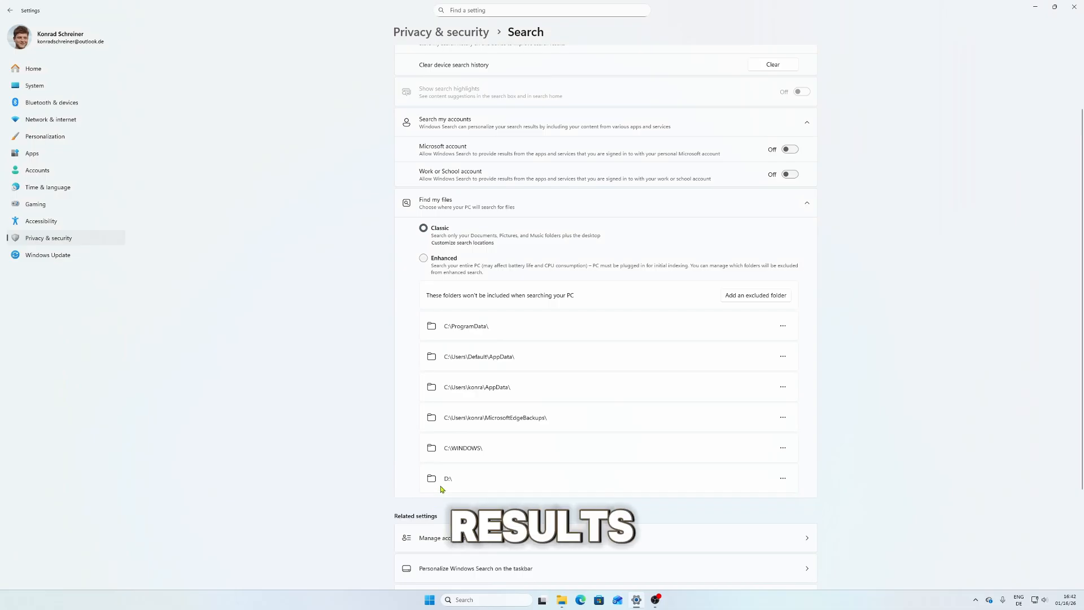
View the Location, Camera and Microphone app permission pages in Privacy & security
scroll(381, 341, "down", 5)
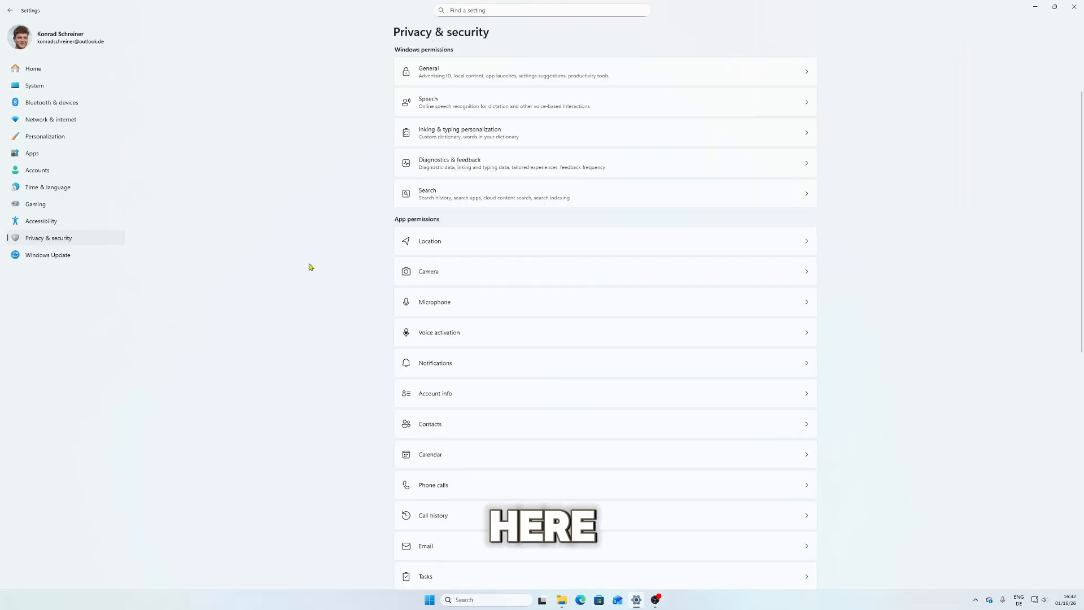
left_click(475, 243)
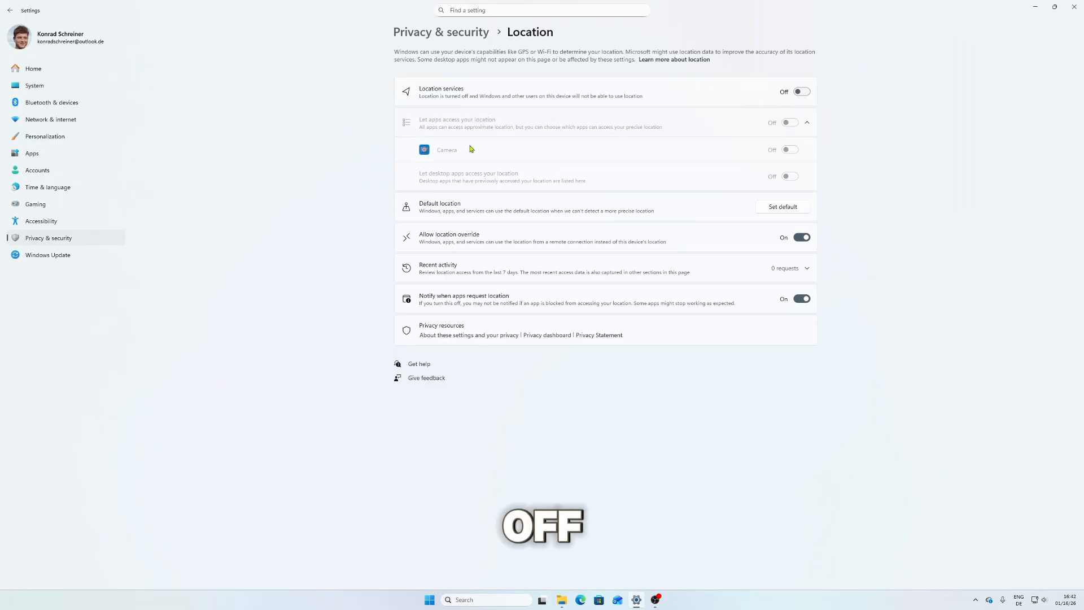
key("alt+Left")
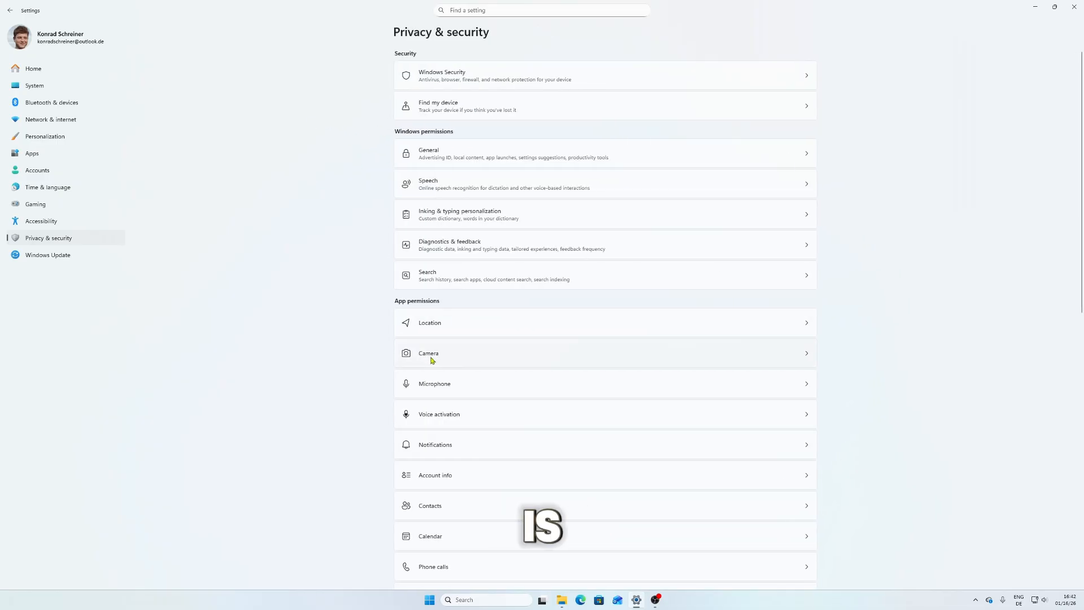
left_click(481, 360)
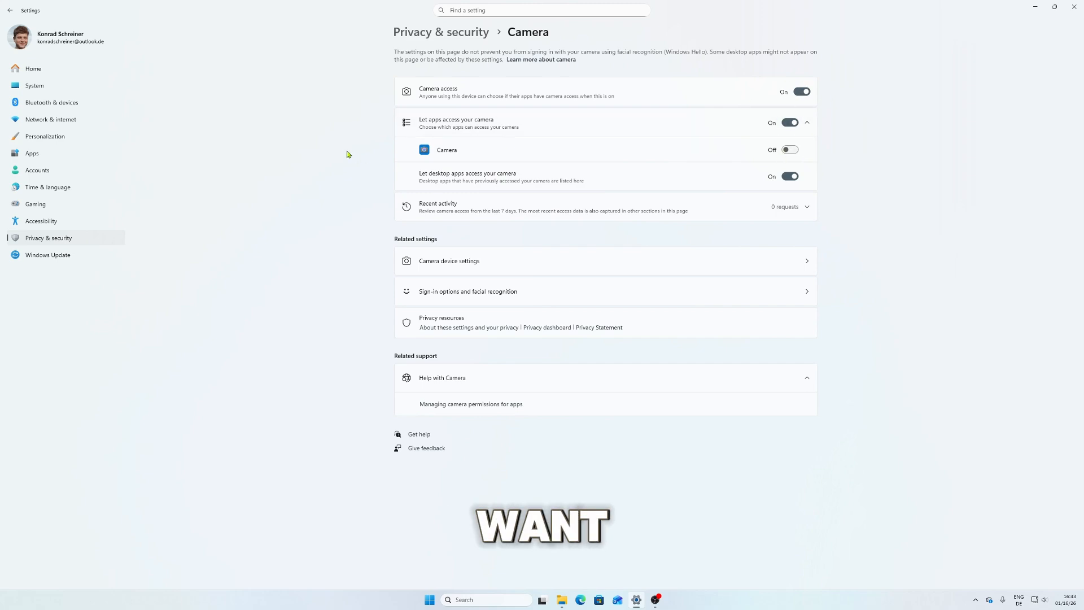
key("alt+Left")
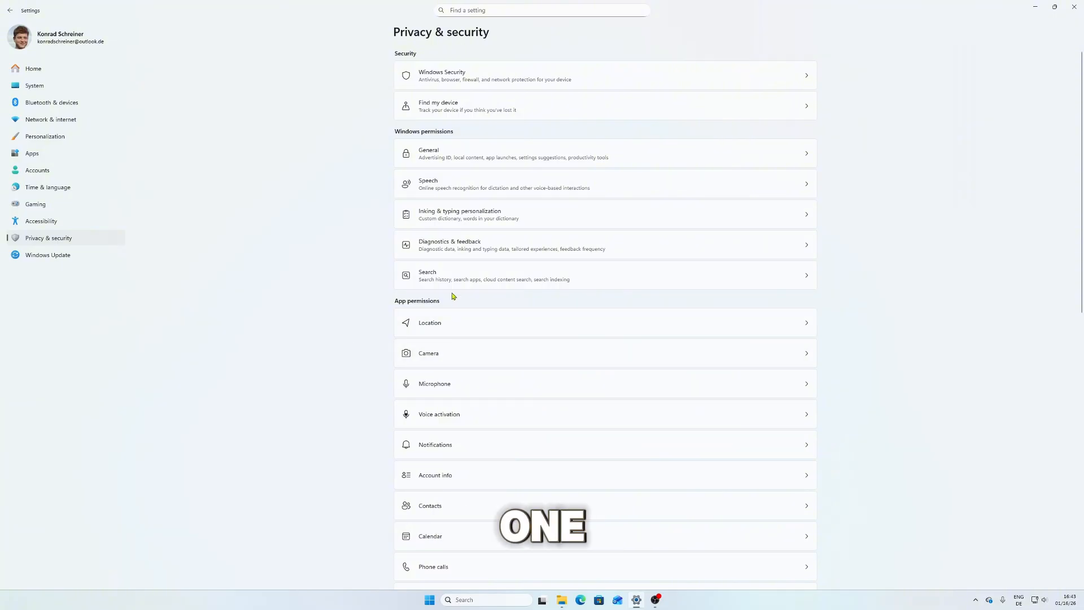
scroll(469, 350, "down", 2)
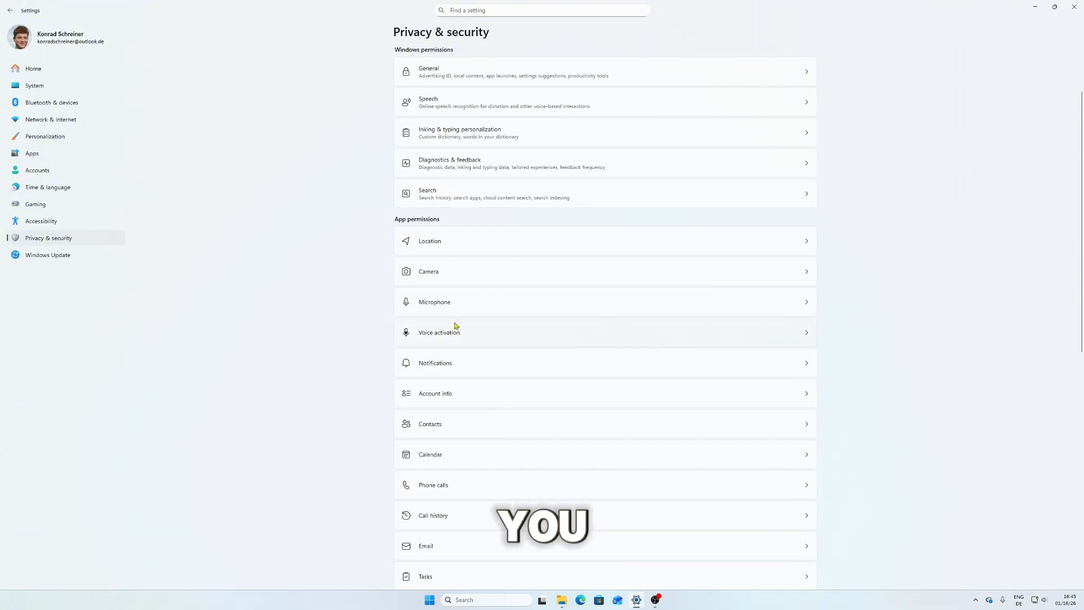
left_click(491, 305)
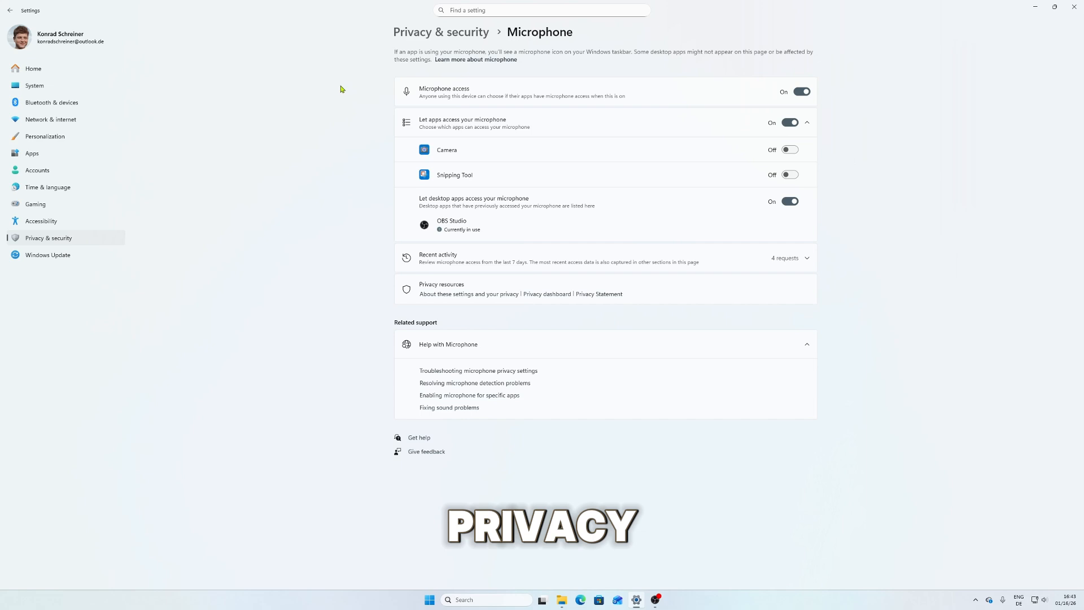
key("alt+Left")
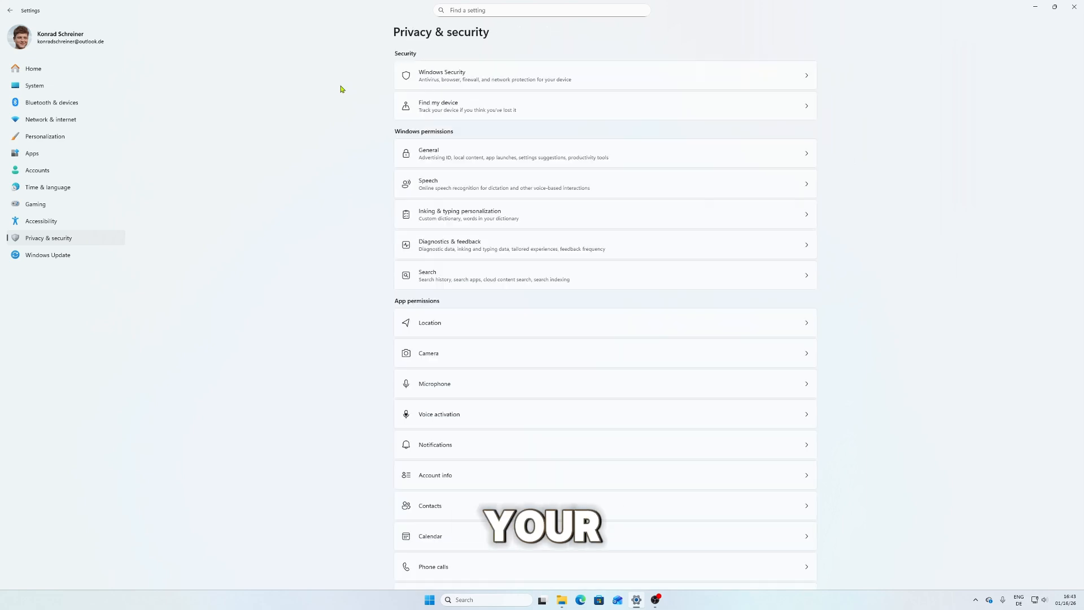
Turn off app access to voice activation services in the Voice activation permissions
scroll(351, 119, "down", 3)
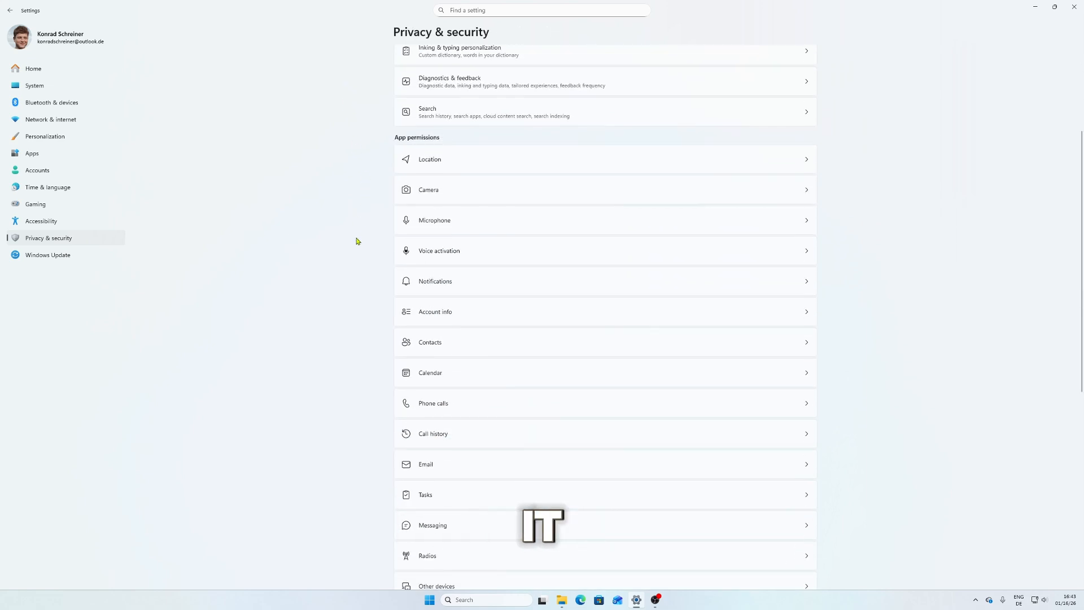
left_click(487, 251)
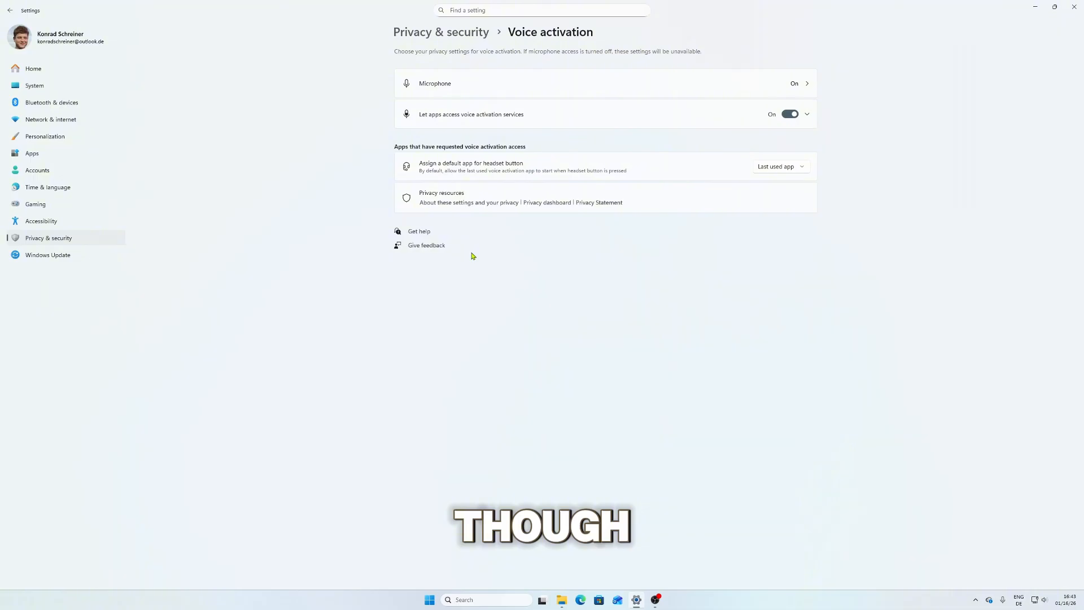
left_click(793, 119)
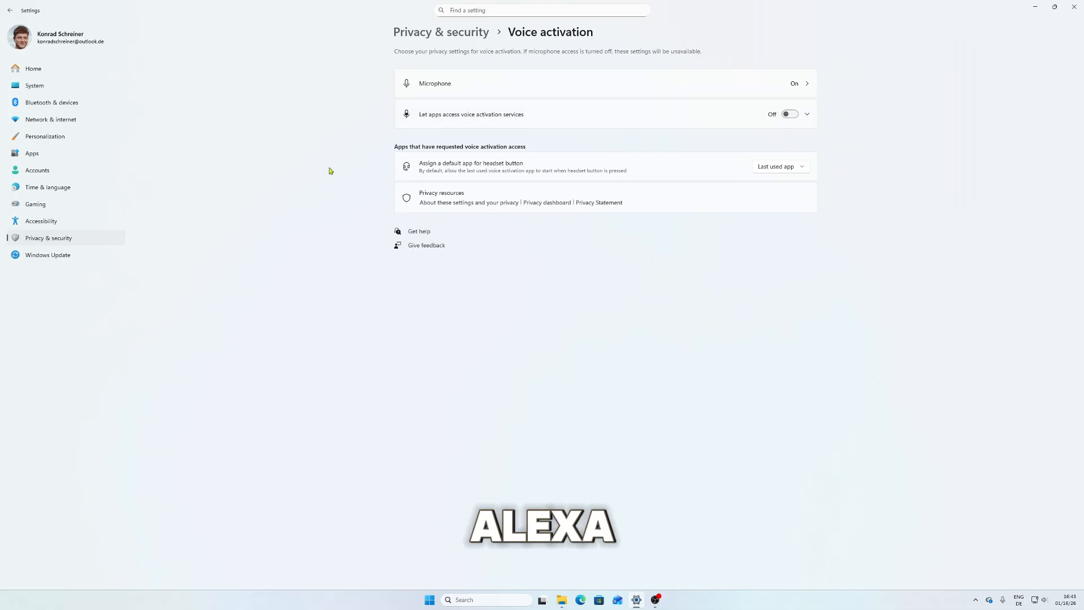
key("alt+Left")
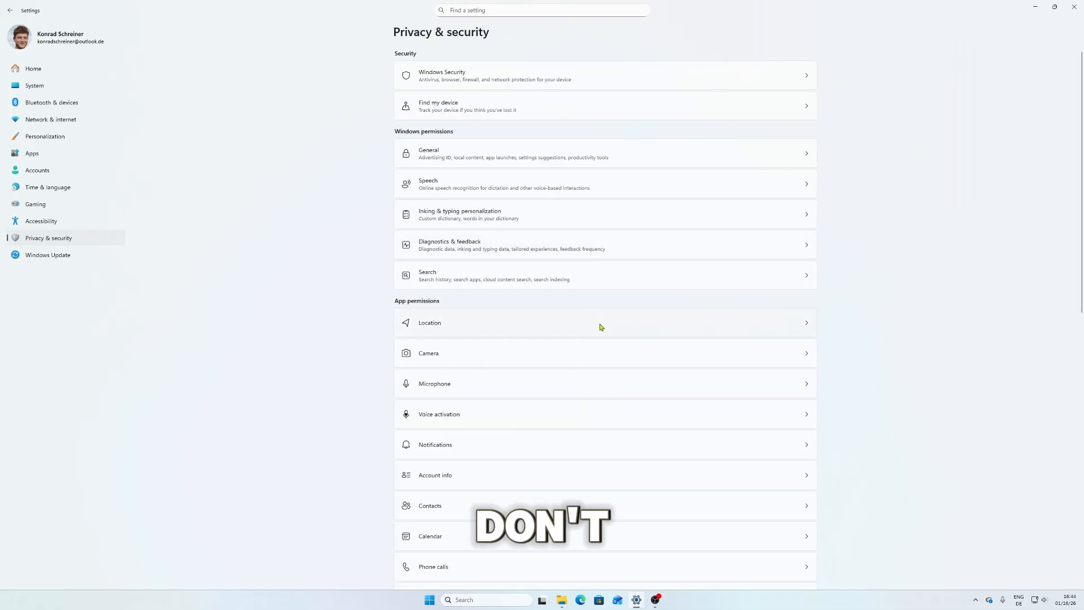
View the Notifications permission page and look through the remaining app permissions in Privacy & security
scroll(506, 347, "down", 2)
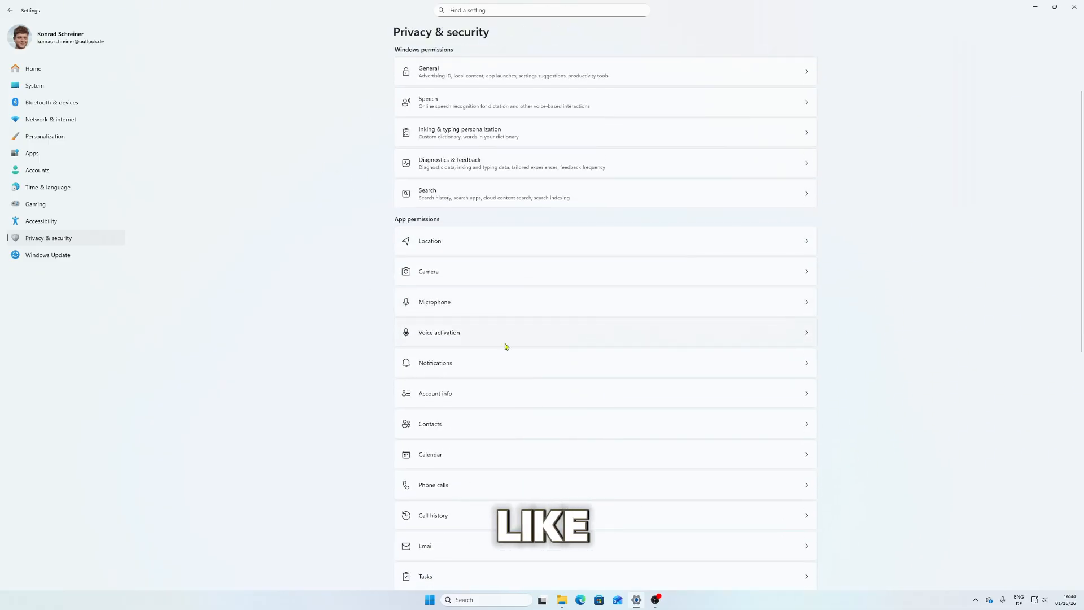
left_click(483, 364)
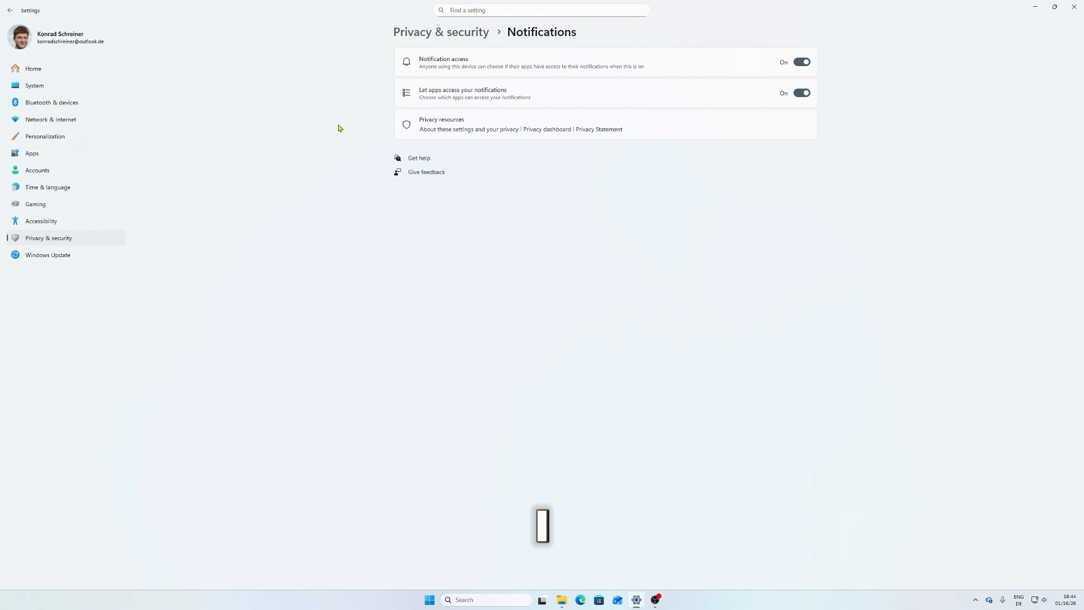
key("alt+Left")
scroll(432, 365, "down", 3)
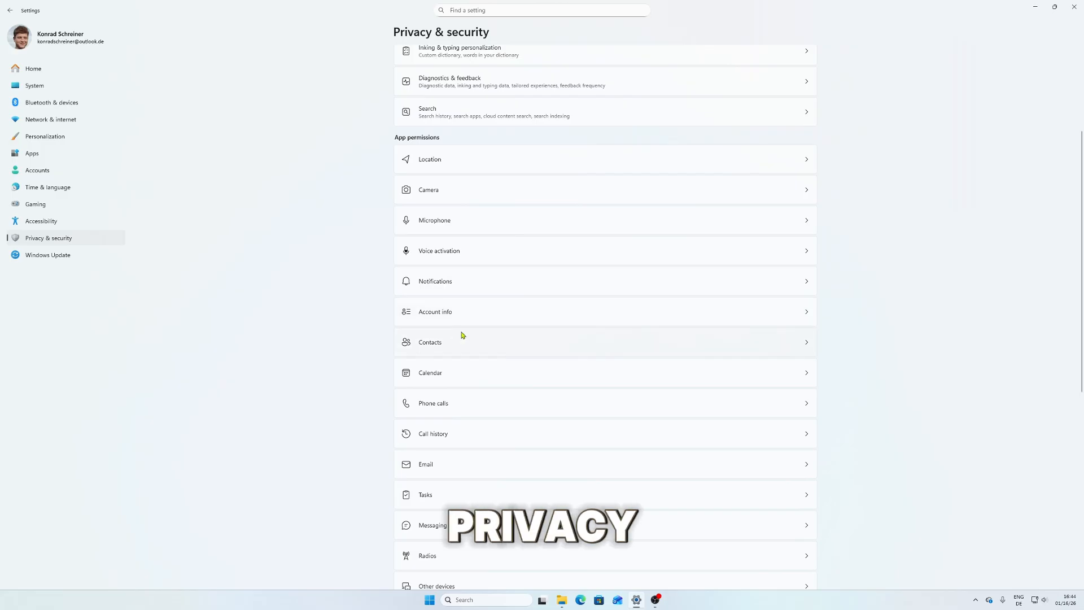
scroll(439, 327, "down", 3)
scroll(380, 254, "down", 4)
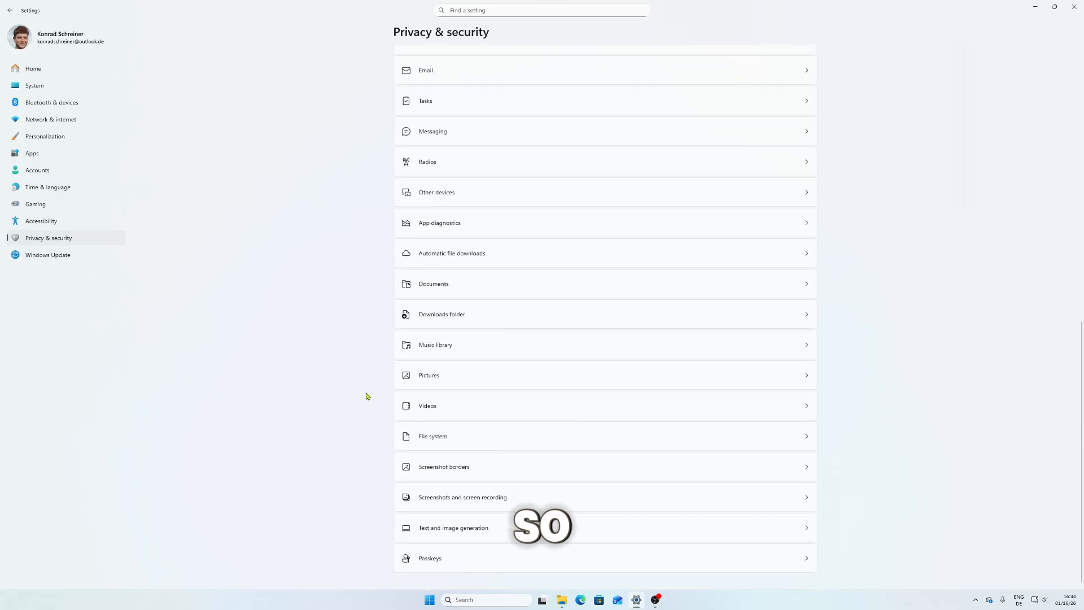
View the Windows Update page and close Settings
left_click(61, 255)
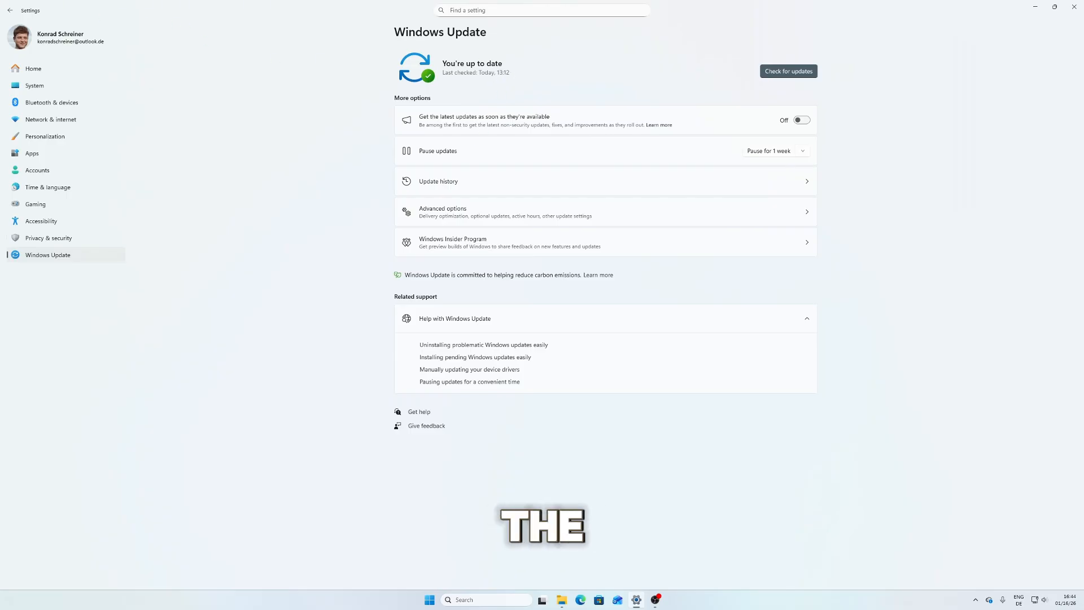
left_click(10, 11)
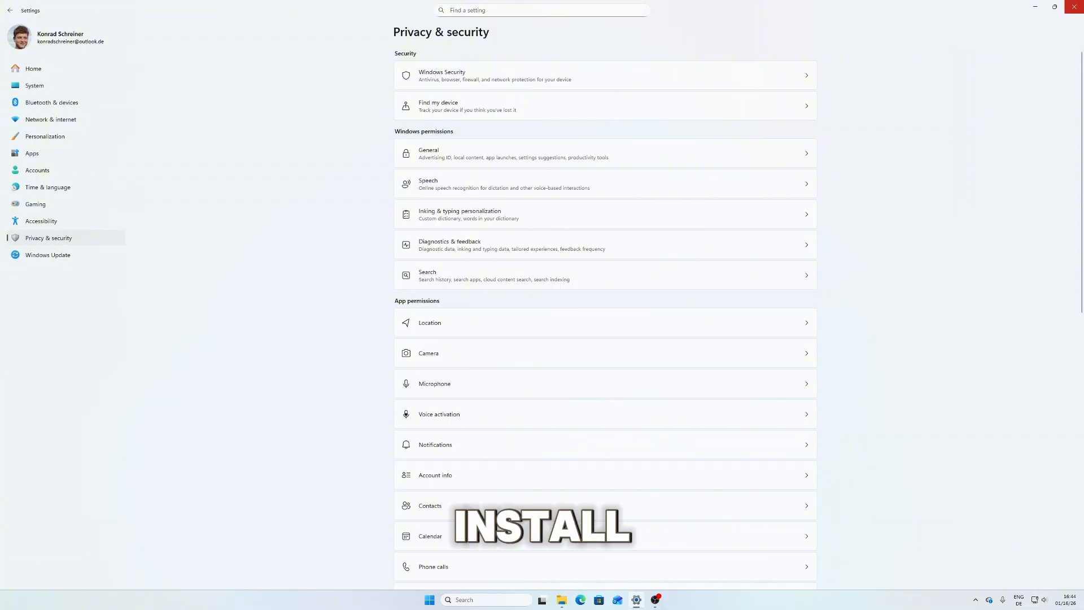
left_click(1074, 7)
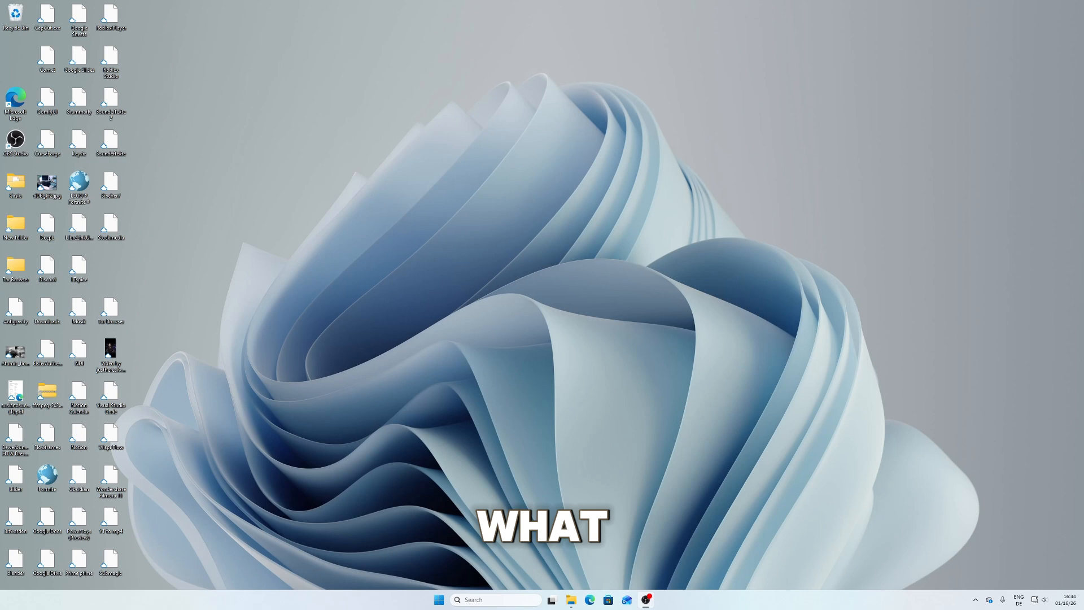
left_click(591, 603)
left_click(986, 9)
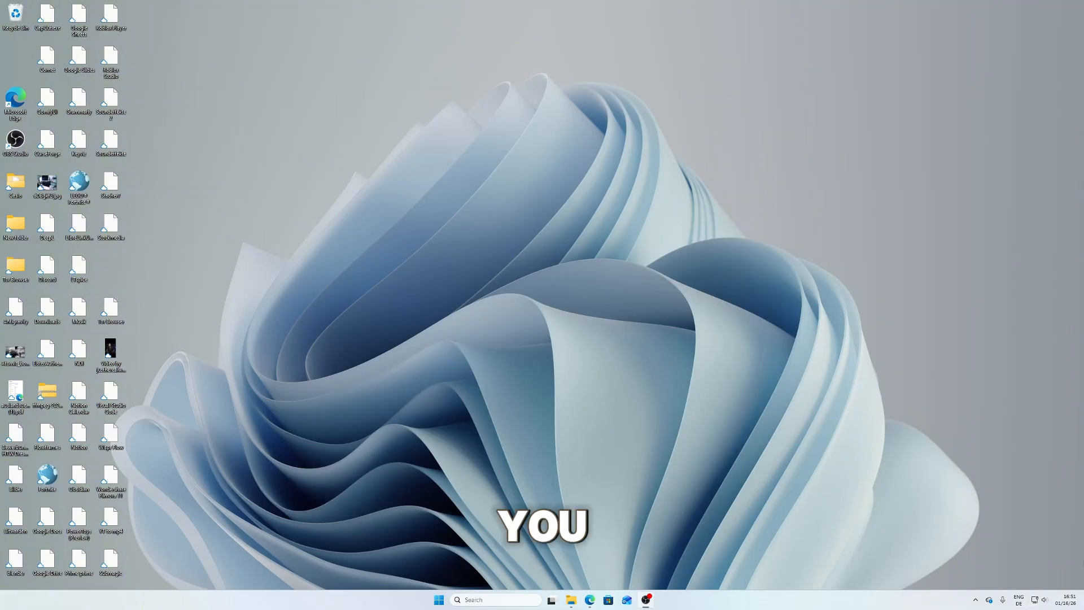
Open Windows PowerShell as administrator and move its window to the middle of the desktop
left_click(441, 601)
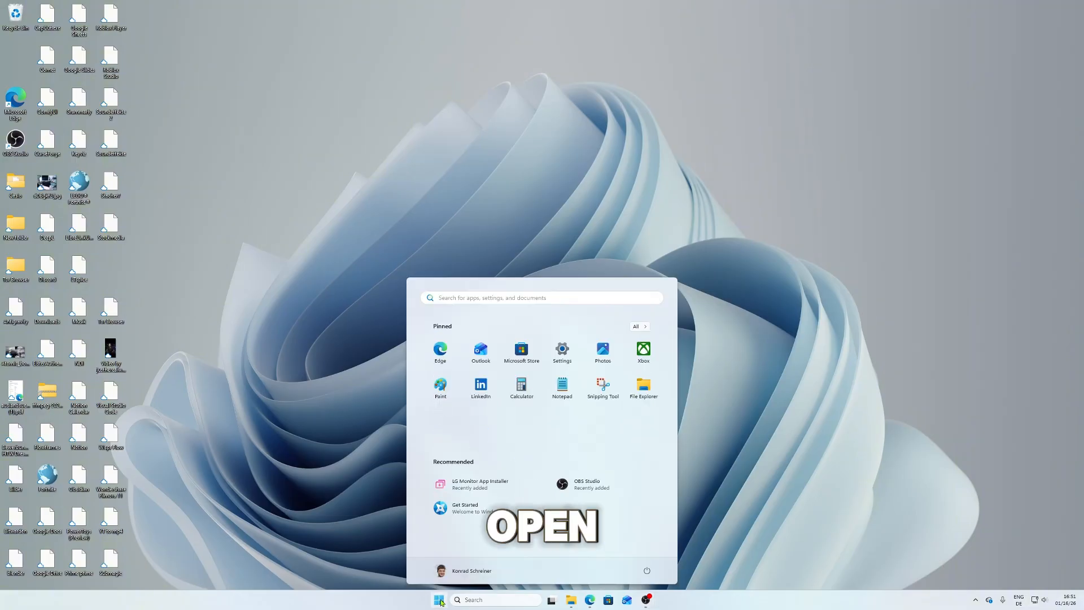
type("po")
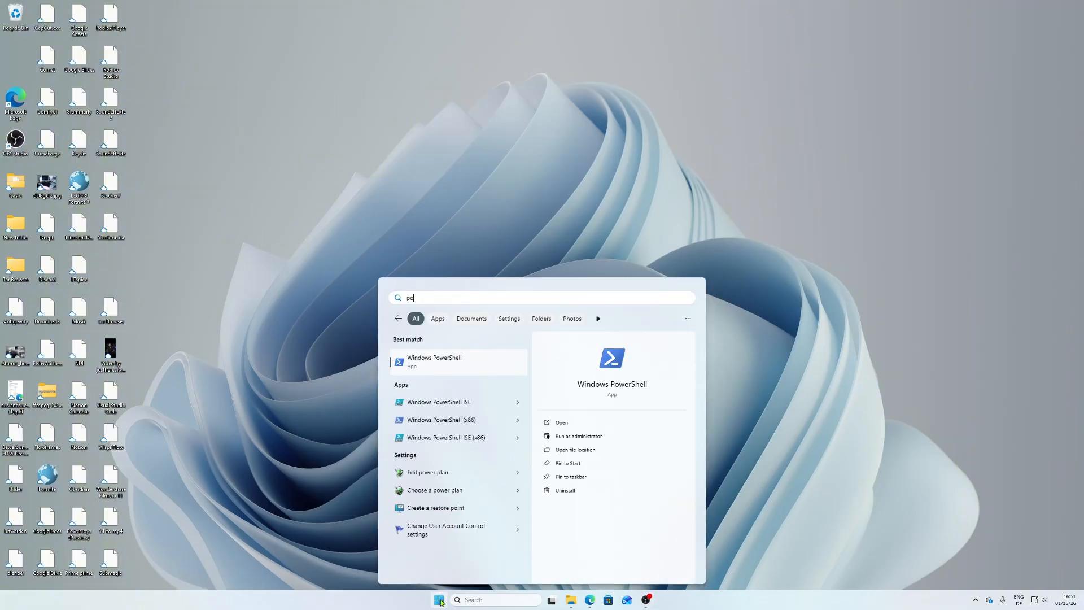
left_click(573, 436)
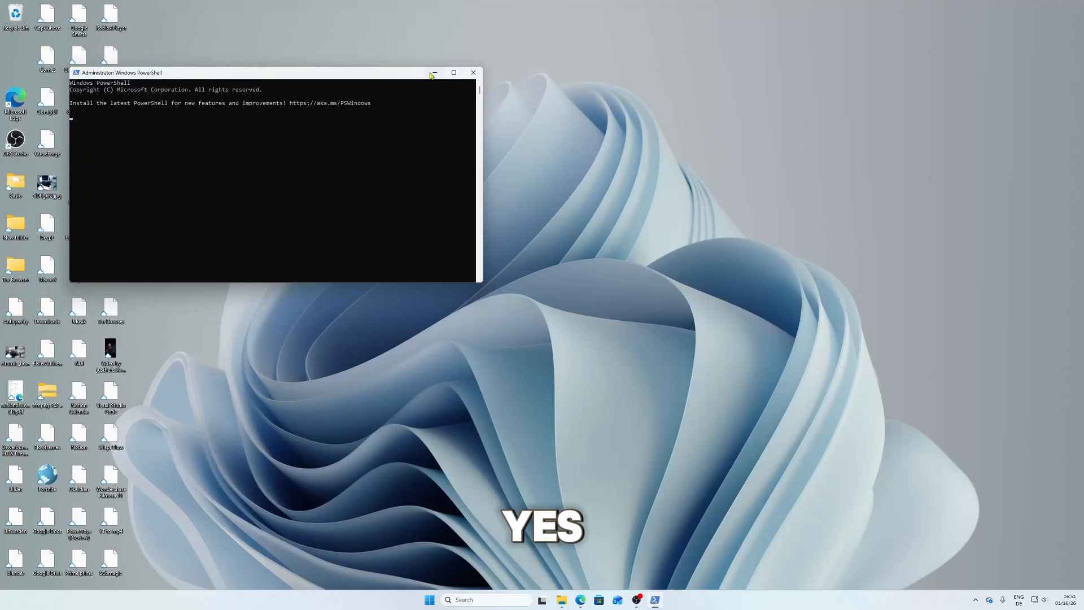
left_click_drag(399, 74, 643, 178)
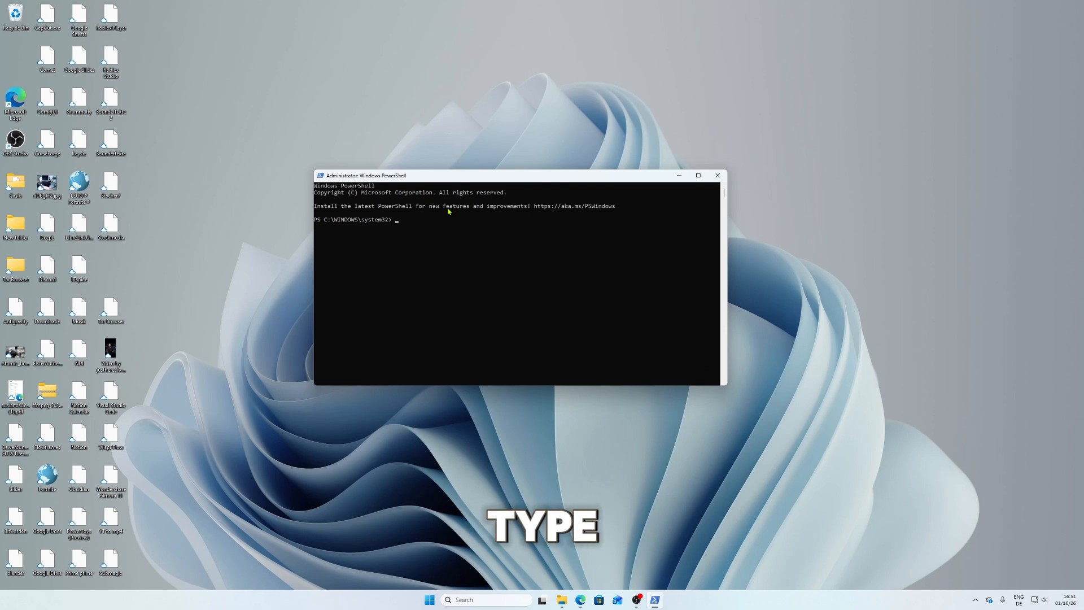
Run the command "iwr -useb christitus.com/win | iex" in PowerShell to launch the Windows utility
type("iwr")
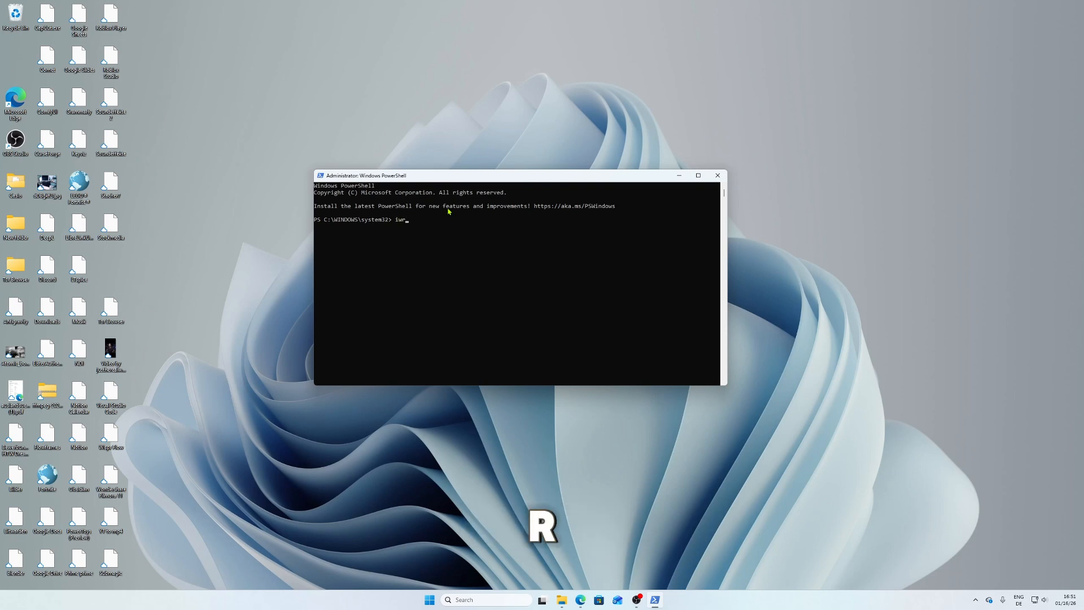
type(" -us")
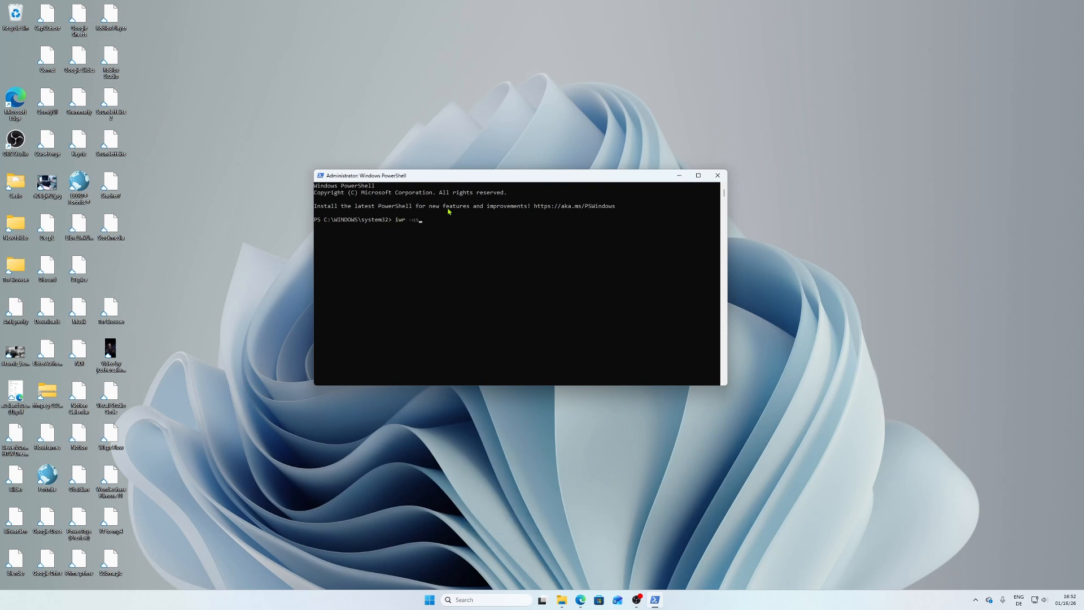
type("eb christit")
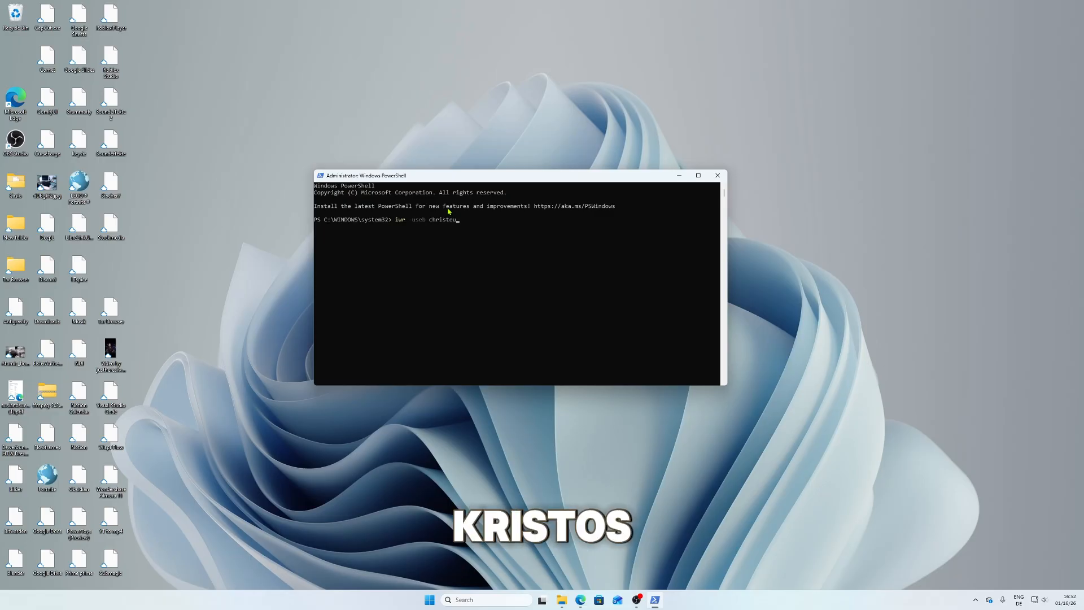
type("eu")
key("BackSpace")
key("BackSpace")
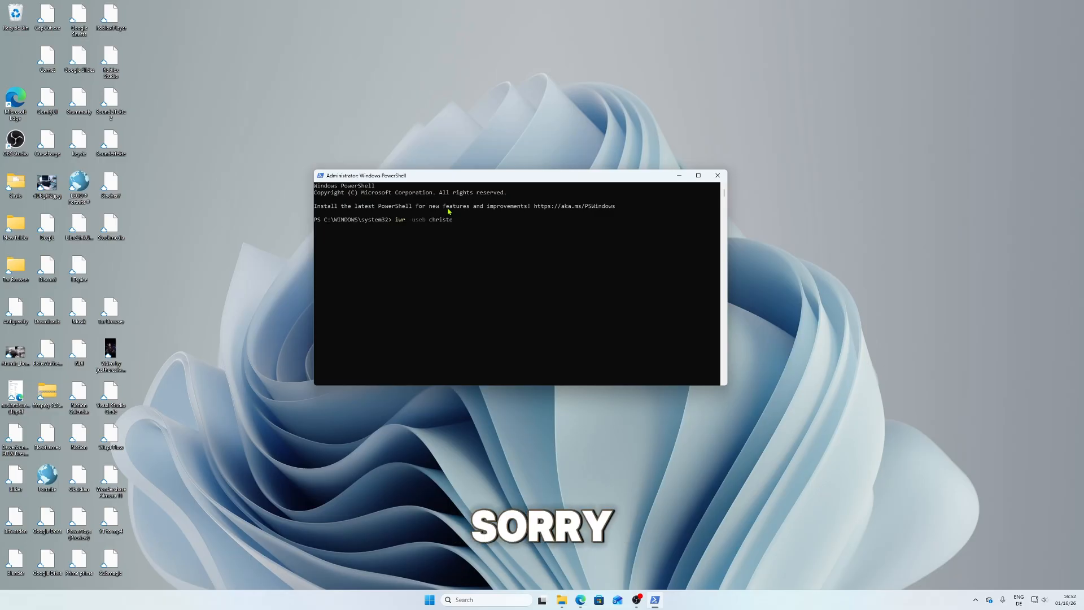
type("us")
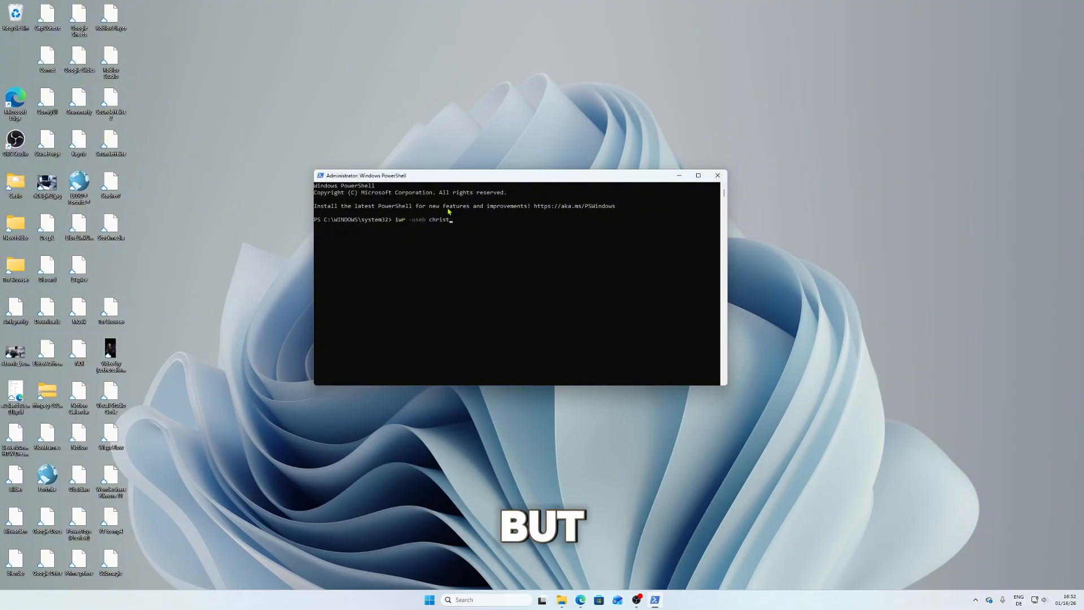
key("BackSpace")
type("itus")
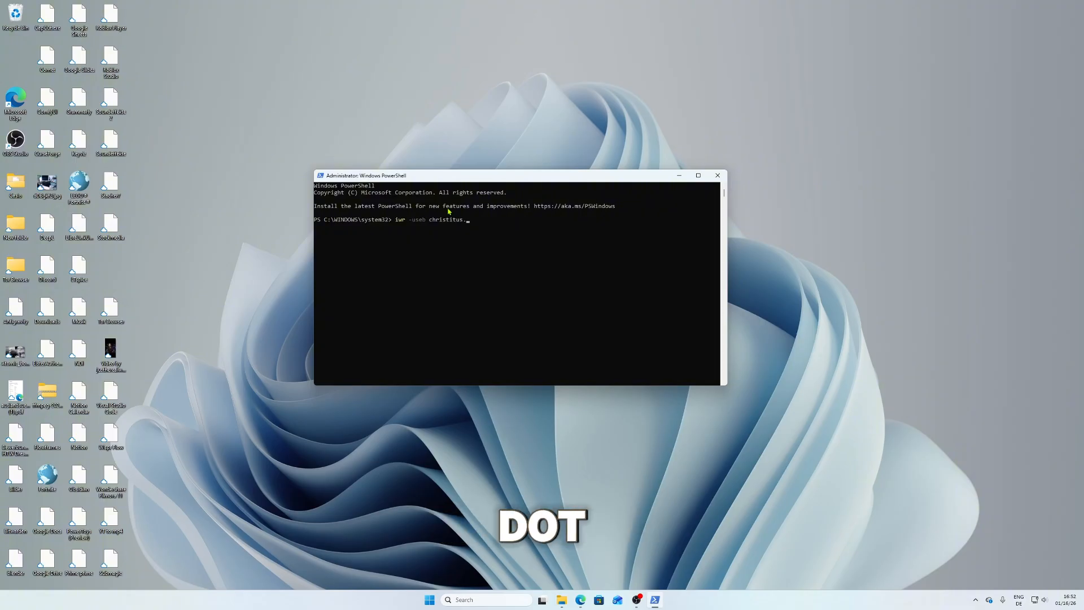
type(".com/")
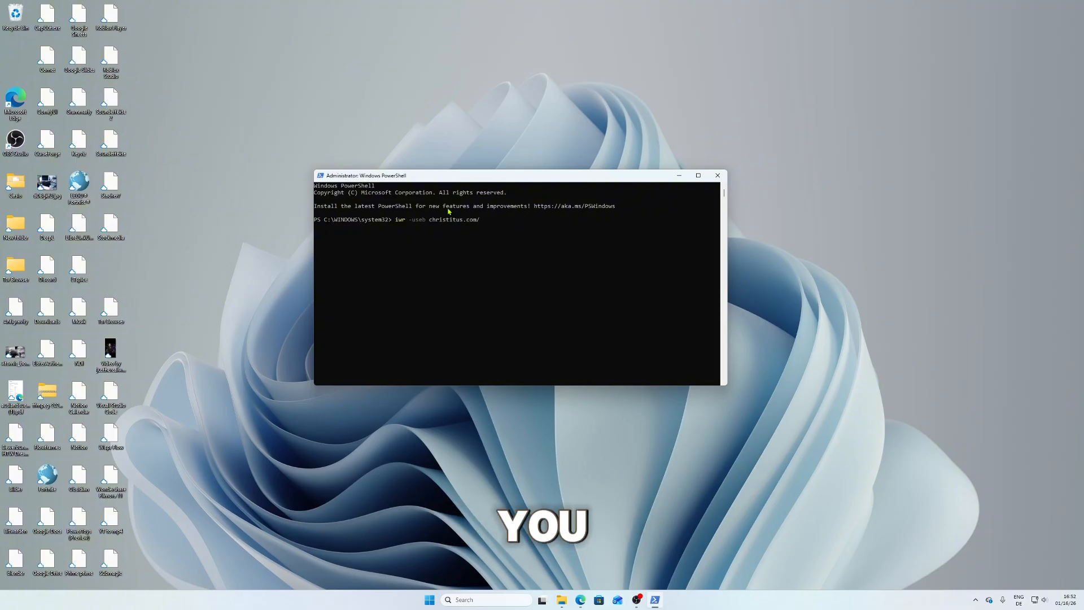
type("win")
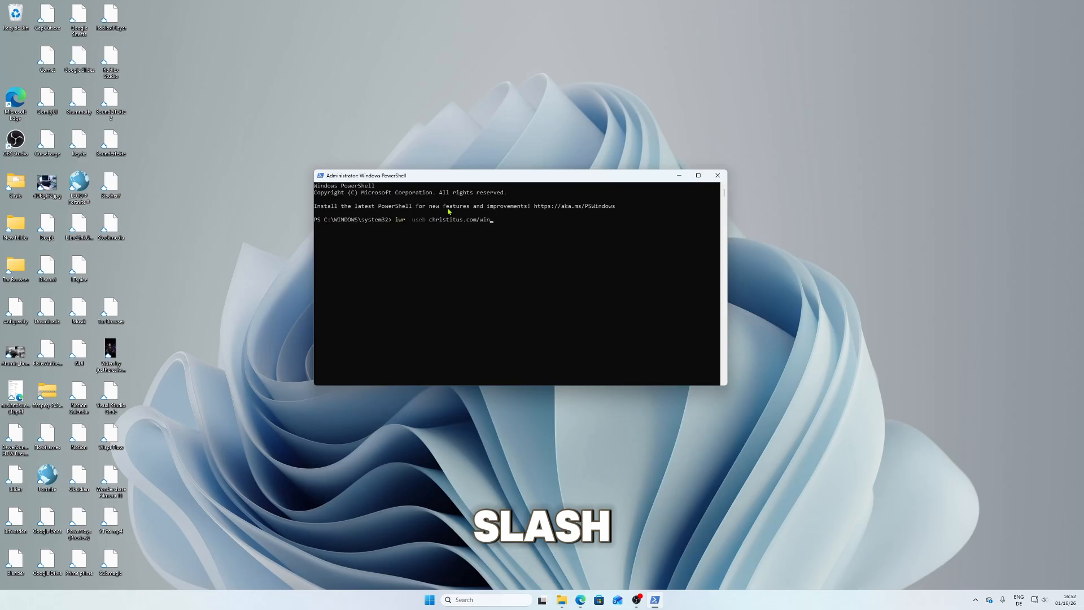
type(" | iex")
key("Return")
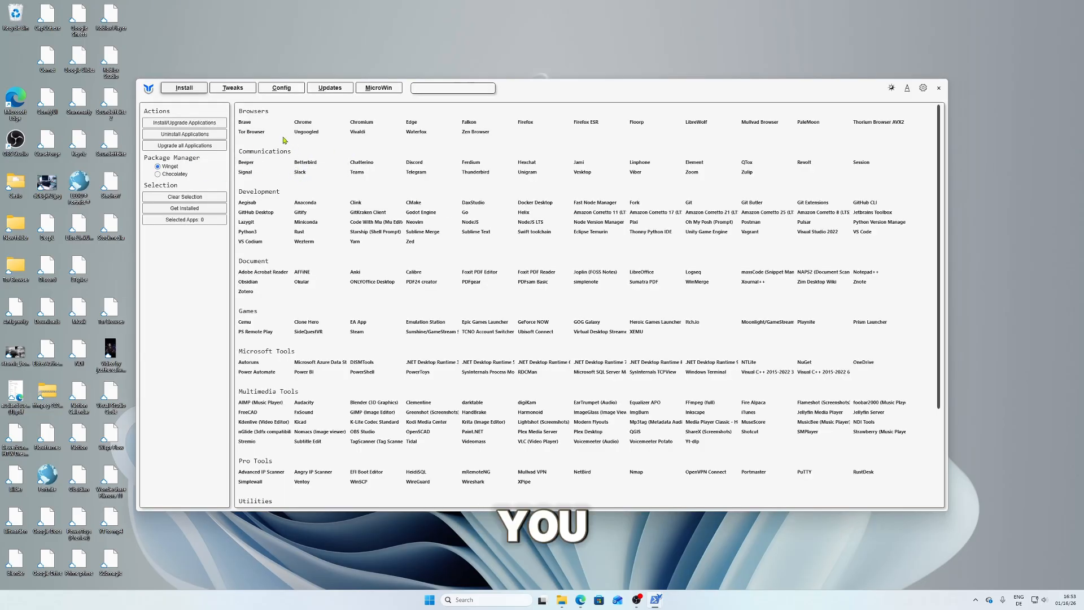
In the utility's Tweaks preferences, turn off Bing Search in Start Menu and turn on Detailed BSoD
left_click(233, 97)
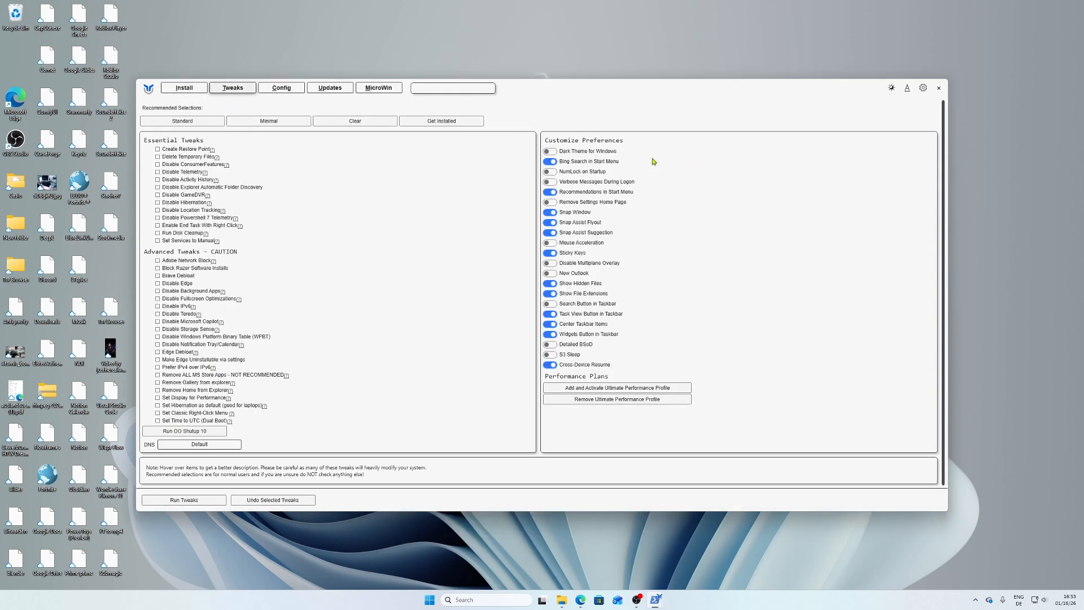
left_click(552, 162)
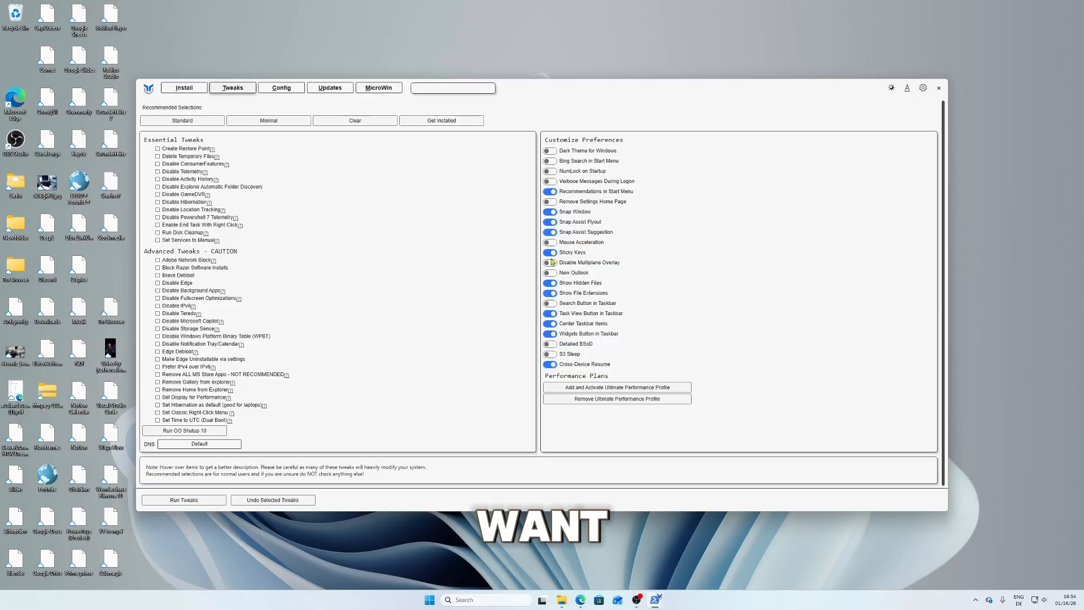
left_click(550, 324)
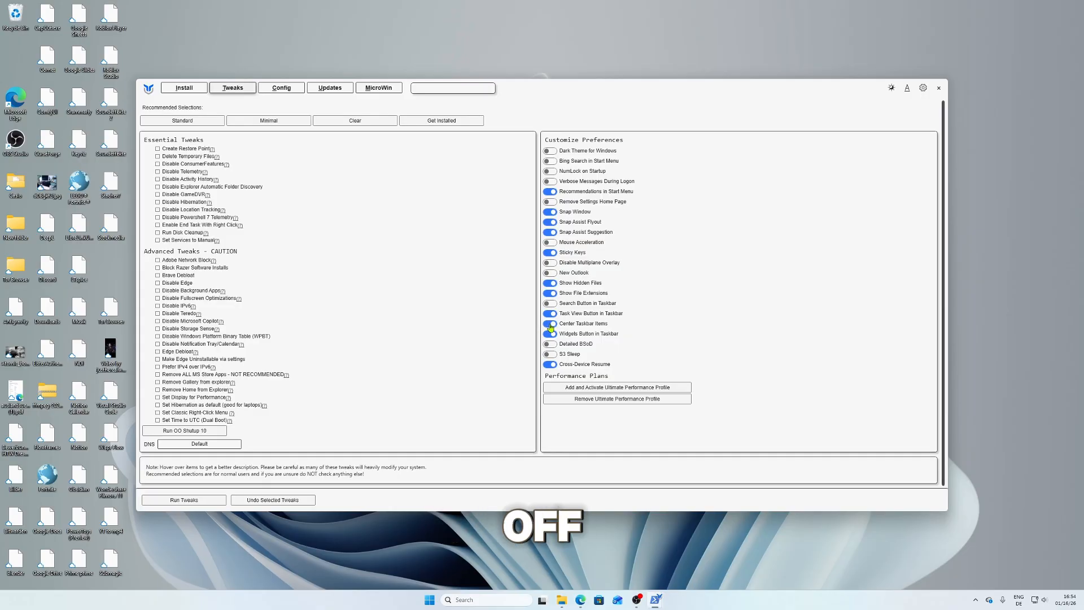
left_click(551, 324)
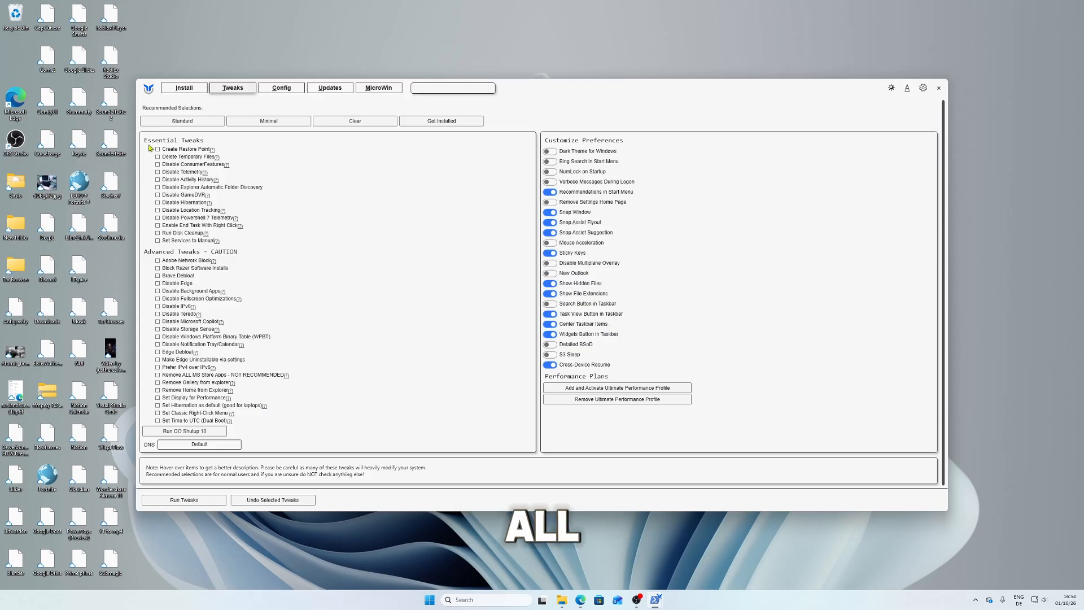
mouse_move(163, 152)
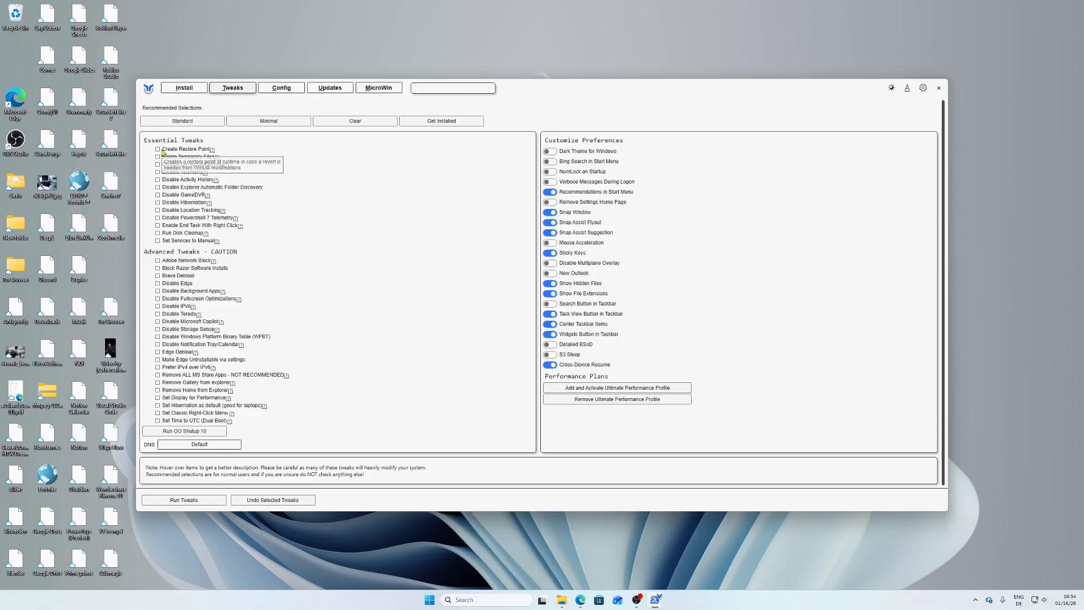
left_click(544, 345)
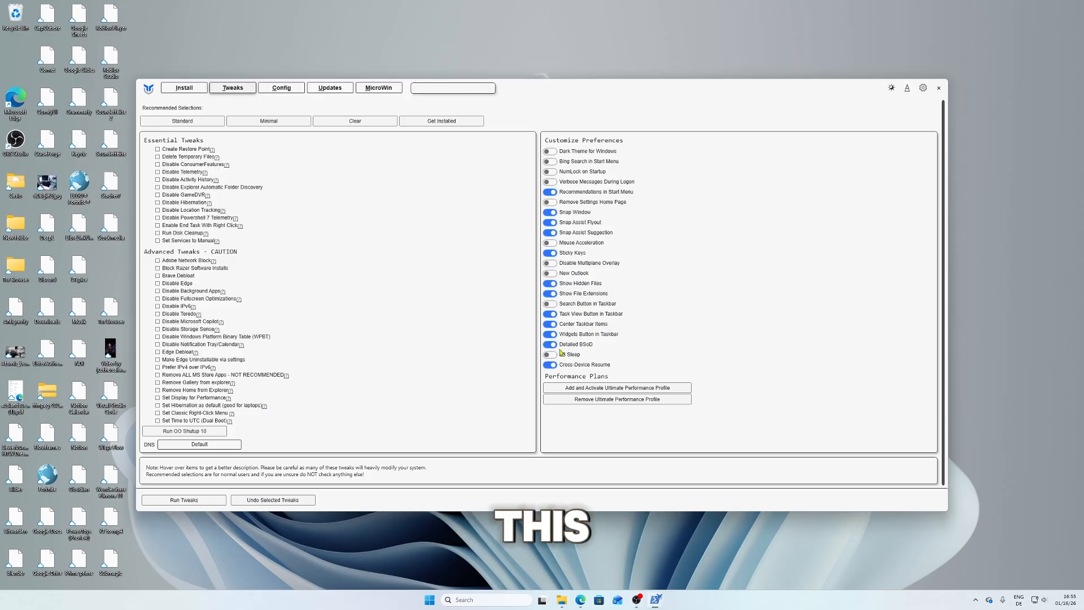
mouse_move(568, 349)
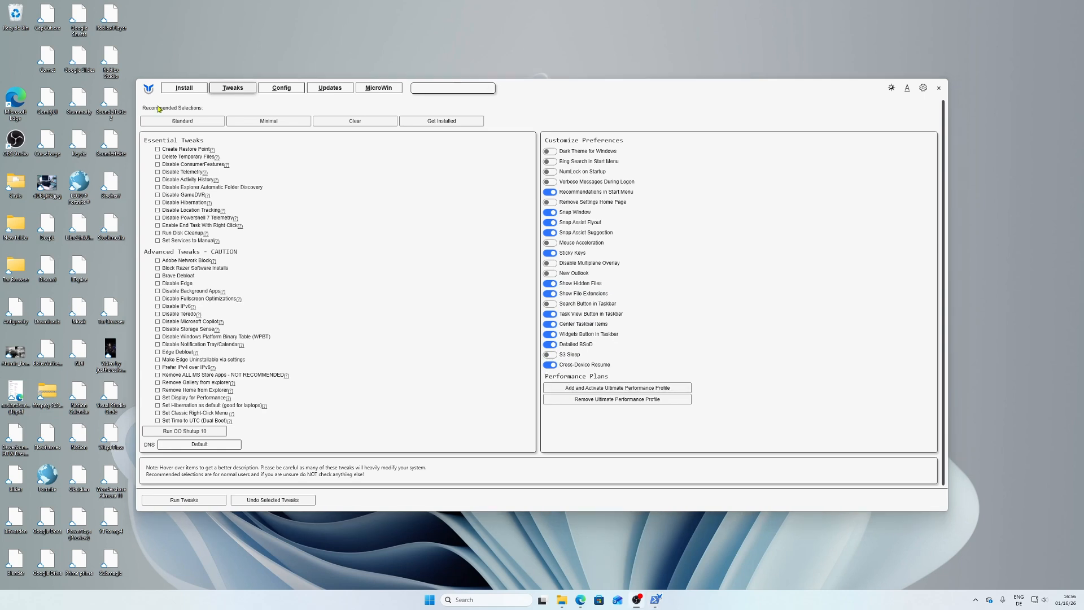
Select the Standard recommended tweaks plus the advanced tweaks Disable Microsoft Copilot, Edge Debloat and Remove Gallery from explorer
left_click(191, 123)
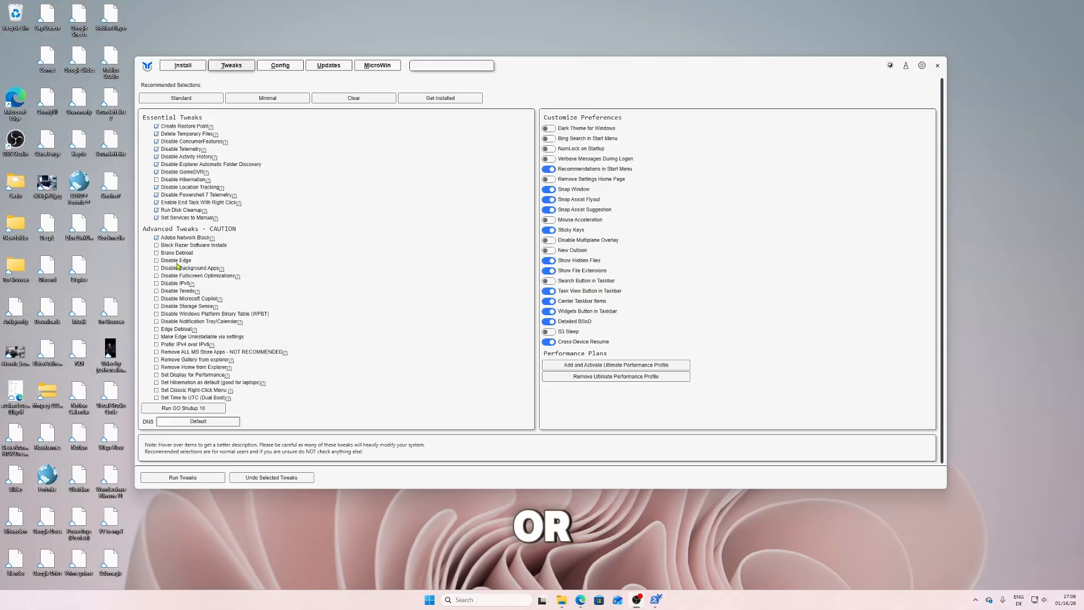
mouse_move(202, 271)
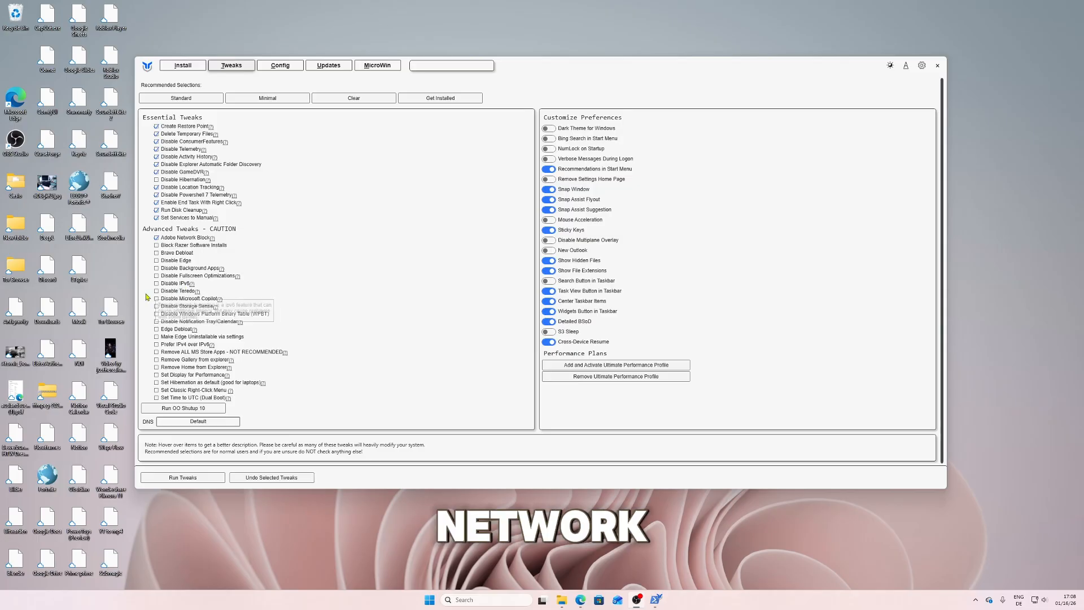
mouse_move(162, 295)
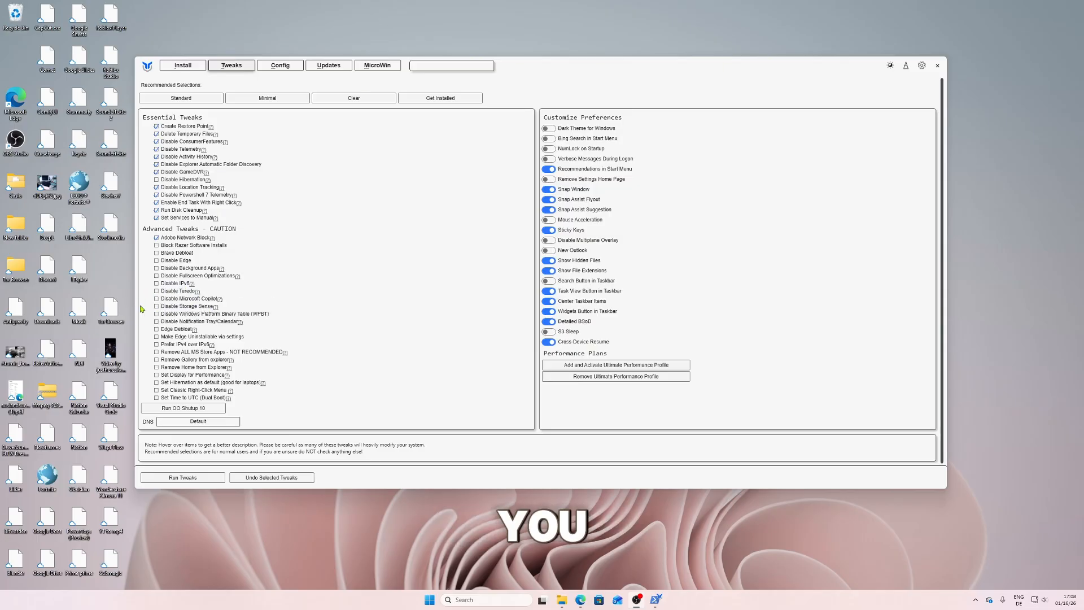
left_click(157, 299)
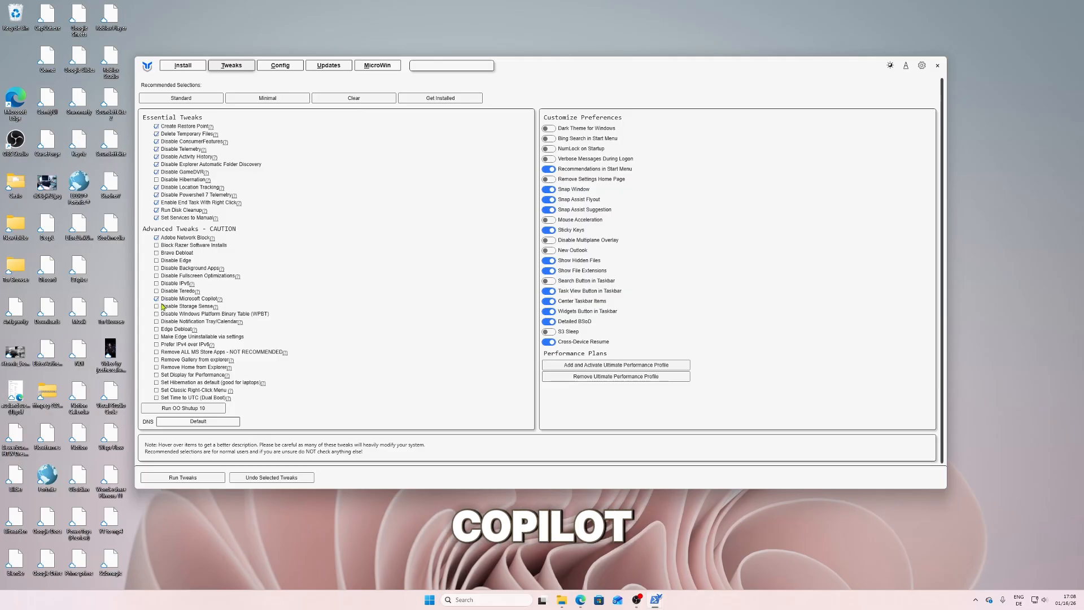
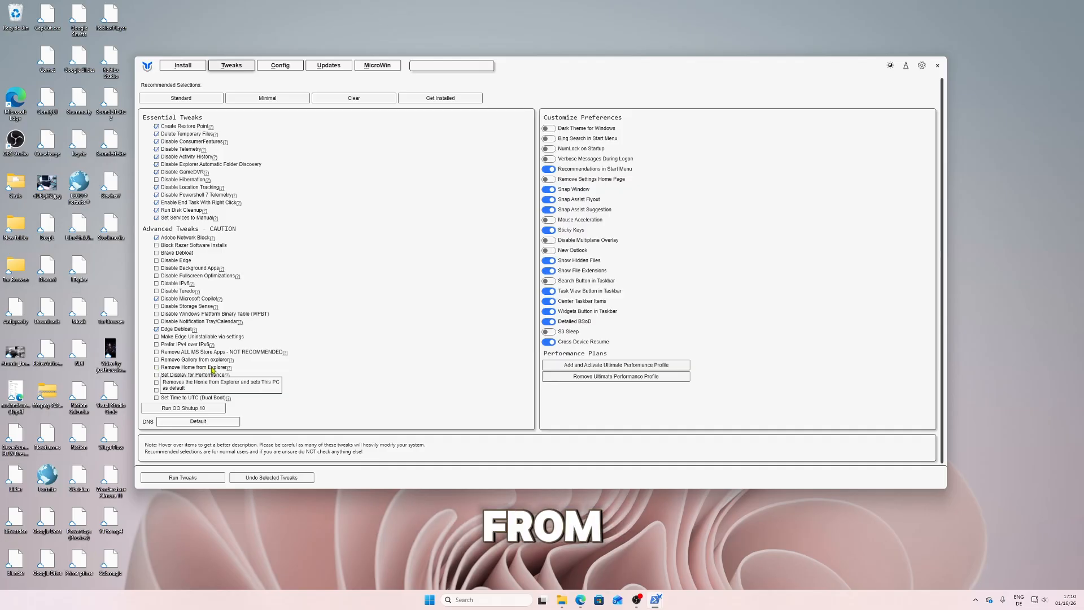
left_click(158, 360)
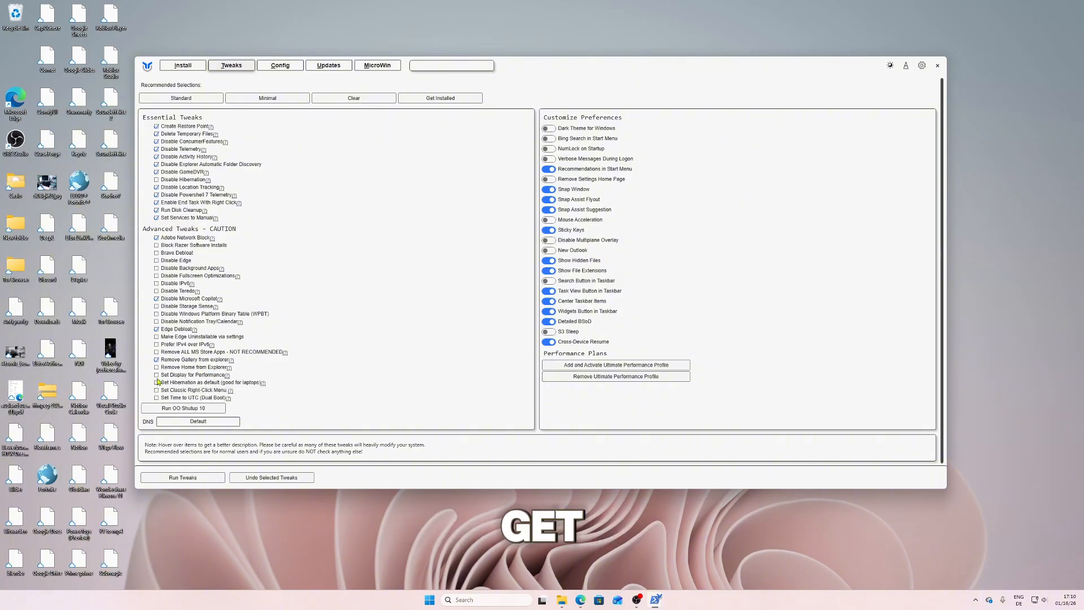
mouse_move(199, 380)
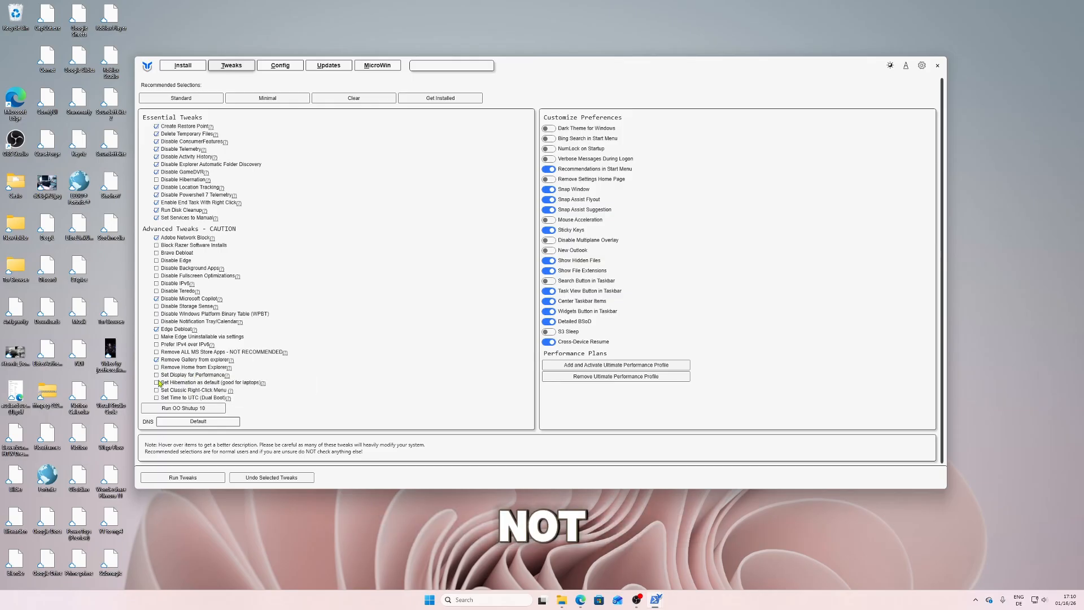
Enable the Set Classic Right-Click Menu tweak and view the desktop's context menu in its short and extended forms
mouse_move(157, 387)
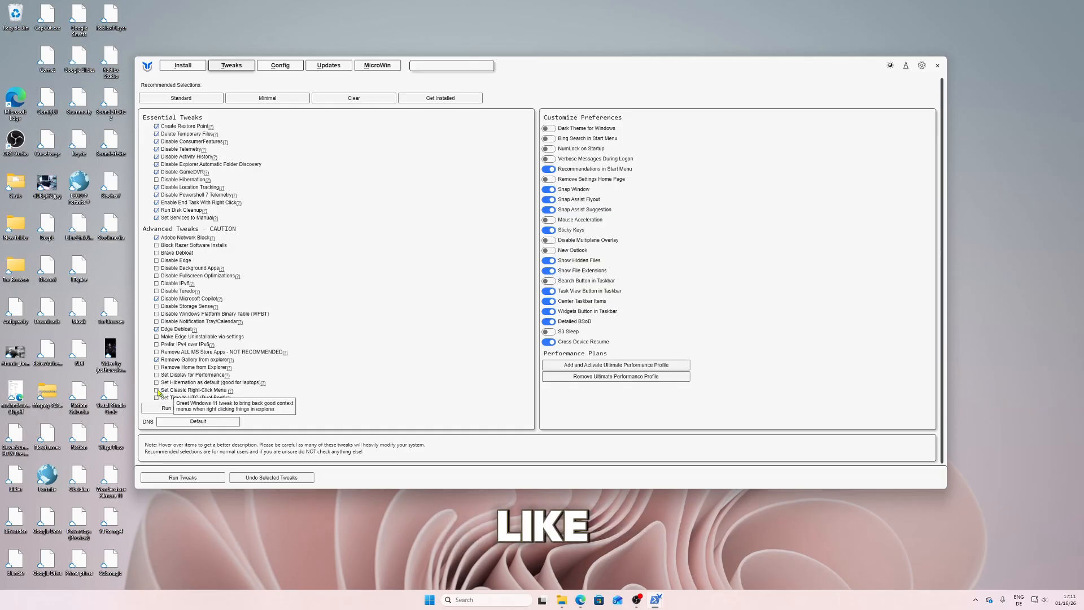
right_click(186, 535)
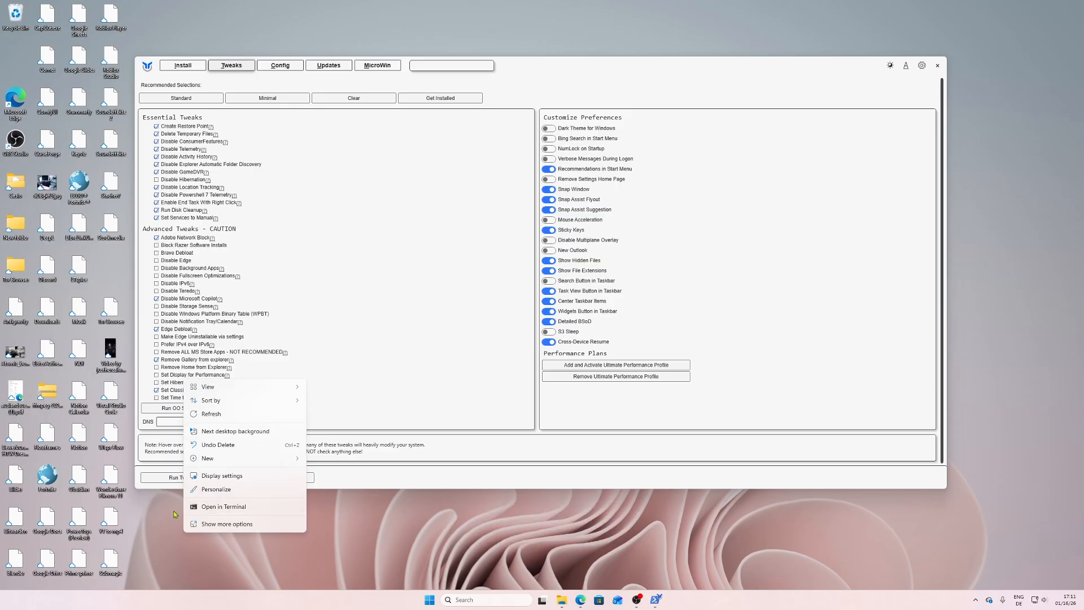
left_click(228, 526)
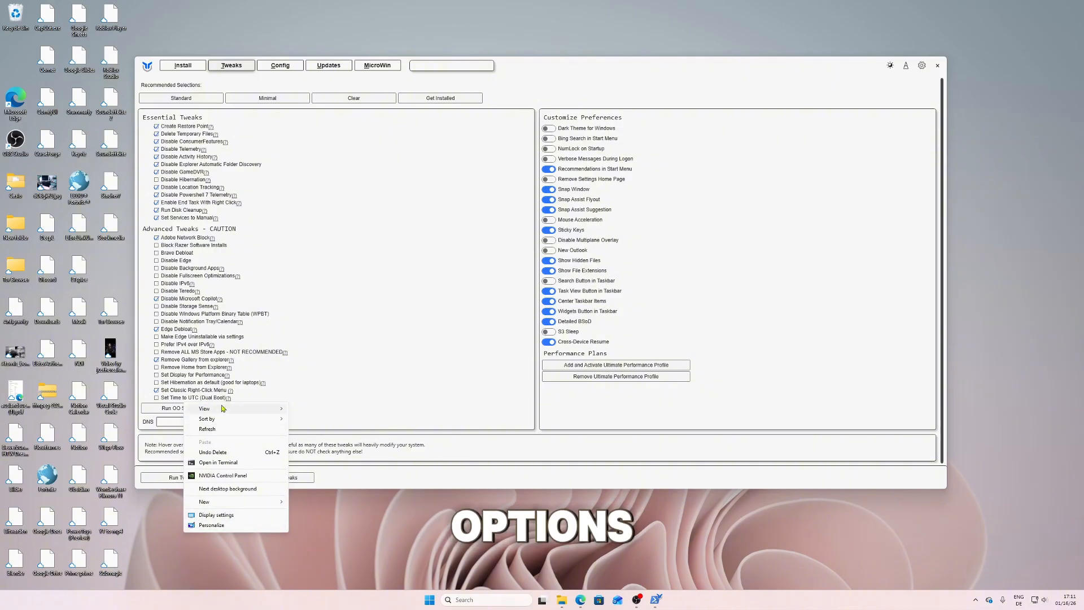
mouse_move(218, 409)
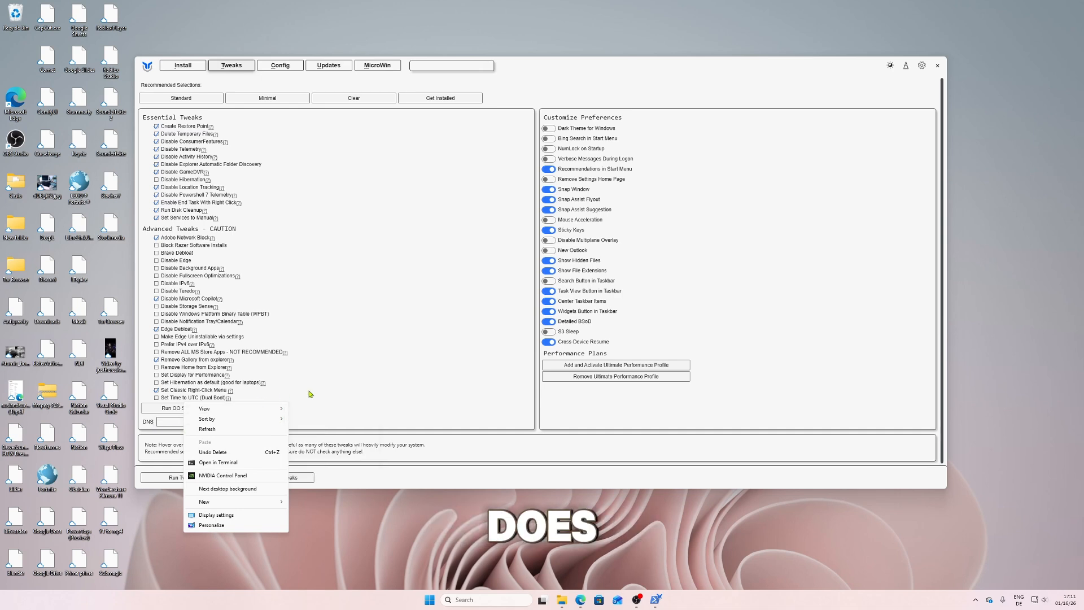
left_click(363, 382)
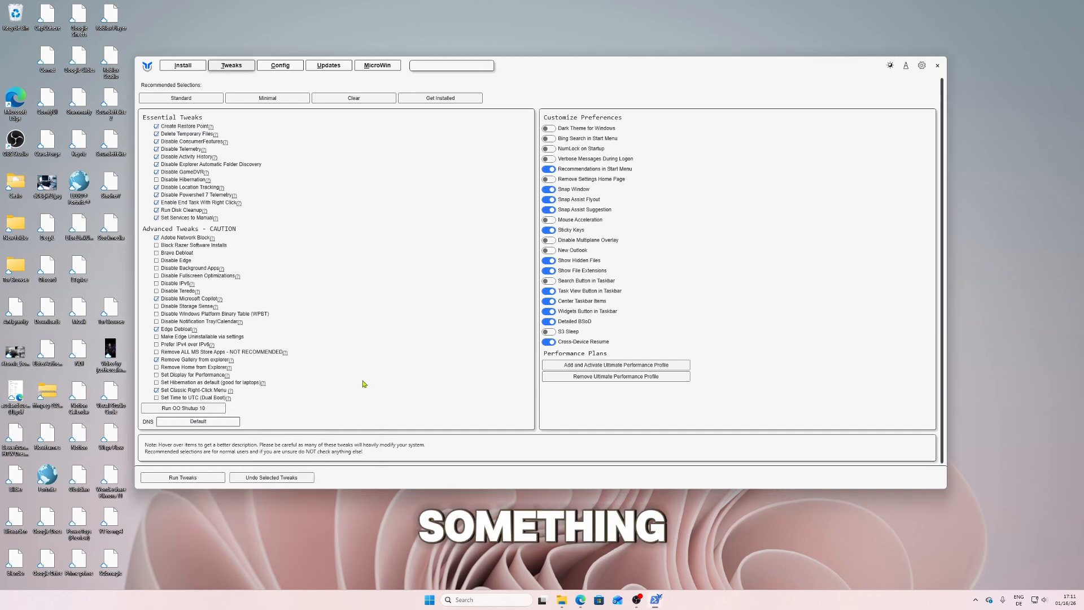
Examine the short and extended context menus of a desktop shortcut, then dismiss them
right_click(74, 398)
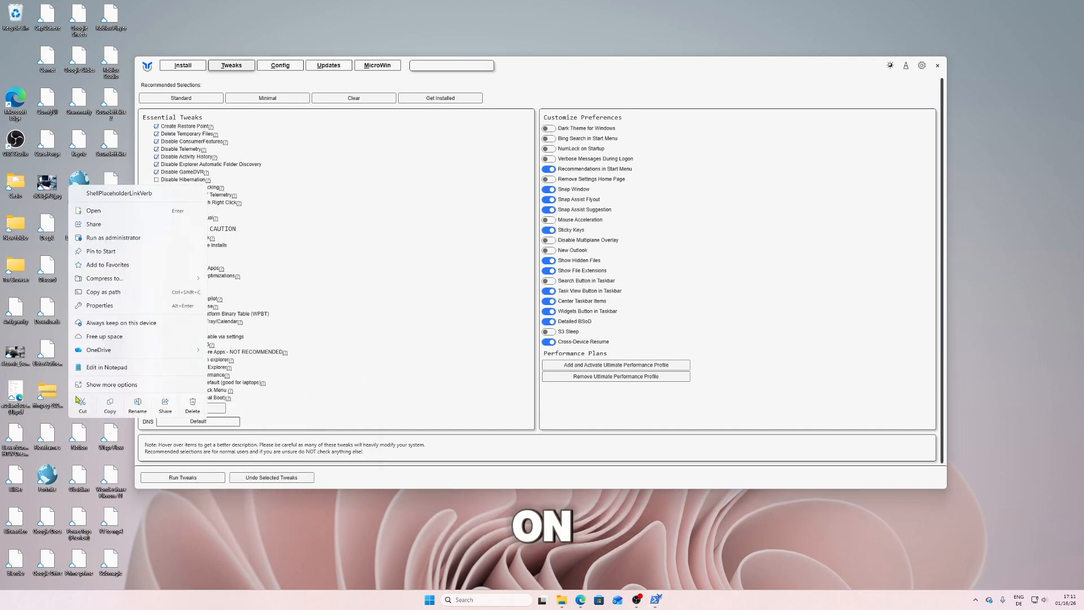
left_click(115, 385)
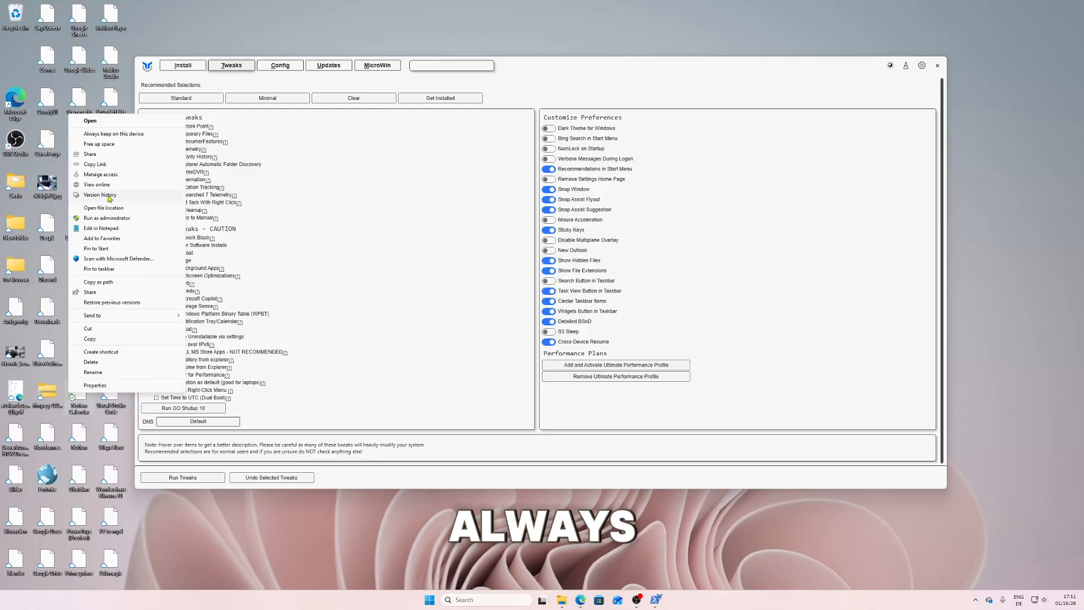
right_click(77, 412)
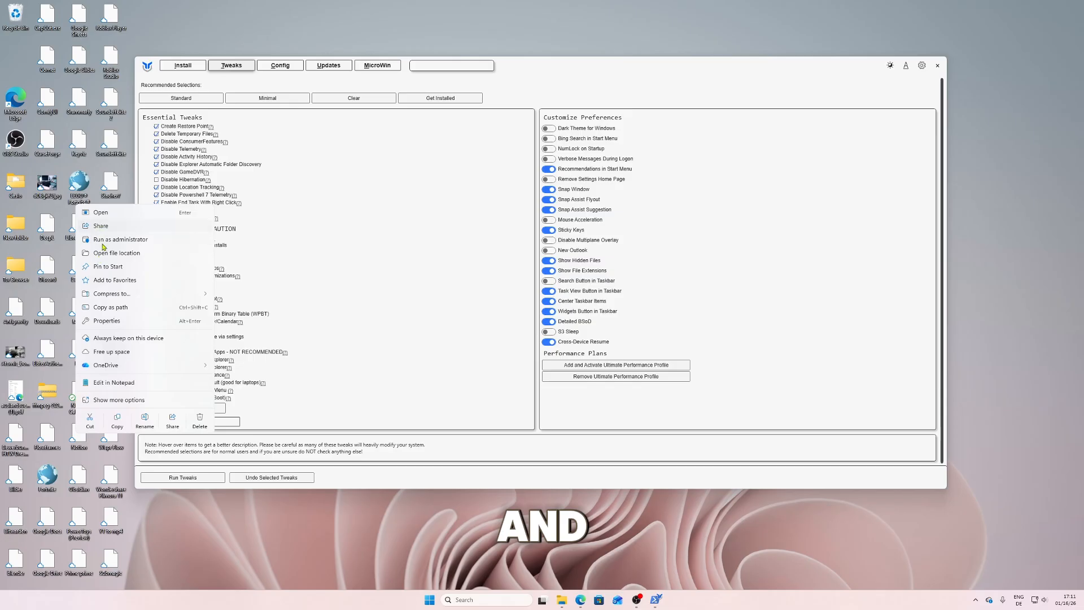
left_click(119, 399)
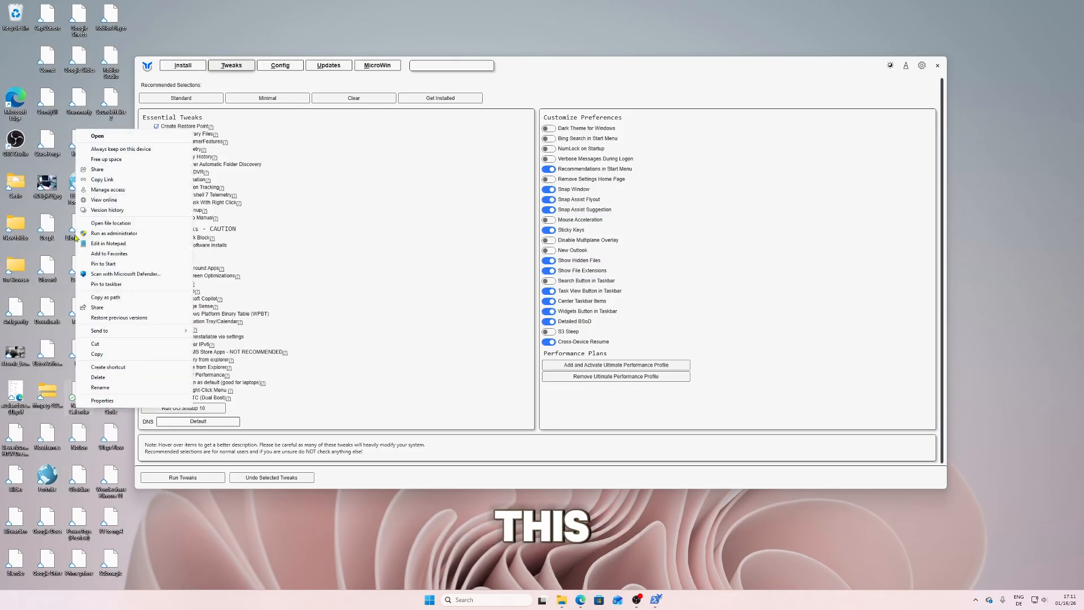
left_click(355, 257)
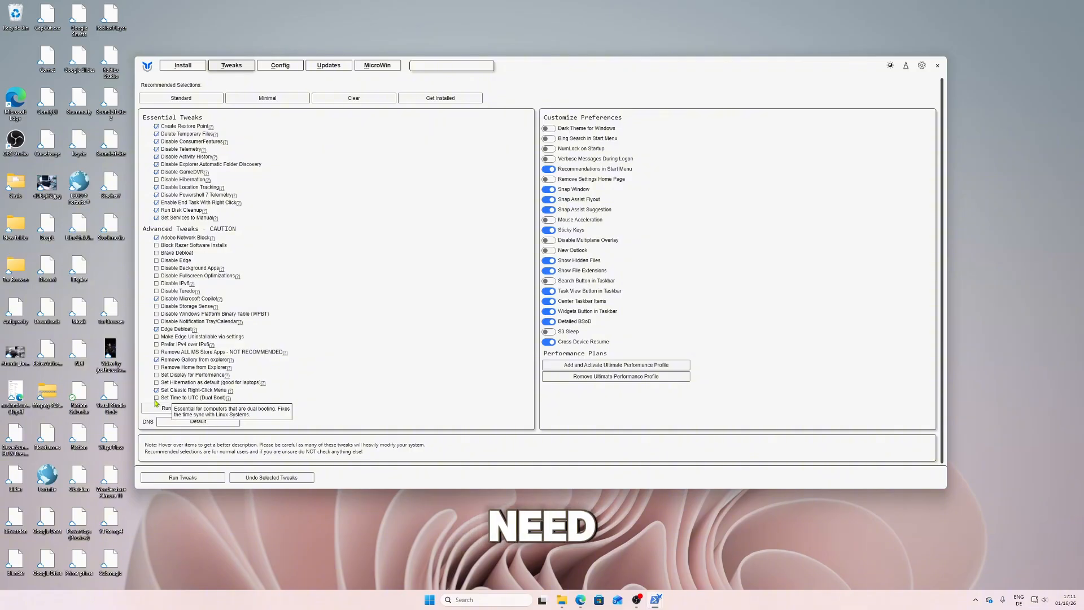
Set the DNS option in the Tweaks settings to Cloudflare
left_click(189, 423)
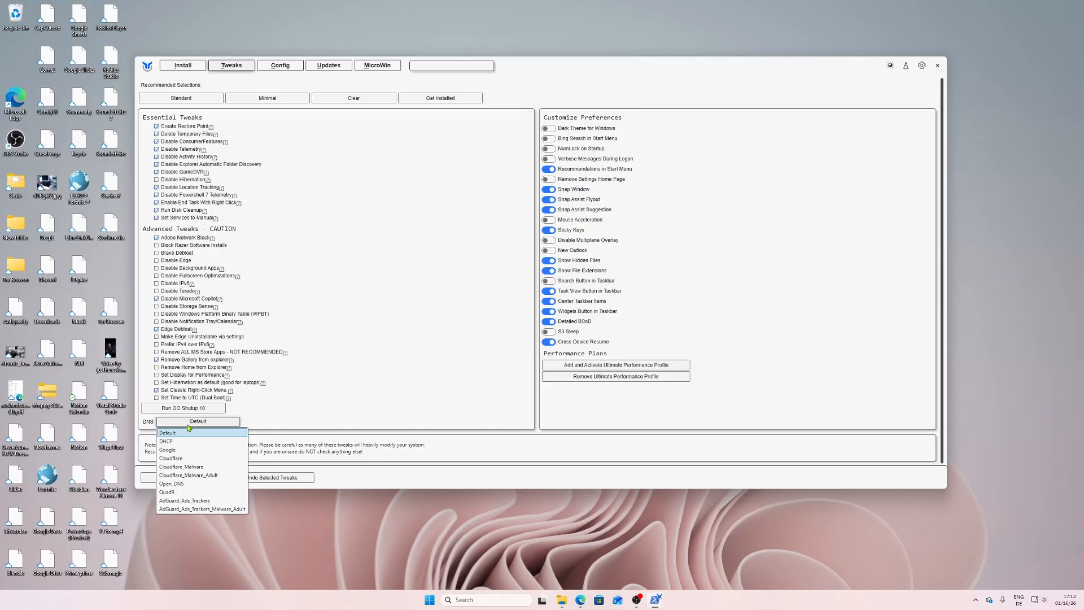
left_click(212, 458)
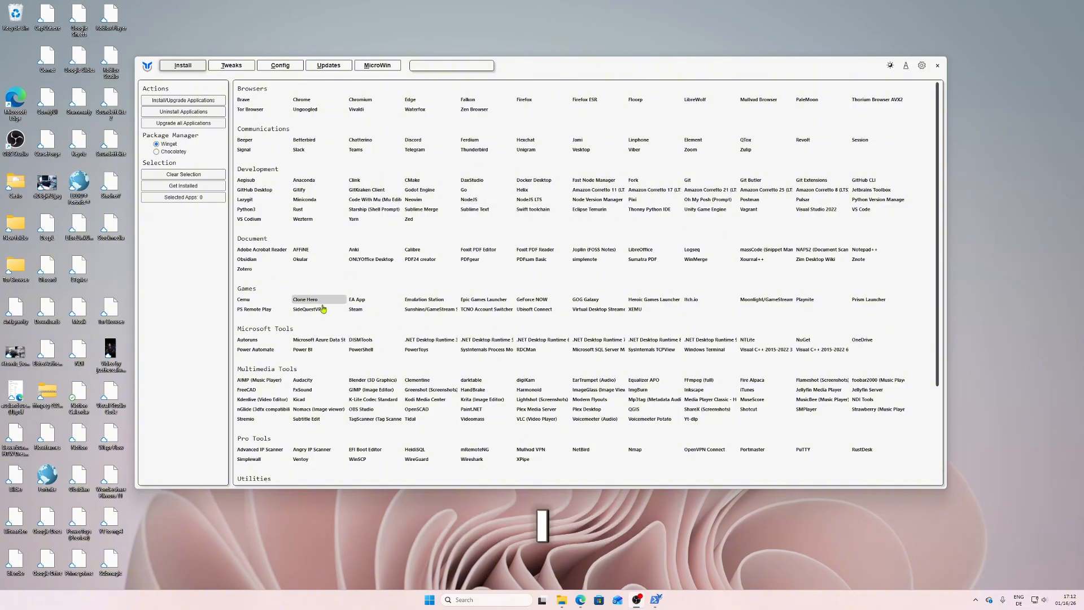
Look through the utility's catalogue of installable applications, including the Utilities category and its app descriptions
mouse_move(323, 354)
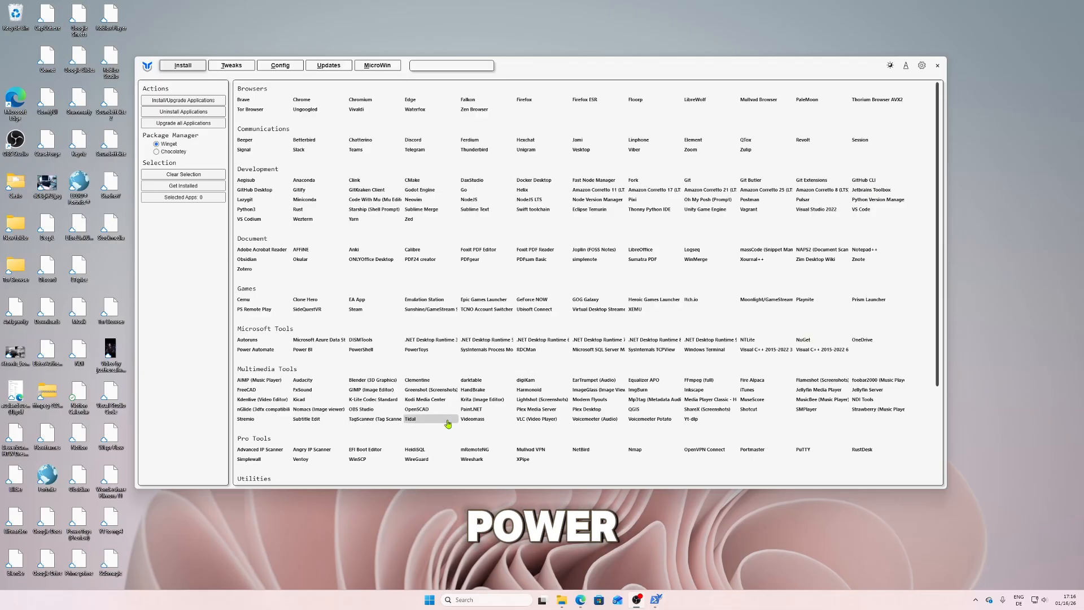
mouse_move(448, 424)
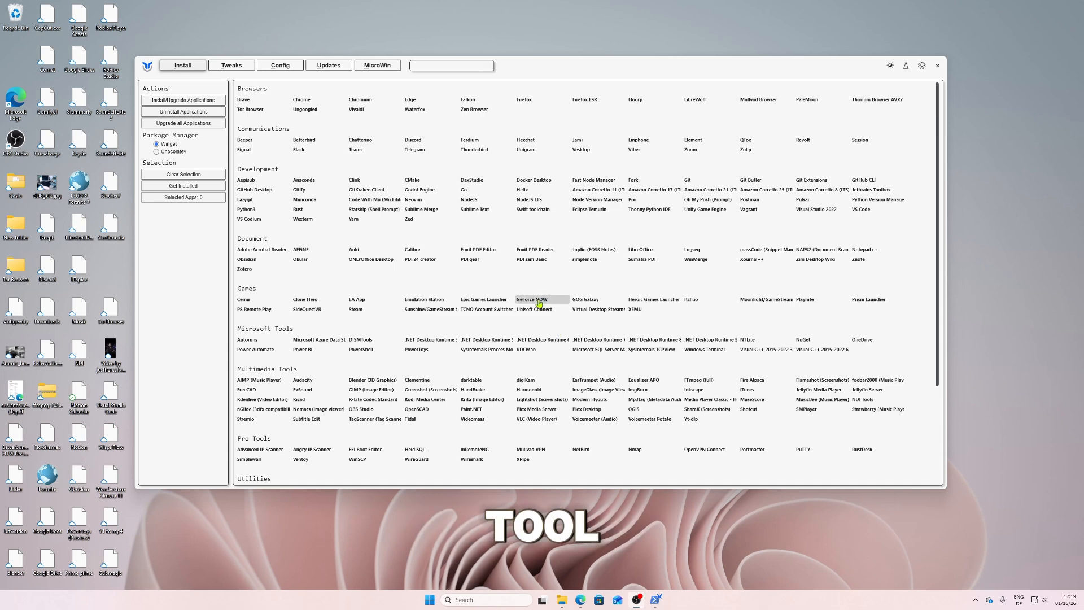
mouse_move(540, 304)
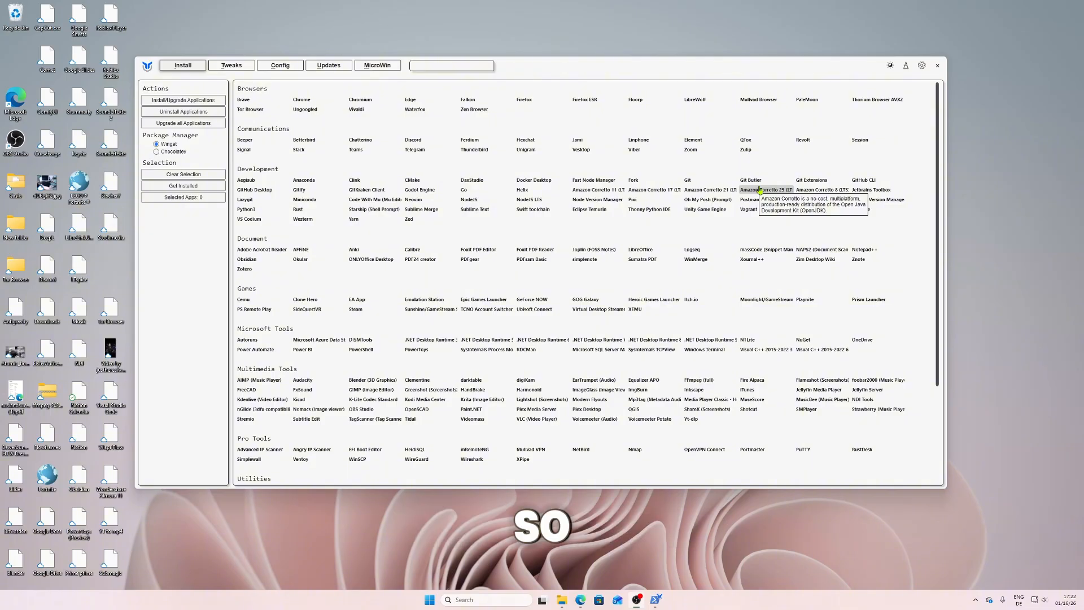
scroll(776, 253, "down", 2)
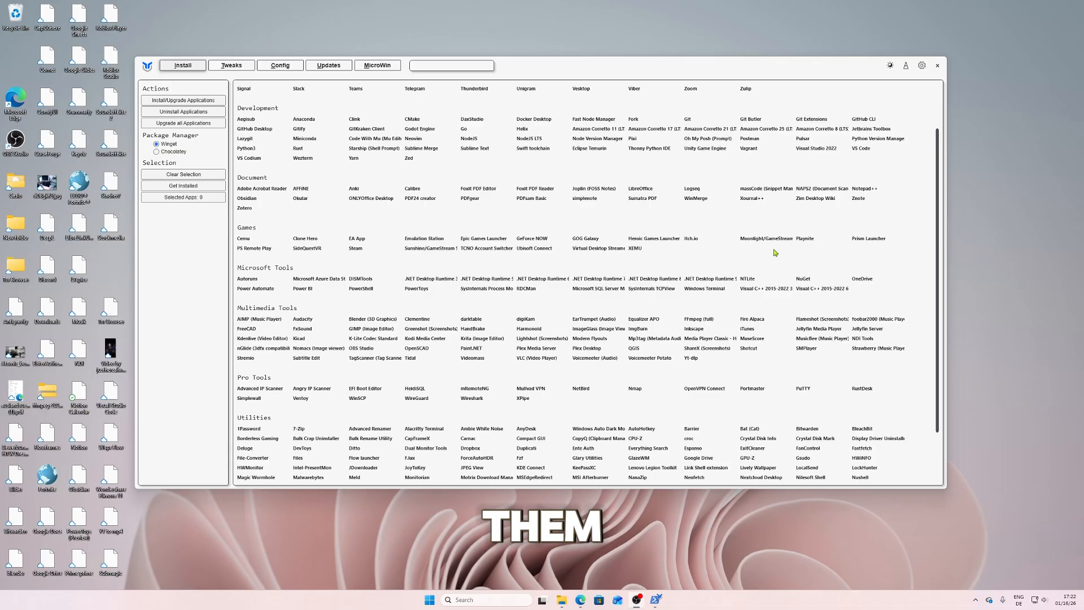
scroll(775, 253, "down", 2)
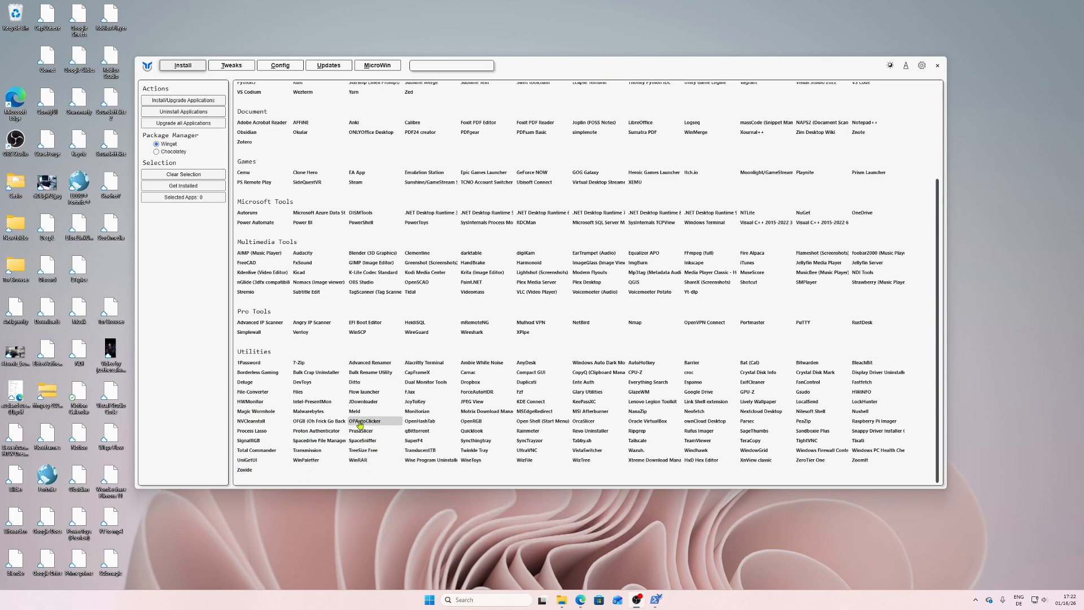
mouse_move(364, 426)
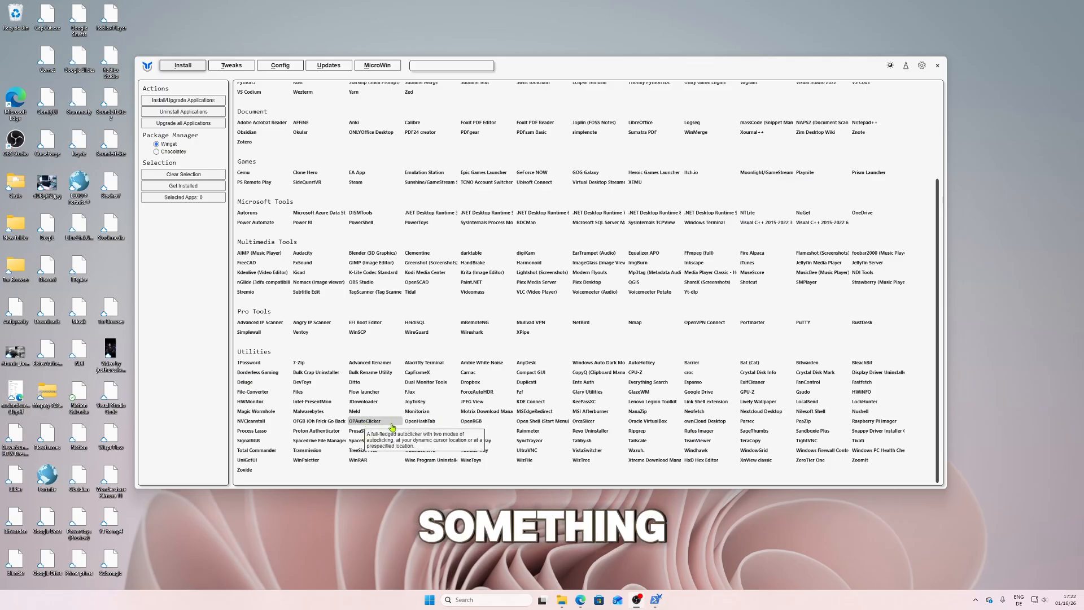
mouse_move(606, 406)
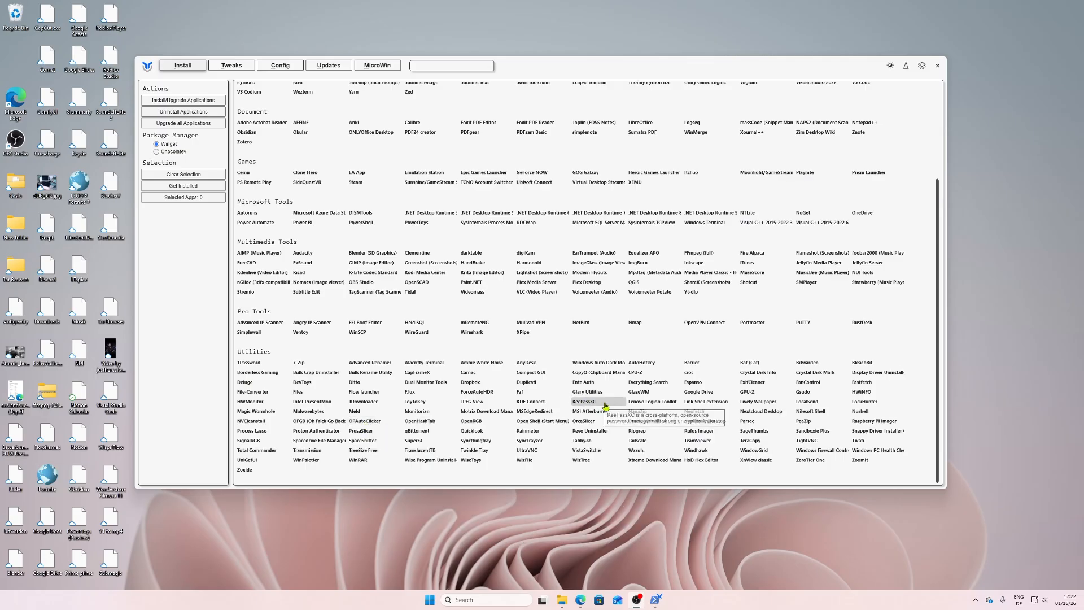
mouse_move(662, 408)
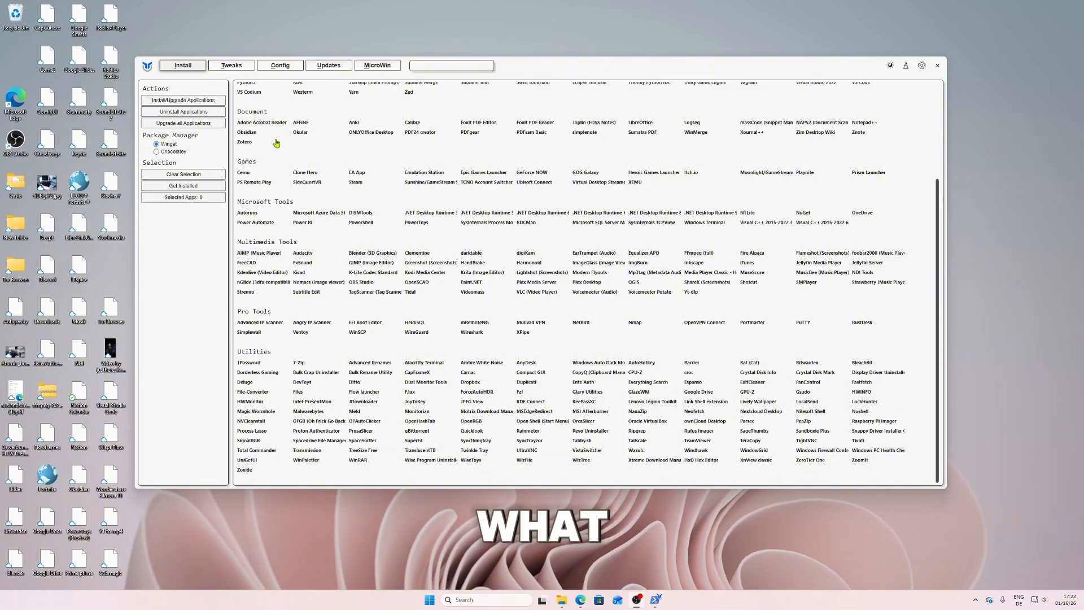
scroll(311, 168, "up", 3)
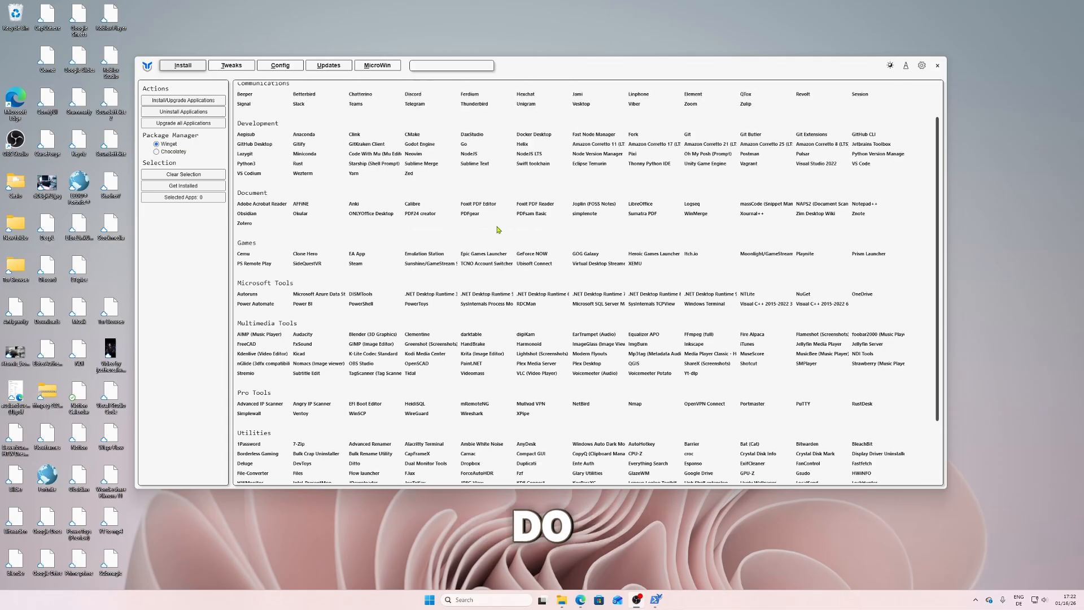
scroll(500, 230, "down", 3)
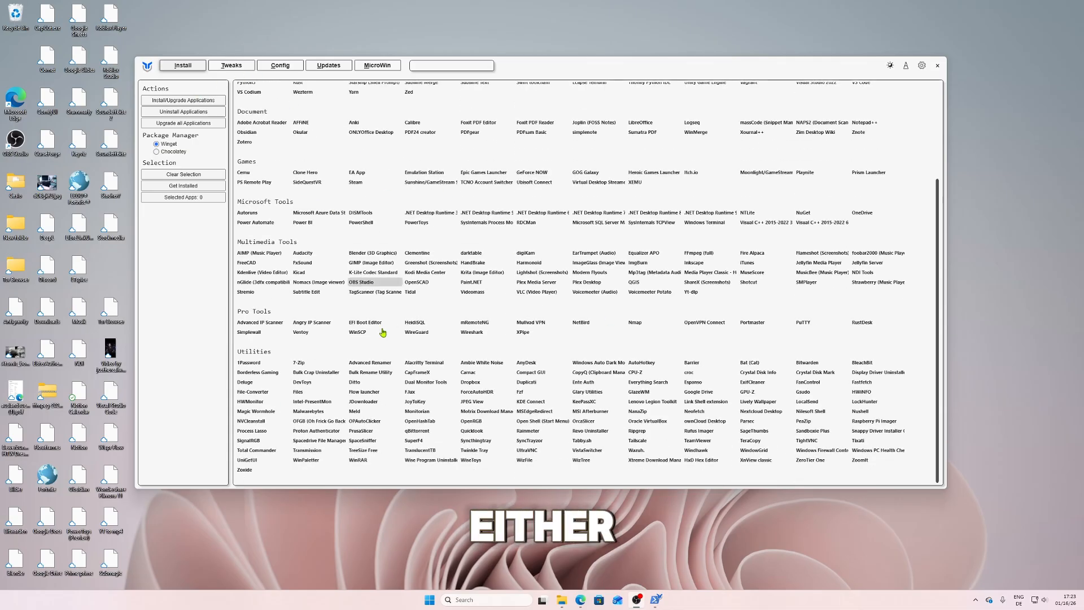
left_click(413, 333)
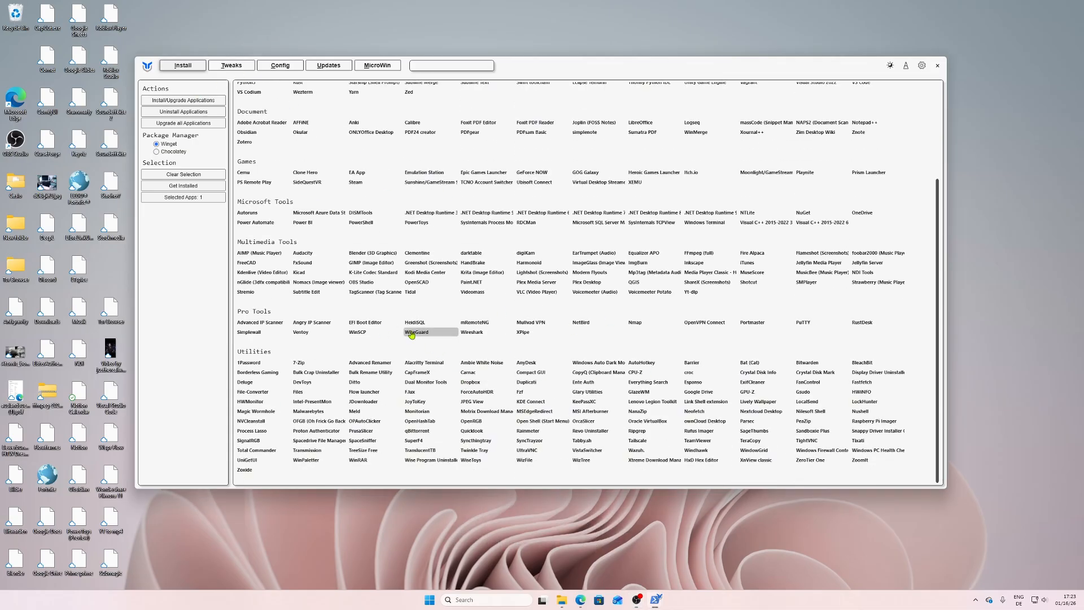
left_click(364, 333)
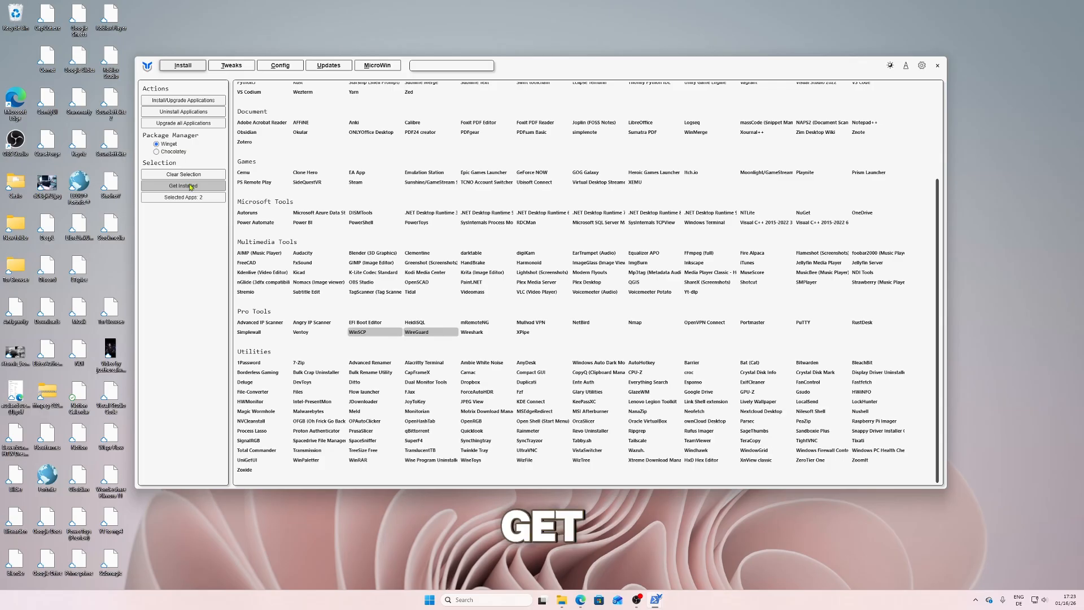
left_click(388, 334)
left_click(428, 336)
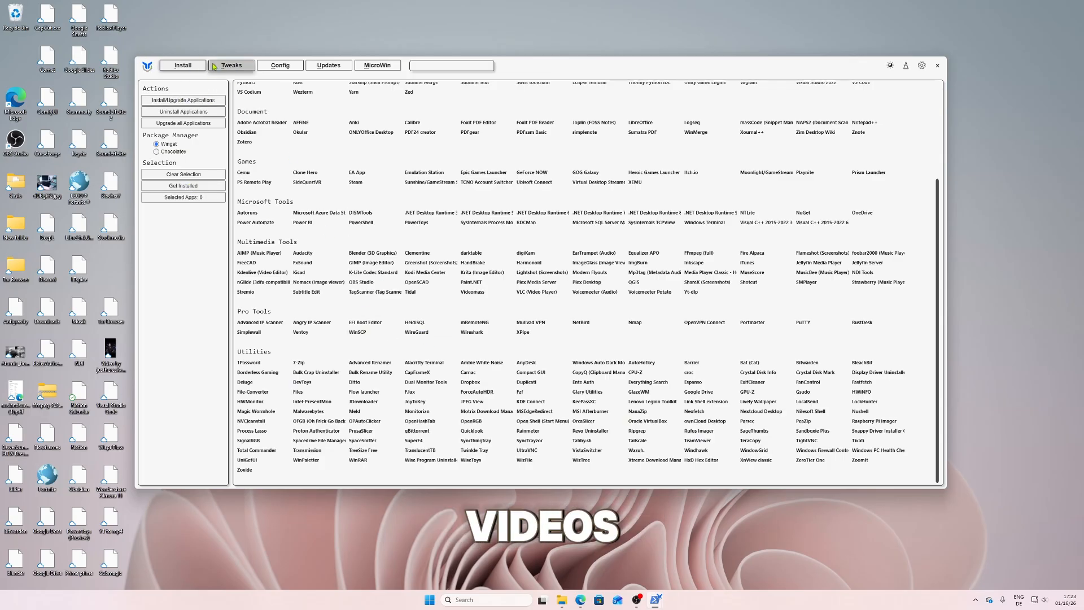
Run the selected tweaks and dismiss the Disk Cleanup message
left_click(240, 65)
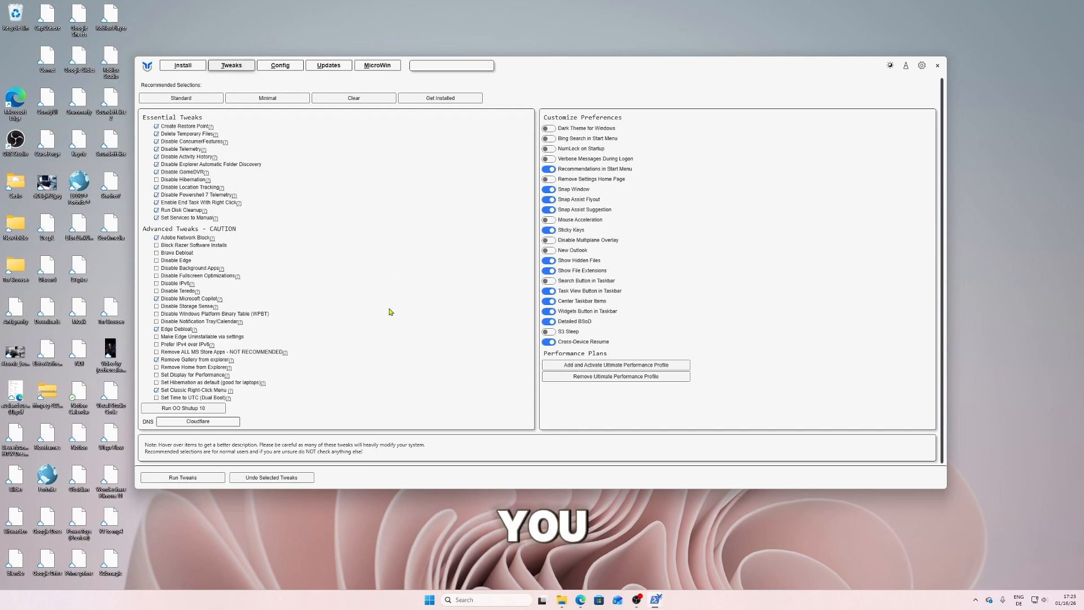
left_click(196, 478)
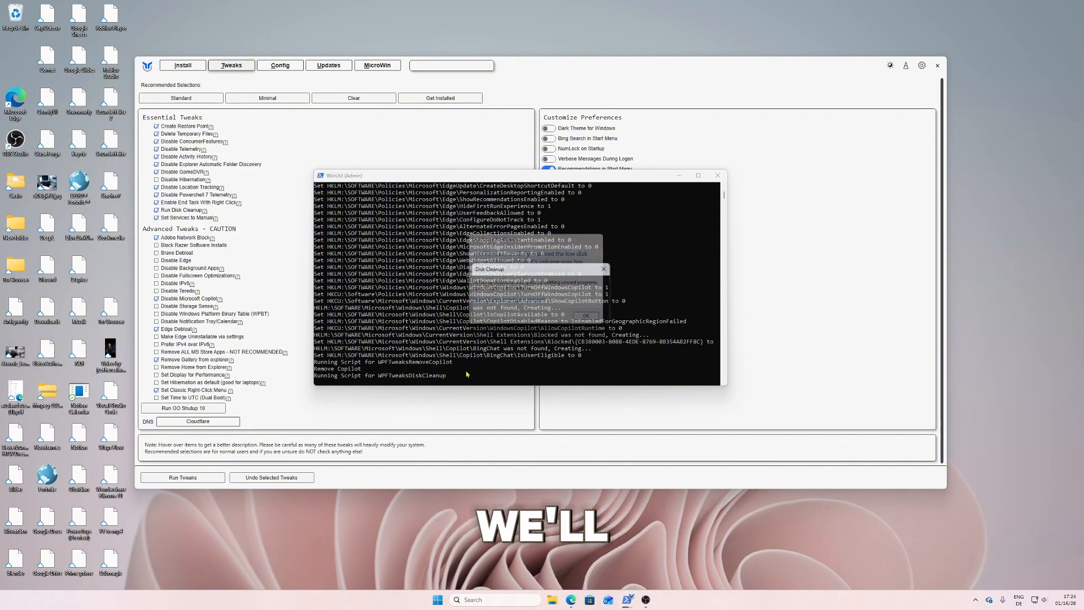
left_click(593, 322)
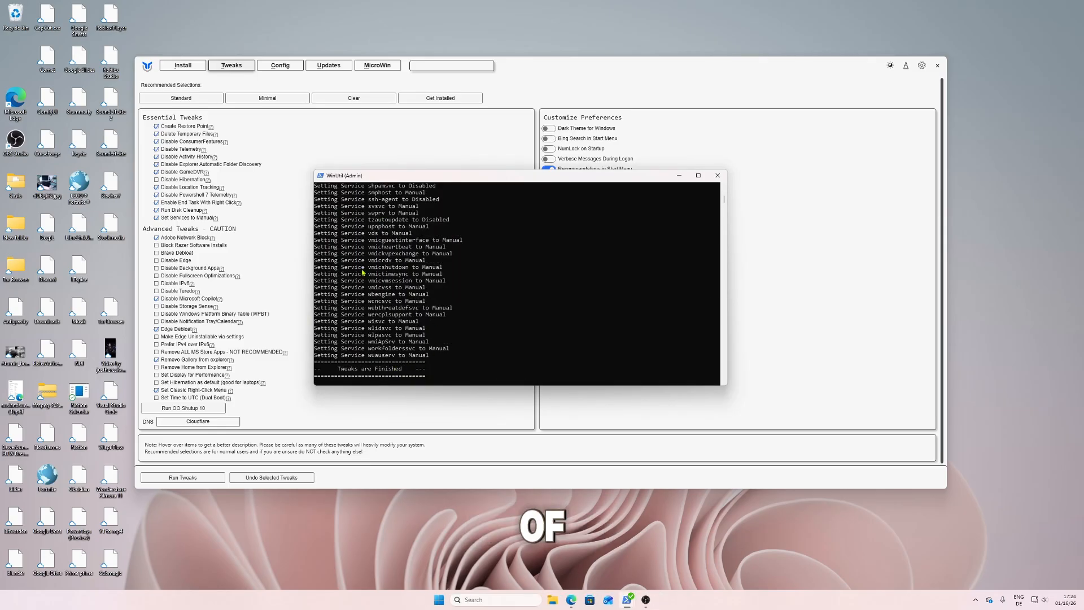
Review the service changes logged in the WinUtil console, then close the console
scroll(379, 305, "up", 15)
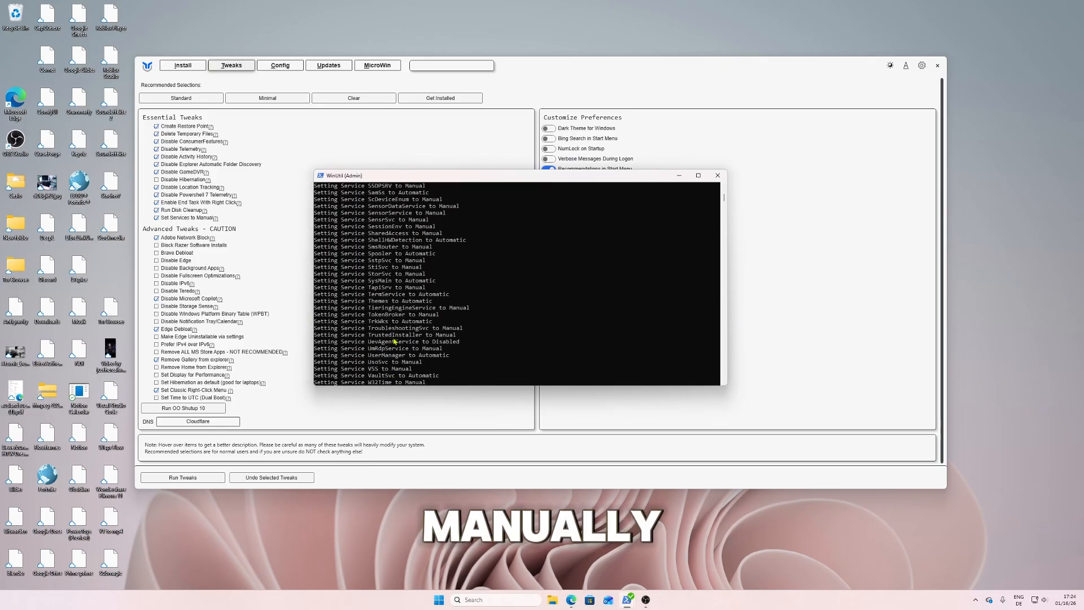
scroll(394, 341, "up", 15)
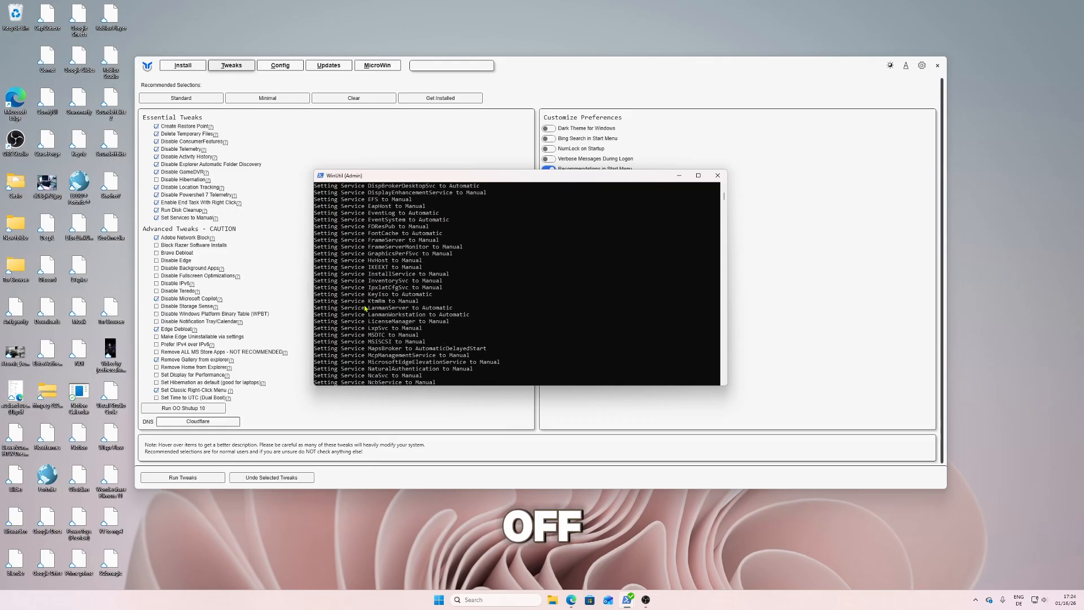
scroll(365, 308, "up", 15)
scroll(365, 305, "down", 20)
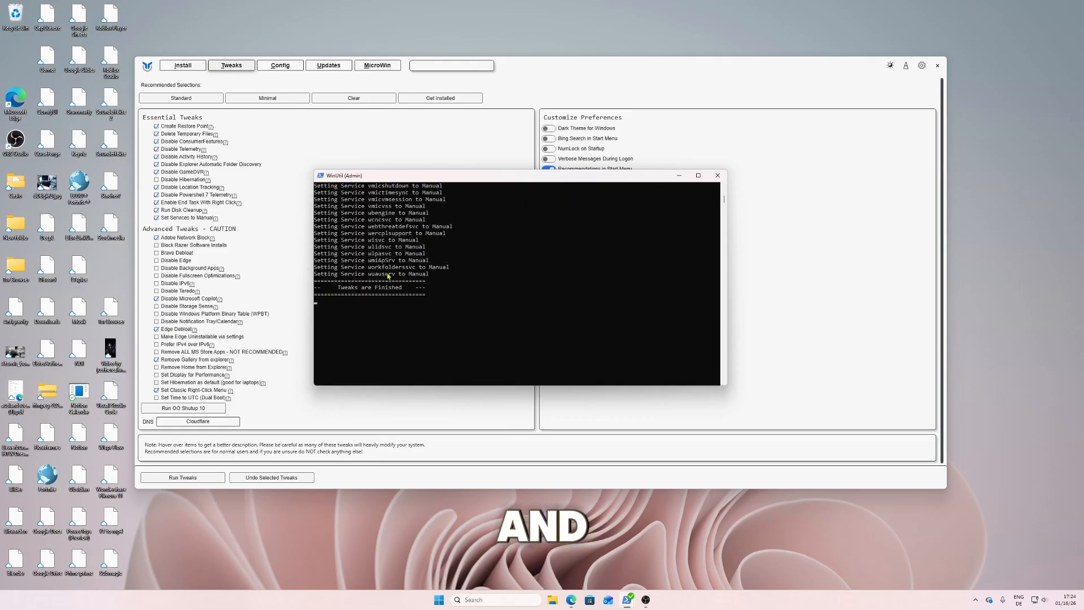
left_click(717, 175)
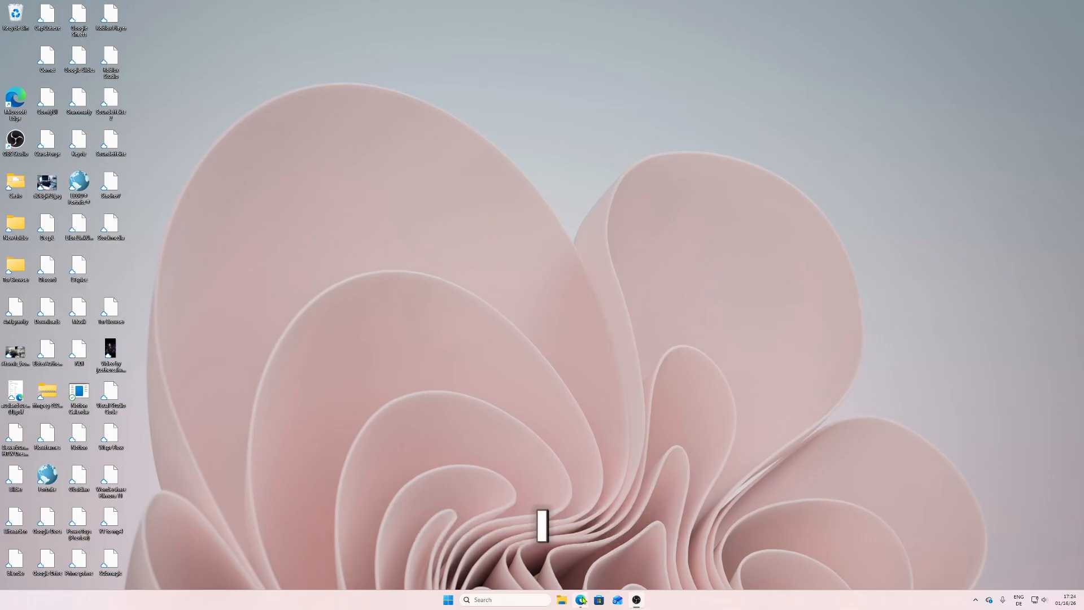
Close the open Settings and This PC windows
mouse_move(579, 604)
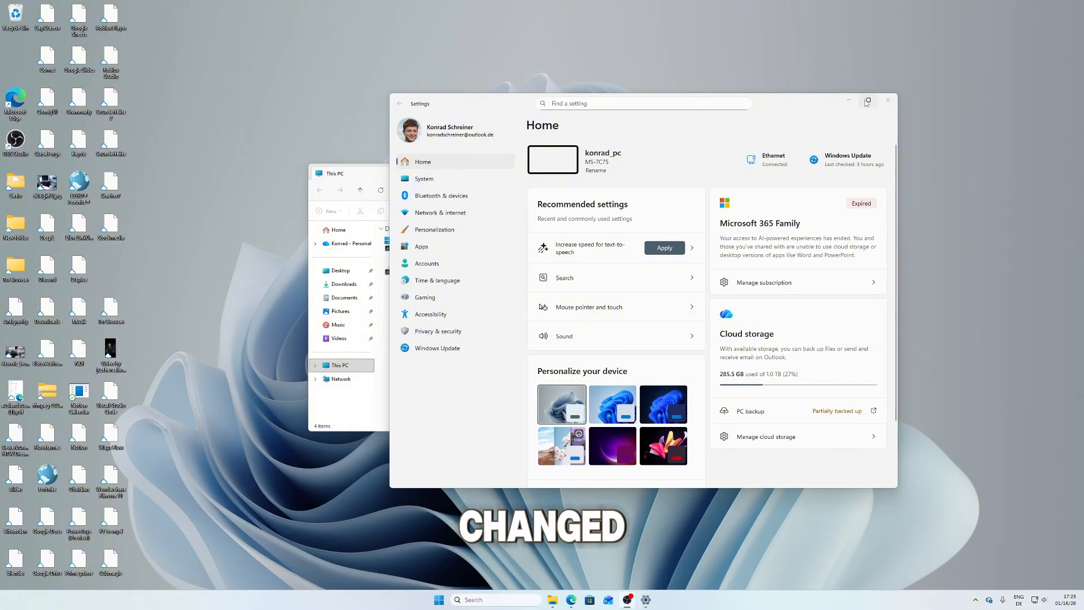
left_click(888, 100)
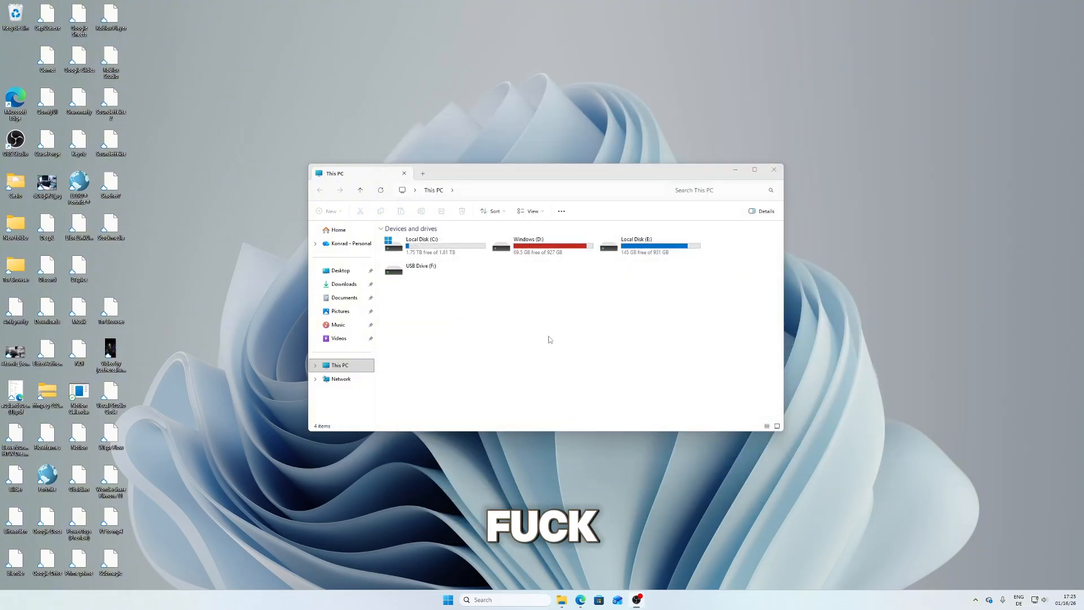
left_click(775, 170)
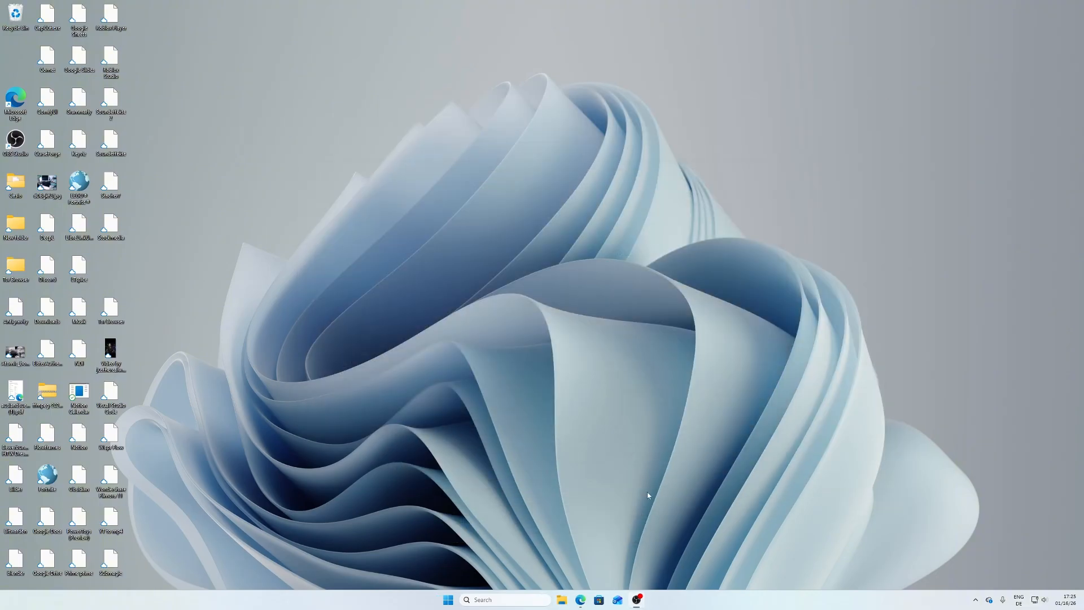
Switch to Microsoft Edge, close the Winutil Documentation tab and minimize the browser
mouse_move(581, 600)
left_click(585, 566)
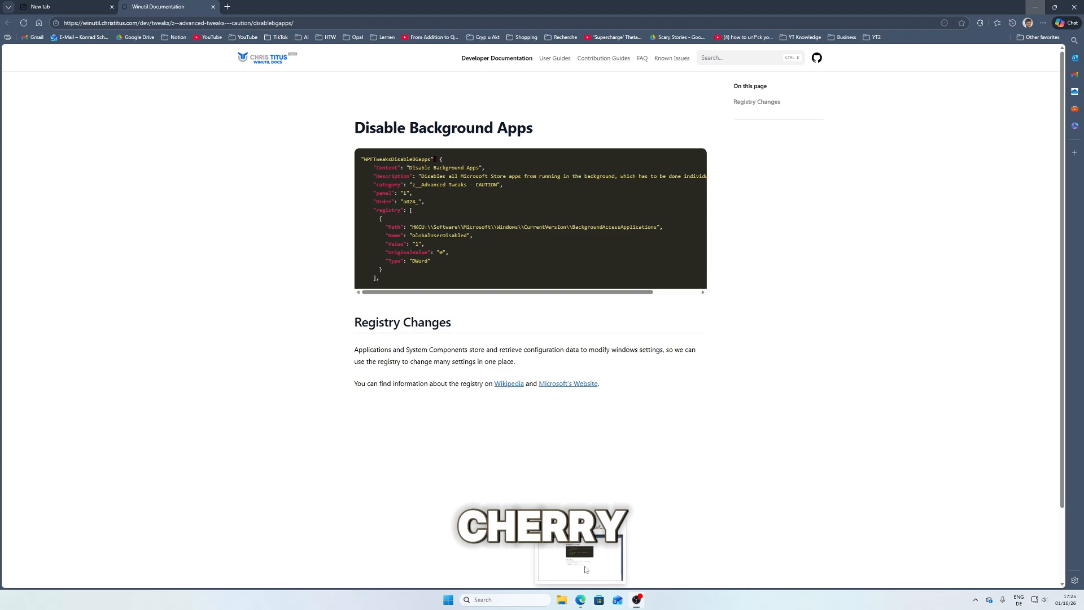
left_click(213, 6)
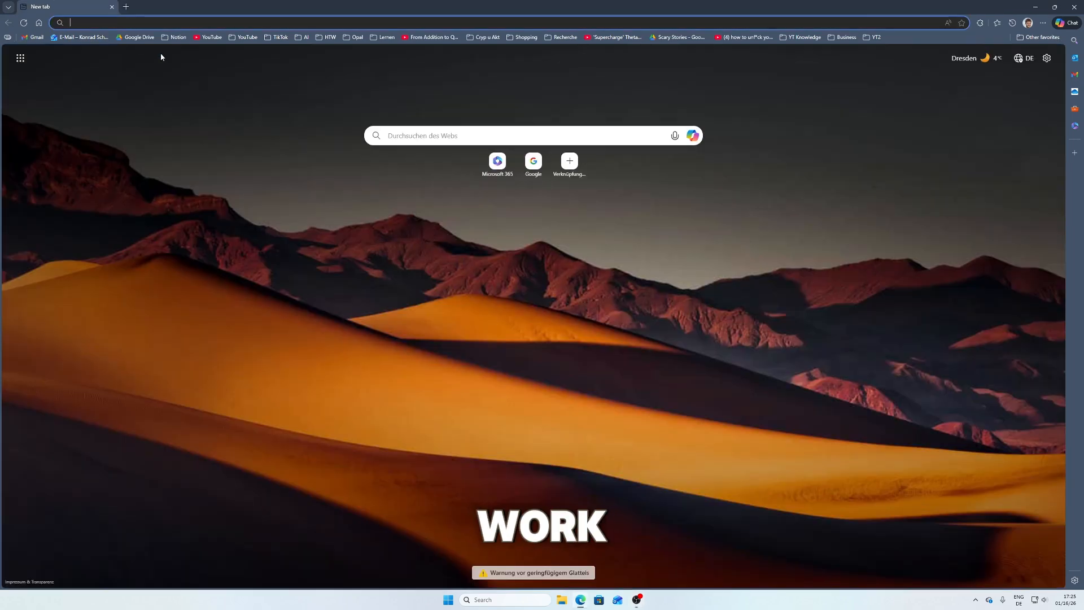
left_click(1036, 7)
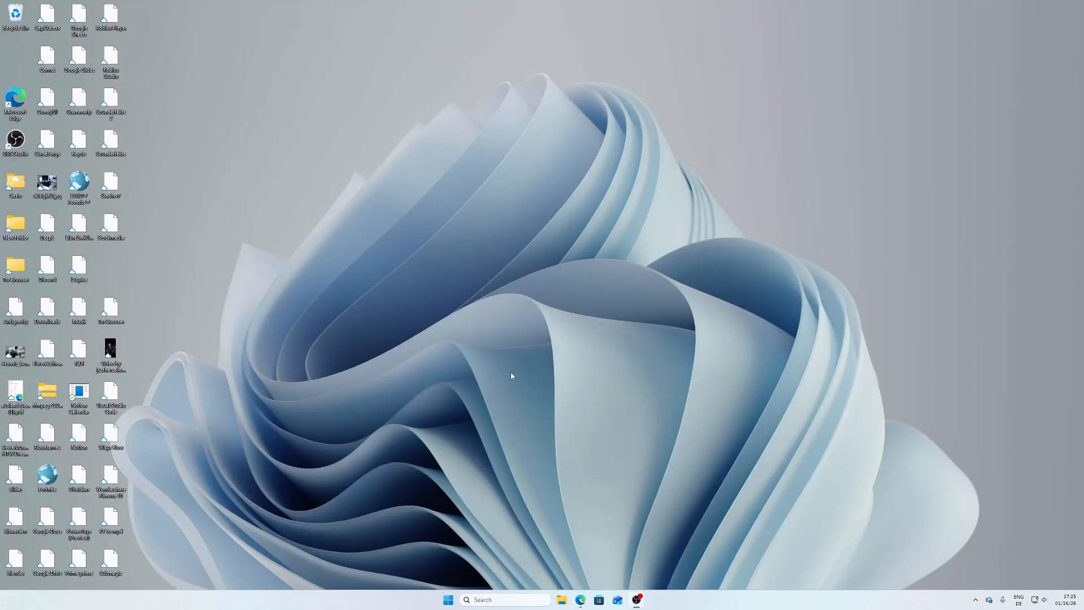